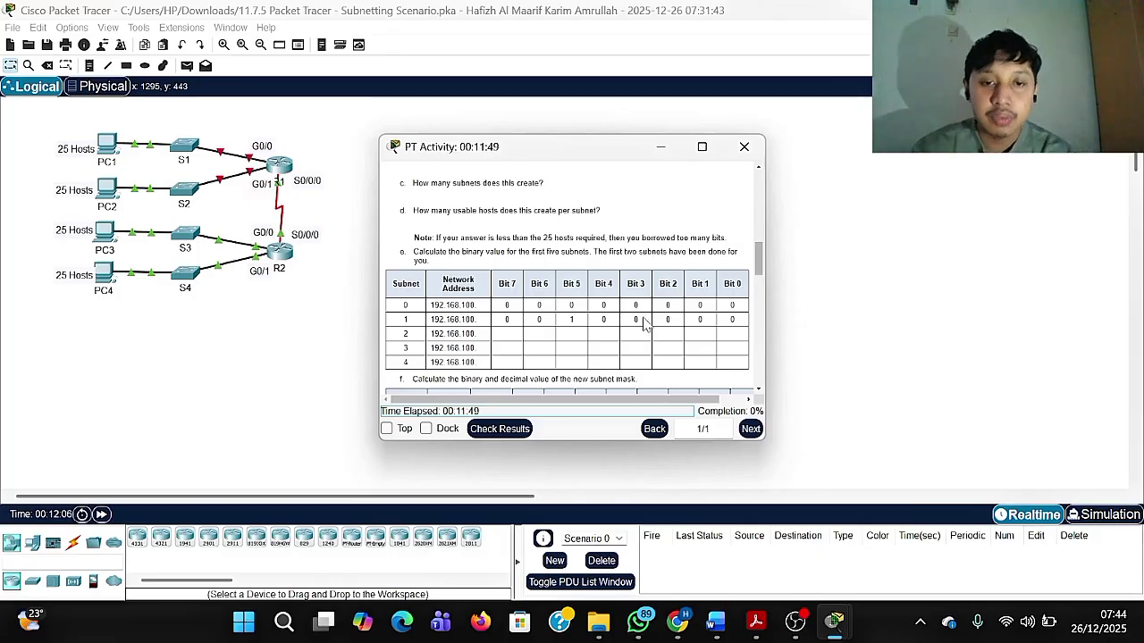
Review the addressing table, scenario and Step 1 subnetting questions in the PT Activity instructions.
scroll(640, 308, up, 5)
scroll(640, 308, up, 5)
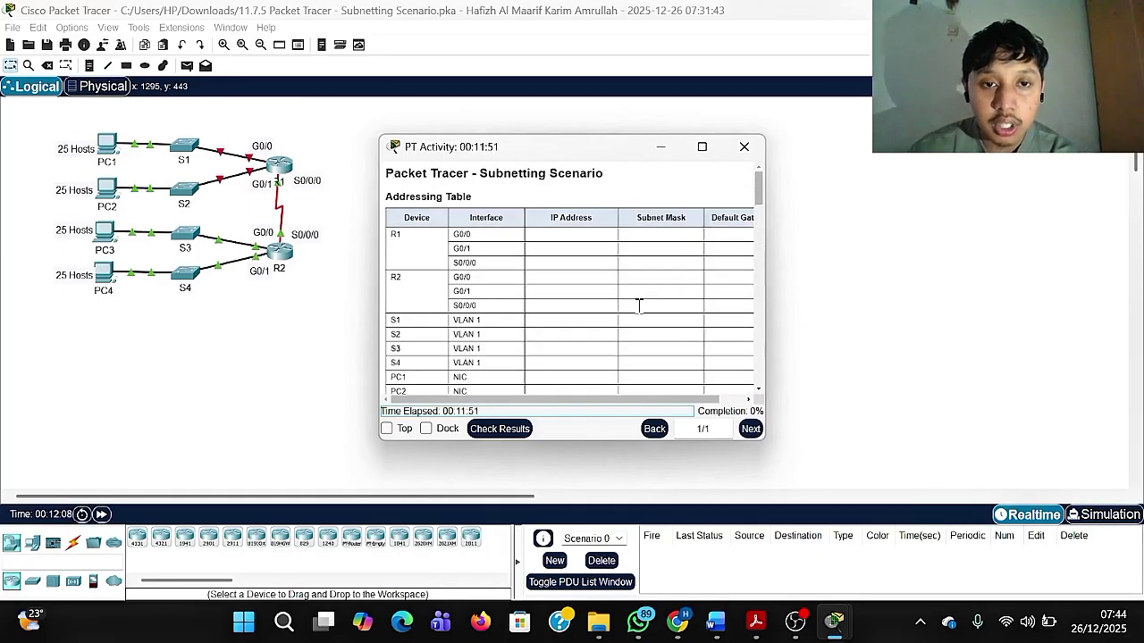
scroll(639, 306, down, 10)
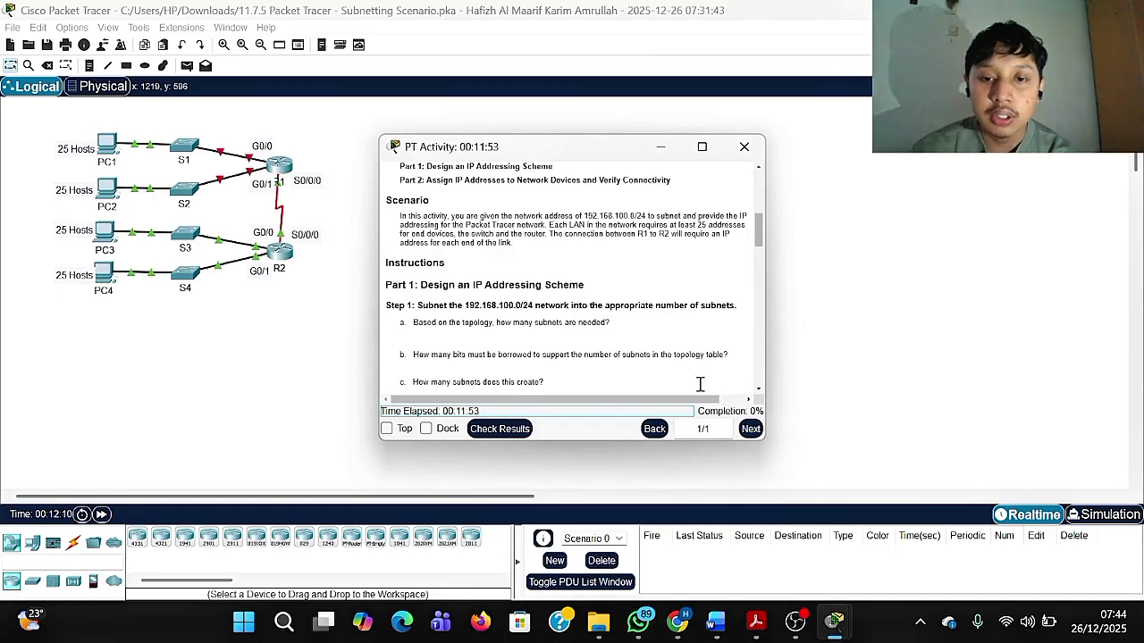
scroll(670, 304, down, 3)
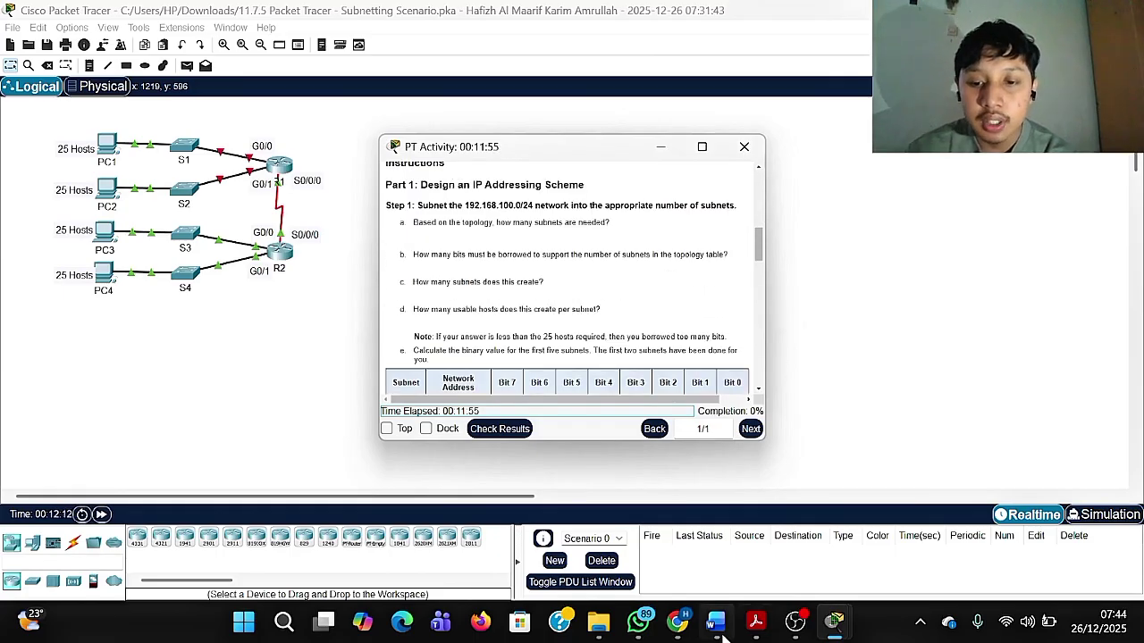
Switch to Document1 in Word, maximize its window, and read the objectives, scenario and question a under Langkah 1.
click(706, 519)
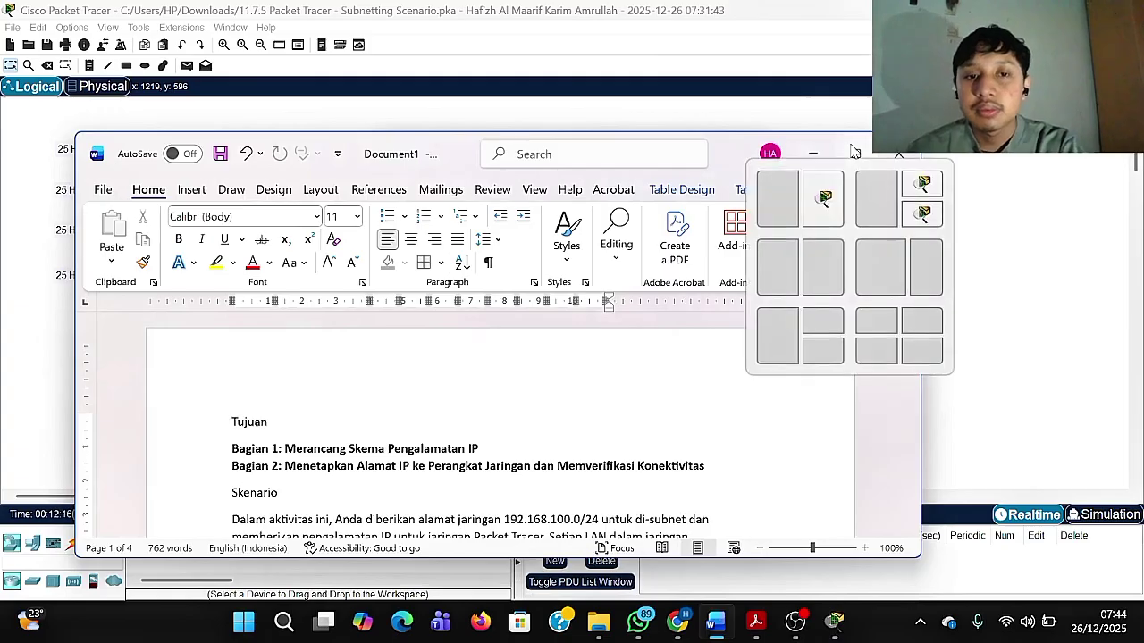
click(855, 153)
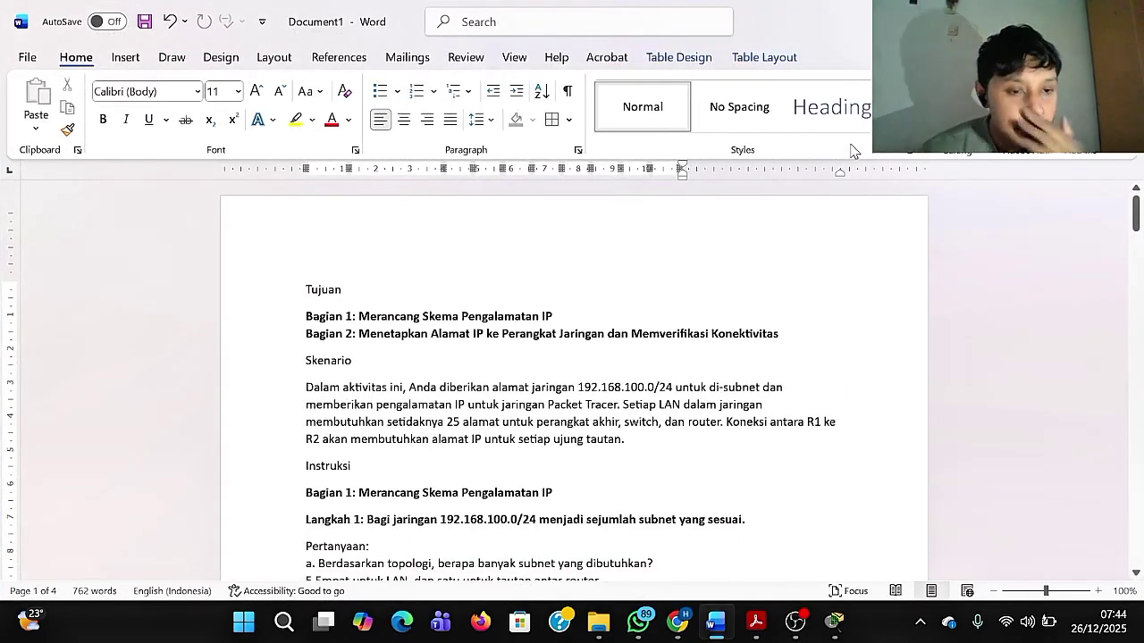
scroll(504, 363, down, 2)
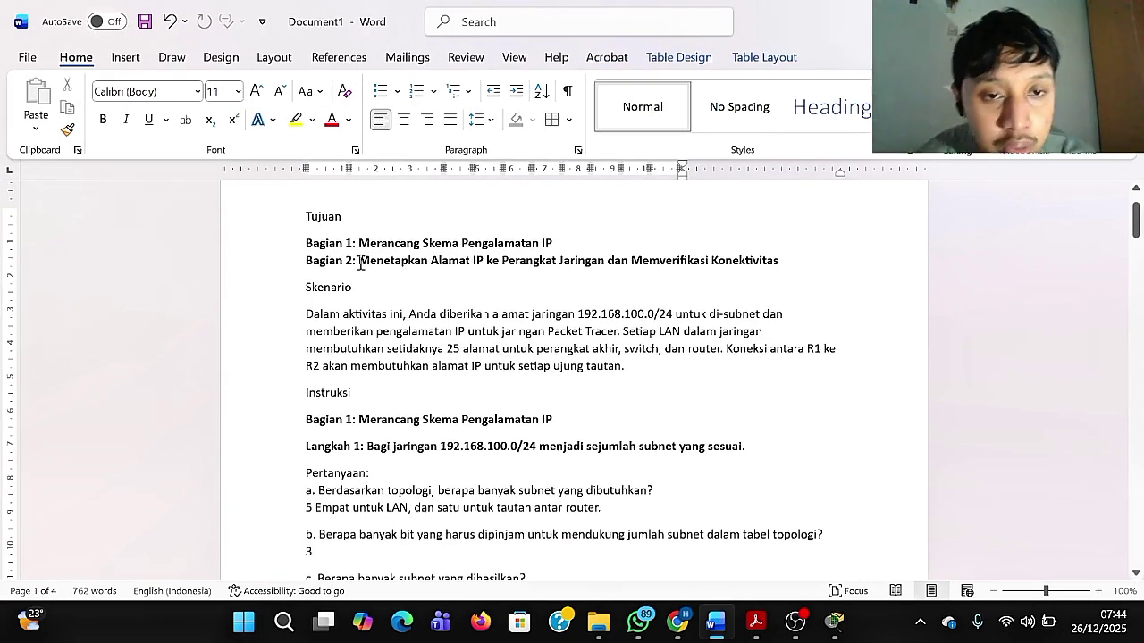
scroll(360, 263, up, 2)
scroll(360, 263, up, 1)
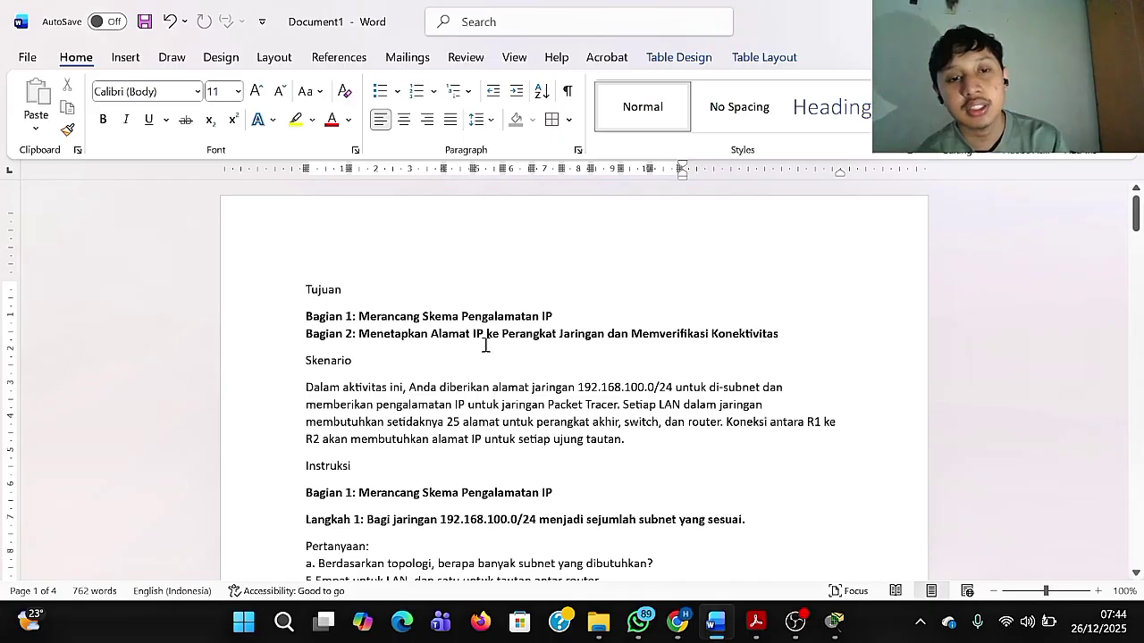
scroll(485, 344, down, 2)
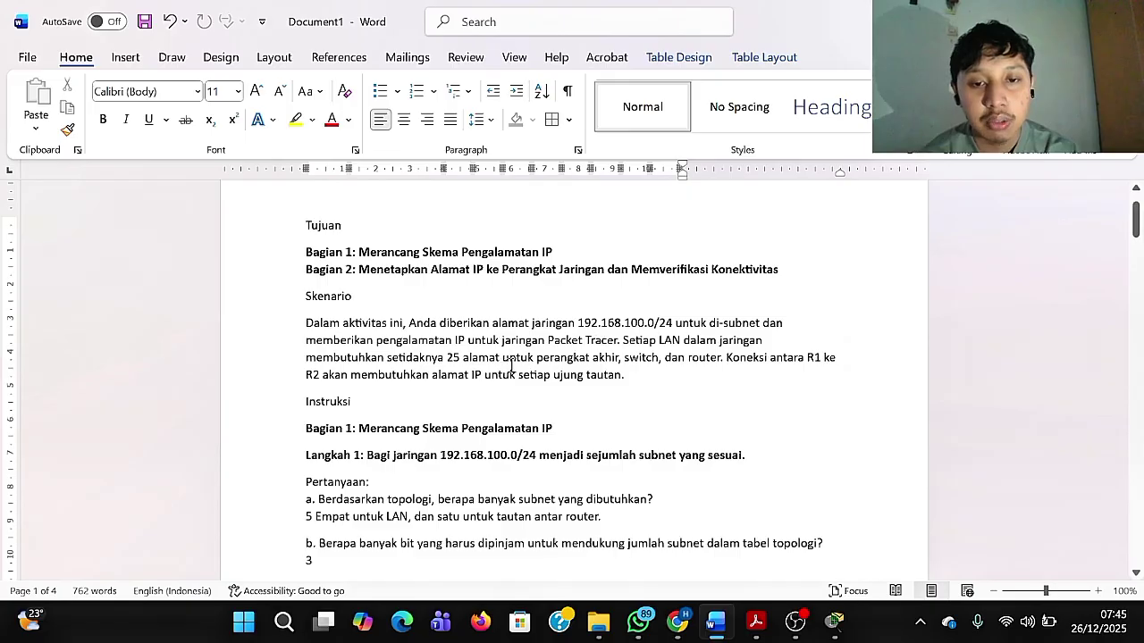
scroll(671, 373, down, 1)
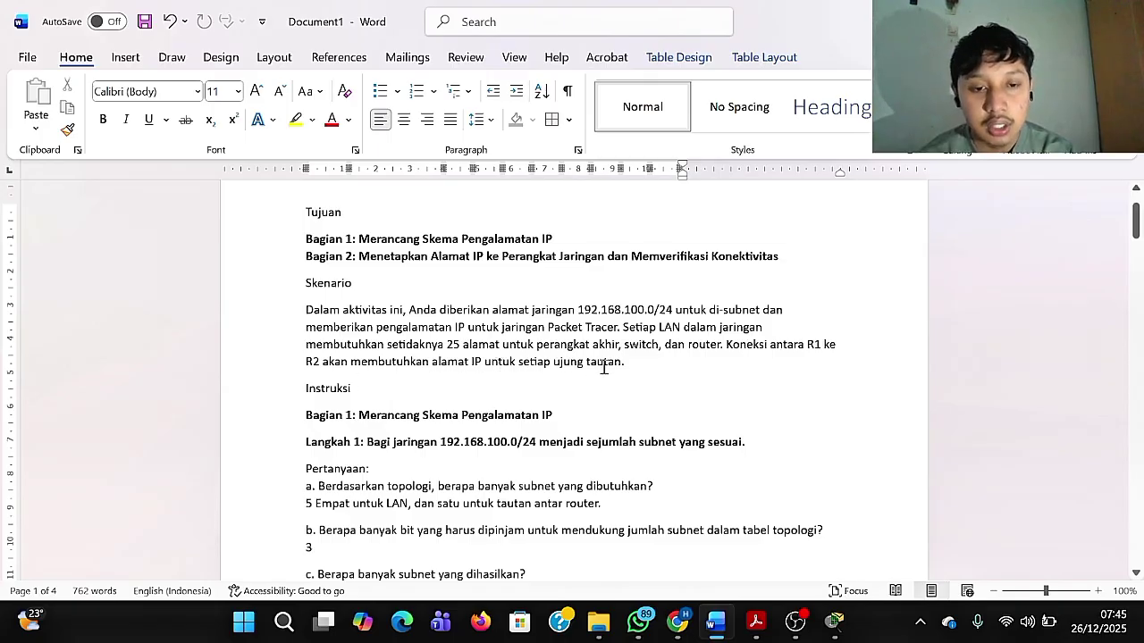
scroll(536, 358, down, 1)
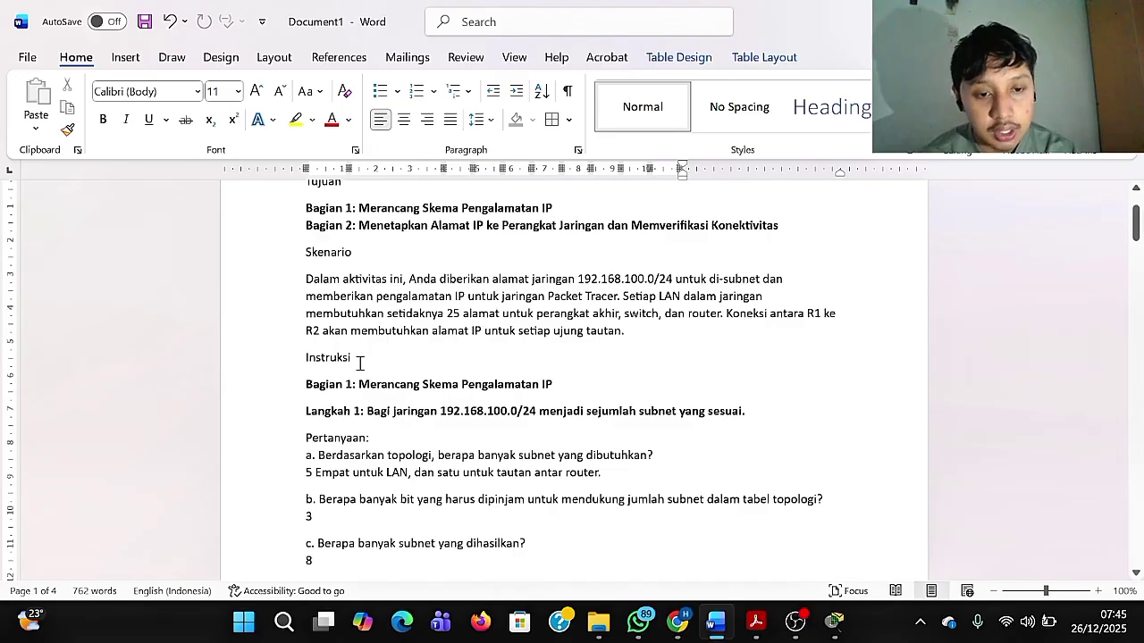
scroll(360, 363, down, 1)
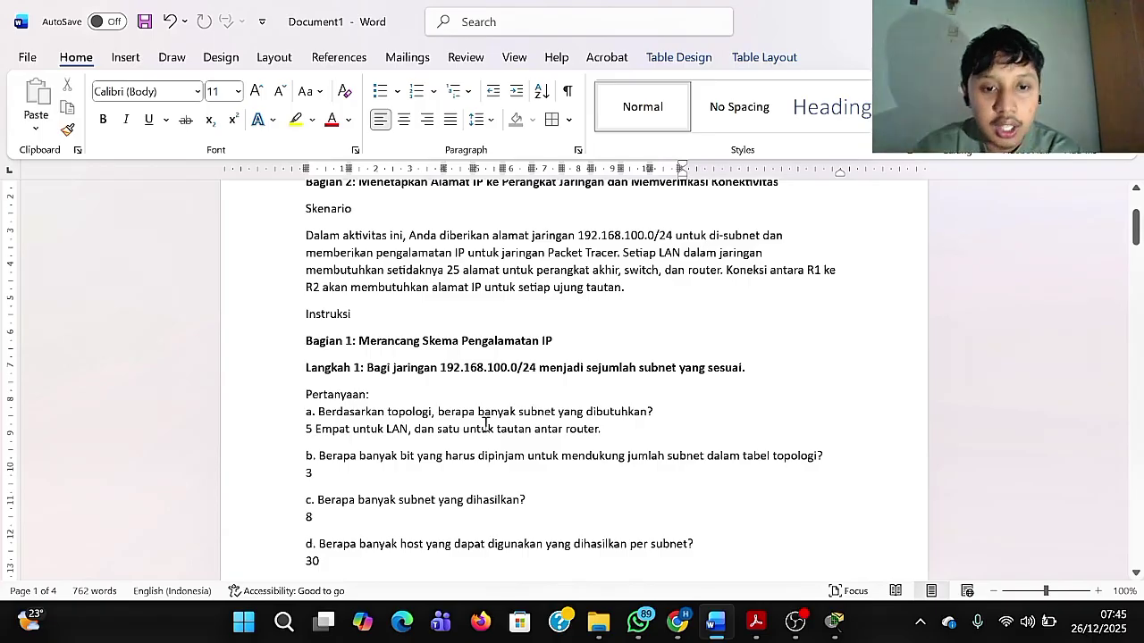
Switch to Cisco Packet Tracer to examine the network topology for the required subnets, and return to the Word document.
mouse_move(840, 630)
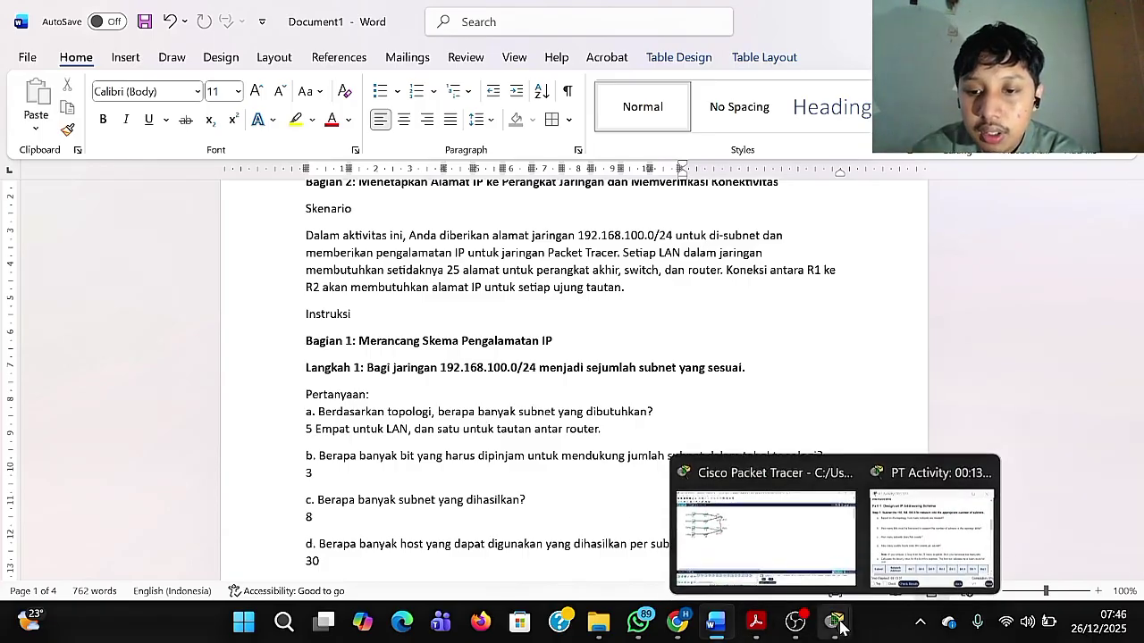
click(786, 548)
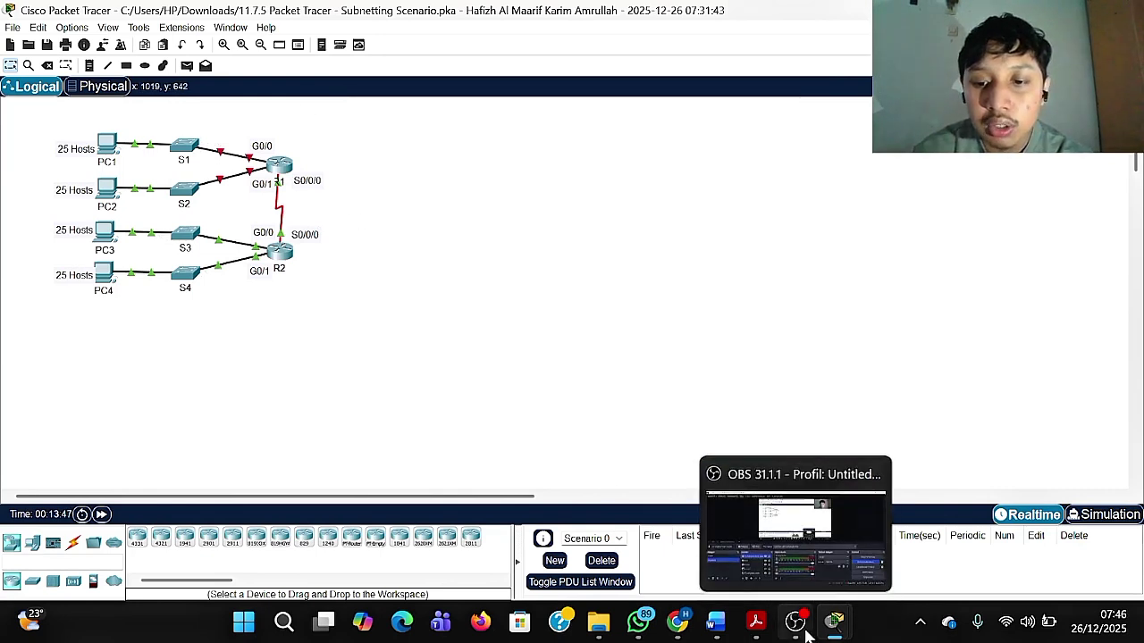
drag(799, 623, 764, 626)
mouse_move(718, 623)
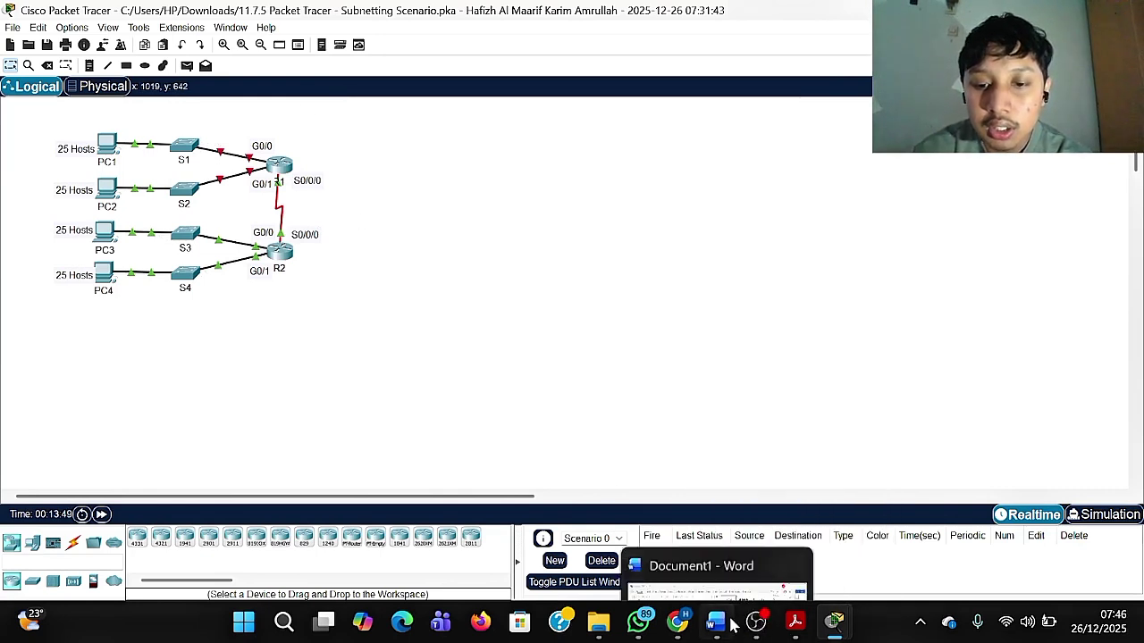
click(670, 533)
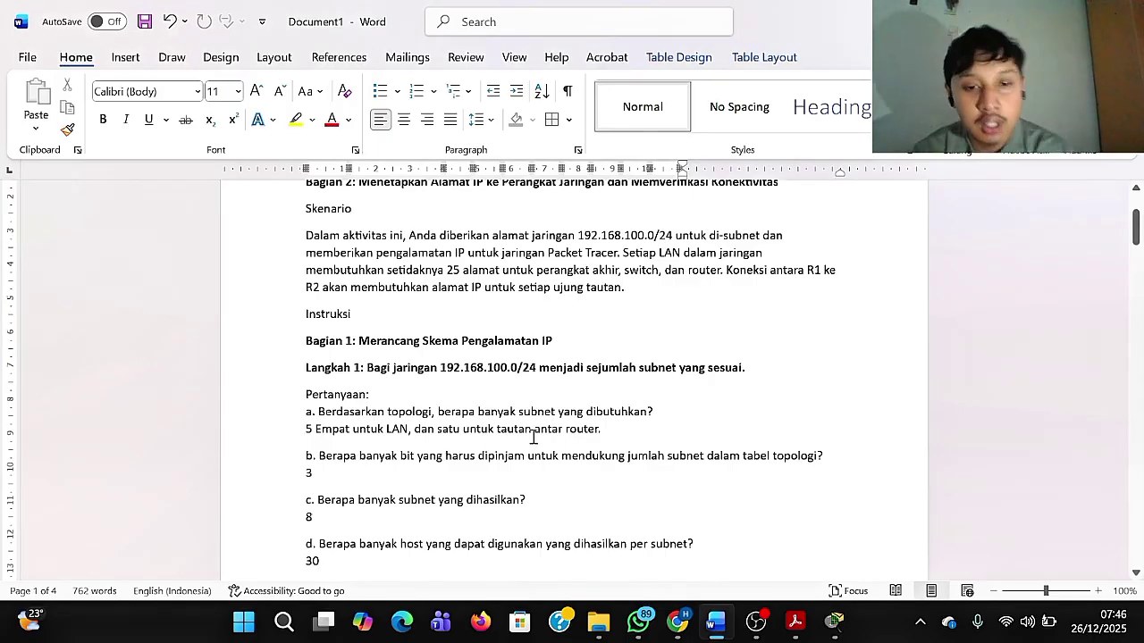
Read questions b to d on borrowed bits, created subnets and usable hosts per subnet, with their answers.
scroll(534, 438, down, 2)
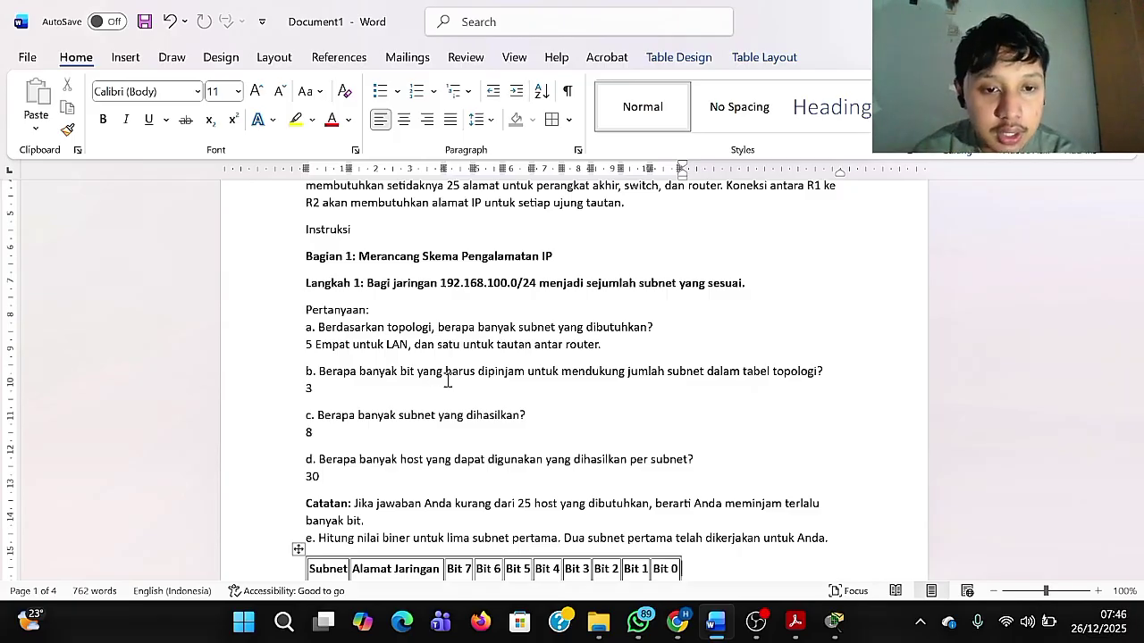
scroll(538, 352, down, 2)
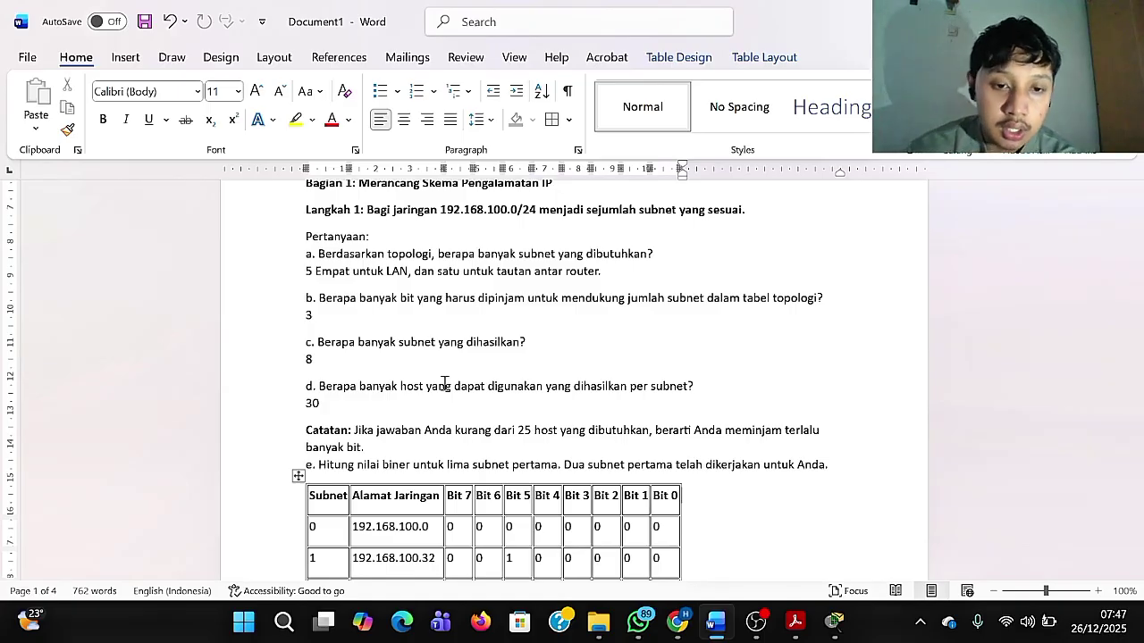
scroll(442, 380, down, 2)
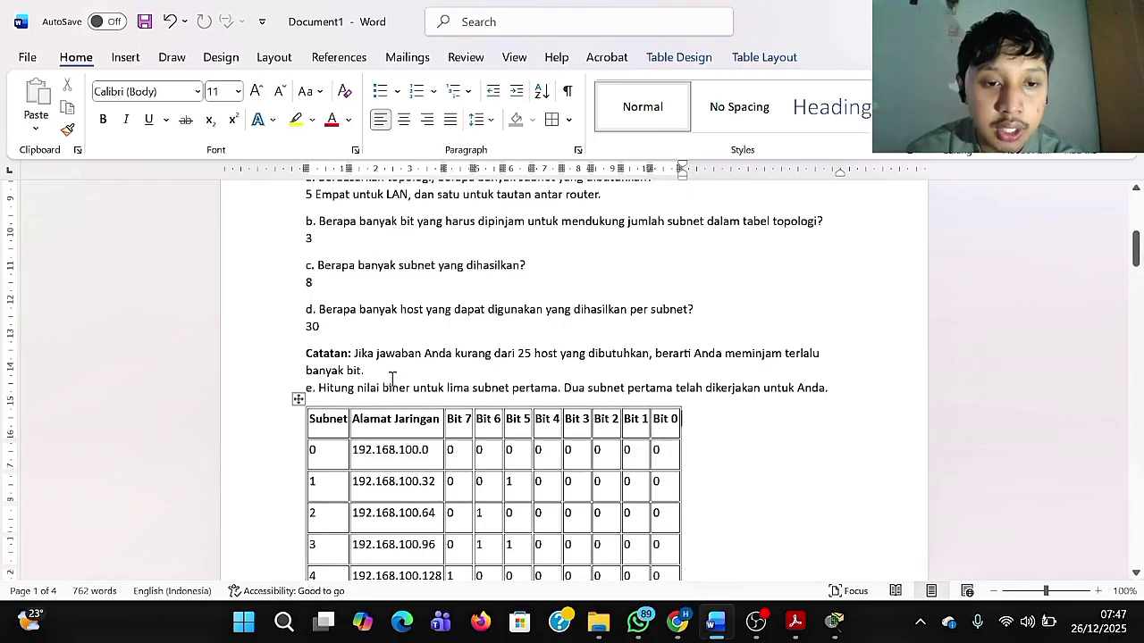
Examine the question e table of network addresses and binary values for subnets 0 to 4.
scroll(437, 367, down, 1)
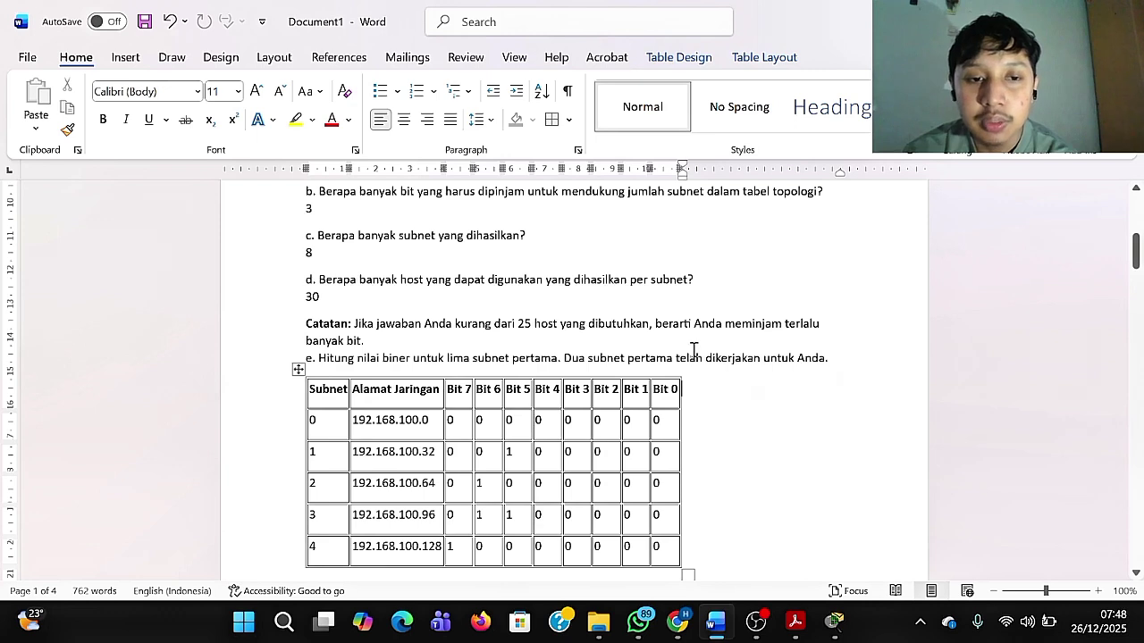
scroll(694, 350, down, 2)
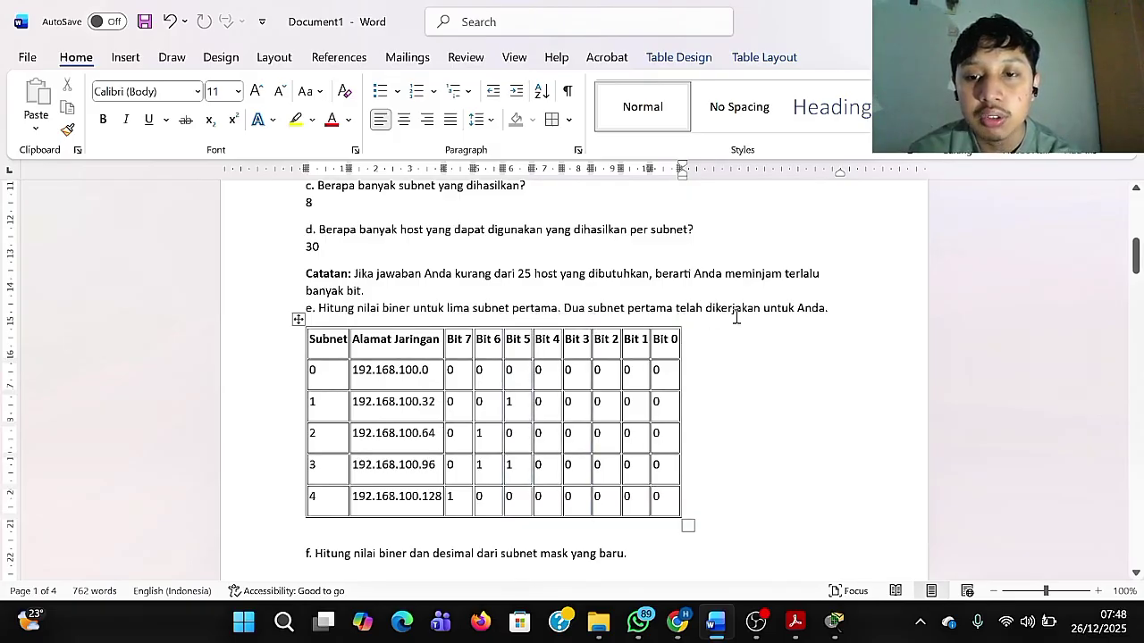
scroll(736, 317, down, 1)
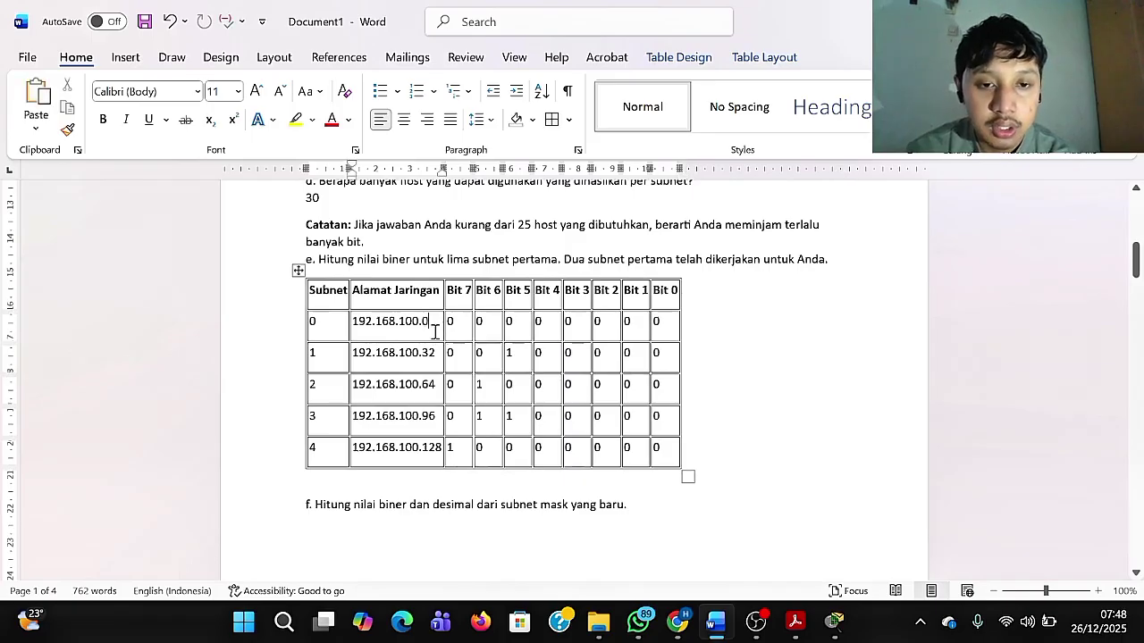
click(434, 330)
scroll(466, 303, up, 1)
scroll(466, 304, up, 2)
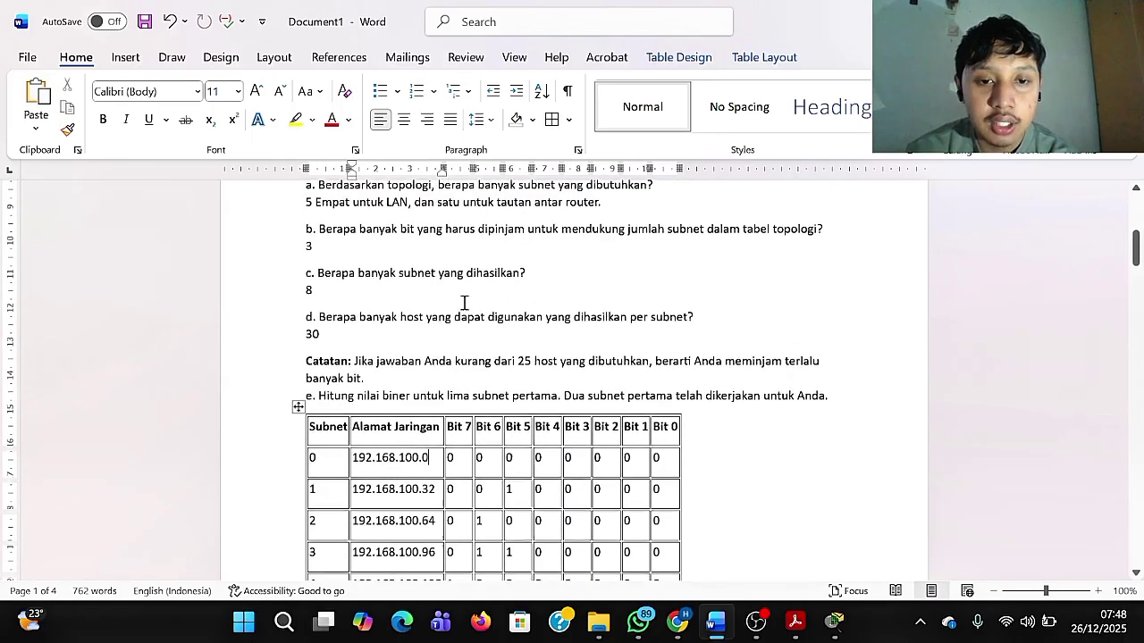
scroll(466, 304, down, 4)
scroll(465, 304, up, 2)
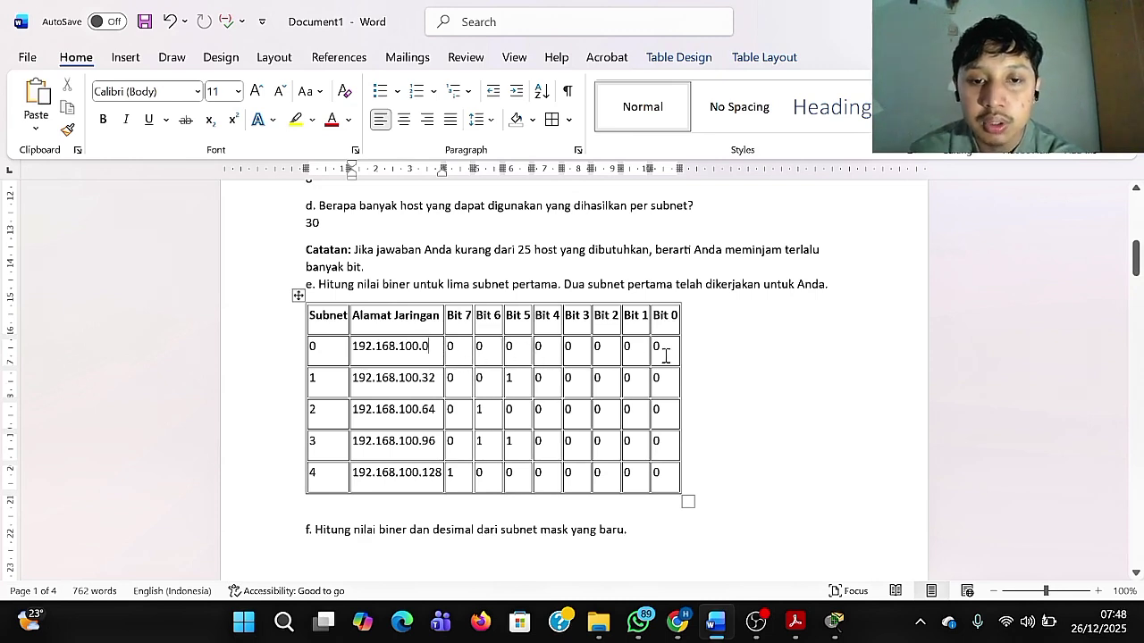
scroll(436, 390, down, 1)
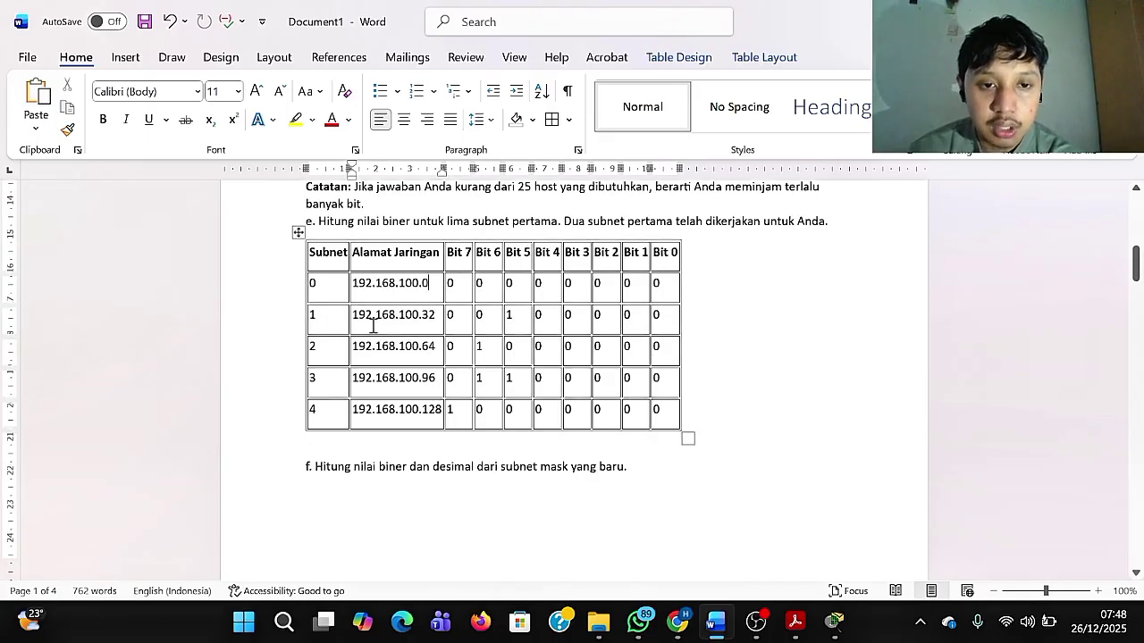
scroll(373, 325, up, 1)
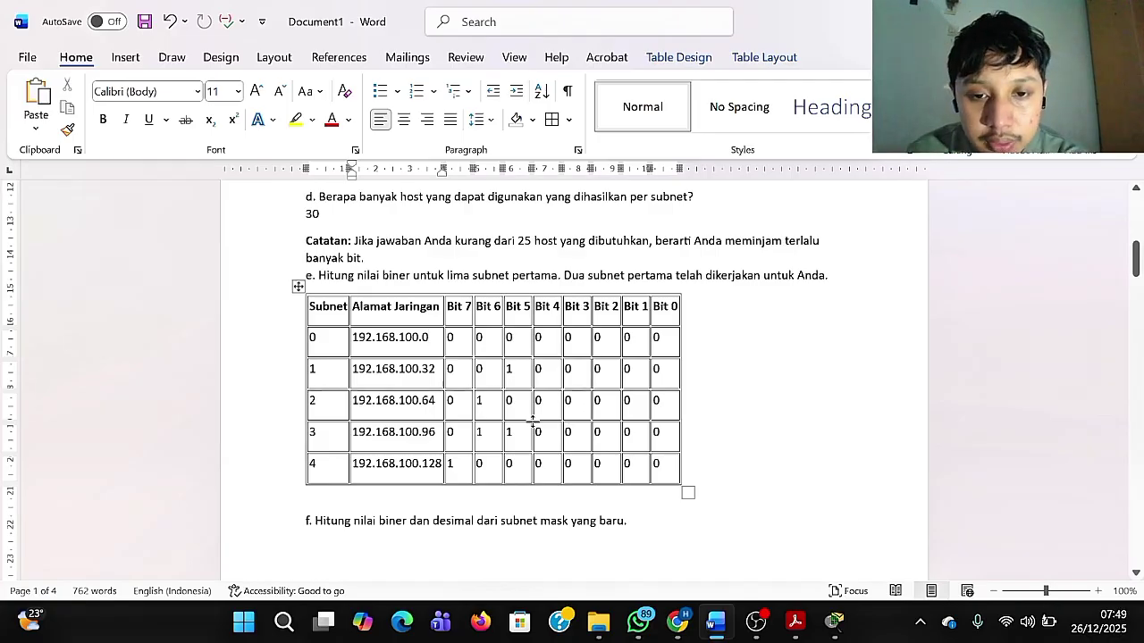
scroll(370, 421, down, 1)
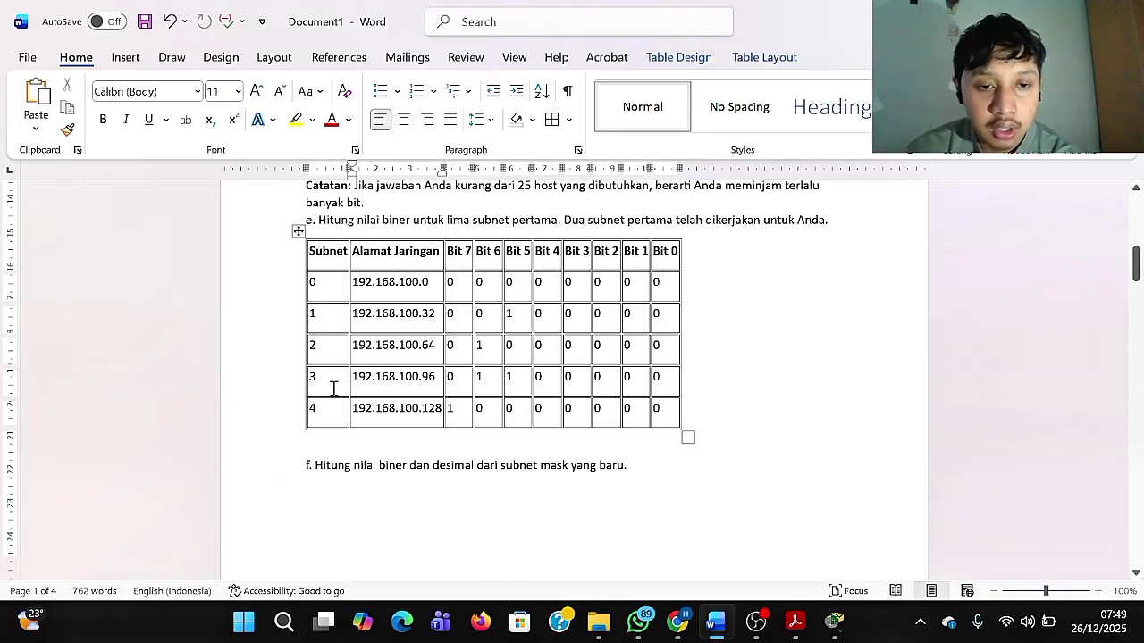
scroll(333, 388, down, 1)
scroll(333, 388, up, 1)
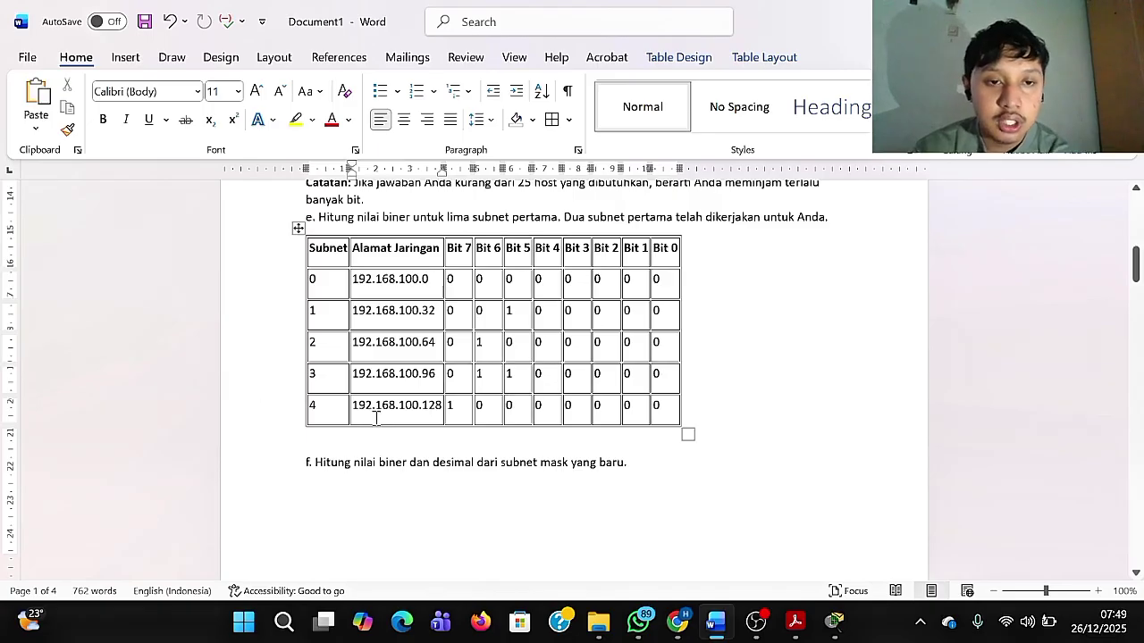
scroll(375, 420, down, 1)
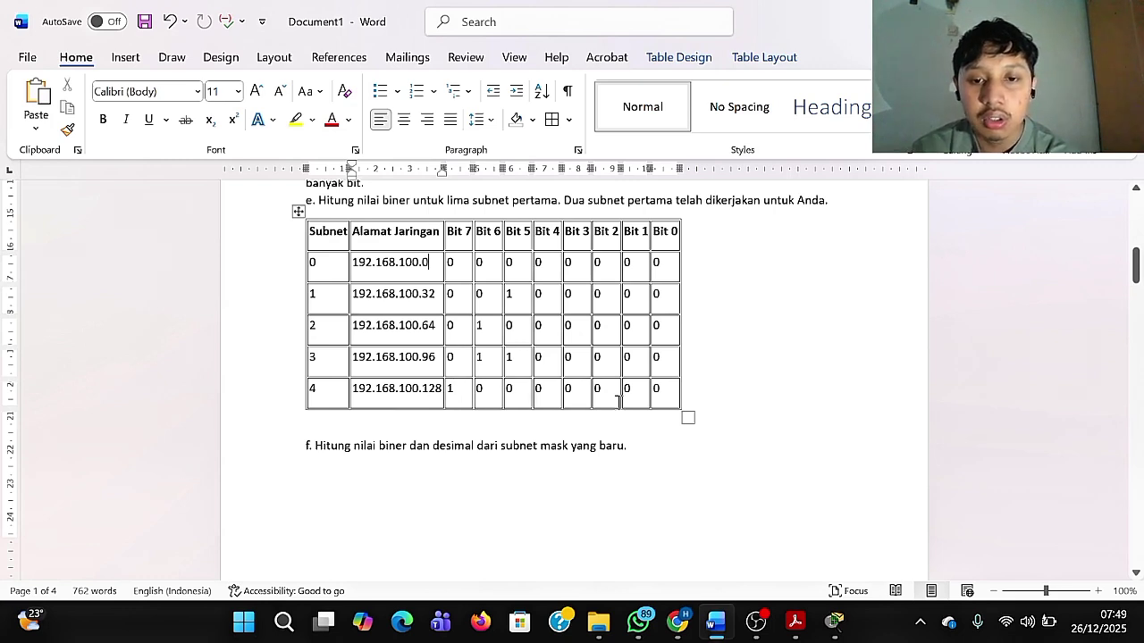
Examine question f and its tables with the binary and decimal octets of the new subnet mask.
scroll(661, 396, down, 2)
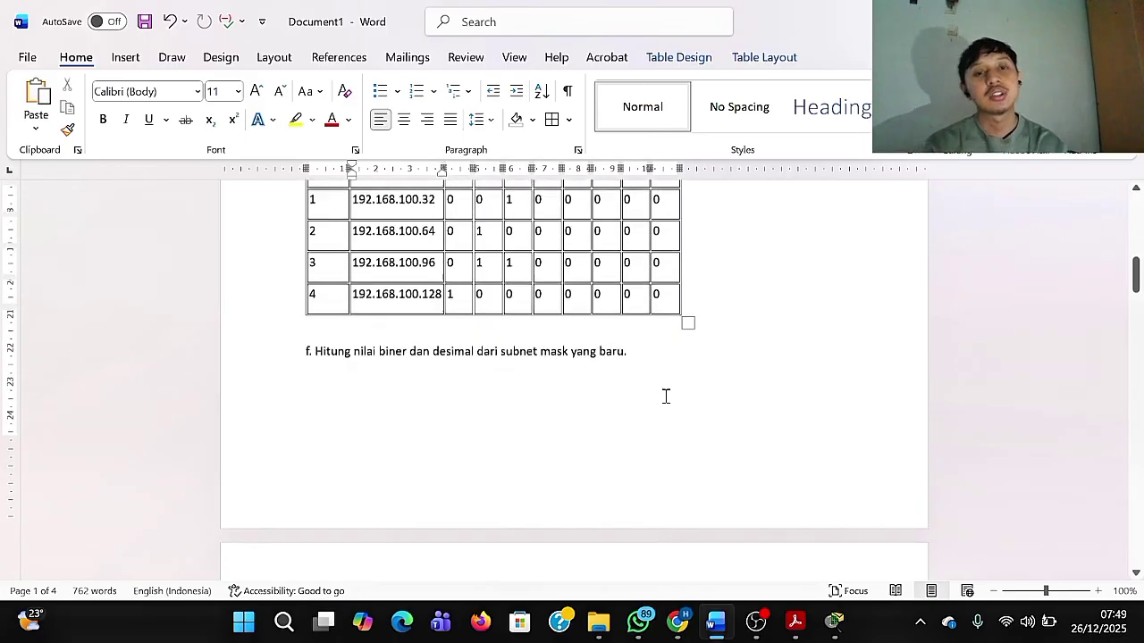
scroll(665, 396, down, 1)
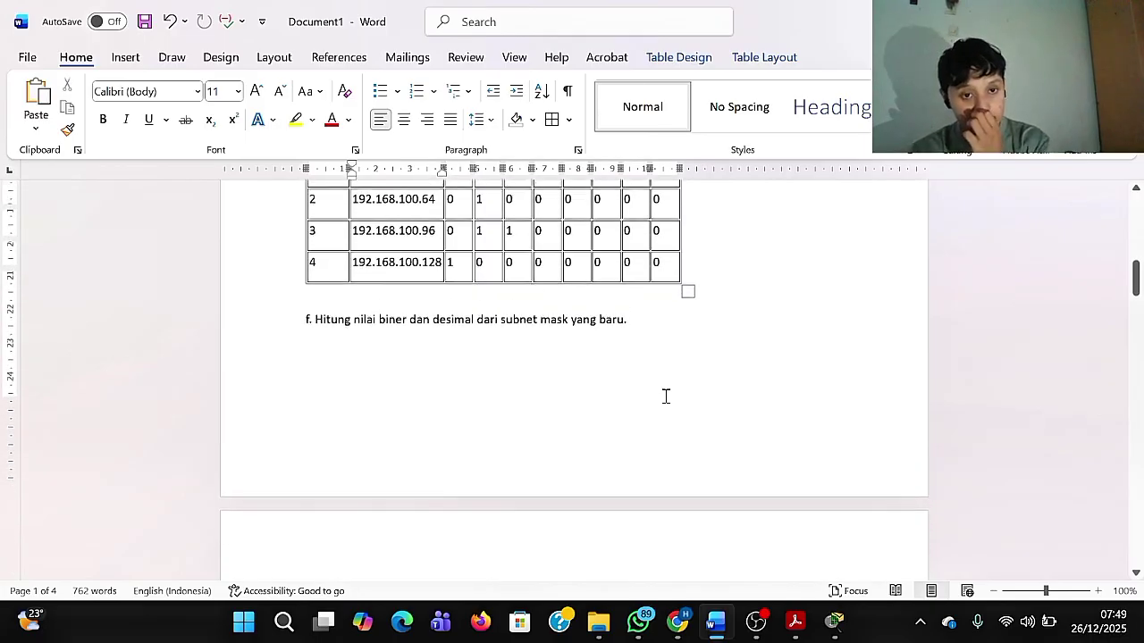
scroll(665, 396, down, 1)
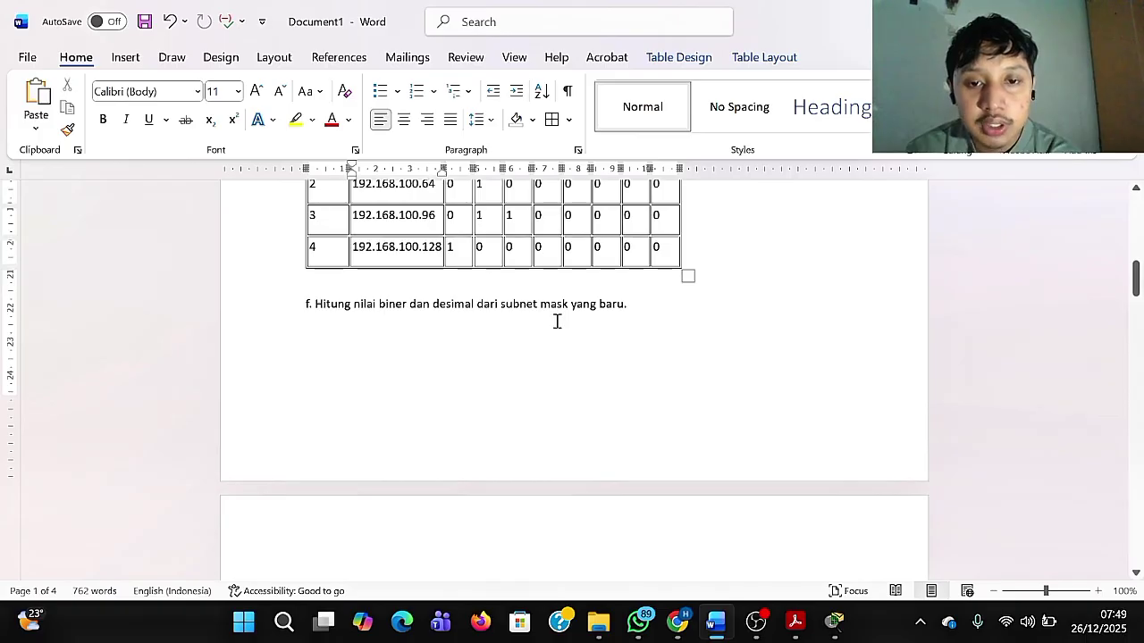
scroll(555, 319, down, 6)
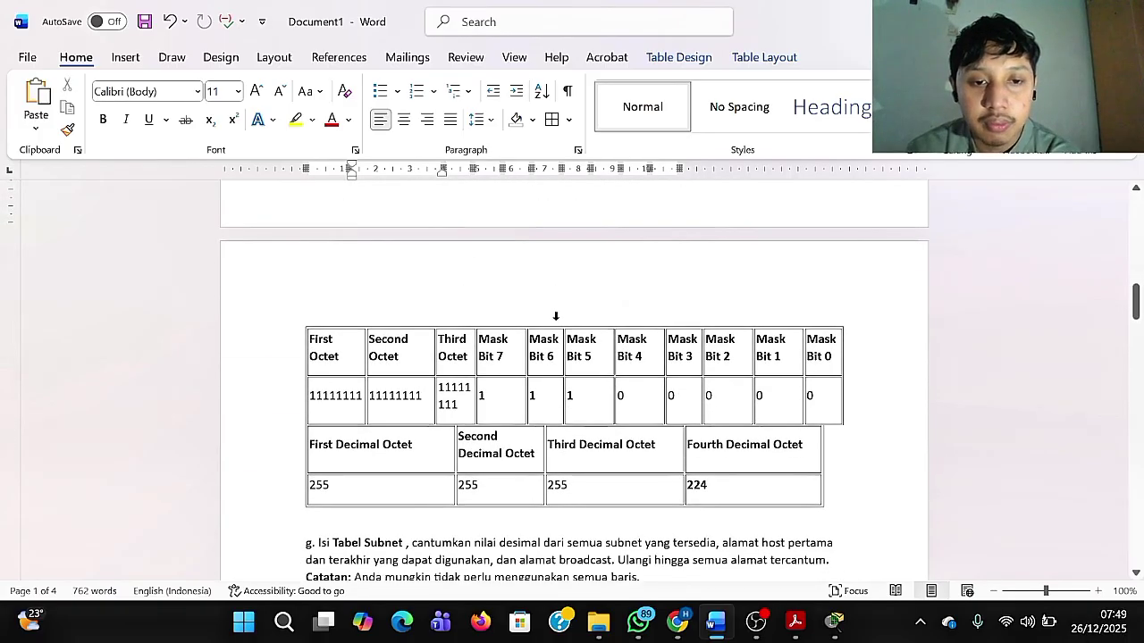
scroll(556, 319, up, 2)
scroll(556, 319, down, 4)
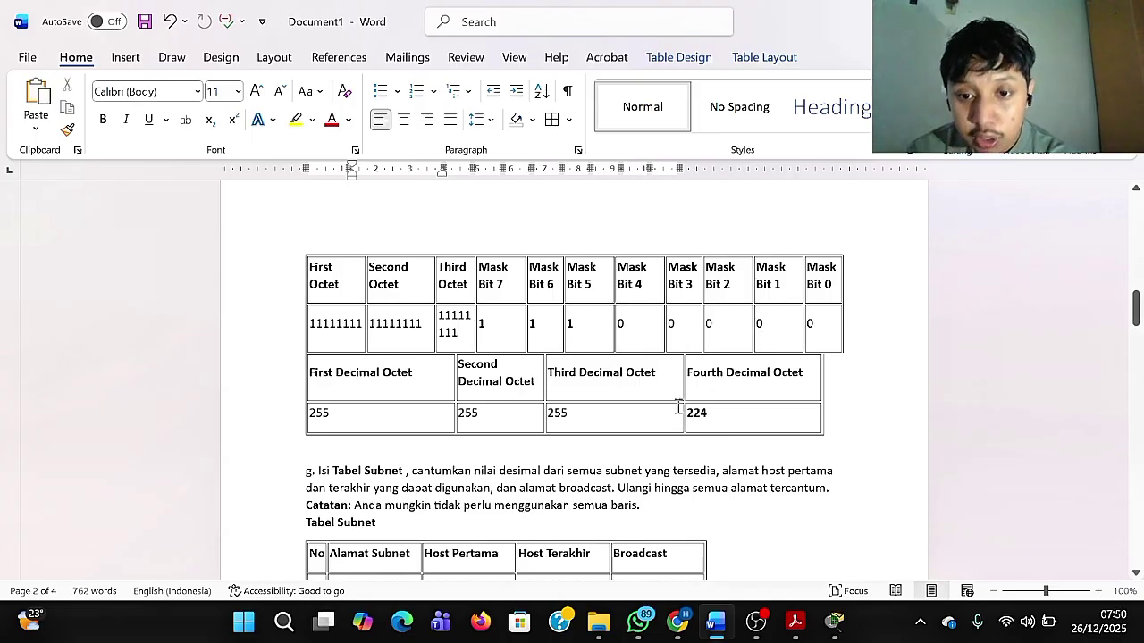
Examine the question g subnet table with the subnet, first host, last host and broadcast addresses of subnets 0 to 7.
scroll(727, 421, down, 6)
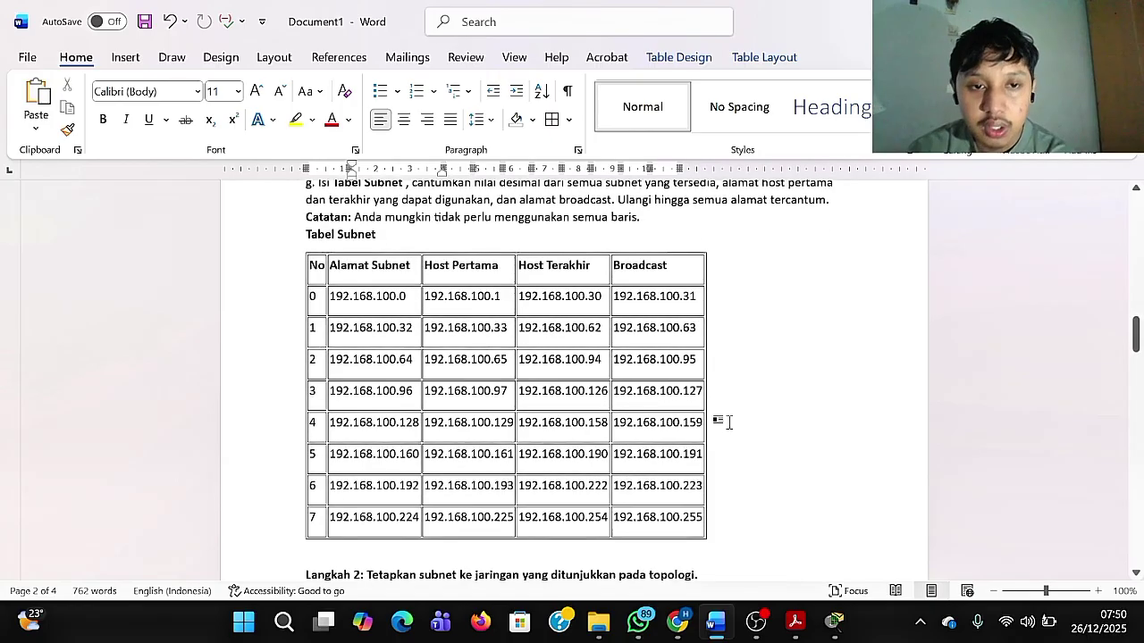
scroll(728, 420, up, 2)
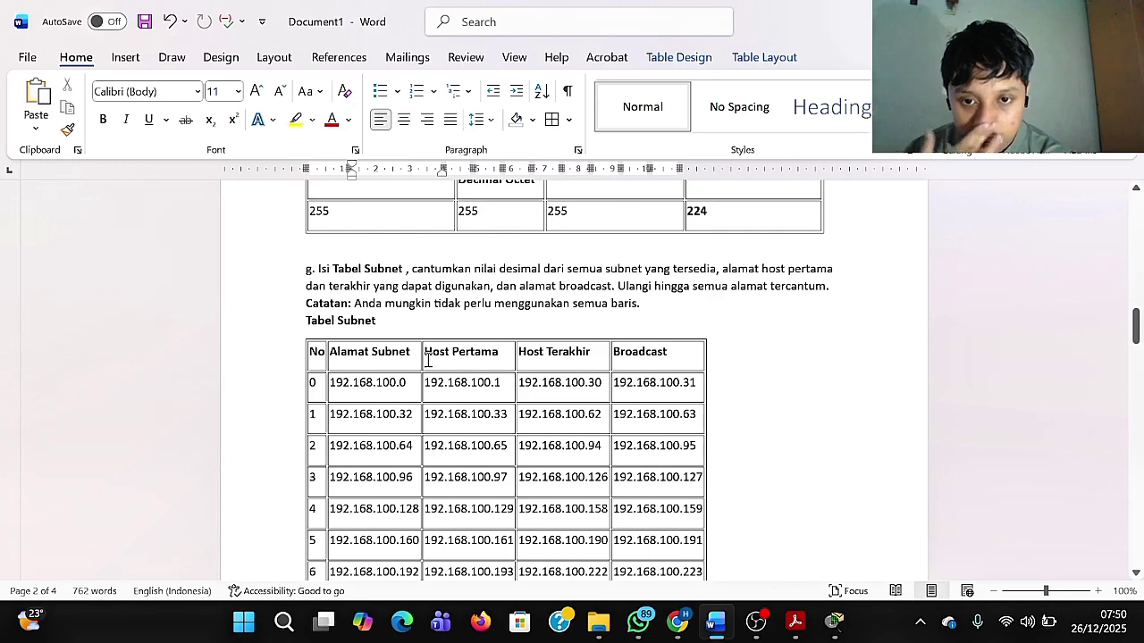
scroll(428, 360, down, 3)
scroll(375, 313, up, 2)
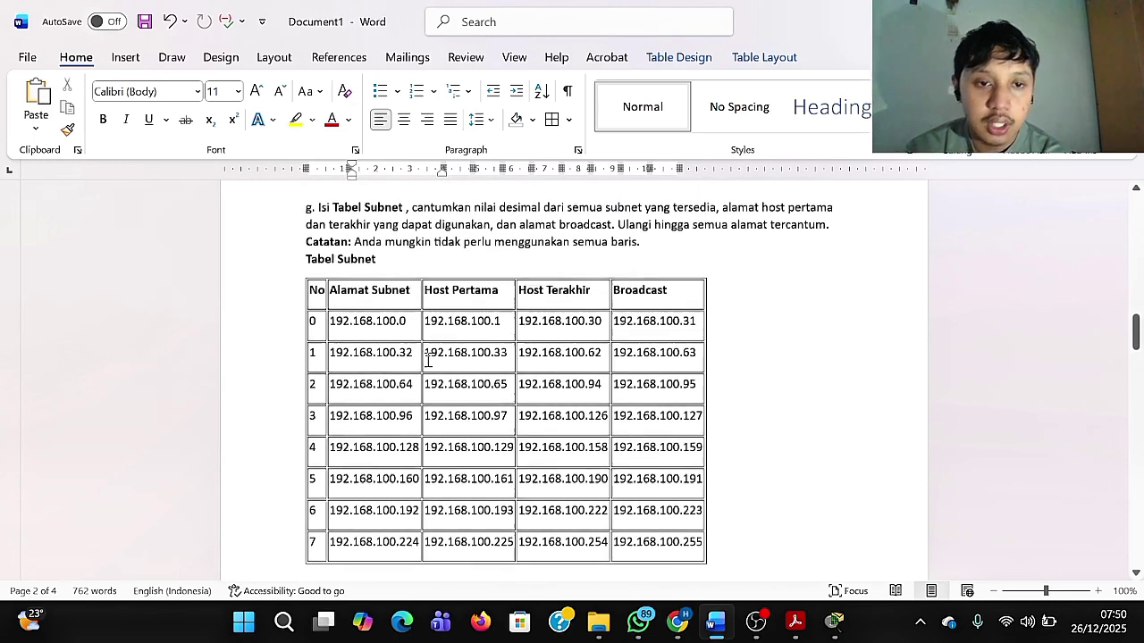
scroll(335, 266, down, 1)
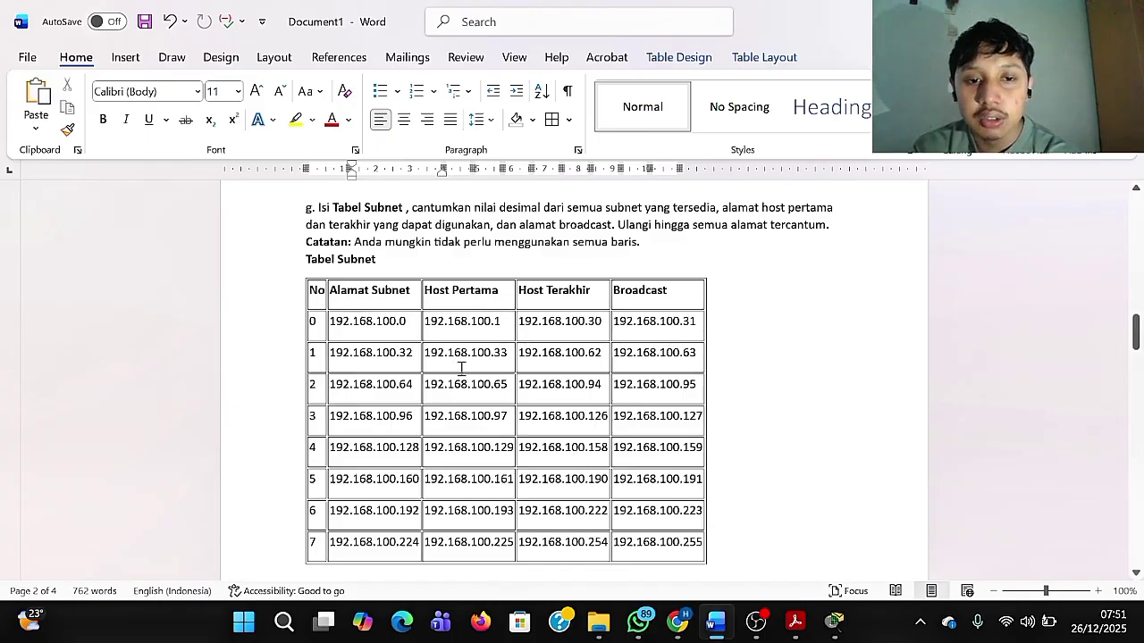
scroll(402, 375, down, 2)
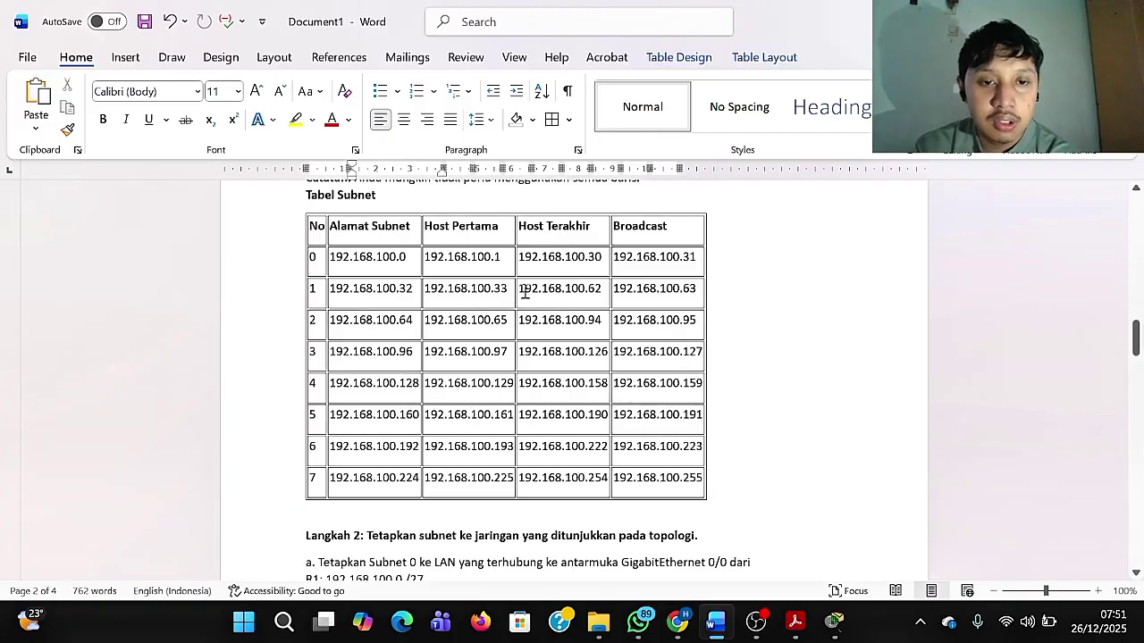
Read the Langkah 2 assignments of subnets 0 to 4 to the R1 and R2 LANs and the WAN link.
scroll(355, 385, down, 4)
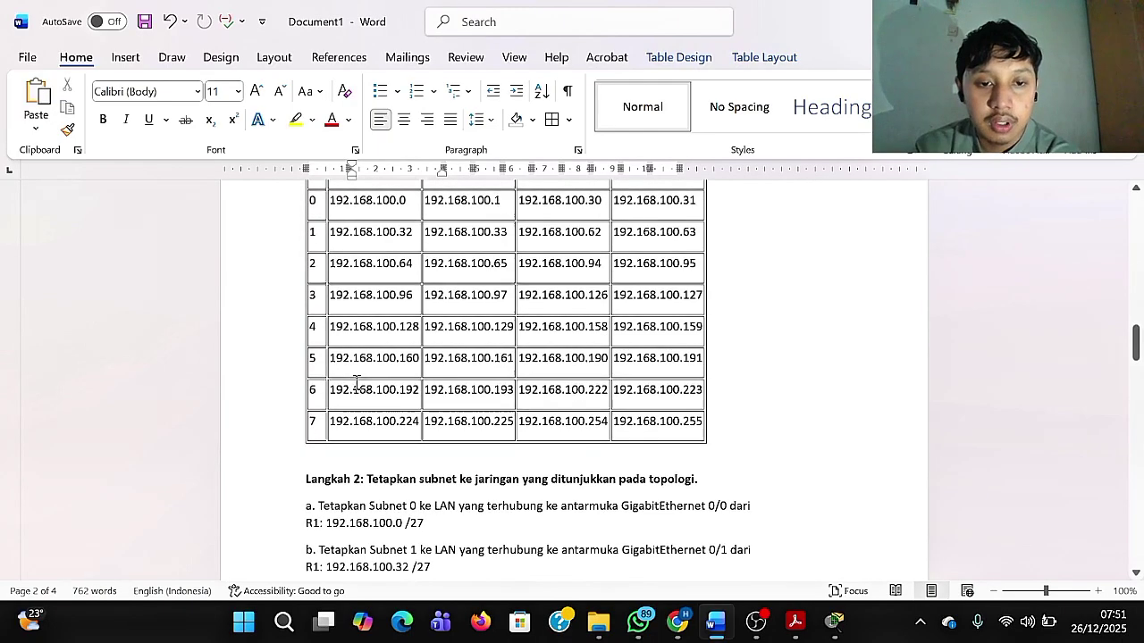
scroll(356, 384, down, 4)
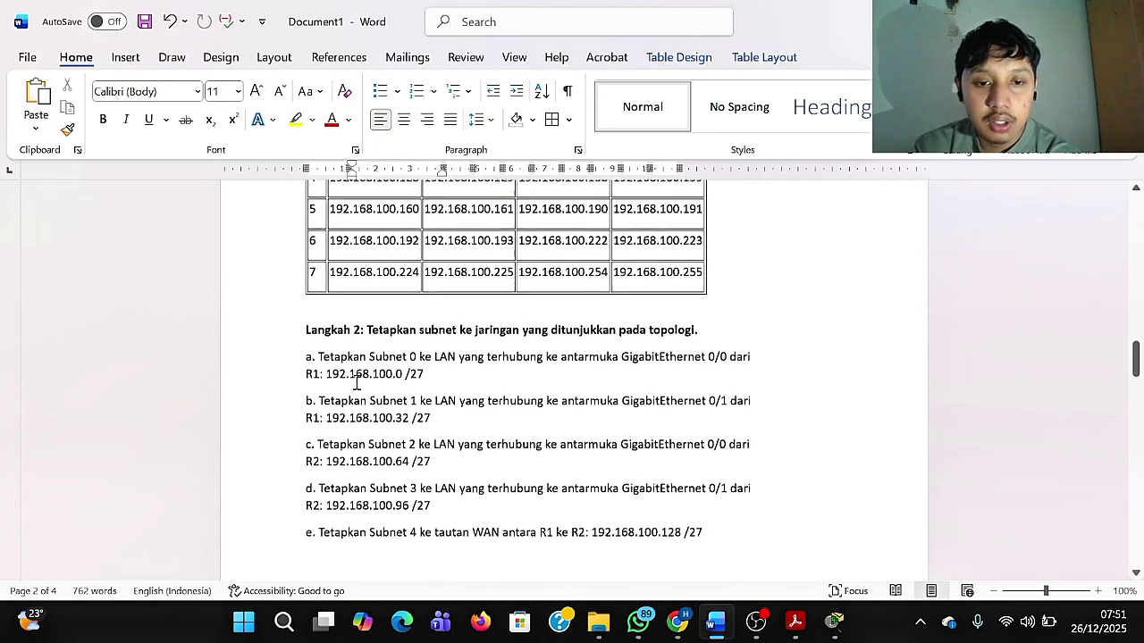
scroll(356, 385, up, 3)
scroll(356, 383, up, 3)
scroll(355, 382, down, 12)
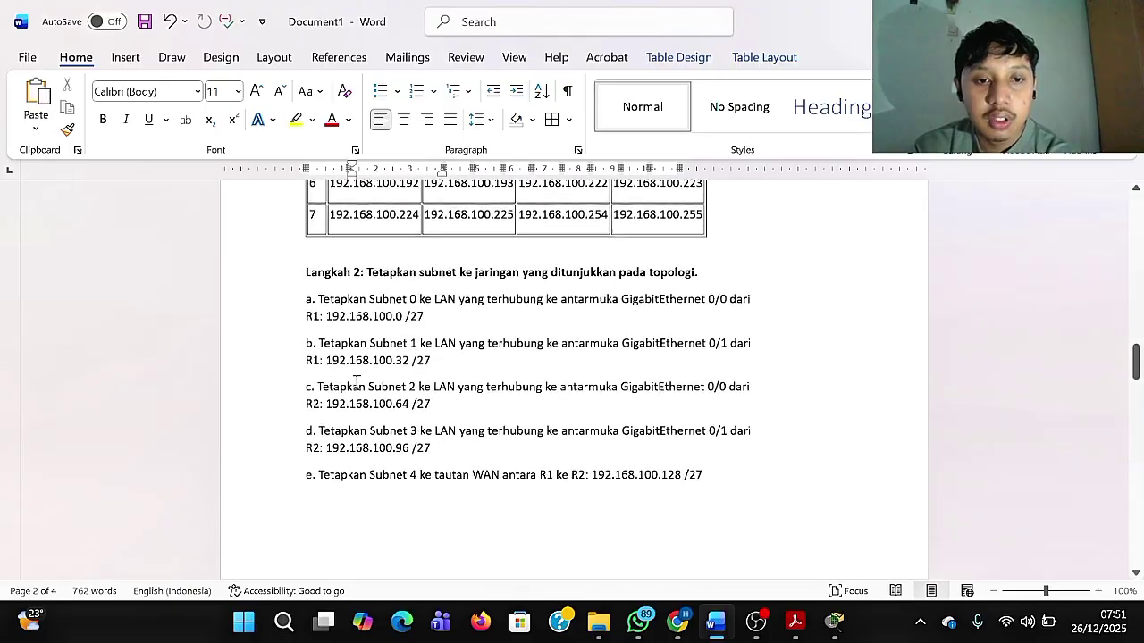
scroll(355, 383, down, 3)
scroll(356, 382, up, 10)
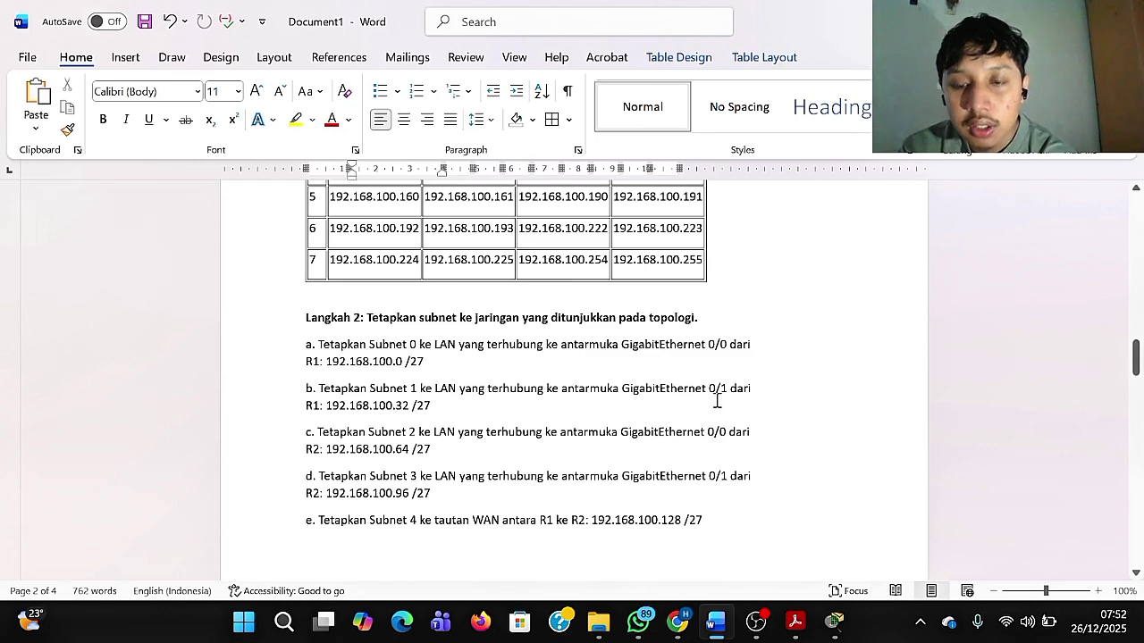
scroll(628, 394, down, 1)
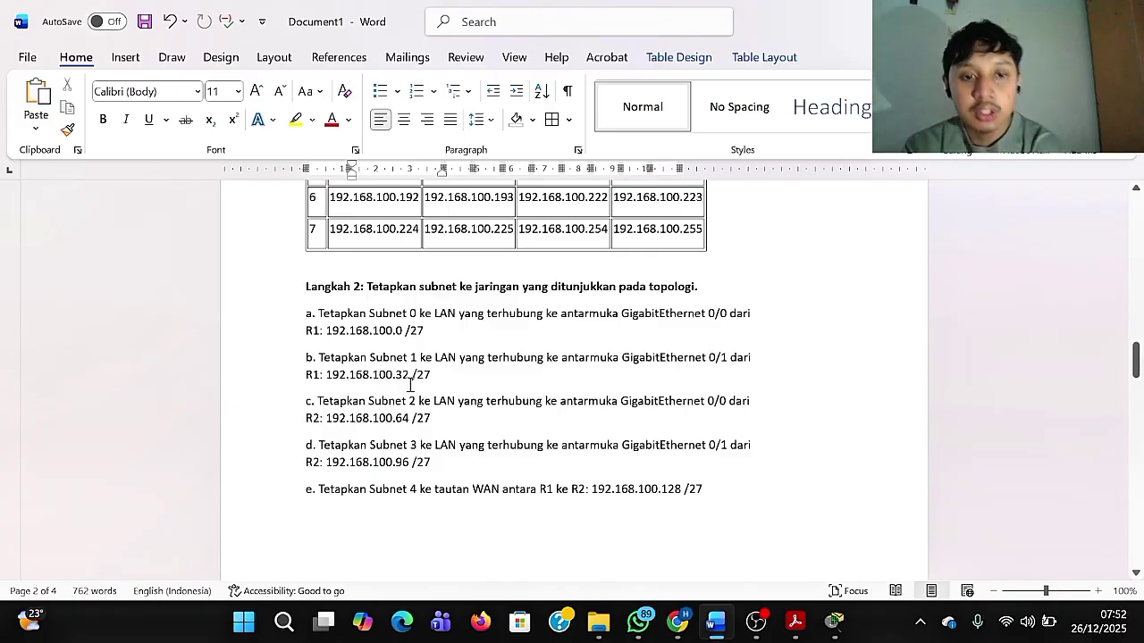
scroll(469, 384, up, 1)
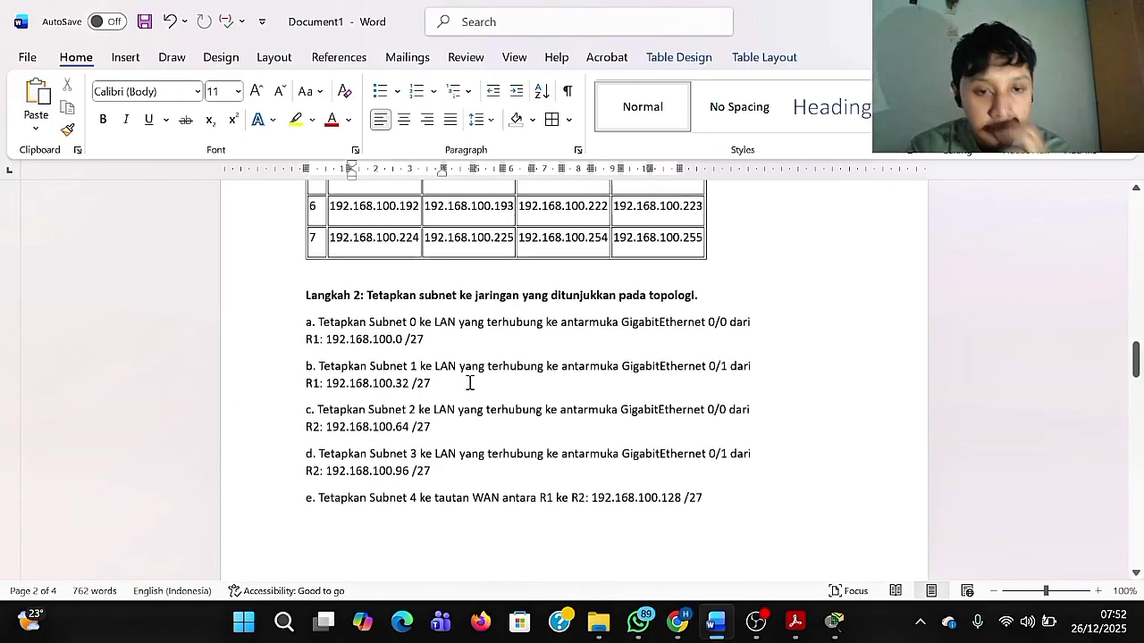
Compare the subnets assigned to the router LANs in Langkah 2 with the network addresses in the subnet table.
scroll(470, 383, up, 3)
scroll(417, 240, up, 1)
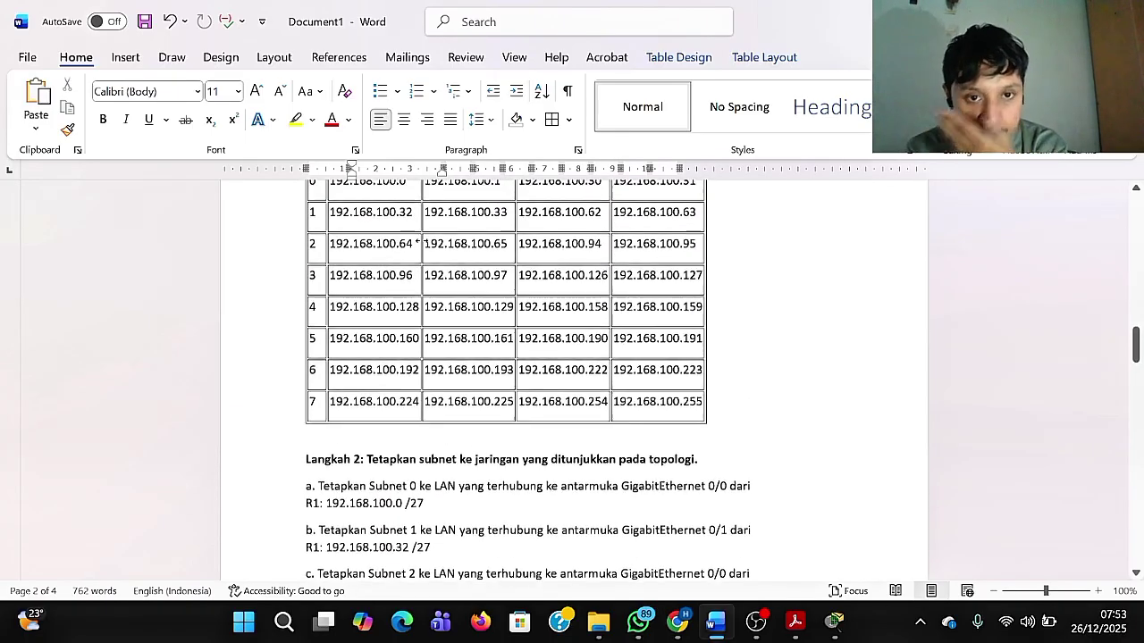
scroll(388, 266, down, 4)
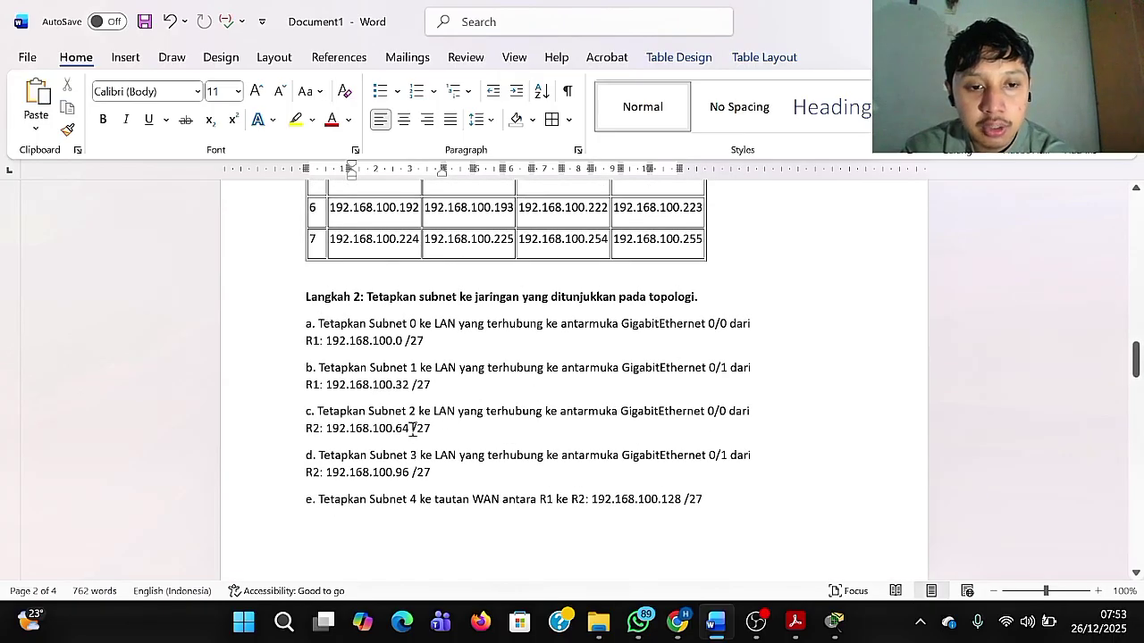
scroll(411, 430, up, 1)
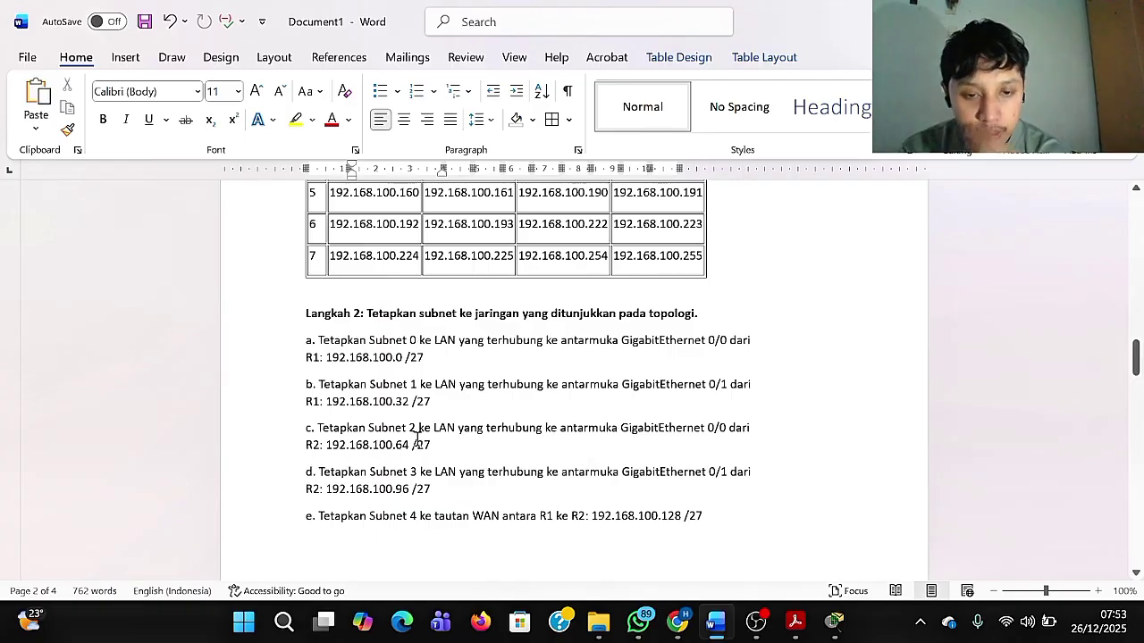
scroll(417, 438, up, 2)
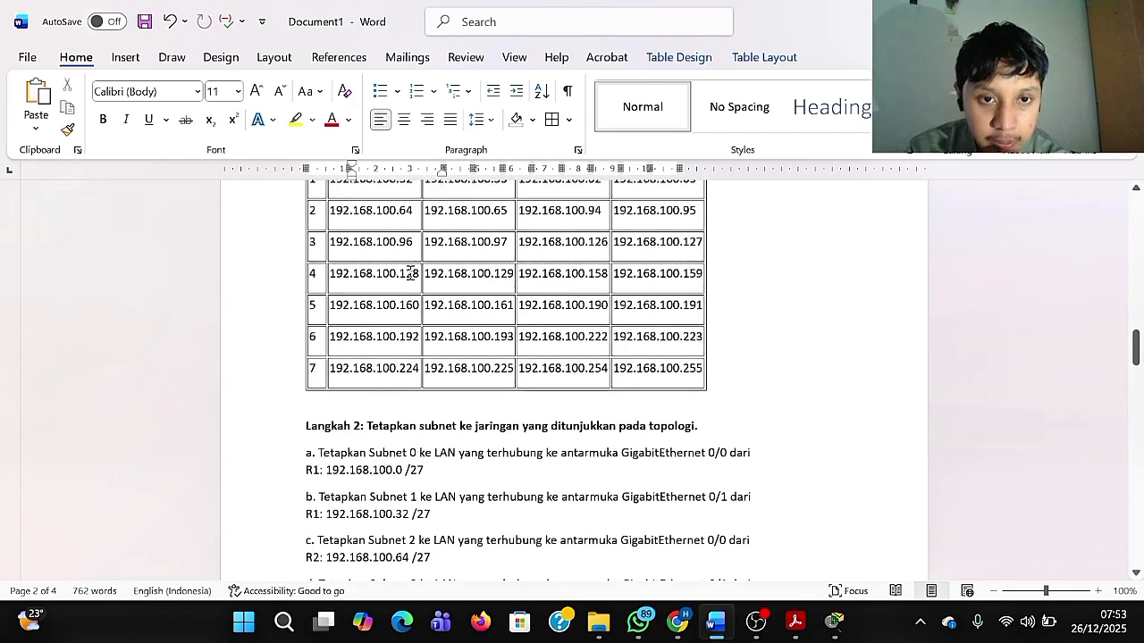
scroll(411, 286, down, 4)
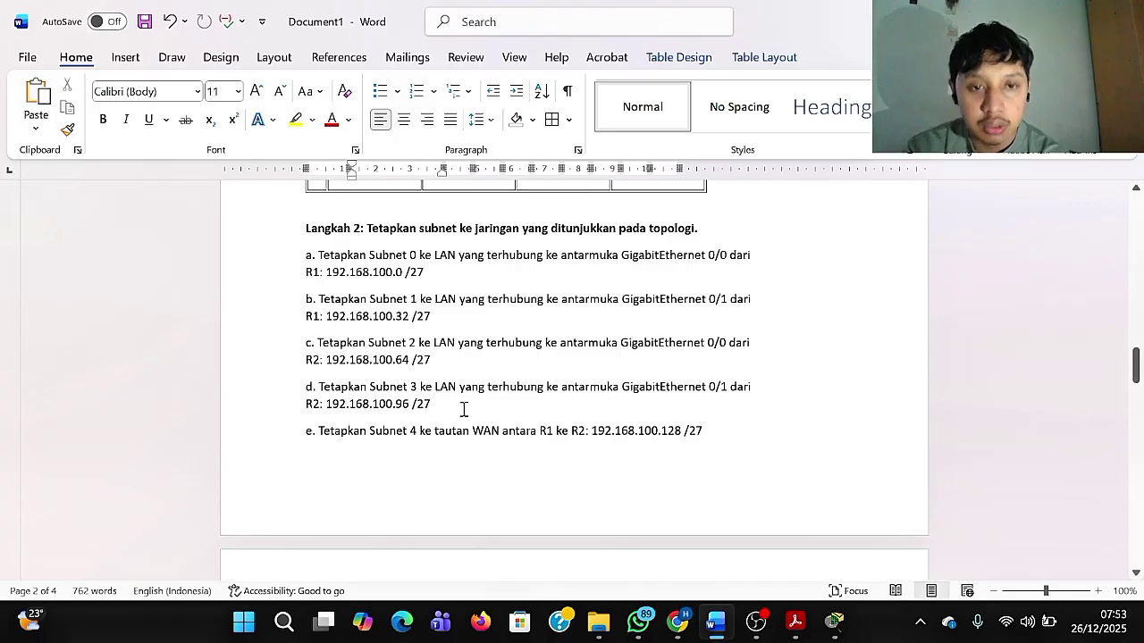
Check the Langkah 2 assignment of subnet 4 to the R1–R2 WAN link against the subnet table.
scroll(462, 409, up, 2)
scroll(464, 409, down, 4)
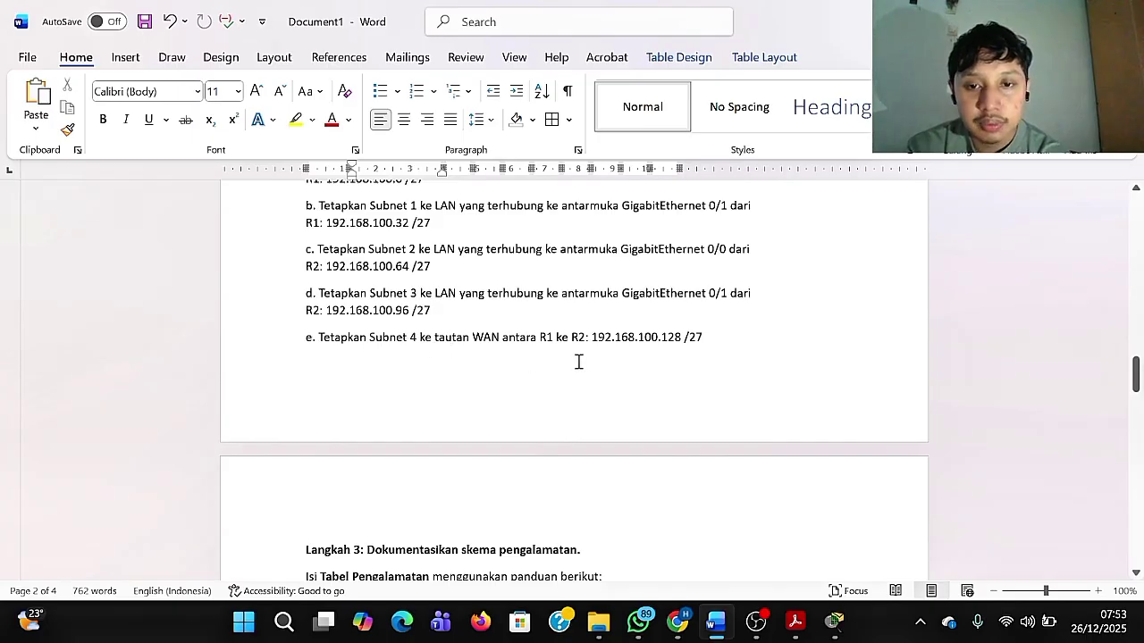
scroll(578, 361, up, 1)
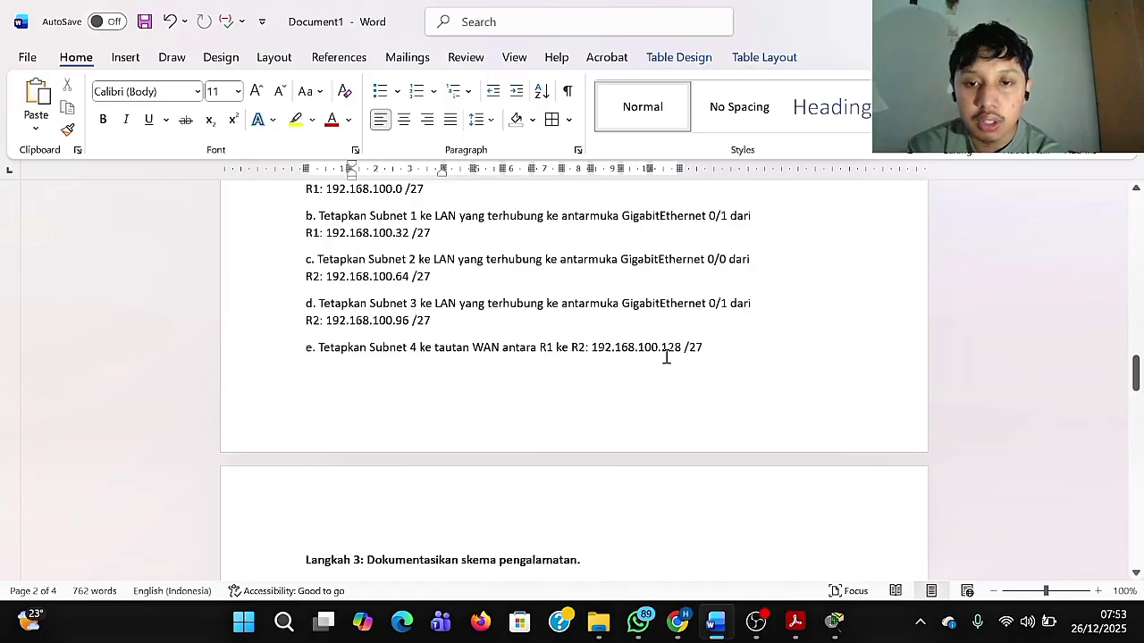
scroll(666, 356, up, 5)
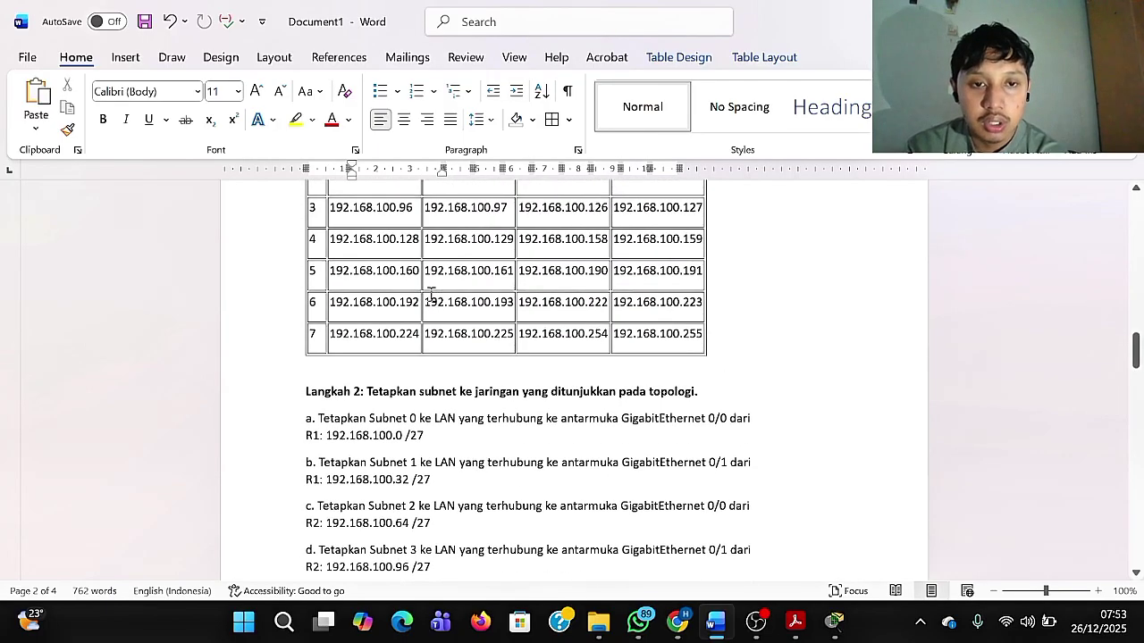
scroll(431, 295, up, 1)
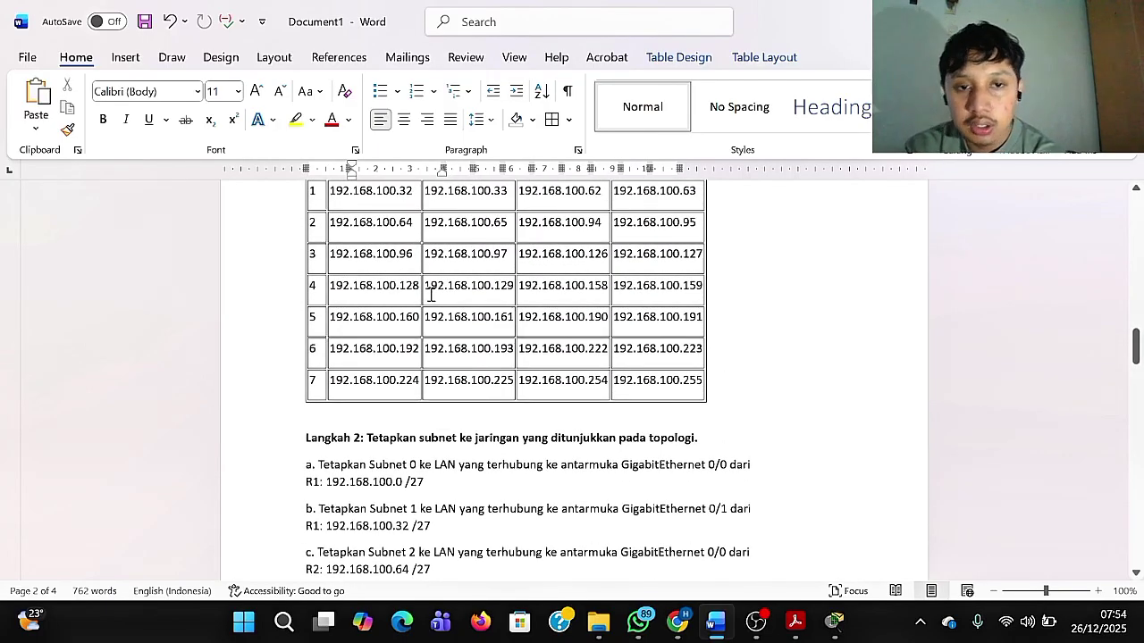
scroll(431, 295, down, 3)
scroll(430, 294, down, 2)
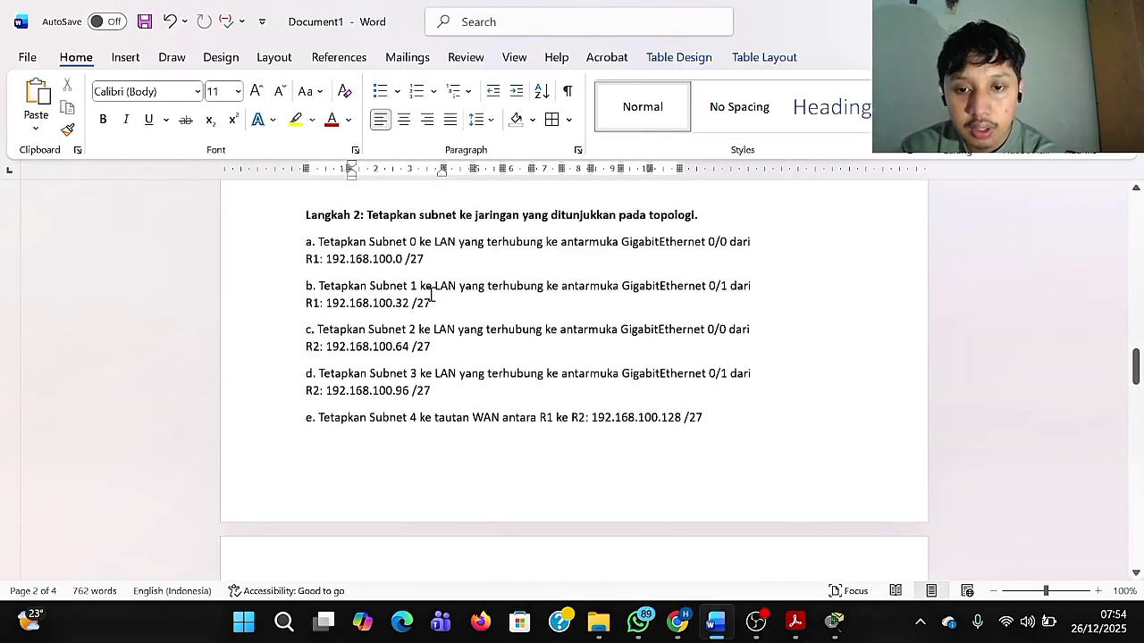
Read the Langkah 3 addressing guidelines a to d and the first rows of the device addressing table.
scroll(430, 295, down, 9)
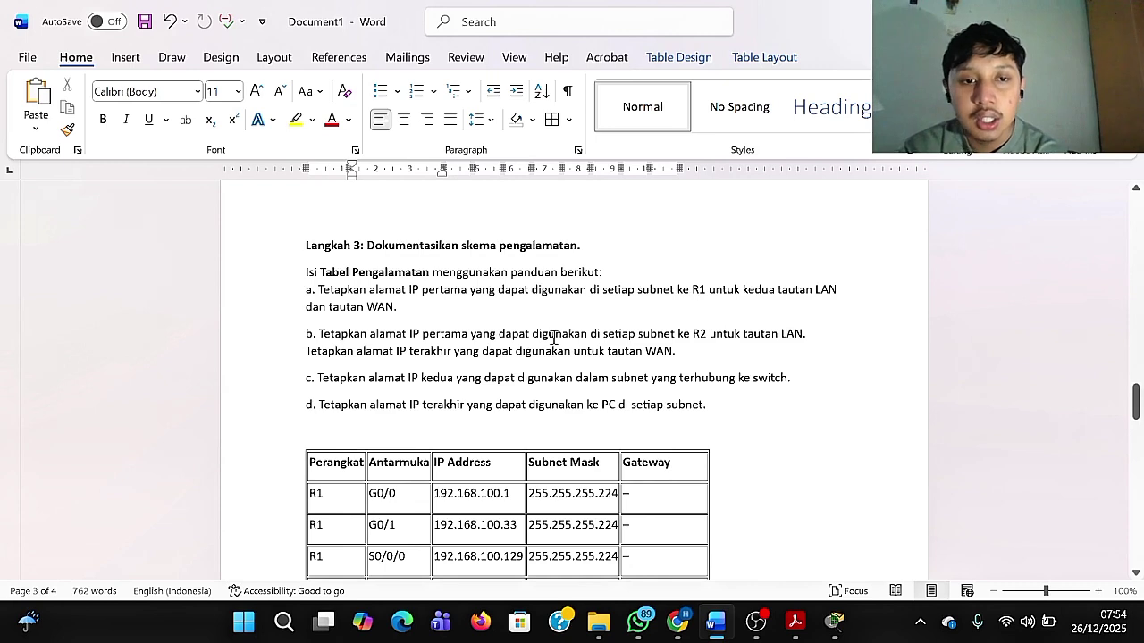
scroll(403, 317, down, 2)
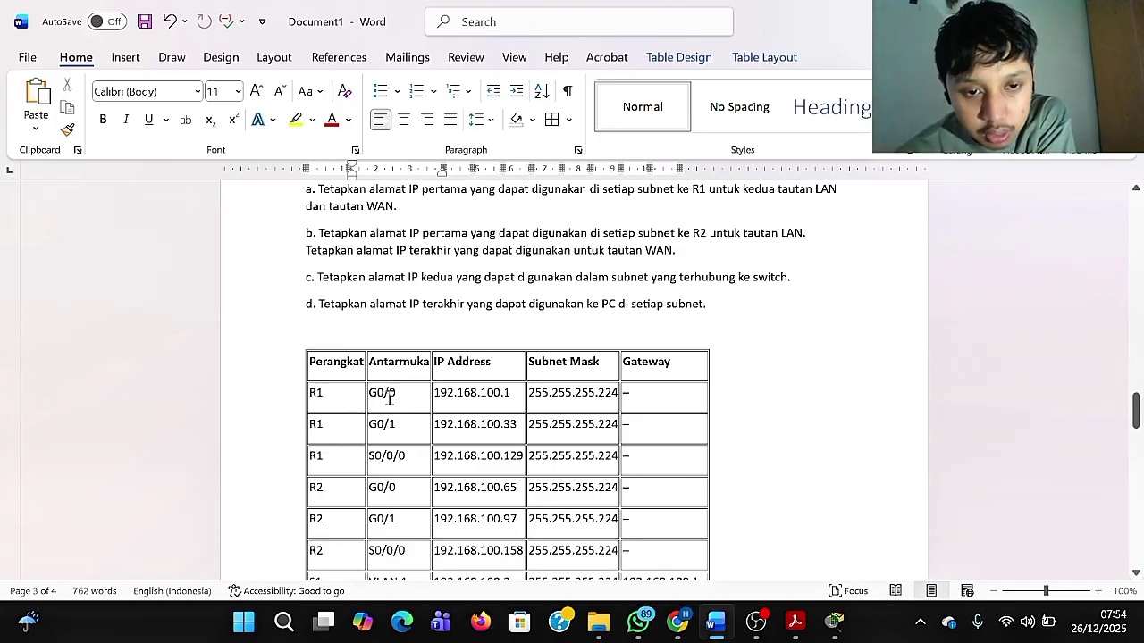
scroll(388, 400, down, 1)
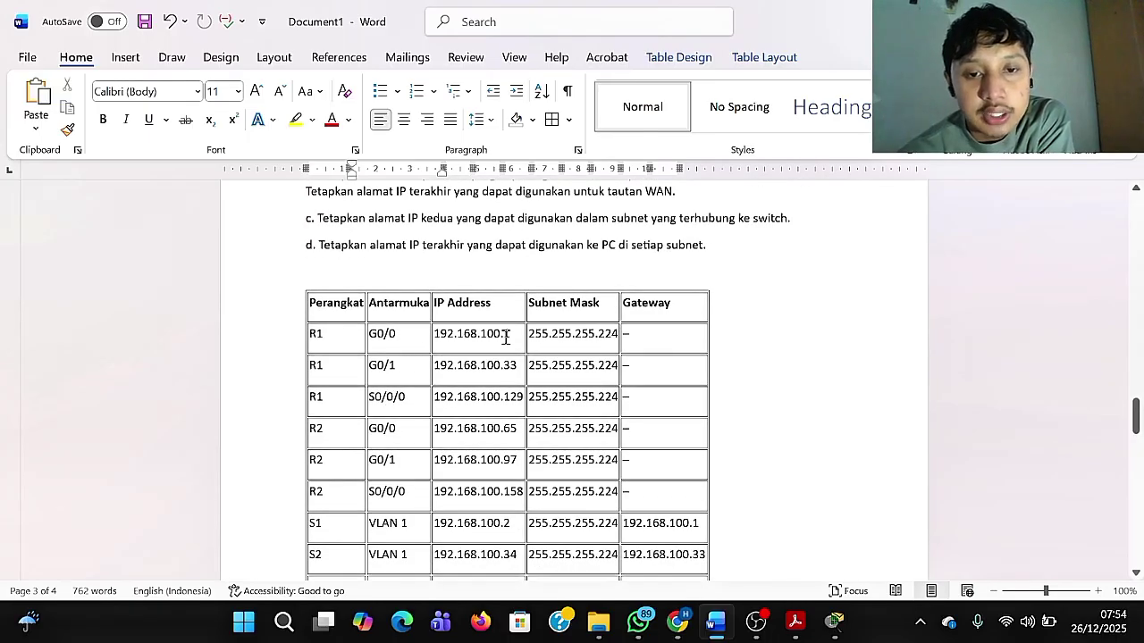
Check the IP address and subnet mask of R1 G0/0 against the subnet table and the Langkah 2 prefixes.
scroll(506, 337, up, 12)
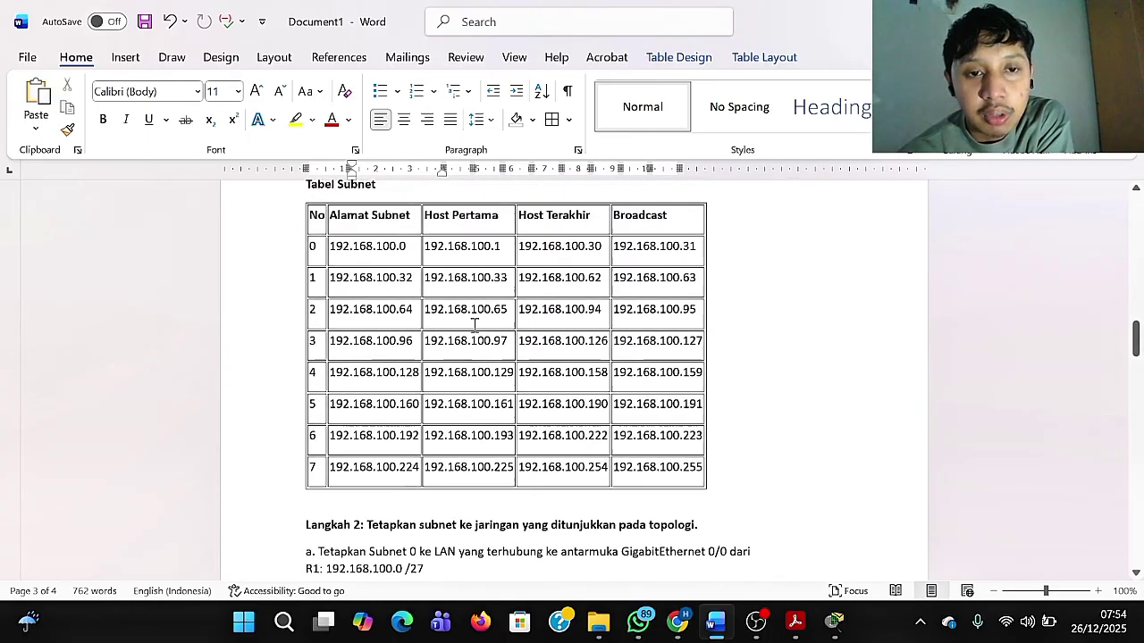
scroll(545, 304, down, 3)
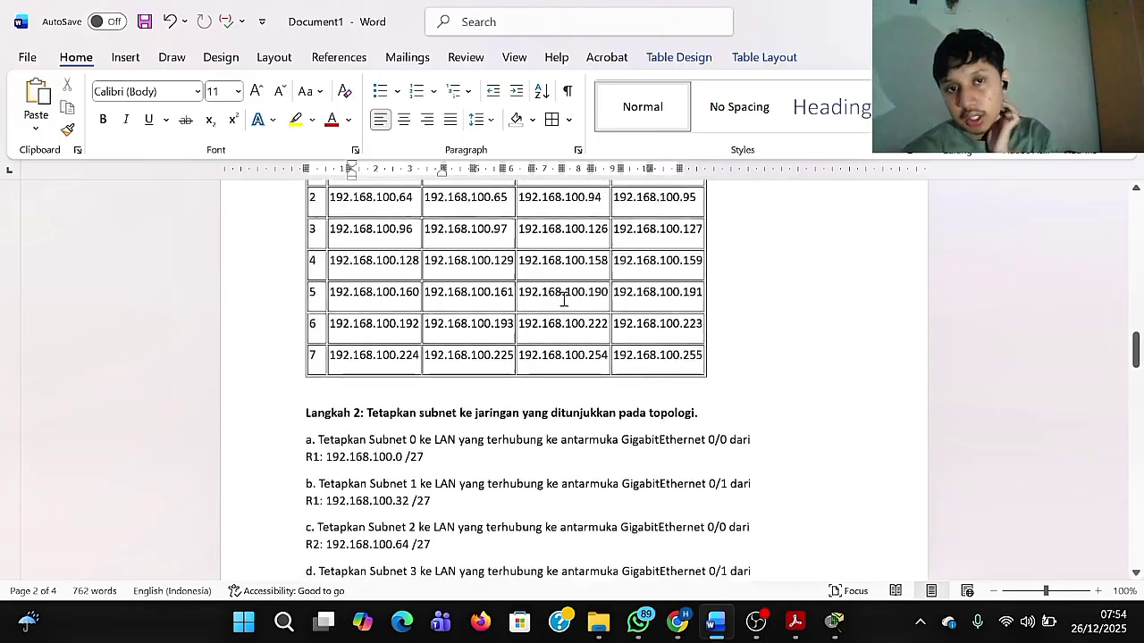
scroll(563, 300, up, 4)
scroll(563, 300, down, 20)
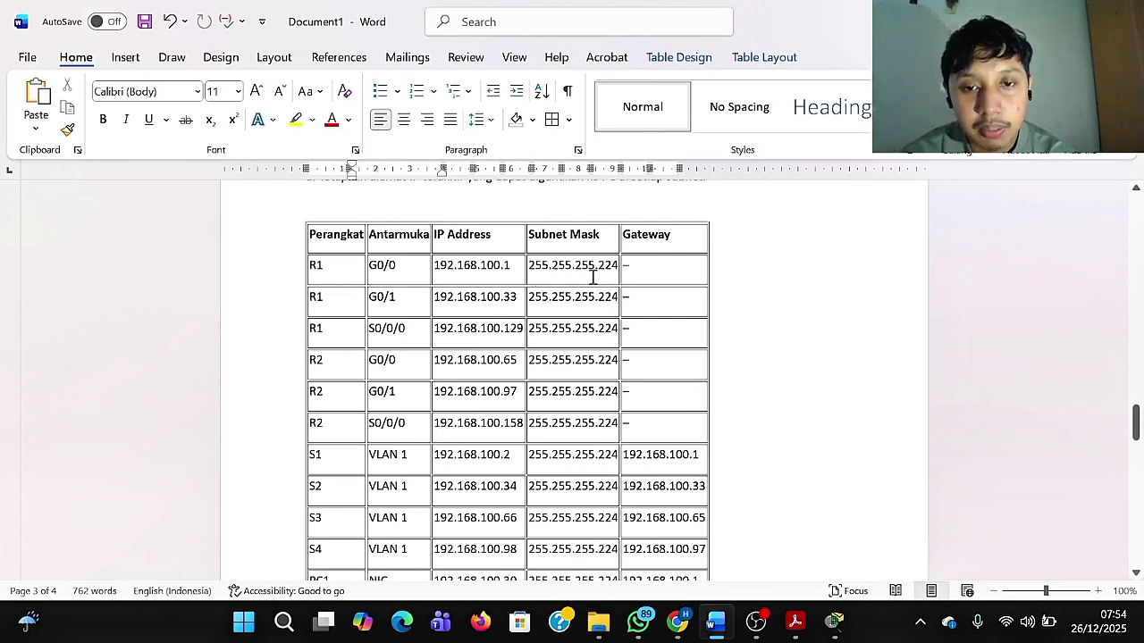
scroll(594, 278, up, 10)
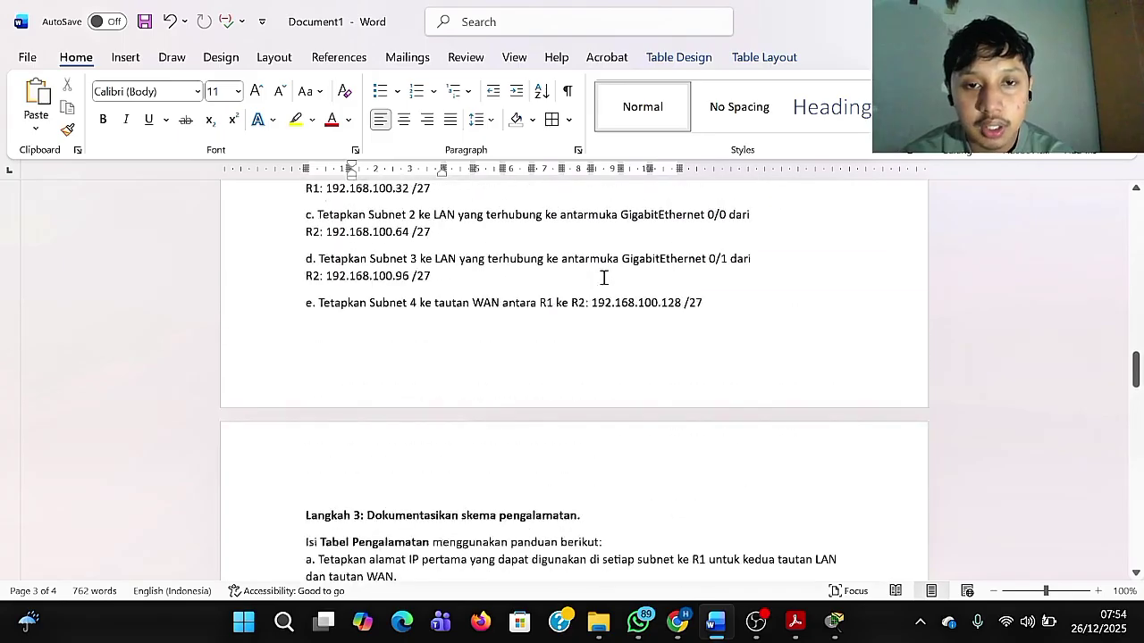
scroll(604, 278, up, 2)
scroll(604, 277, down, 8)
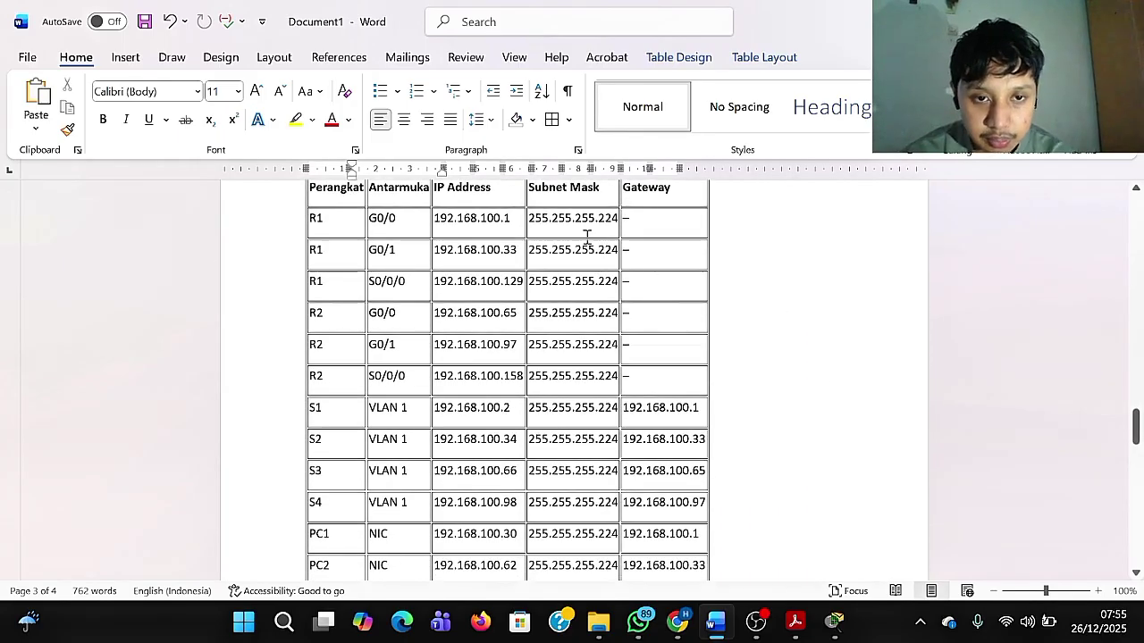
Compare the R1 G0/1 and S0/0/0 addresses in the addressing table with the first usable hosts in the subnet table.
scroll(569, 237, up, 2)
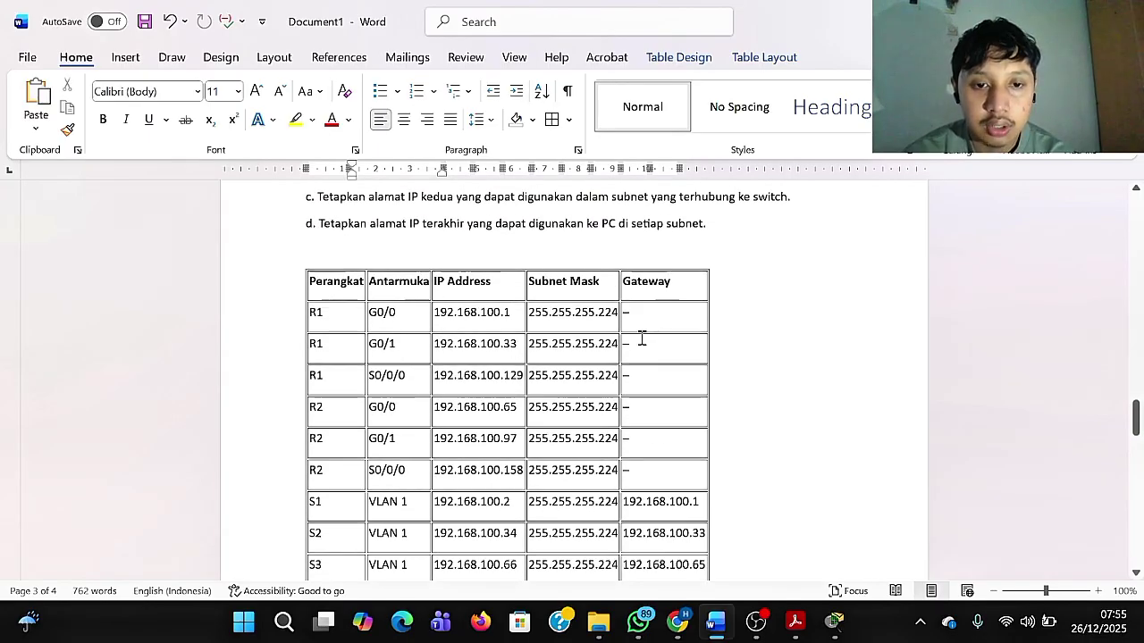
scroll(641, 338, up, 12)
scroll(642, 338, up, 1)
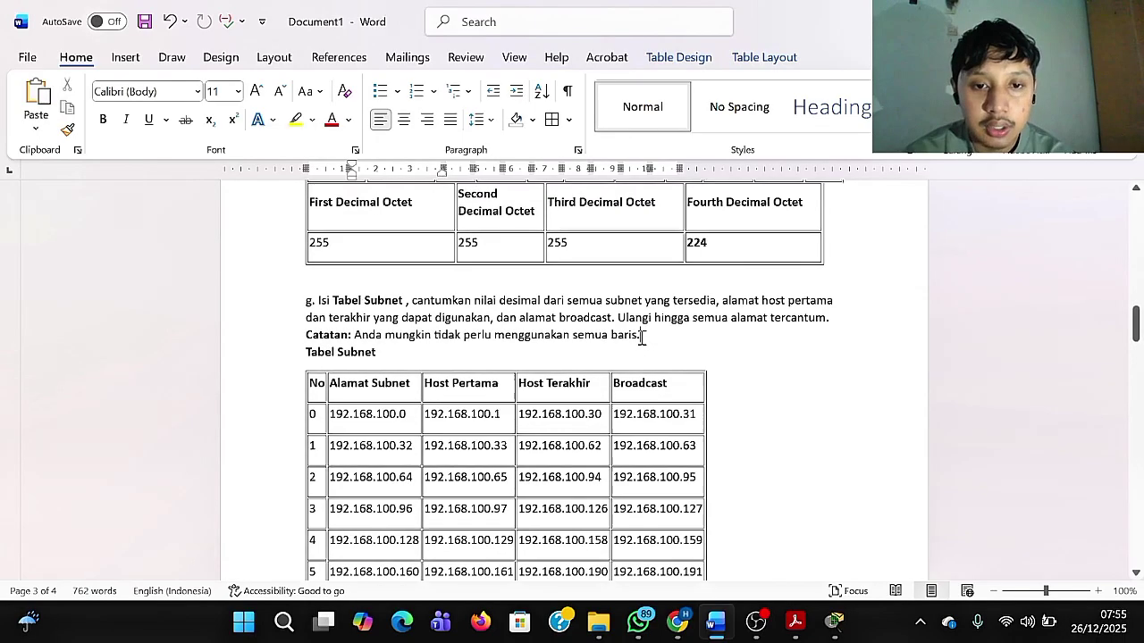
right_click(638, 332)
scroll(638, 332, down, 1)
key(Escape)
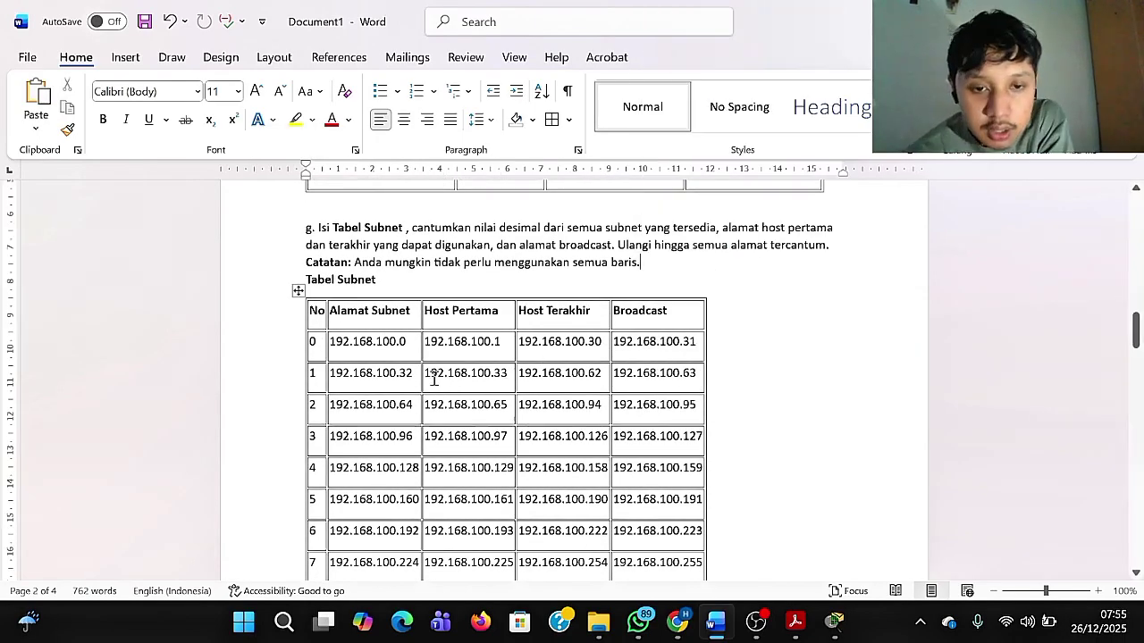
scroll(567, 370, down, 15)
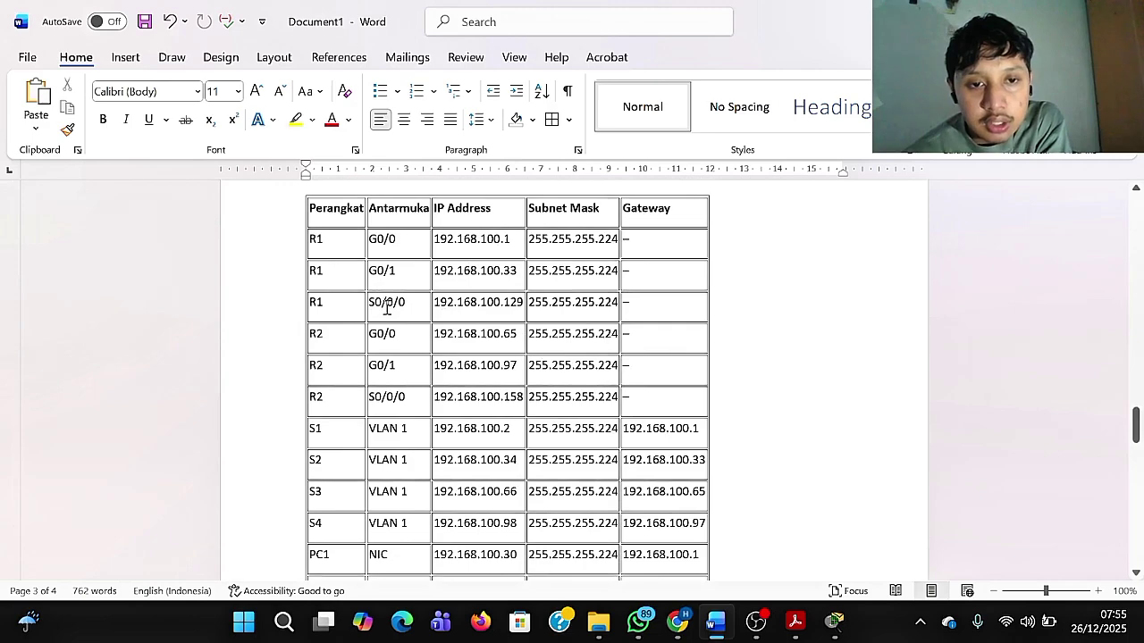
scroll(517, 315, up, 12)
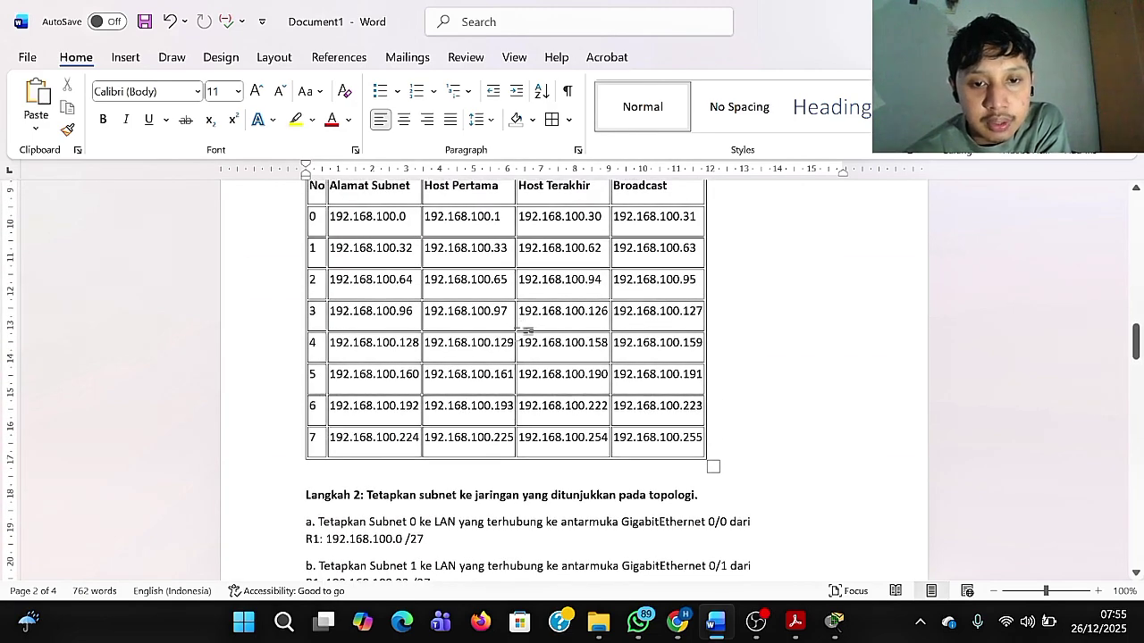
scroll(516, 357, down, 12)
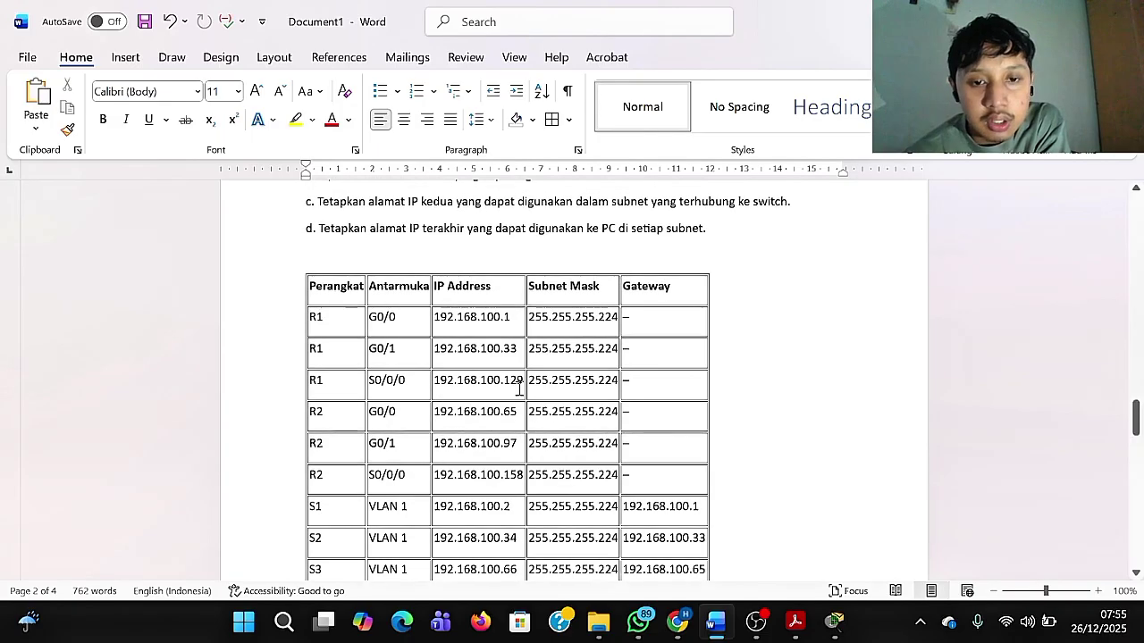
Check the R1 S0/0/0 address against the first usable host of subnet 4 in the subnet table.
scroll(518, 388, up, 12)
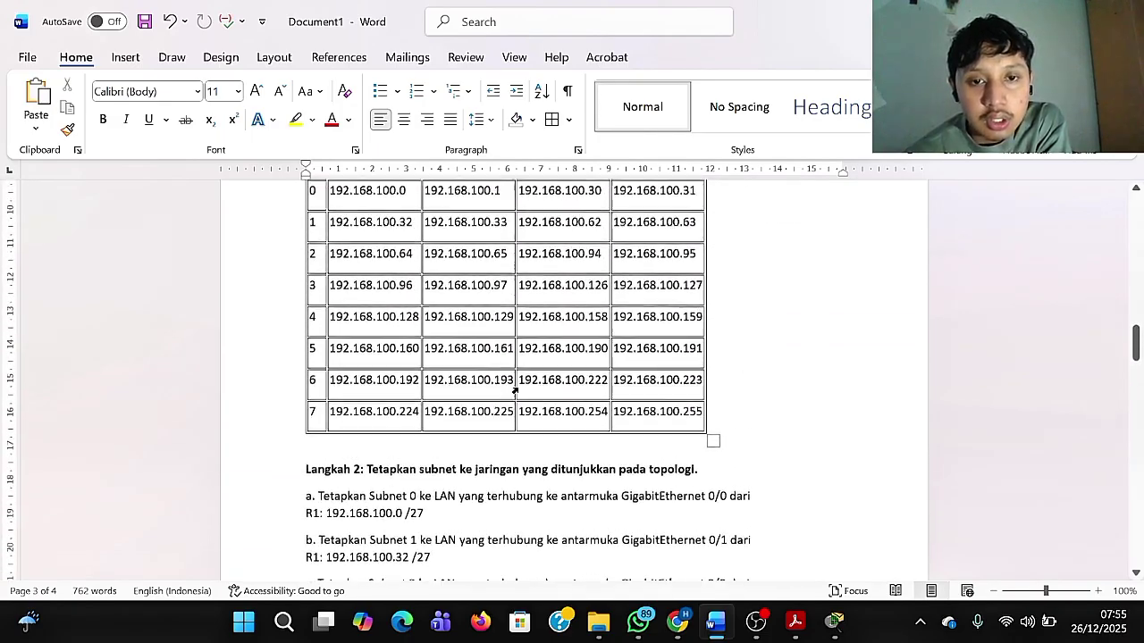
scroll(496, 339, up, 2)
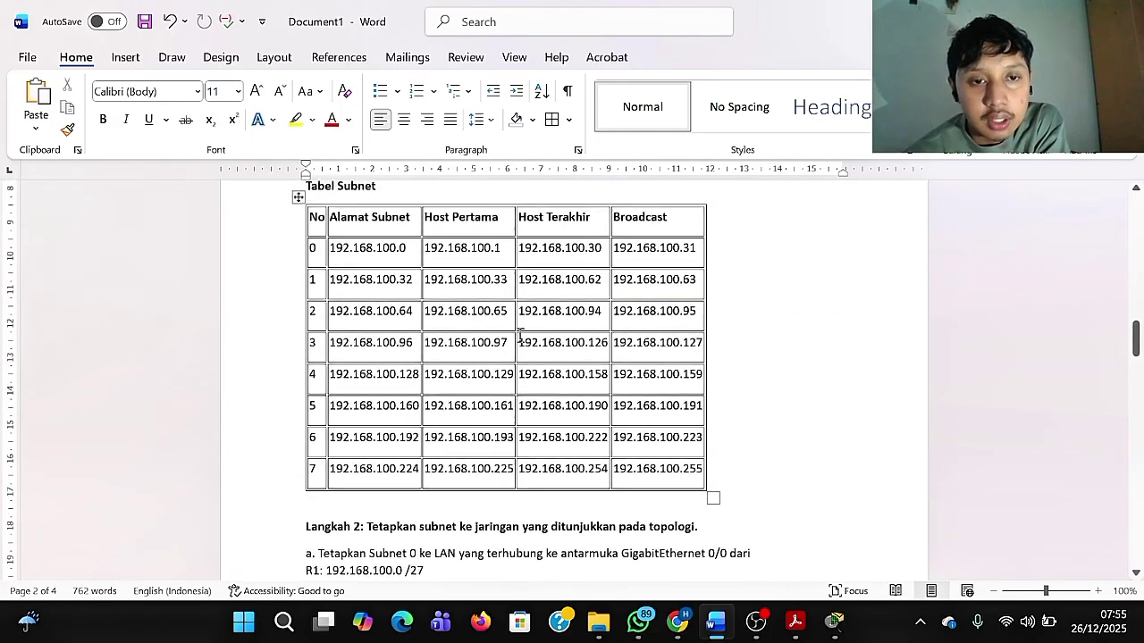
scroll(500, 384, down, 1)
scroll(500, 386, down, 10)
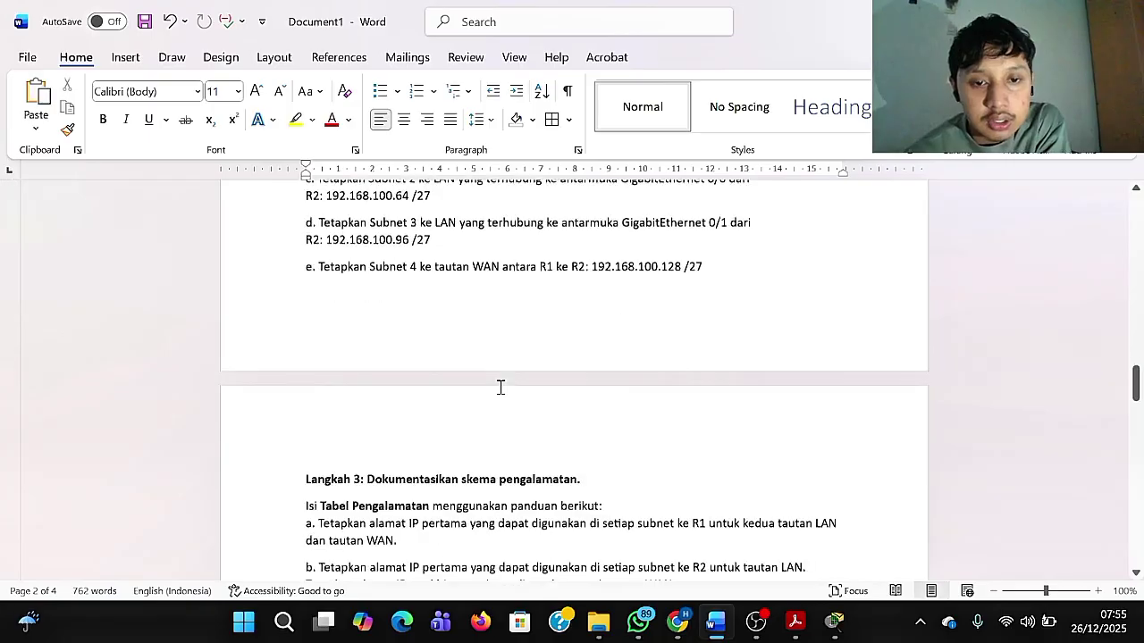
scroll(500, 388, up, 8)
scroll(429, 393, down, 1)
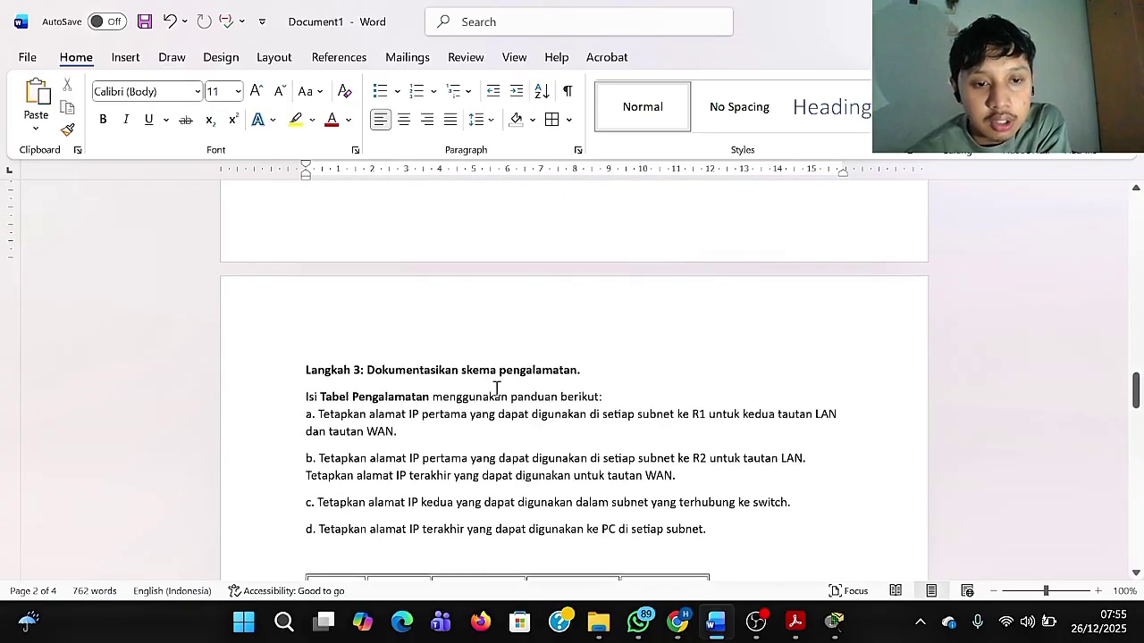
Read Langkah 3 guideline b on R2's LAN and WAN addresses and find the R2 rows in the addressing table.
scroll(385, 405, down, 2)
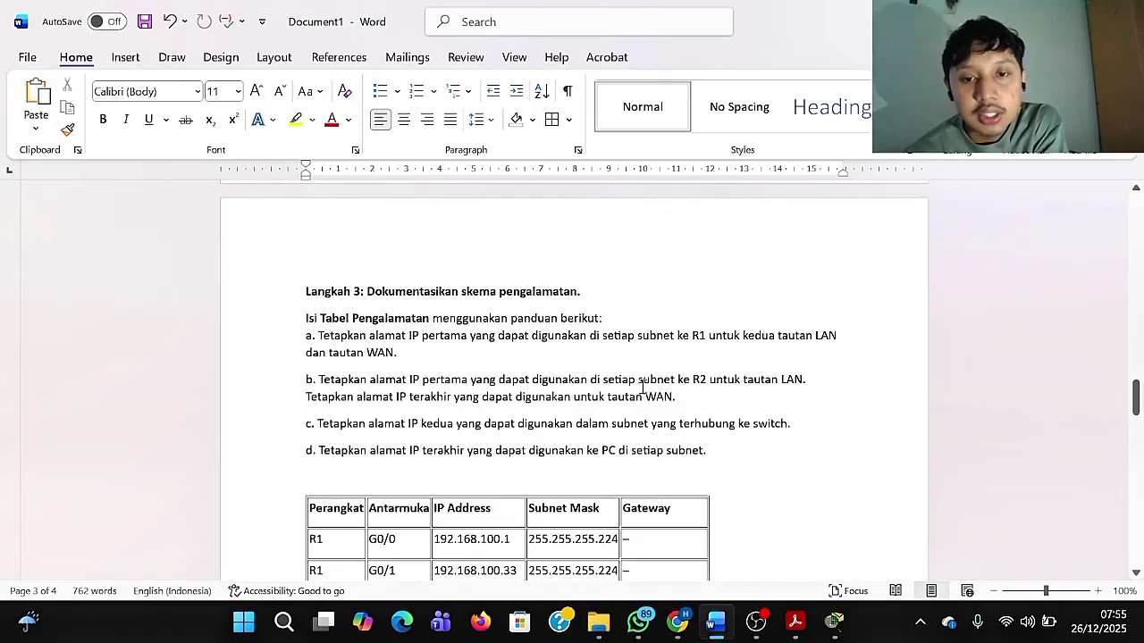
scroll(663, 386, down, 1)
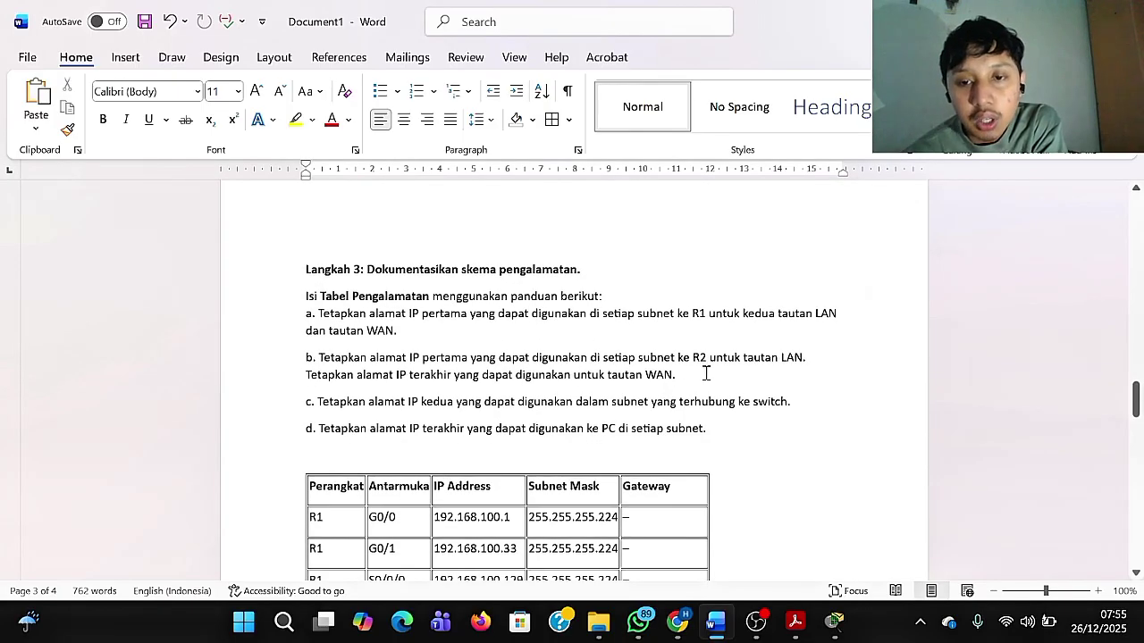
scroll(643, 349, down, 2)
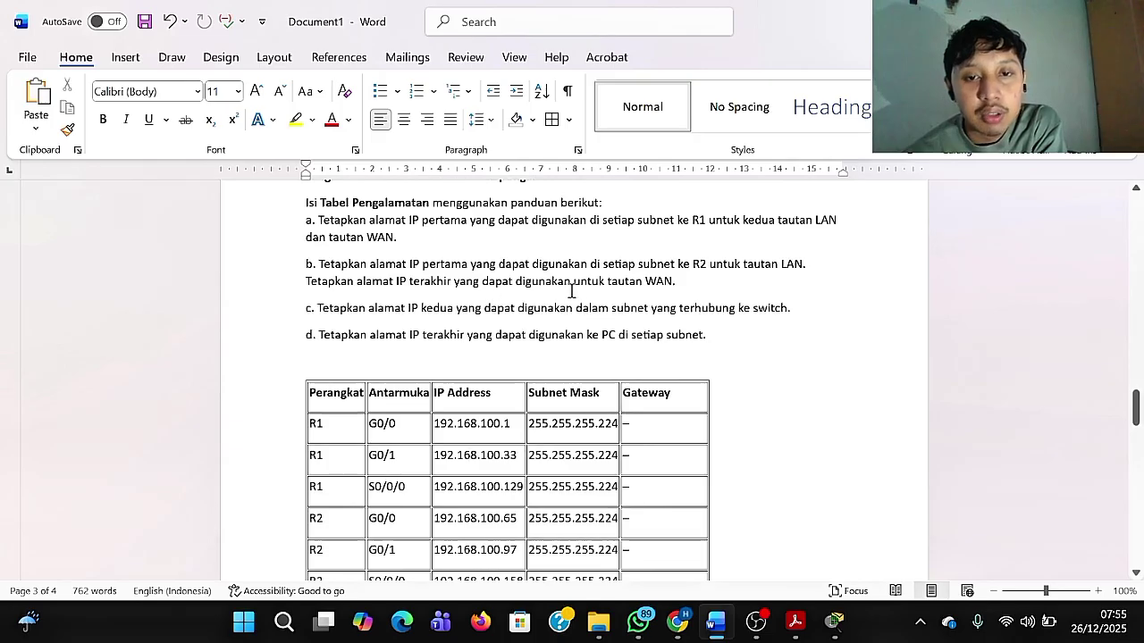
scroll(666, 290, down, 2)
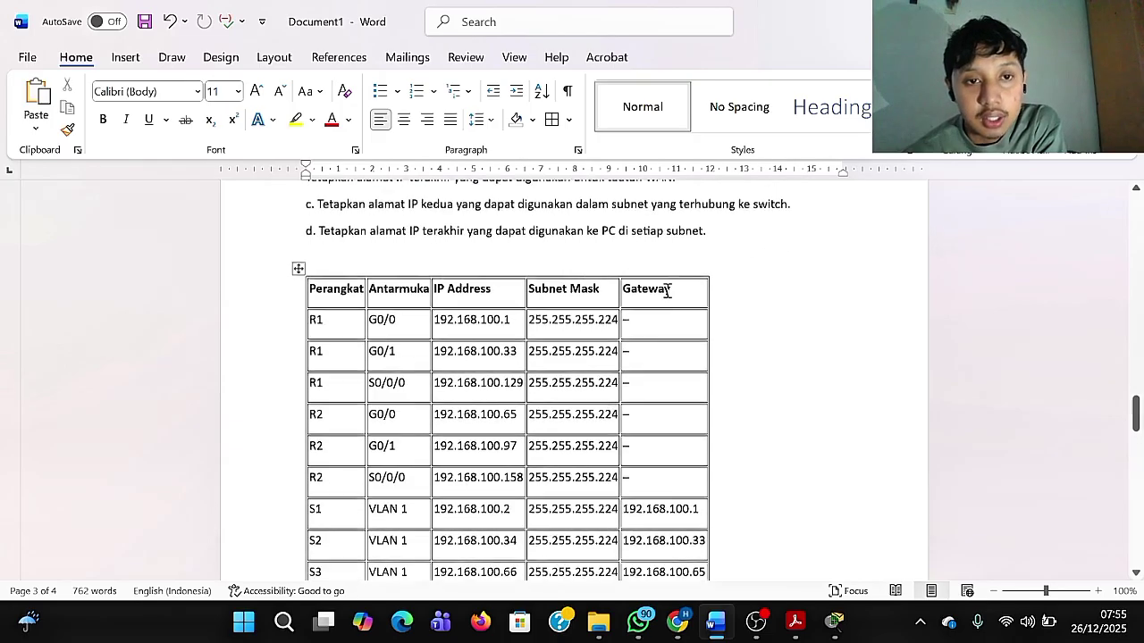
scroll(626, 284, up, 2)
scroll(554, 294, down, 2)
scroll(539, 301, down, 2)
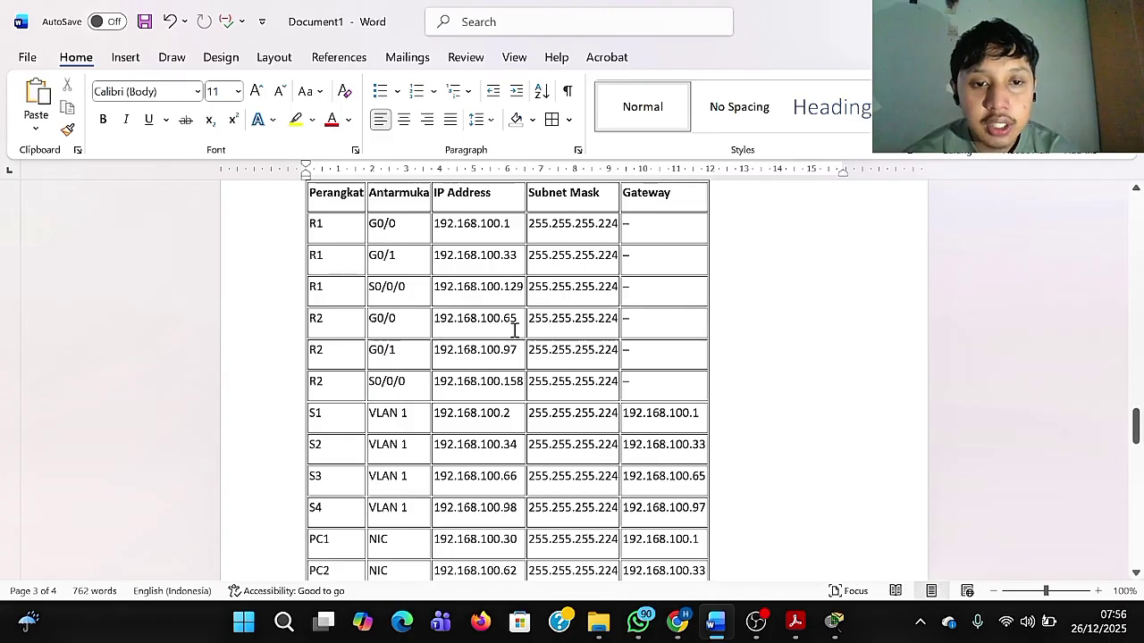
Compare the R2 G0/0 and G0/1 addresses with the first usable hosts of subnets 2 and 3 in the subnet table.
scroll(515, 331, up, 1)
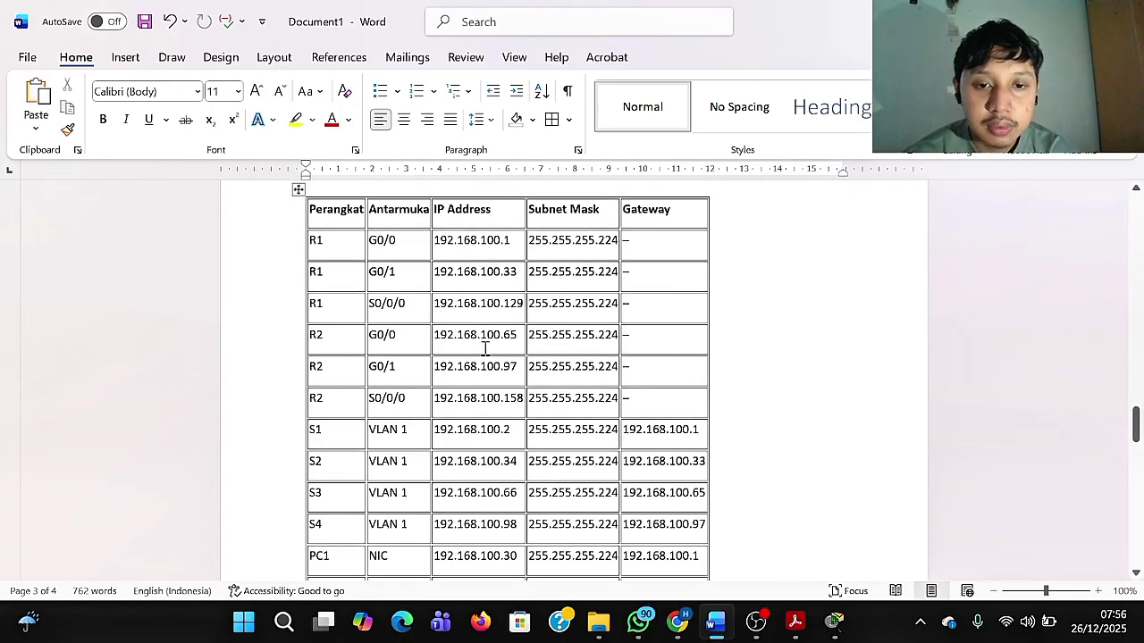
scroll(560, 337, up, 15)
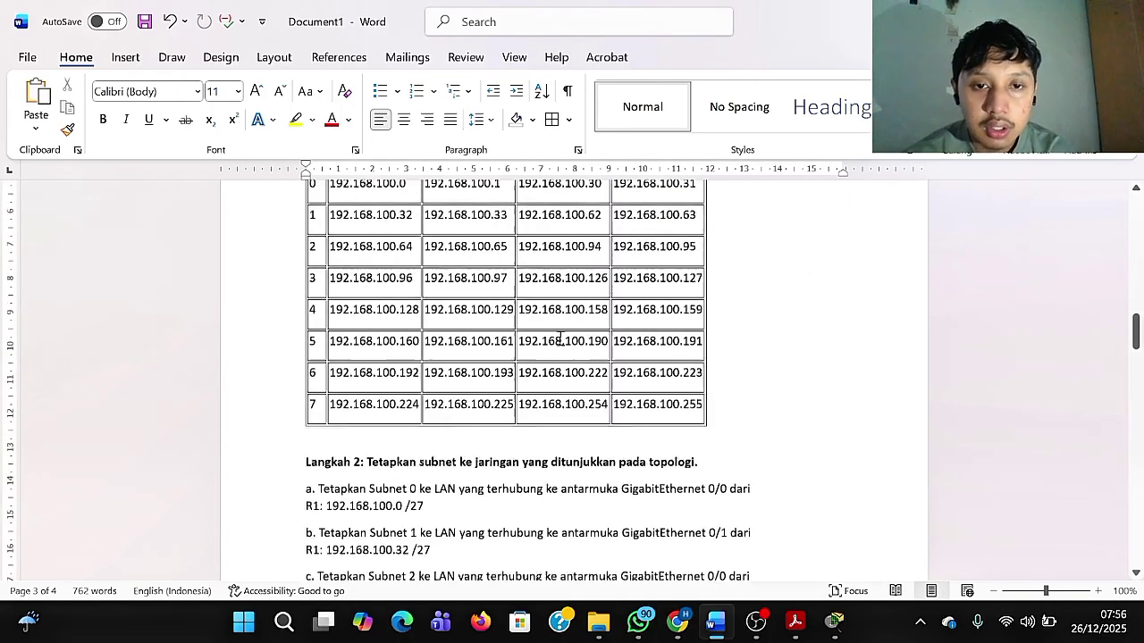
scroll(560, 338, down, 3)
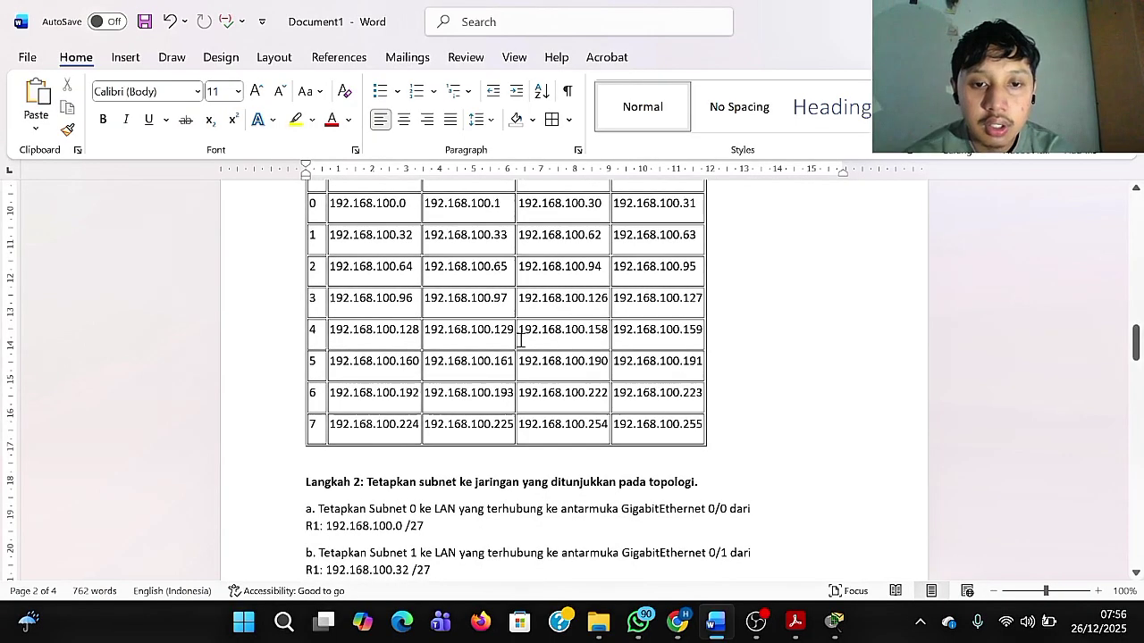
scroll(486, 275, up, 1)
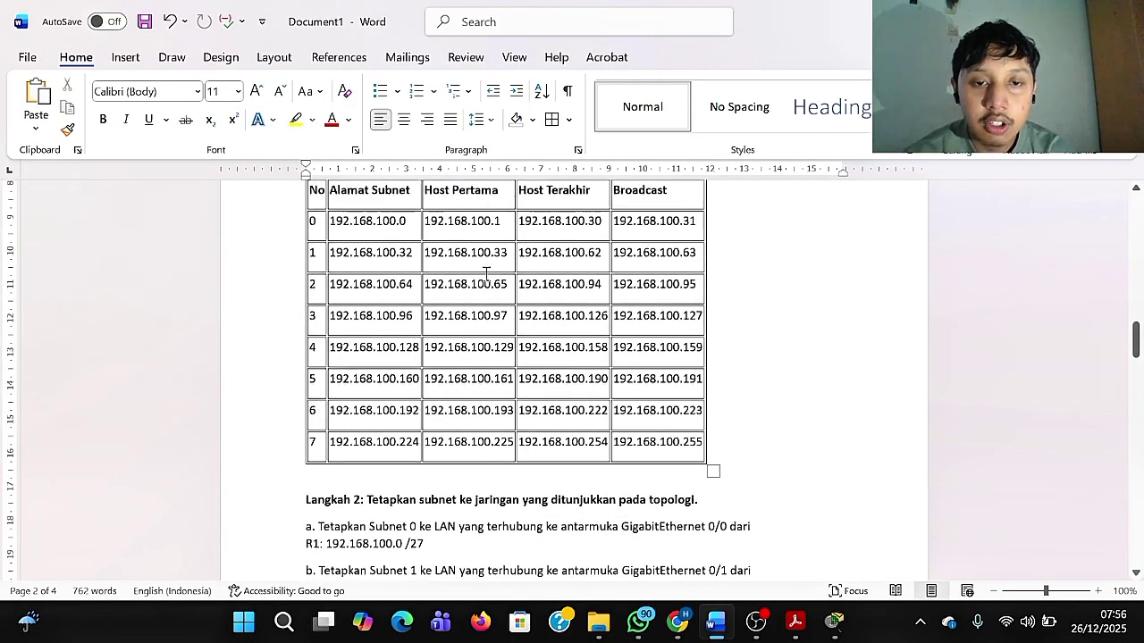
scroll(486, 276, up, 1)
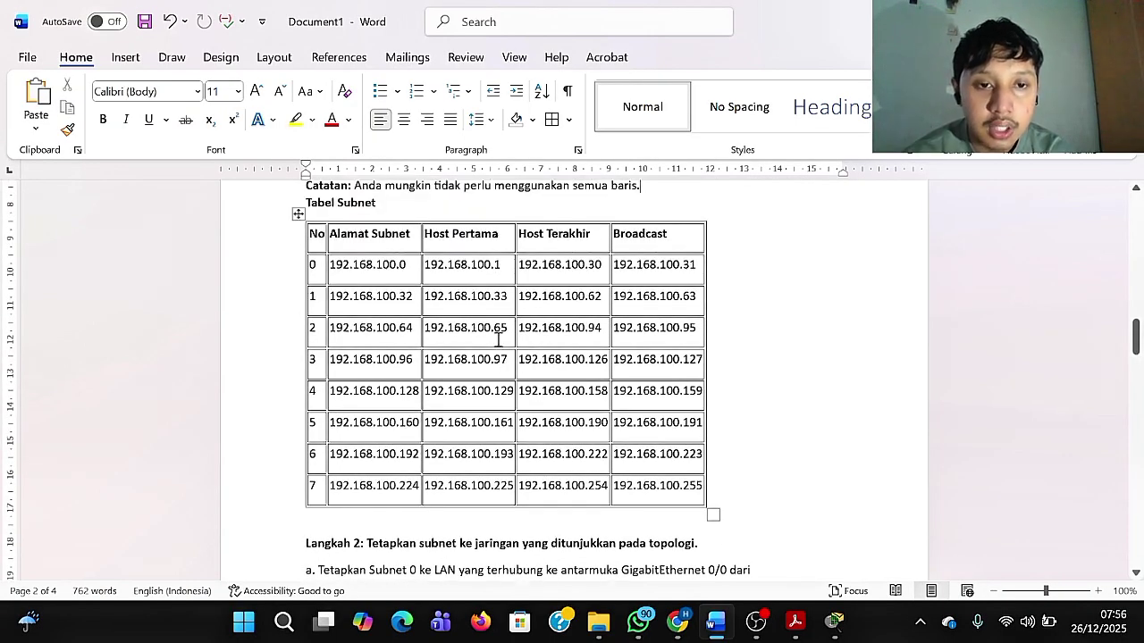
scroll(491, 337, down, 15)
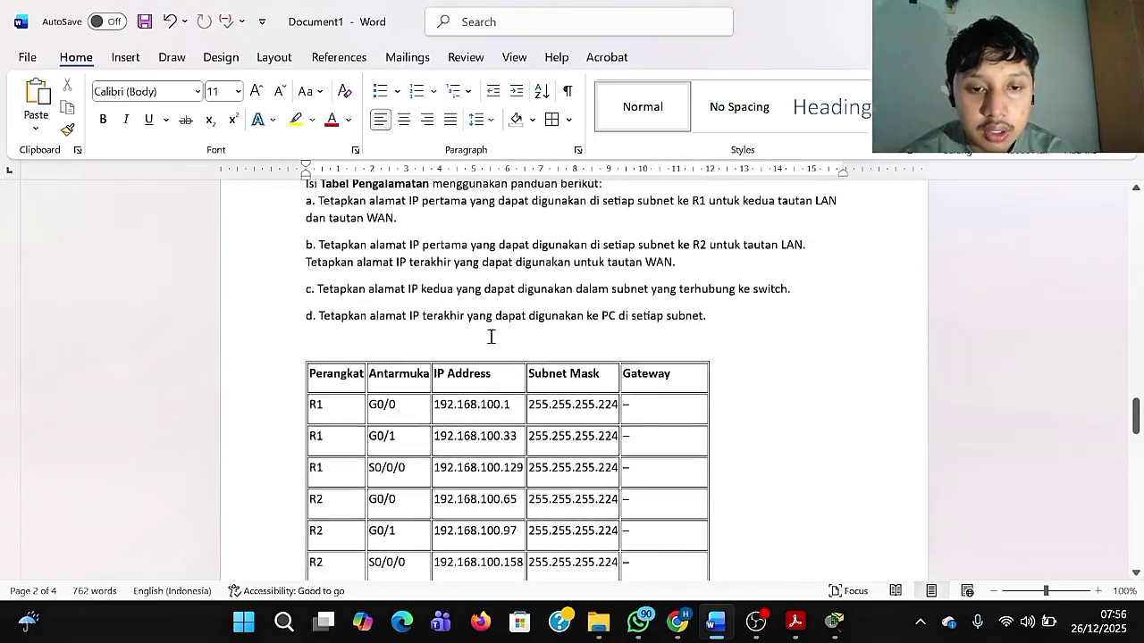
scroll(490, 337, down, 2)
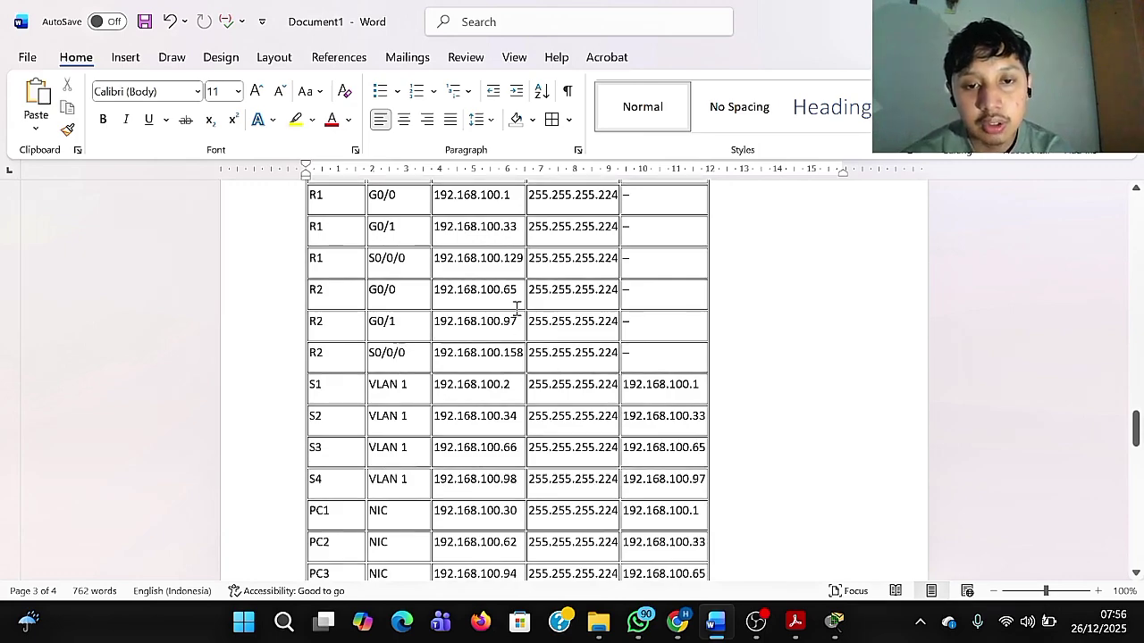
Check the R2 S0/0/0 address against the last usable host of subnet 4 in the subnet table.
scroll(518, 314, up, 2)
scroll(517, 308, up, 15)
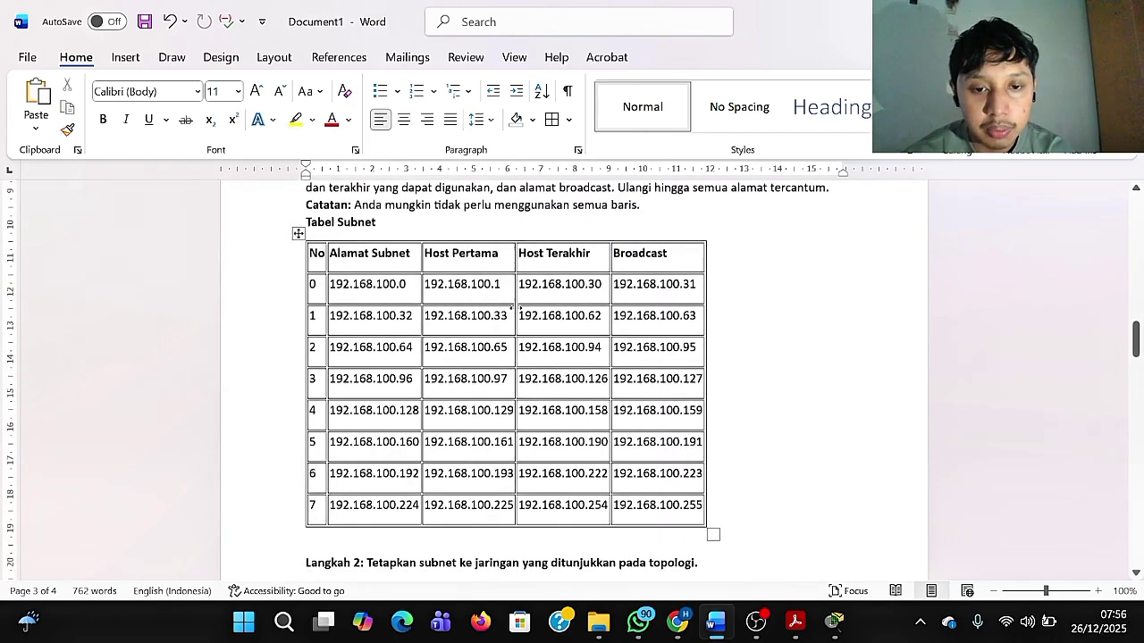
scroll(511, 308, down, 1)
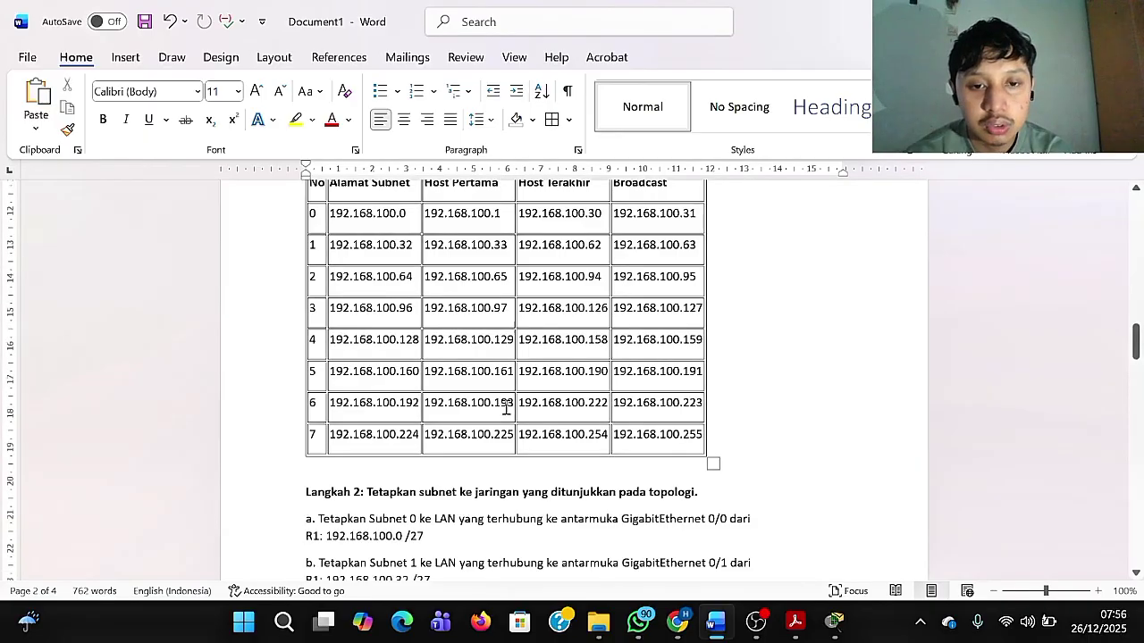
scroll(506, 407, down, 4)
scroll(506, 407, up, 3)
scroll(506, 407, down, 10)
scroll(506, 407, down, 10)
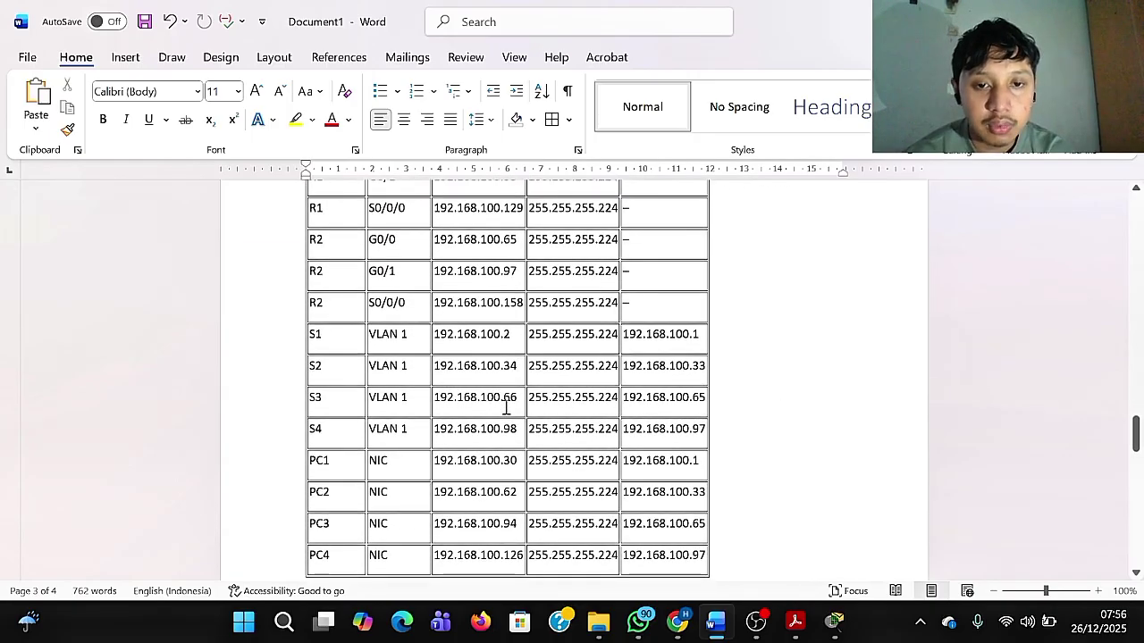
Read Langkah 3 guideline c on switch addressing and compare it with the S1 to S4 rows of the addressing table.
scroll(456, 366, down, 2)
scroll(414, 334, up, 8)
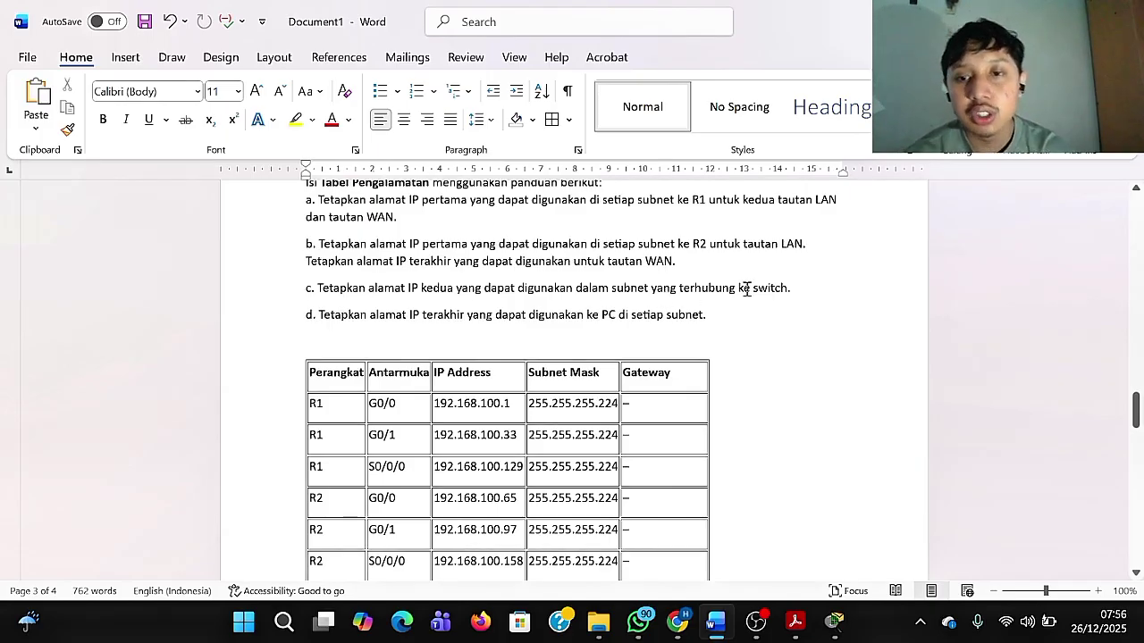
scroll(743, 286, down, 5)
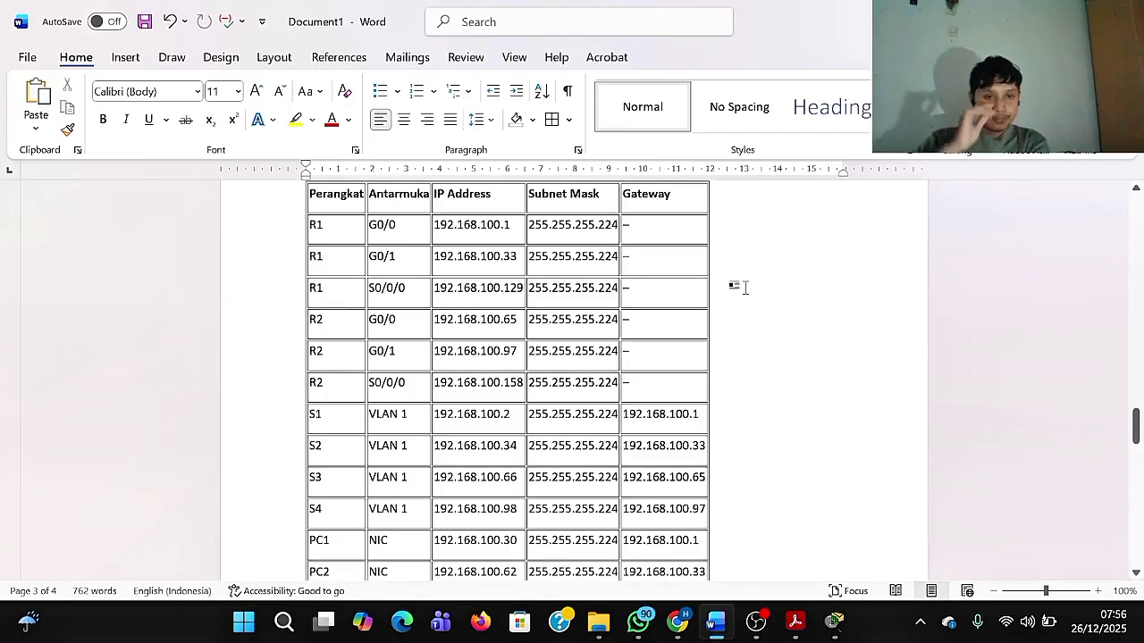
scroll(529, 371, down, 2)
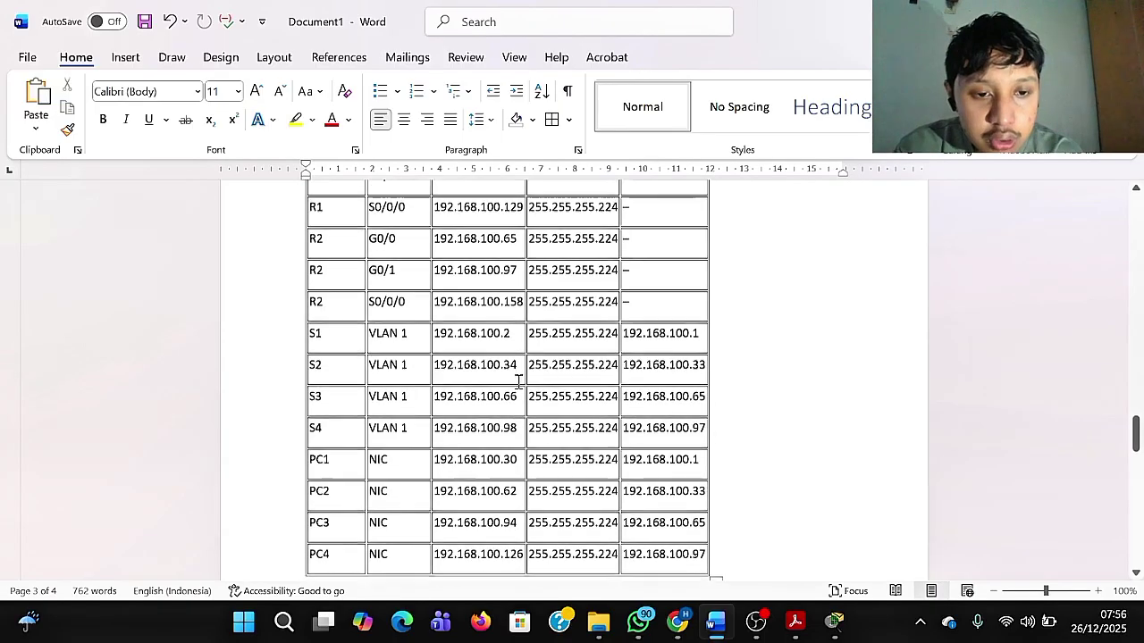
scroll(520, 377, up, 5)
scroll(518, 381, up, 2)
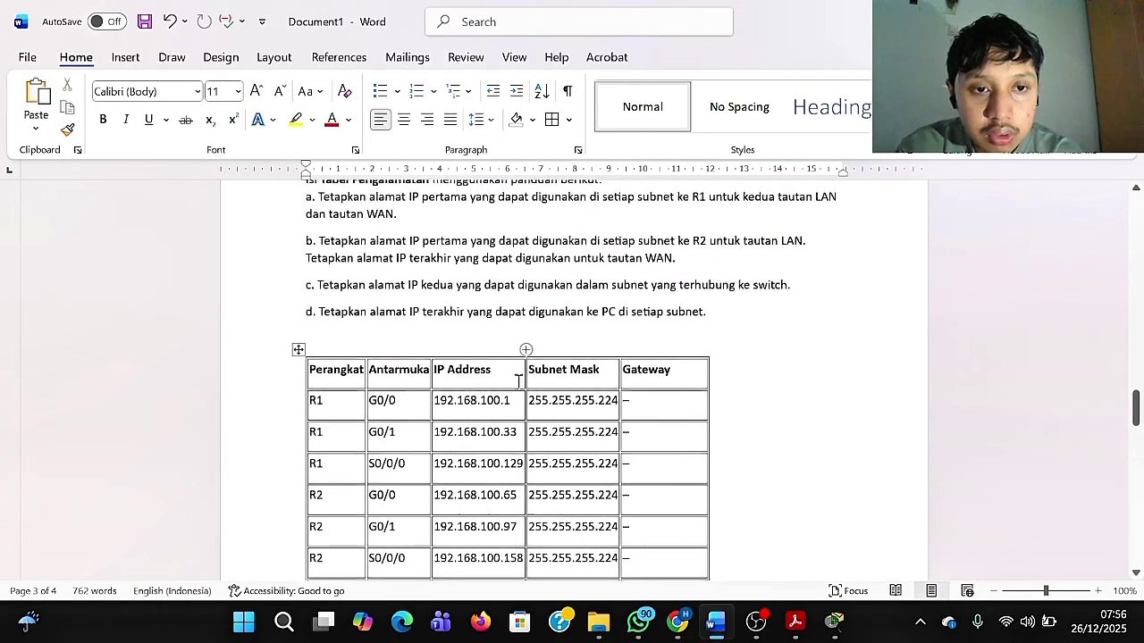
Examine the VLAN 1 addresses, subnet masks and gateways of S1 to S4 against the router interface addresses.
scroll(518, 382, down, 15)
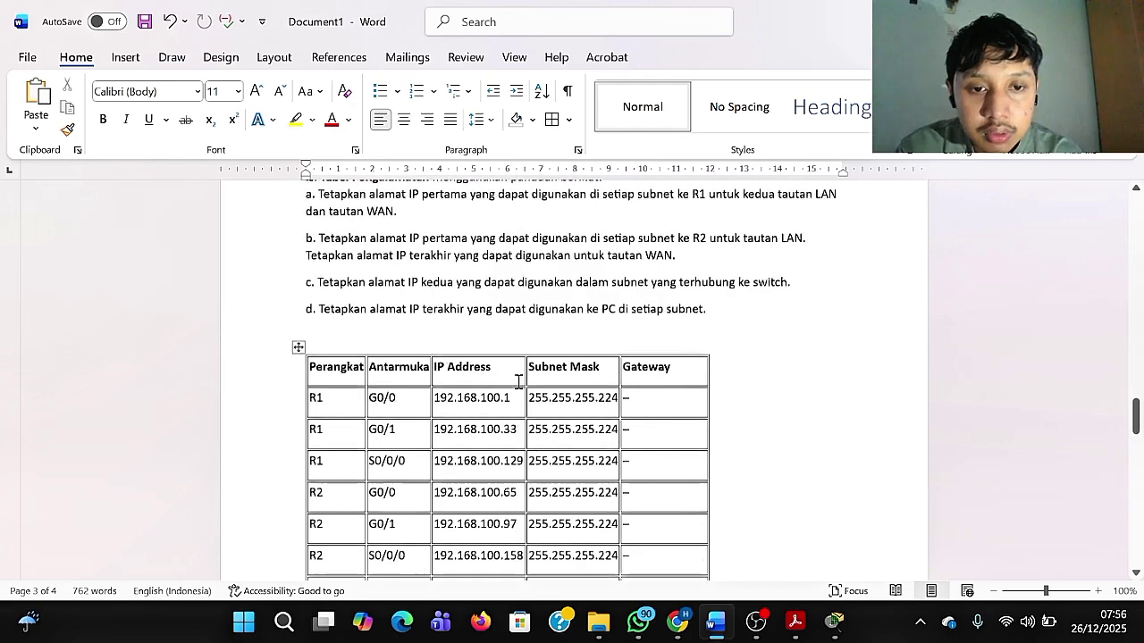
scroll(518, 380, up, 4)
scroll(518, 380, down, 3)
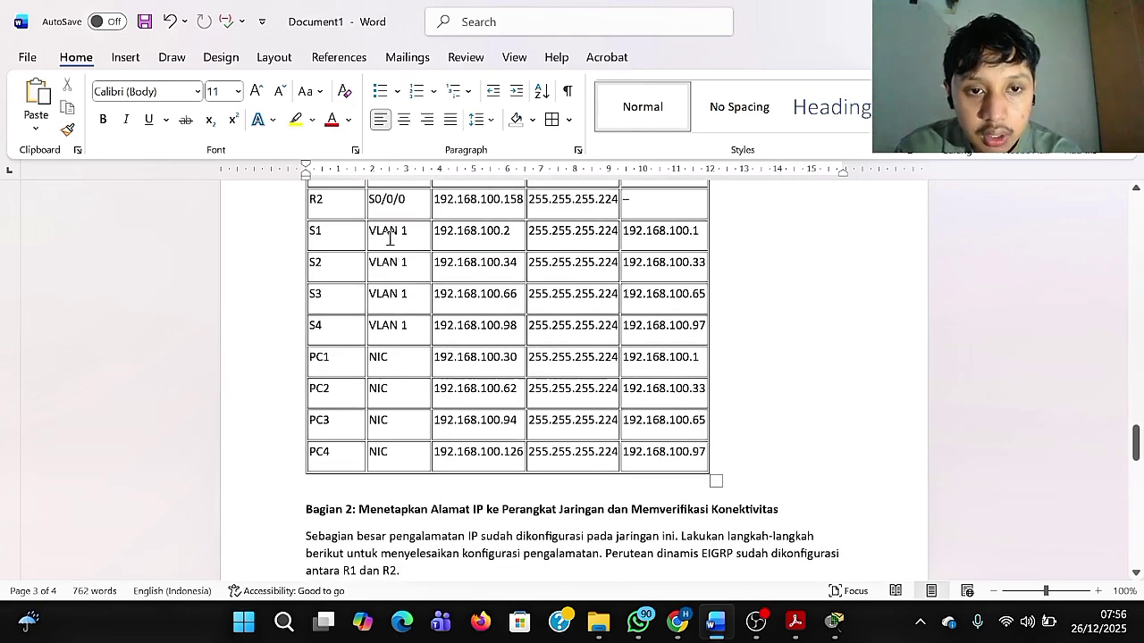
scroll(390, 235, up, 4)
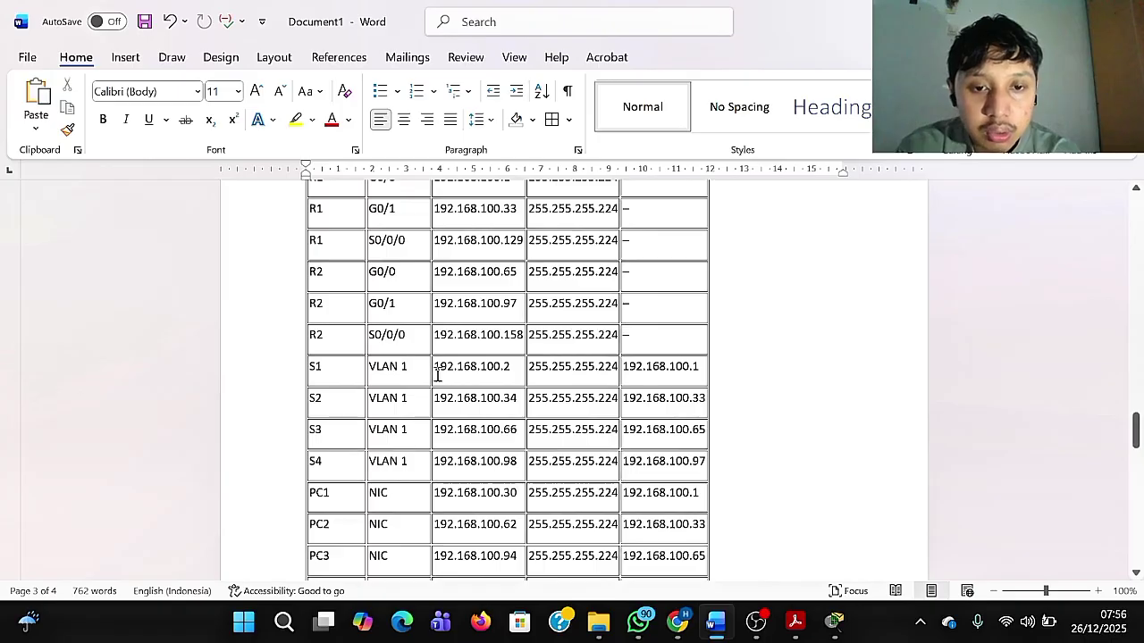
scroll(437, 374, up, 2)
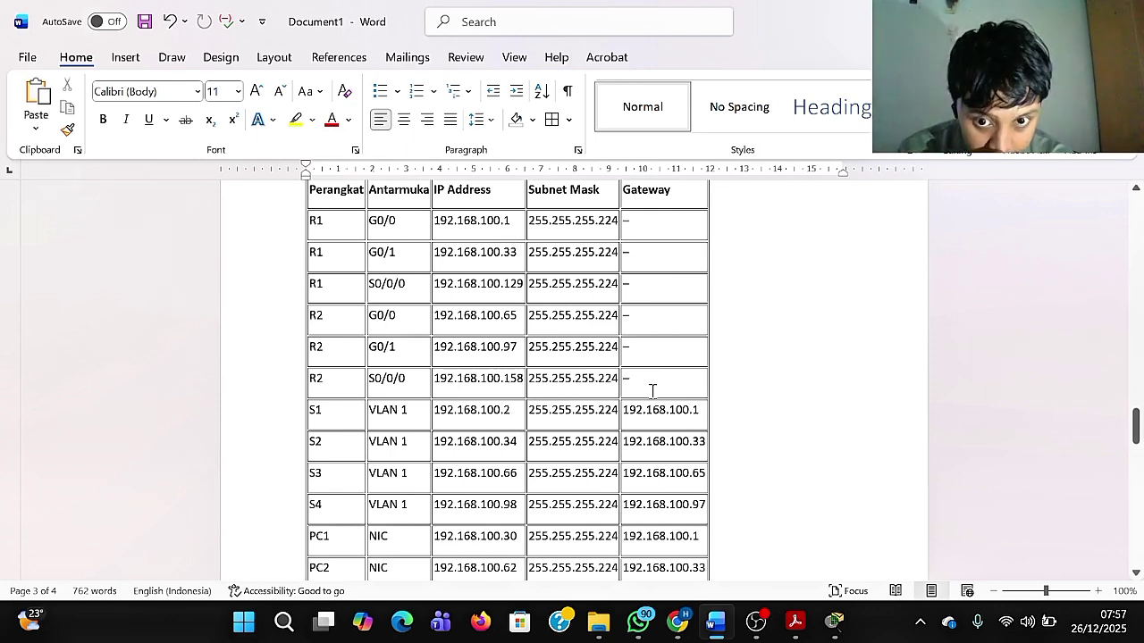
scroll(683, 407, down, 3)
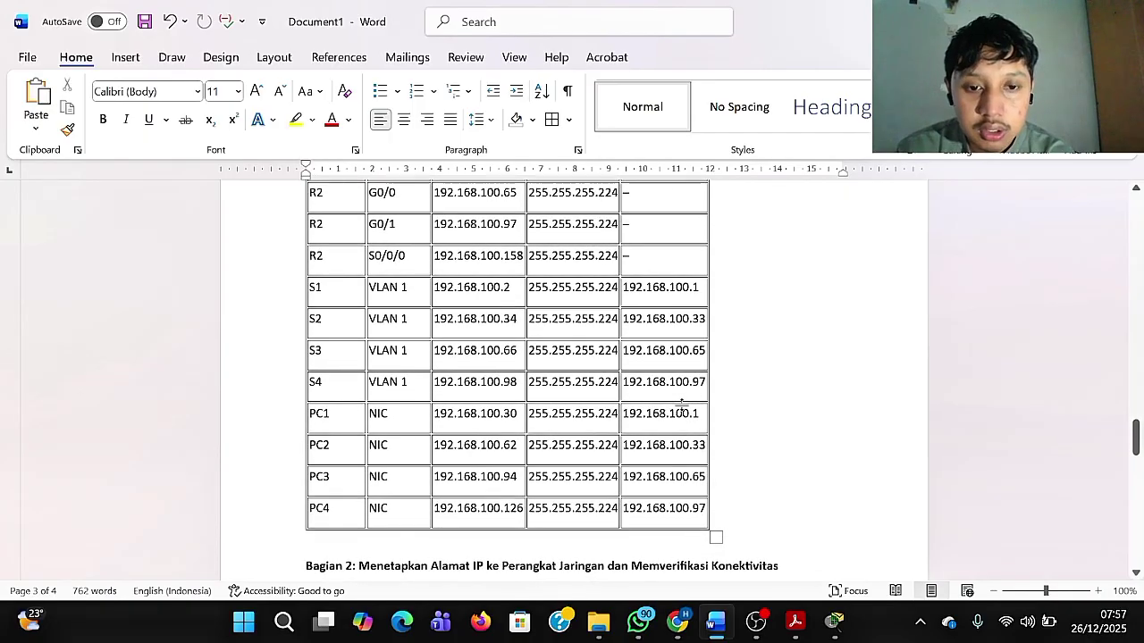
Read Langkah 3 guideline d on PC addressing and examine the PC1 to PC4 NIC rows of the addressing table.
scroll(583, 407, up, 7)
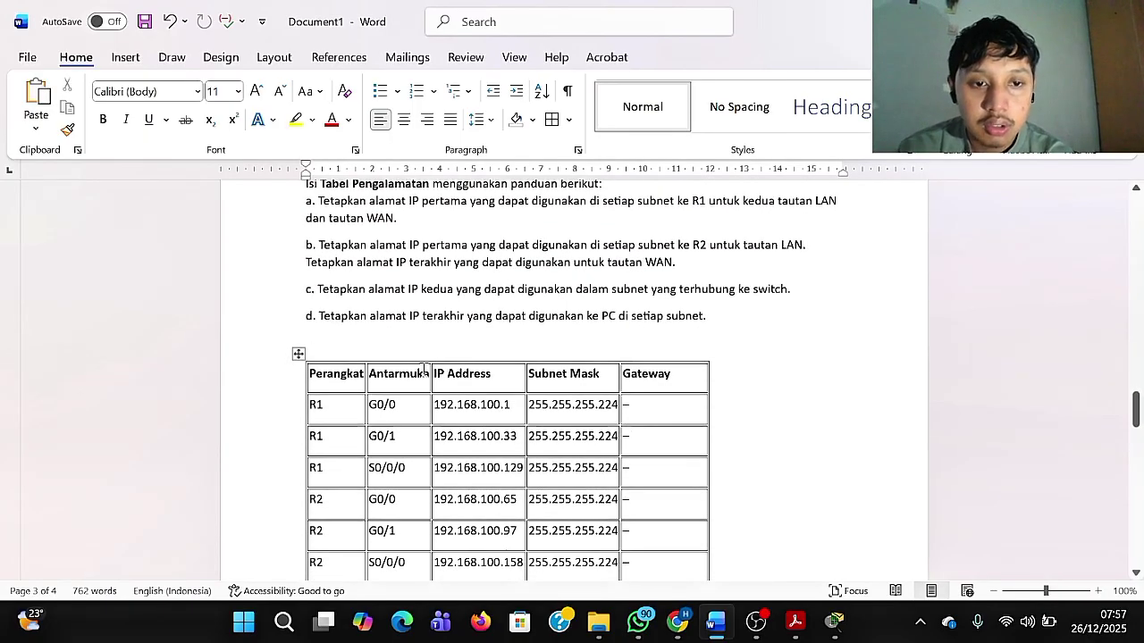
scroll(708, 273, down, 2)
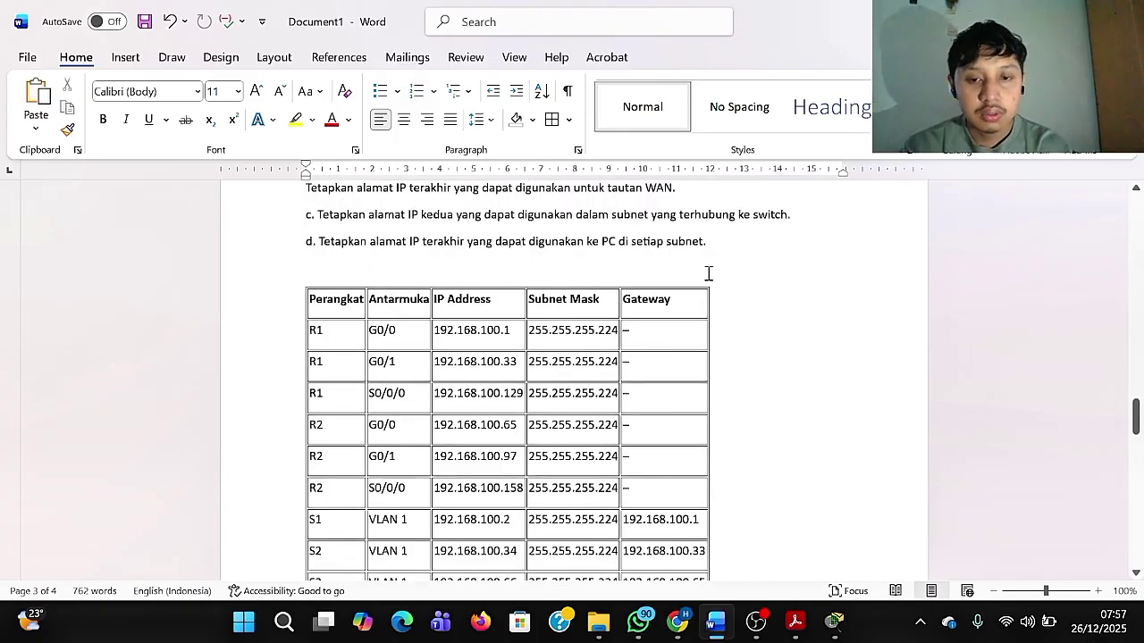
scroll(709, 272, down, 3)
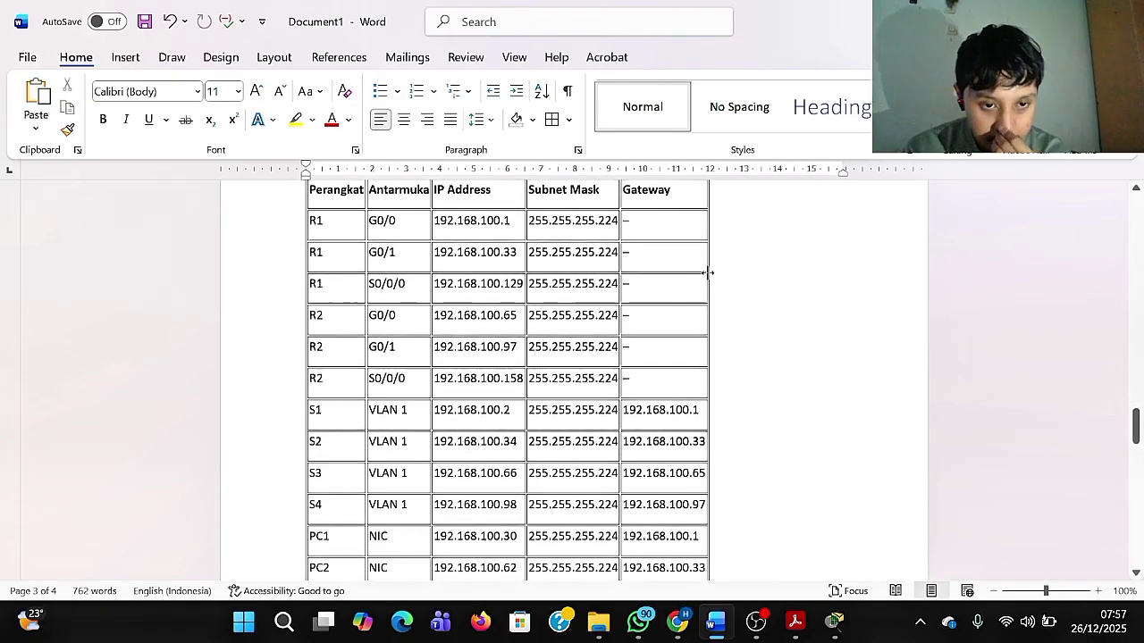
scroll(707, 271, up, 4)
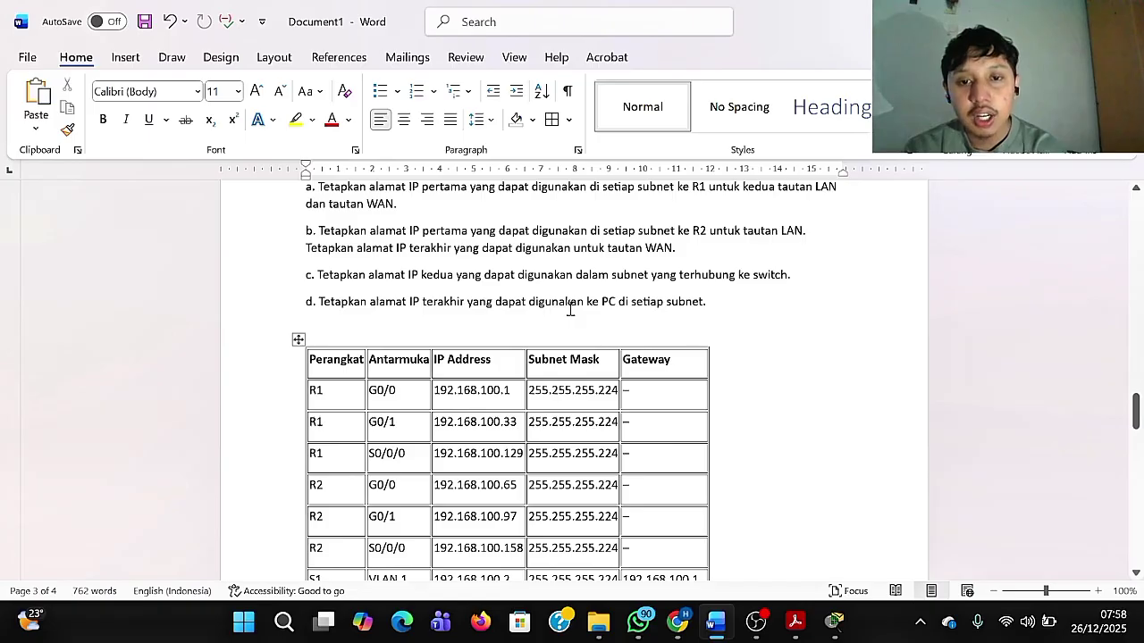
scroll(570, 309, down, 7)
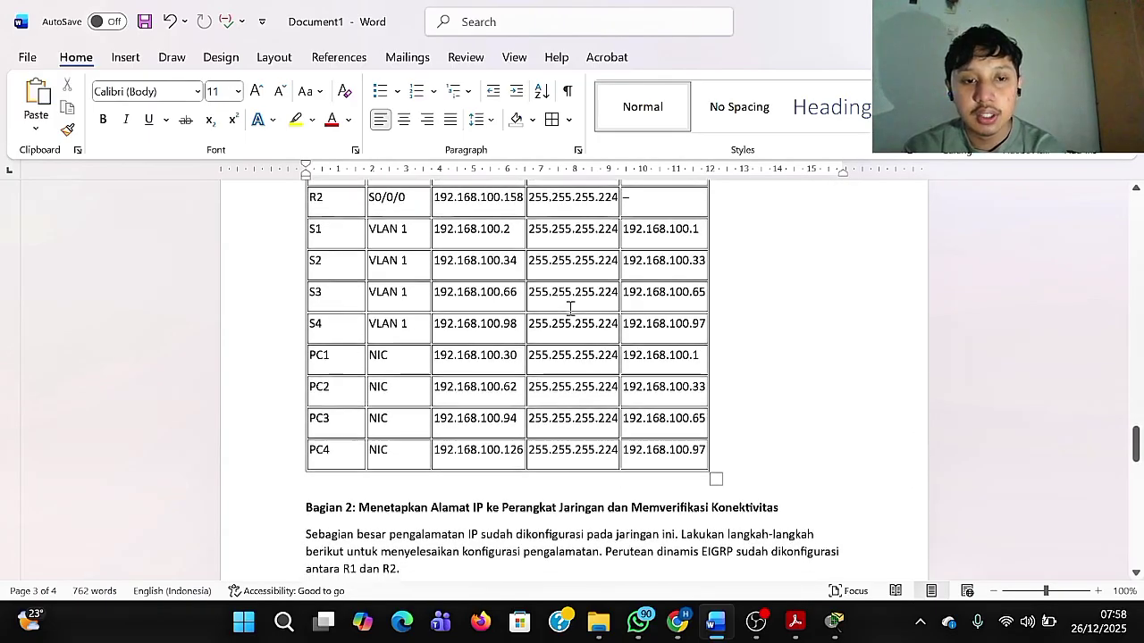
scroll(570, 308, down, 1)
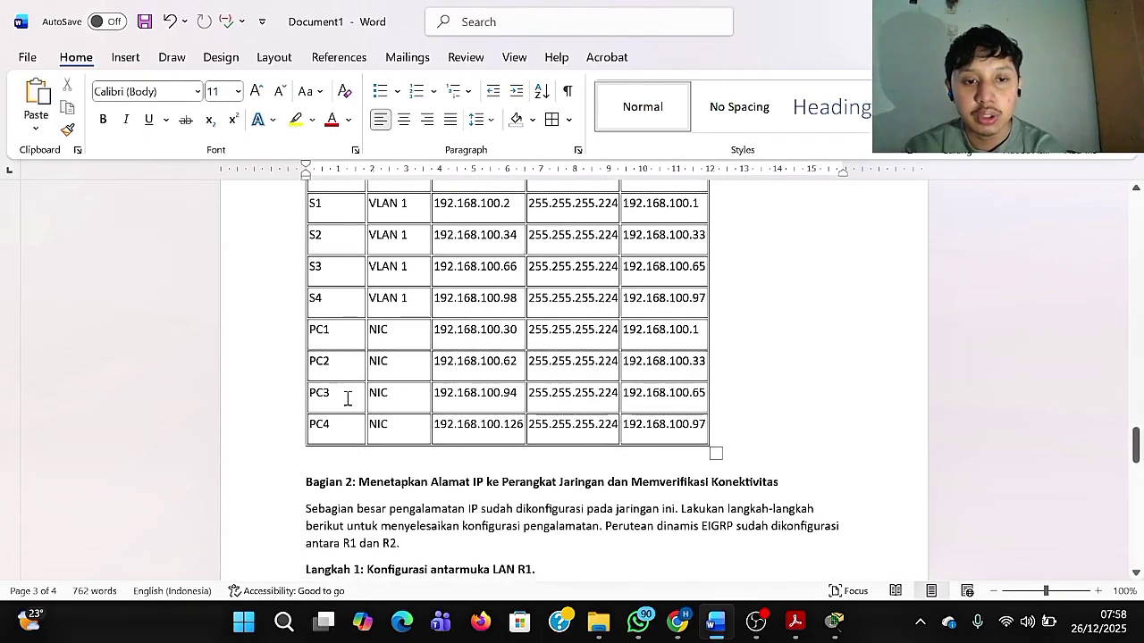
scroll(440, 337, up, 3)
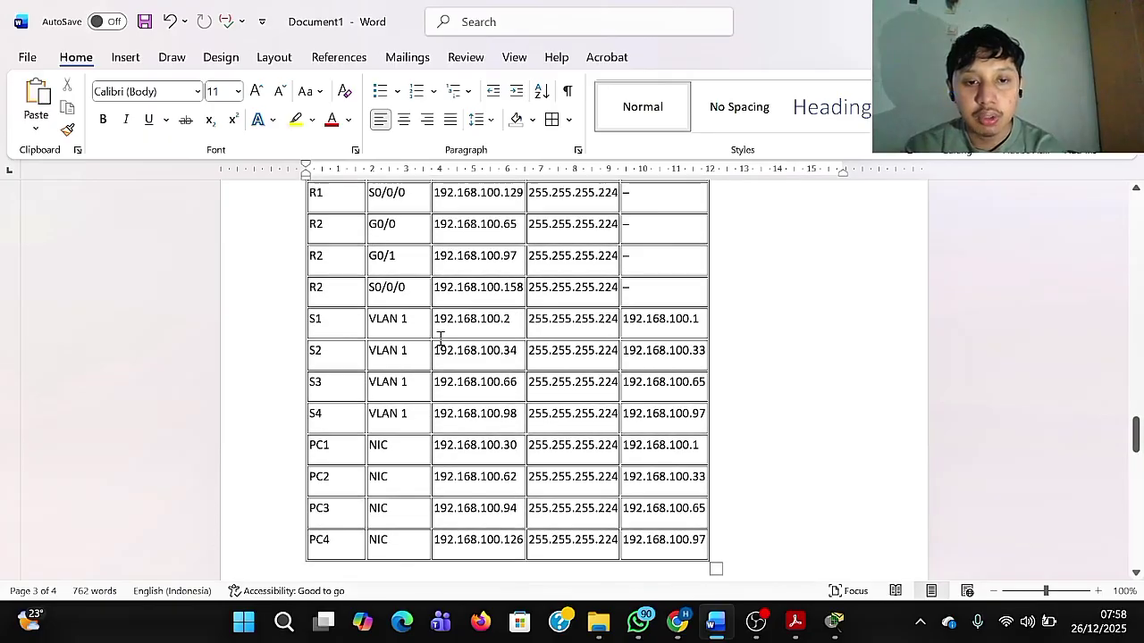
Check the PC1 NIC address in the addressing table against the last usable host of subnet 0 in the subnet table.
scroll(491, 460, up, 2)
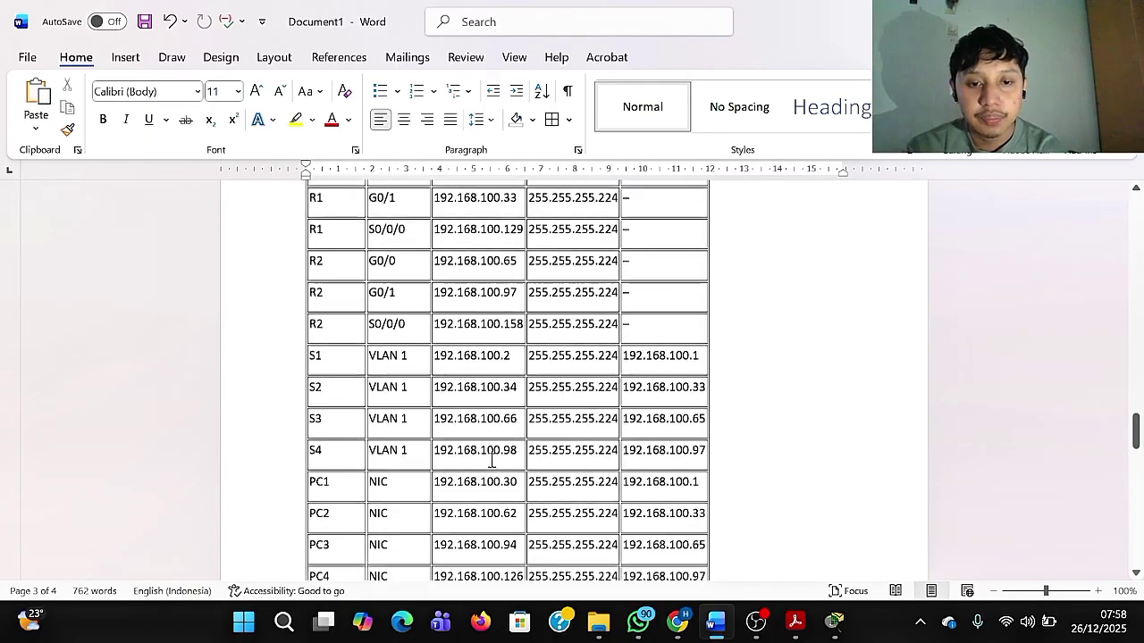
scroll(499, 505, up, 2)
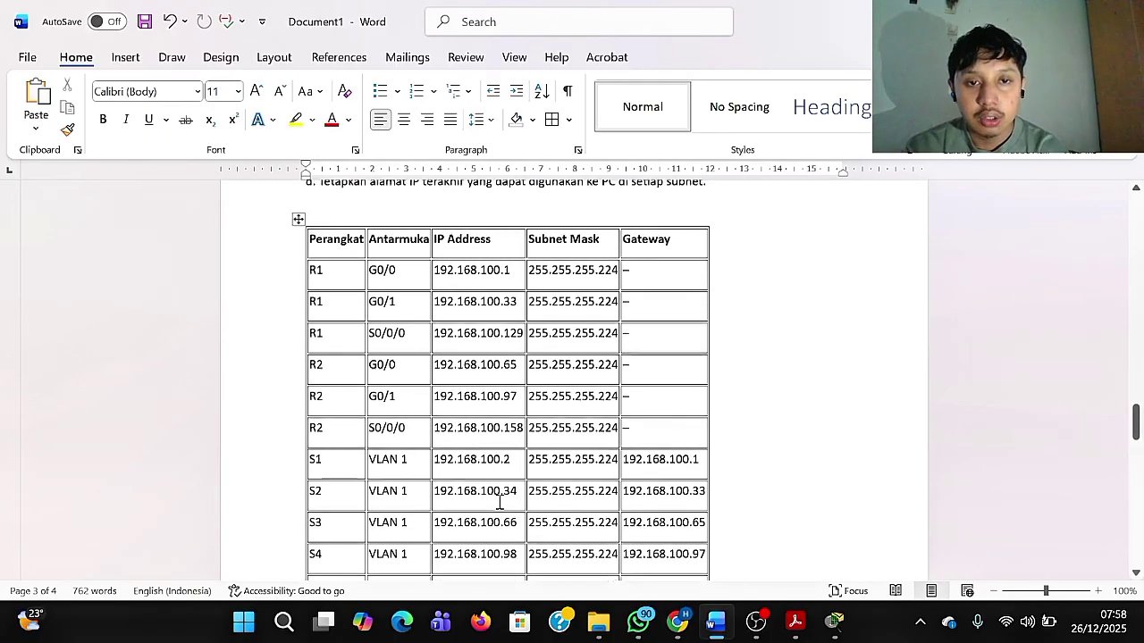
scroll(500, 500, down, 3)
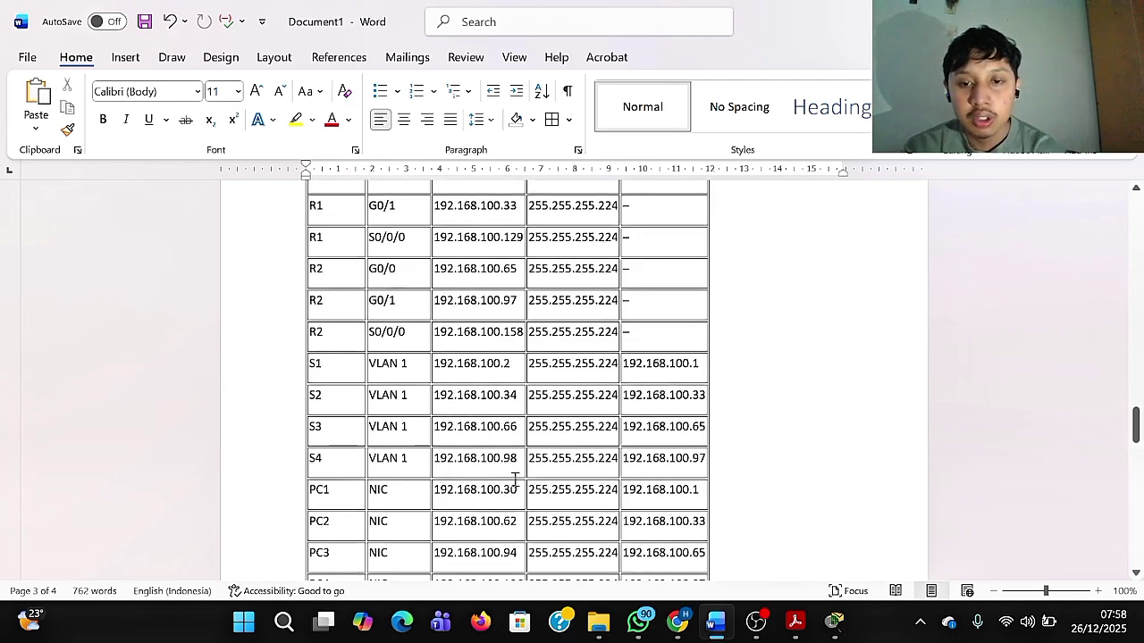
scroll(515, 479, up, 10)
scroll(515, 480, up, 3)
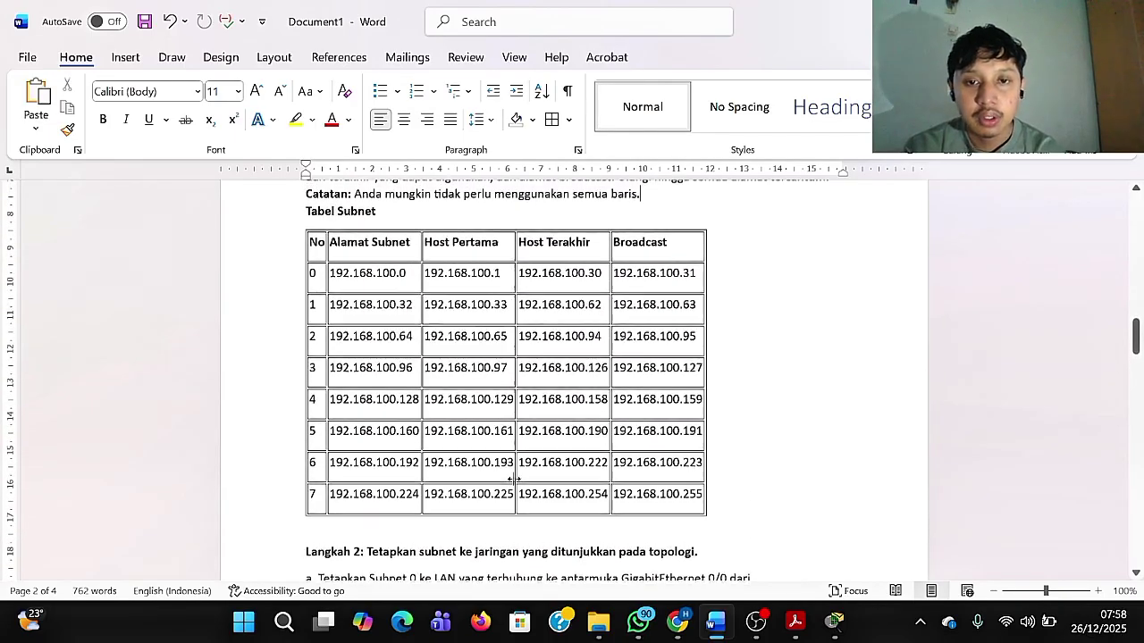
scroll(515, 480, up, 1)
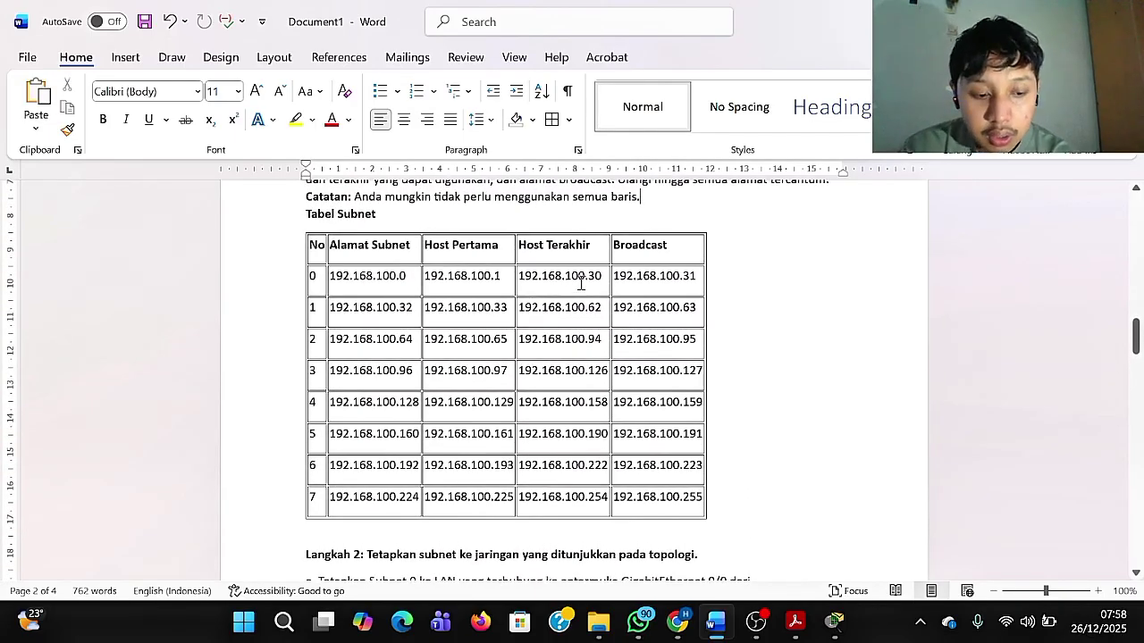
scroll(585, 286, down, 12)
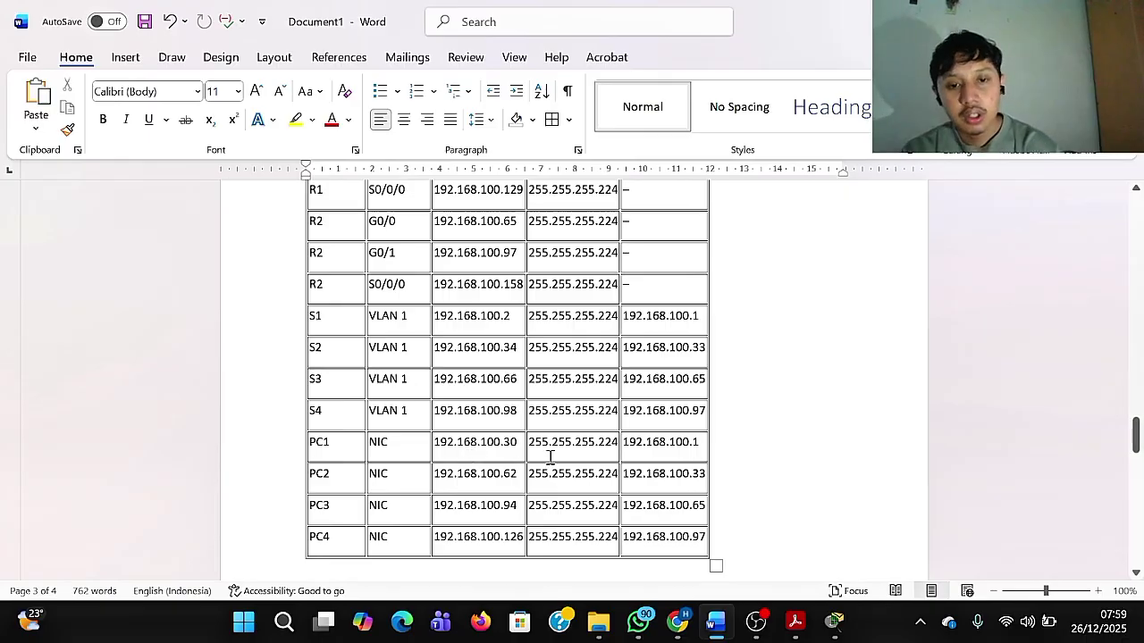
scroll(498, 441, up, 12)
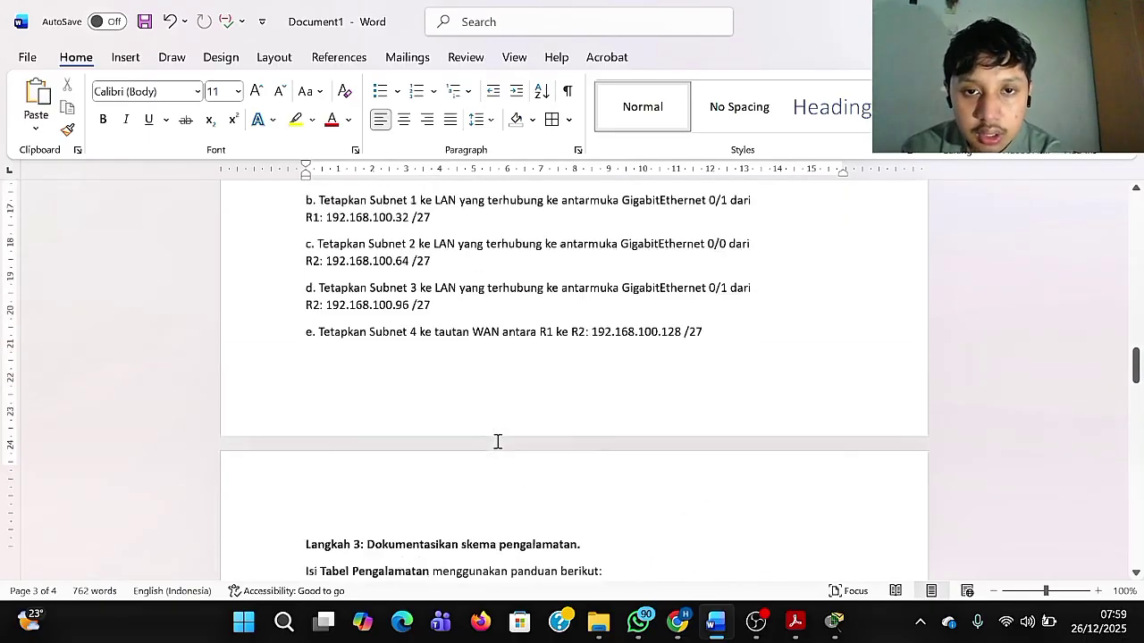
scroll(498, 441, up, 1)
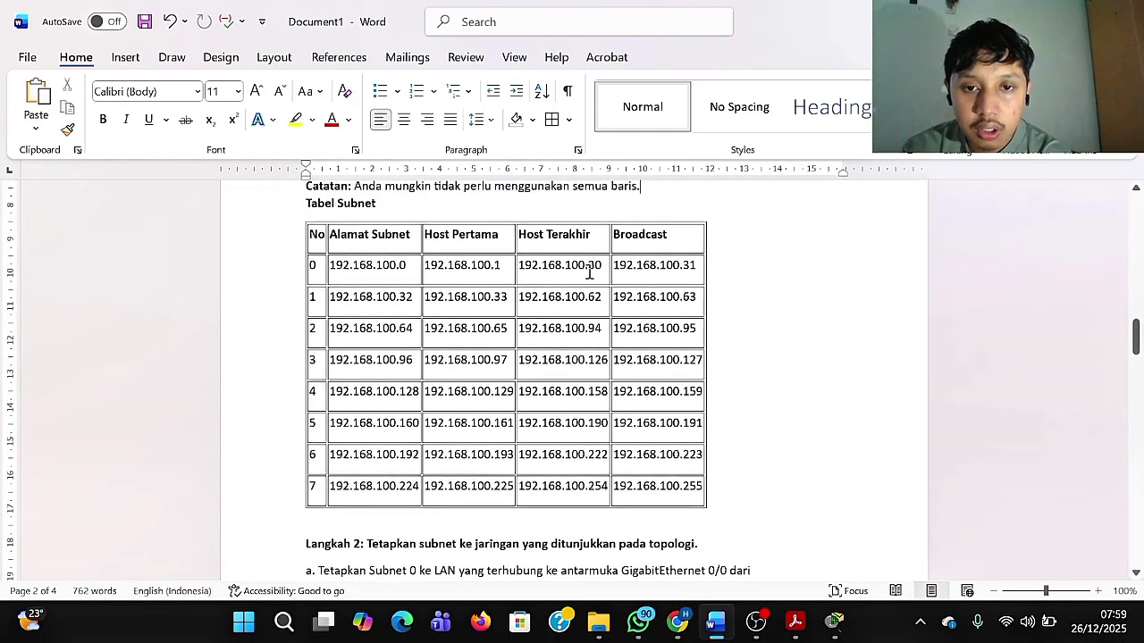
Compare the PC2 to PC4 NIC addresses and gateways with the last and first hosts of subnets 1 to 3.
scroll(594, 279, down, 14)
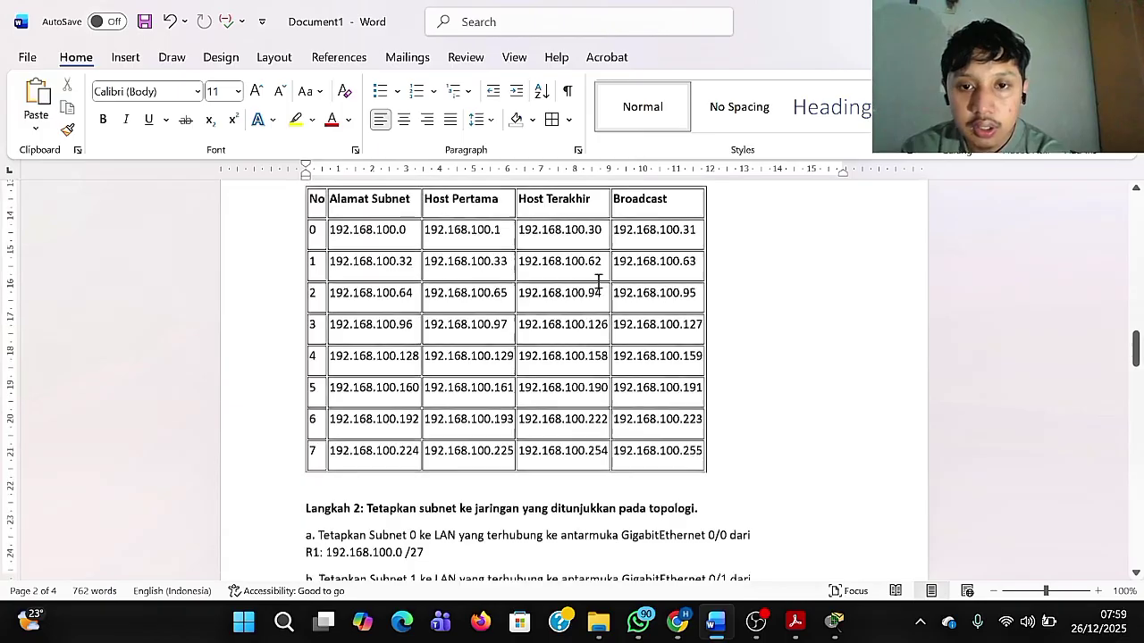
scroll(597, 280, up, 14)
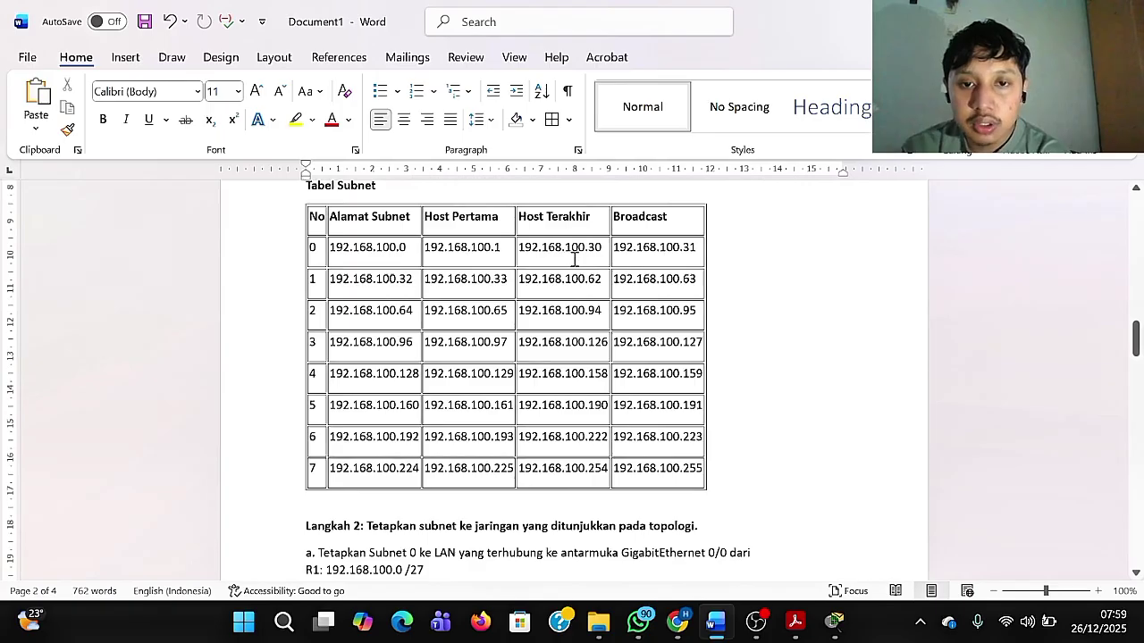
scroll(575, 258, down, 14)
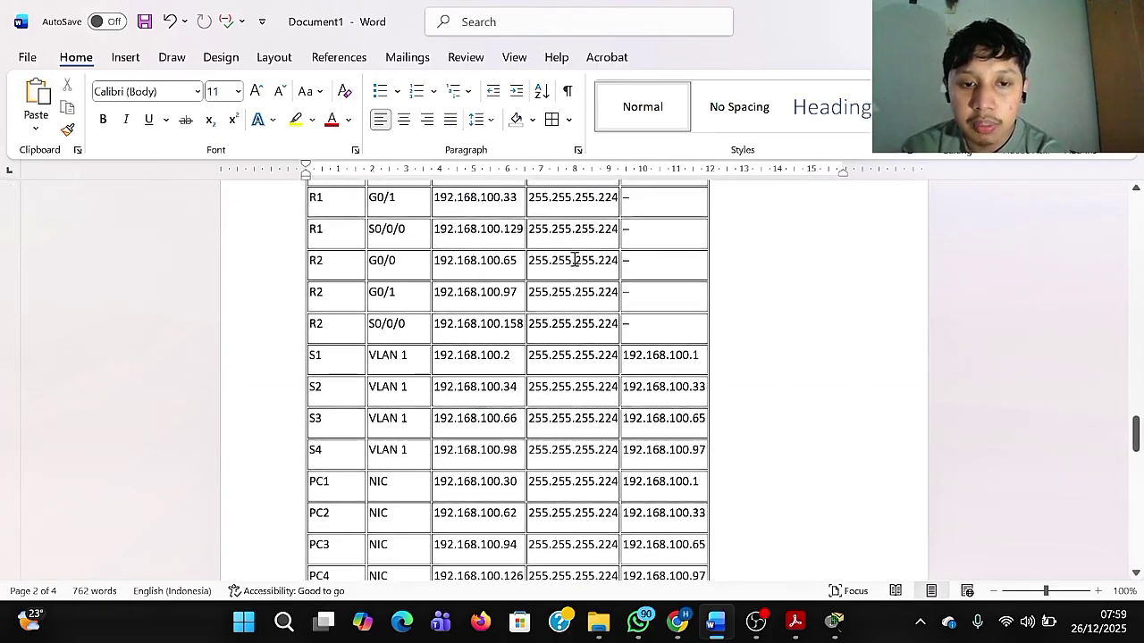
scroll(575, 258, down, 3)
scroll(695, 394, up, 15)
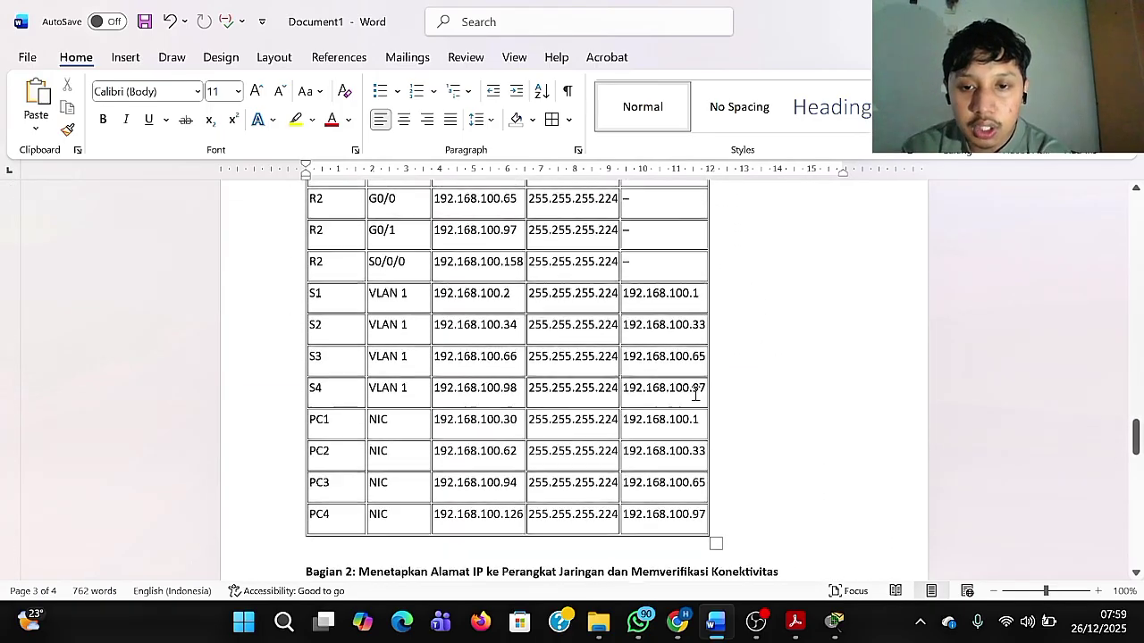
scroll(695, 394, up, 5)
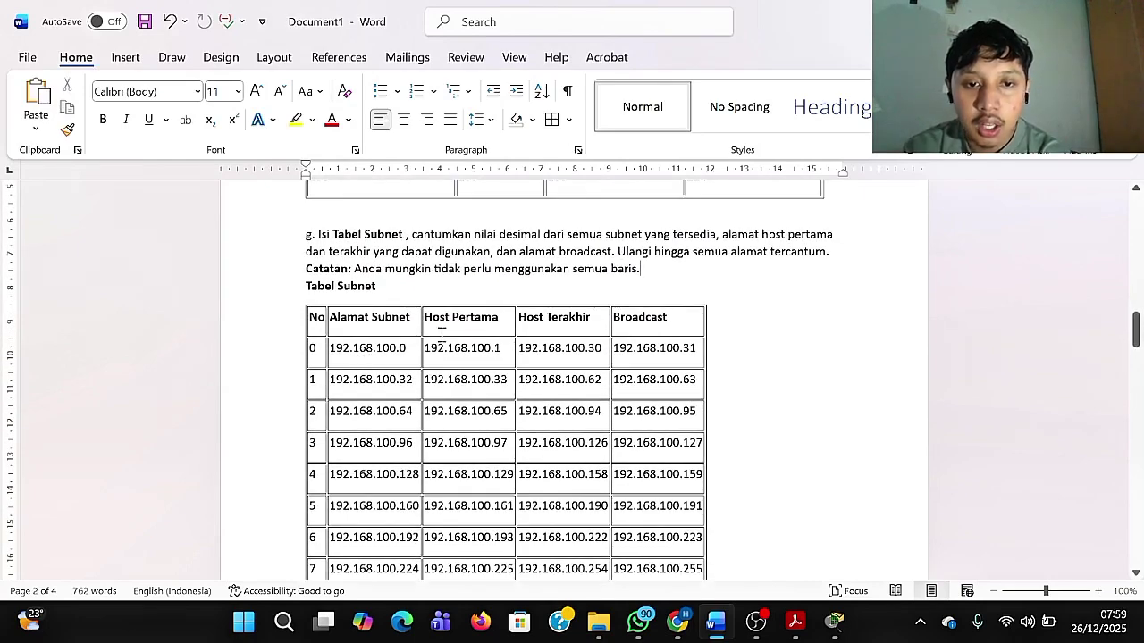
Read the Bagian 2 introduction and the Langkah 1 instructions for configuring the R1 LAN interfaces.
scroll(471, 361, down, 20)
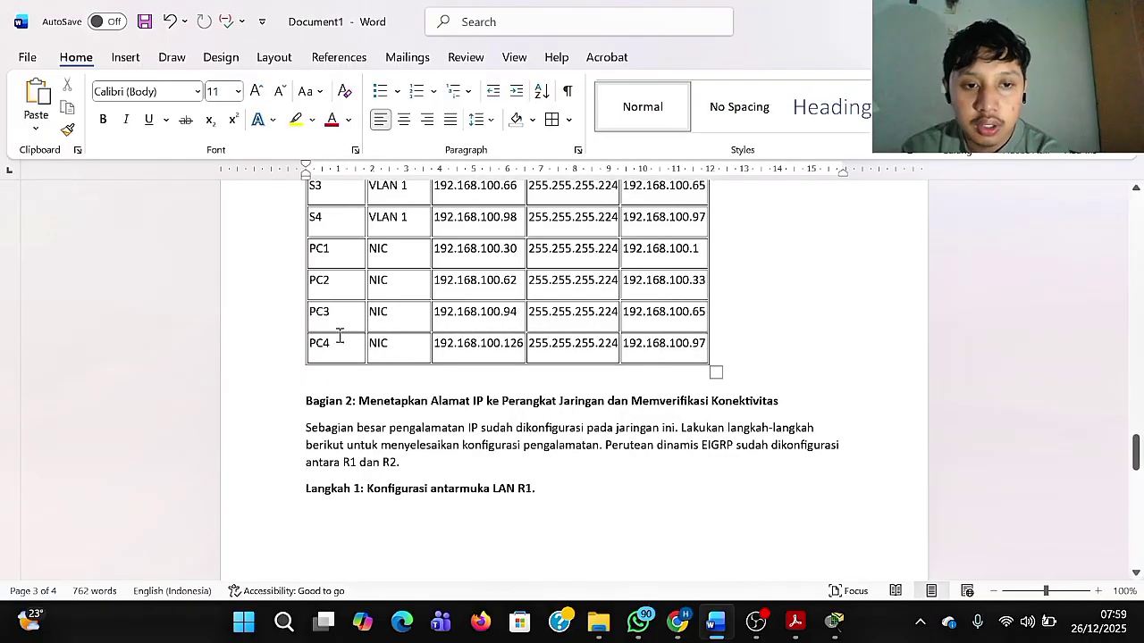
scroll(542, 353, down, 4)
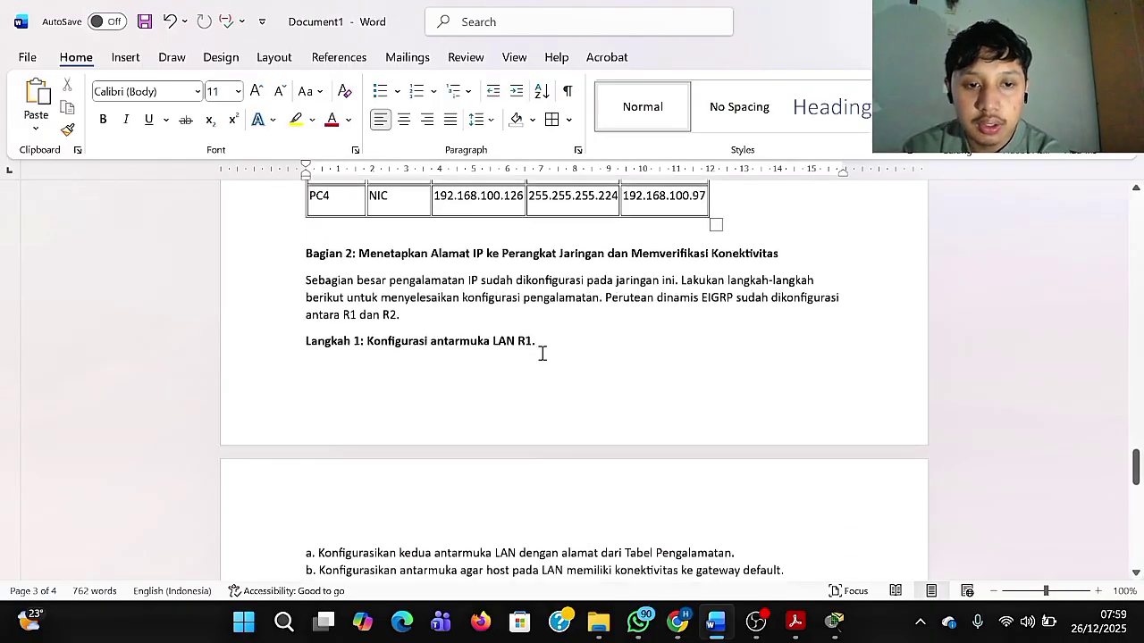
scroll(542, 352, up, 2)
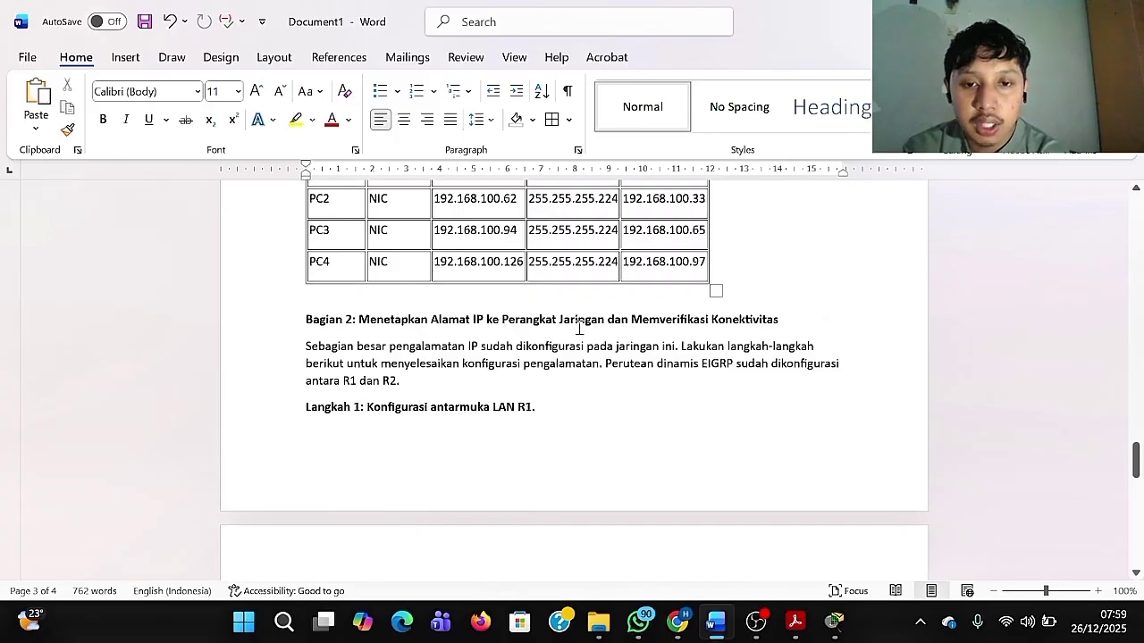
scroll(753, 334, down, 4)
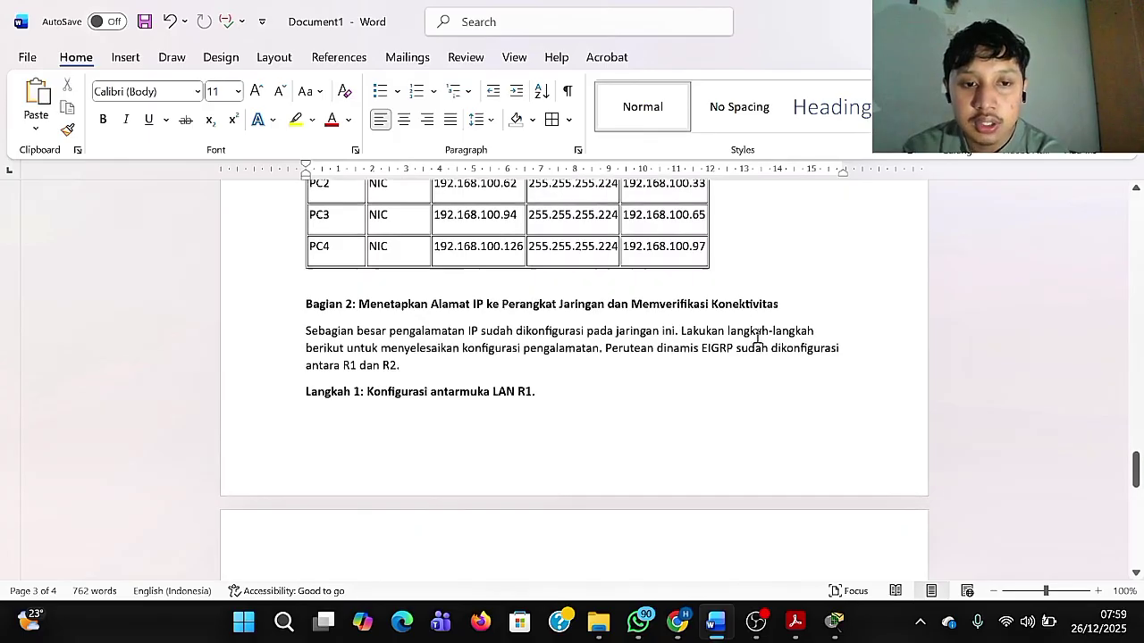
scroll(753, 335, up, 1)
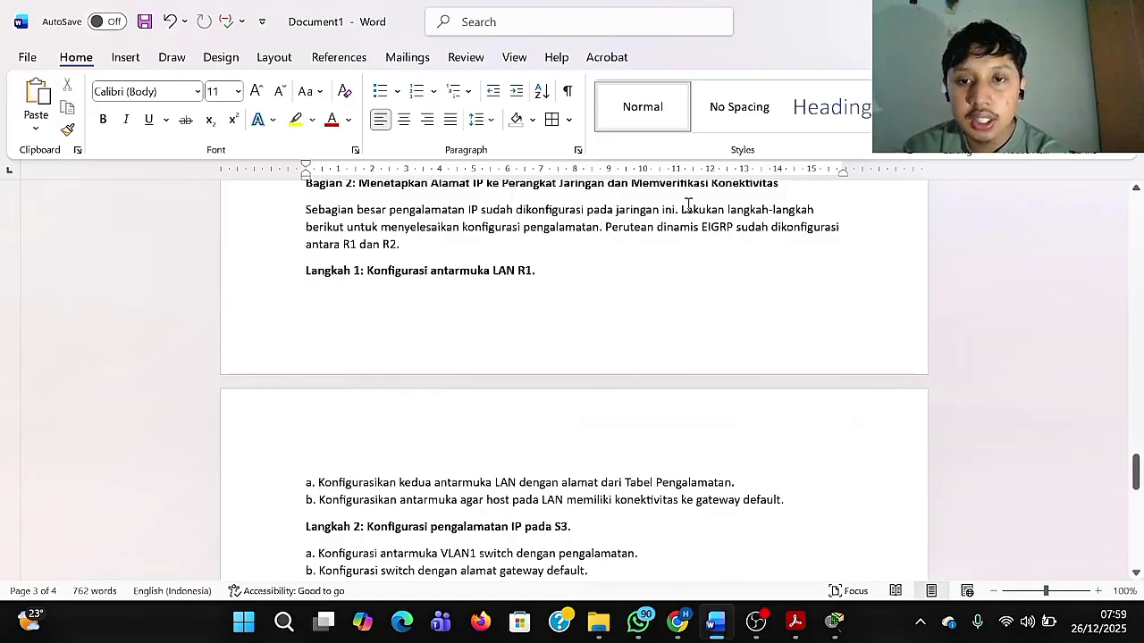
scroll(687, 204, up, 1)
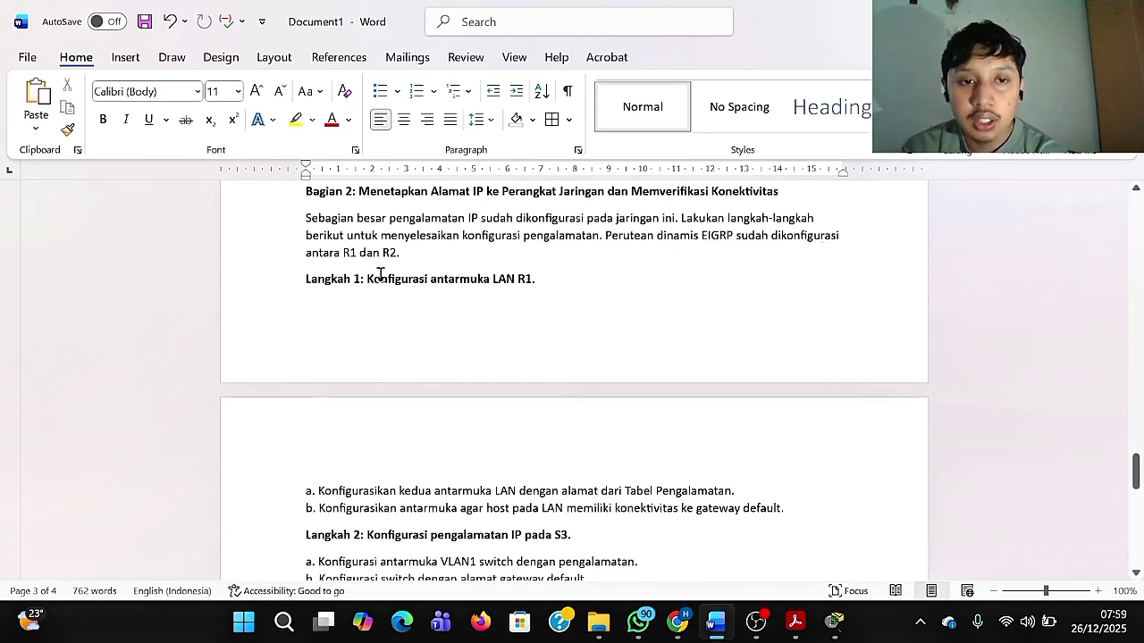
scroll(417, 266, down, 1)
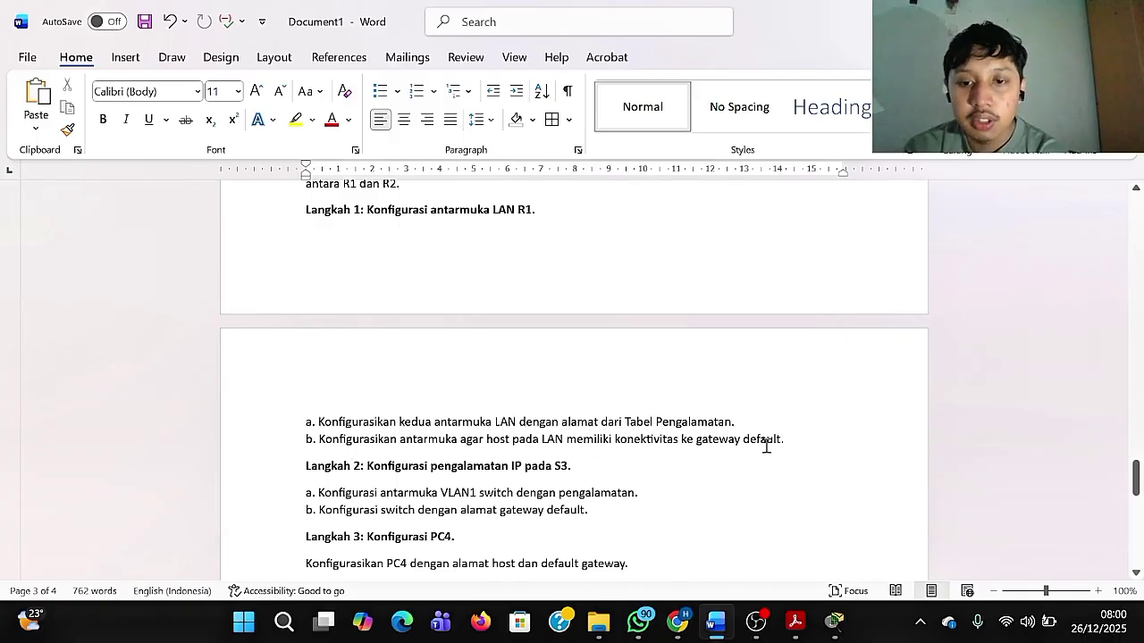
Review the R1 rows of the addressing table and read the remaining Bagian 2 steps for S3, PC4 and connectivity.
scroll(755, 447, up, 8)
scroll(761, 443, up, 5)
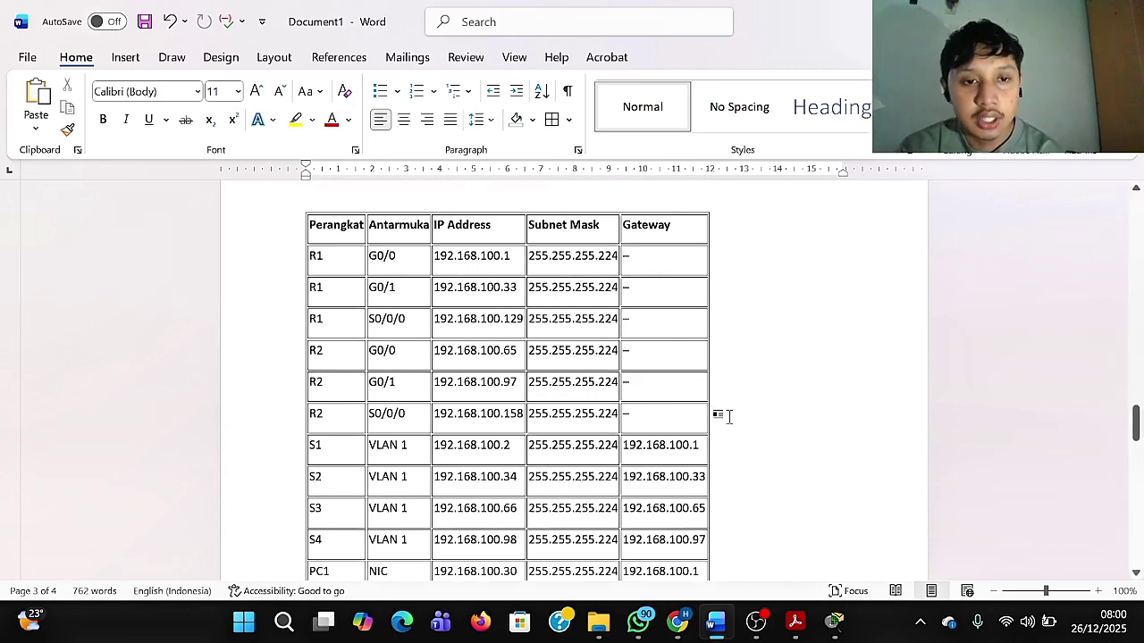
scroll(728, 417, down, 10)
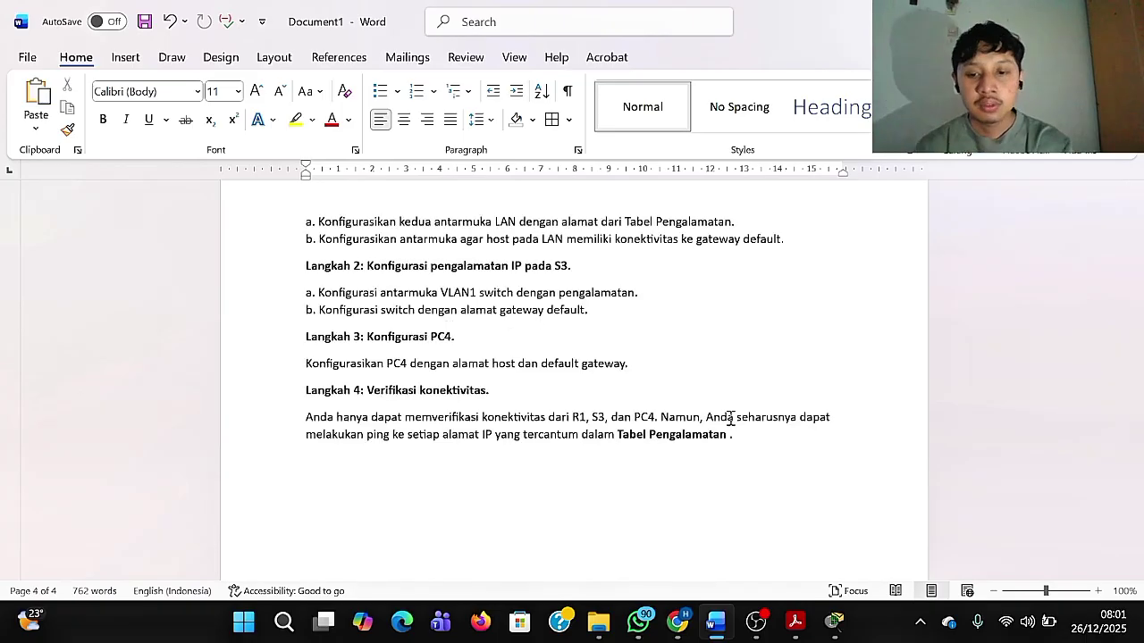
Switch to the Cisco Packet Tracer topology and start a maximized command-line session on router R1.
mouse_move(831, 633)
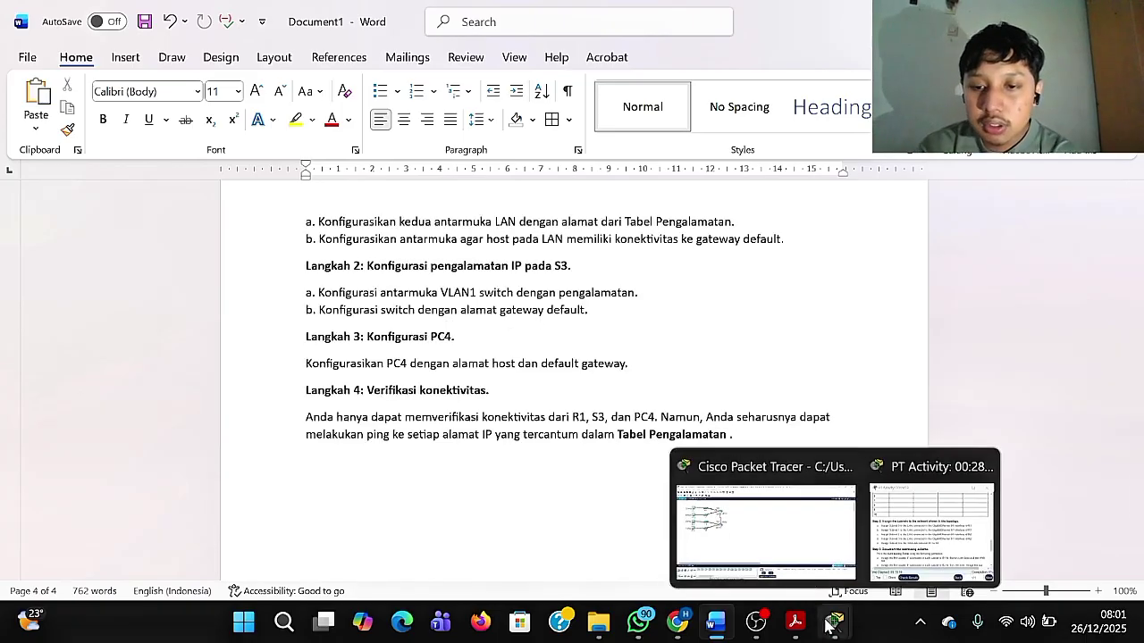
click(786, 545)
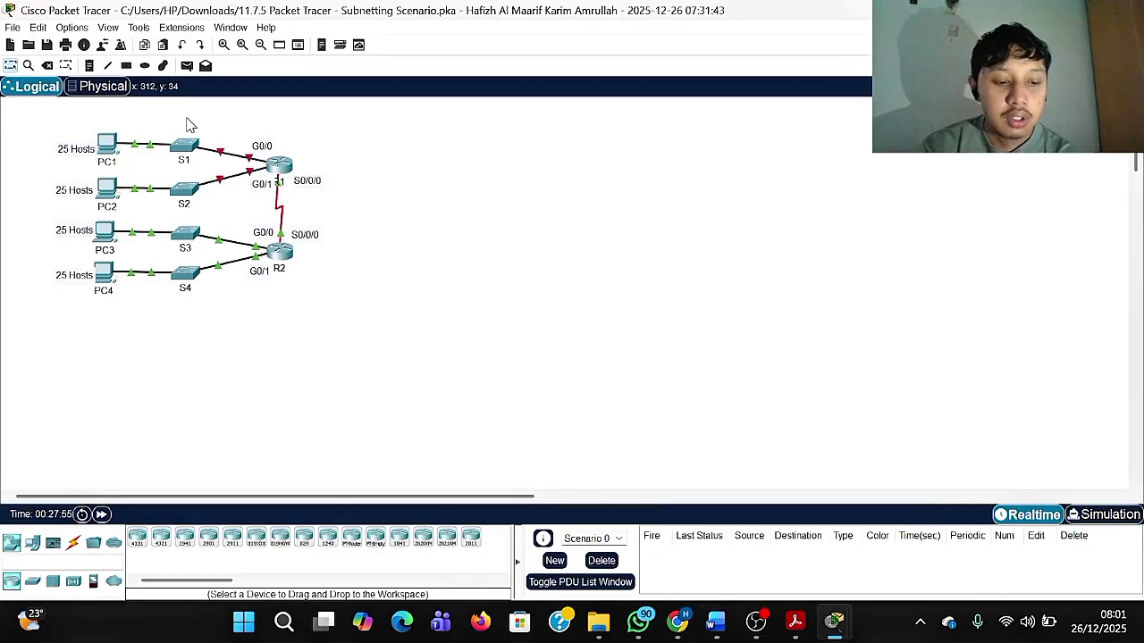
click(279, 175)
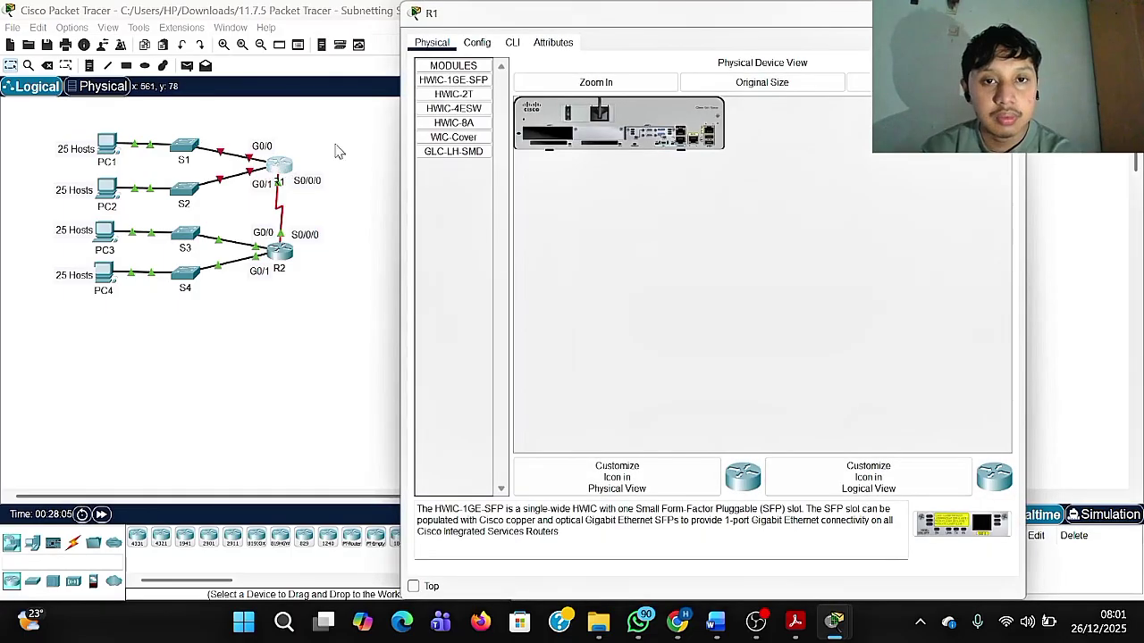
click(512, 42)
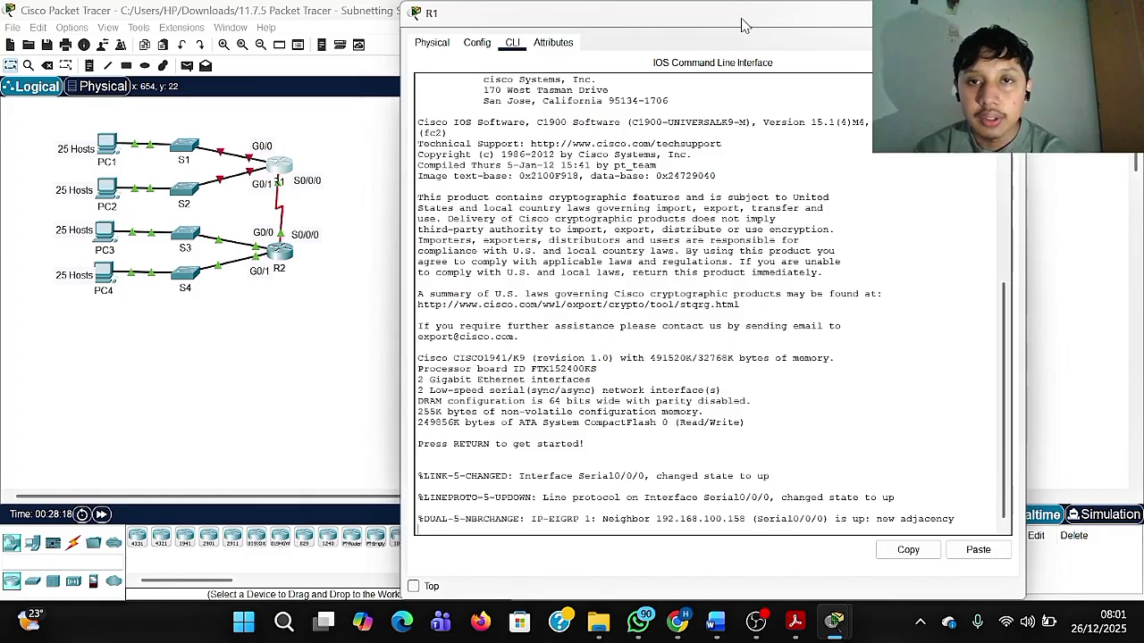
drag(742, 19, 349, 1)
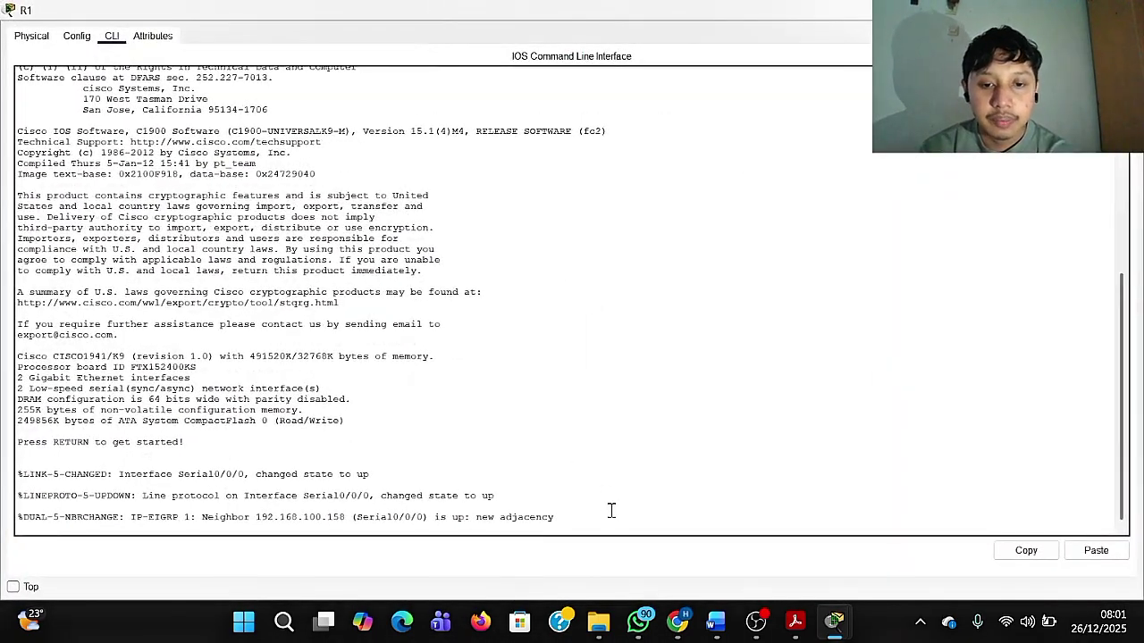
key(Return)
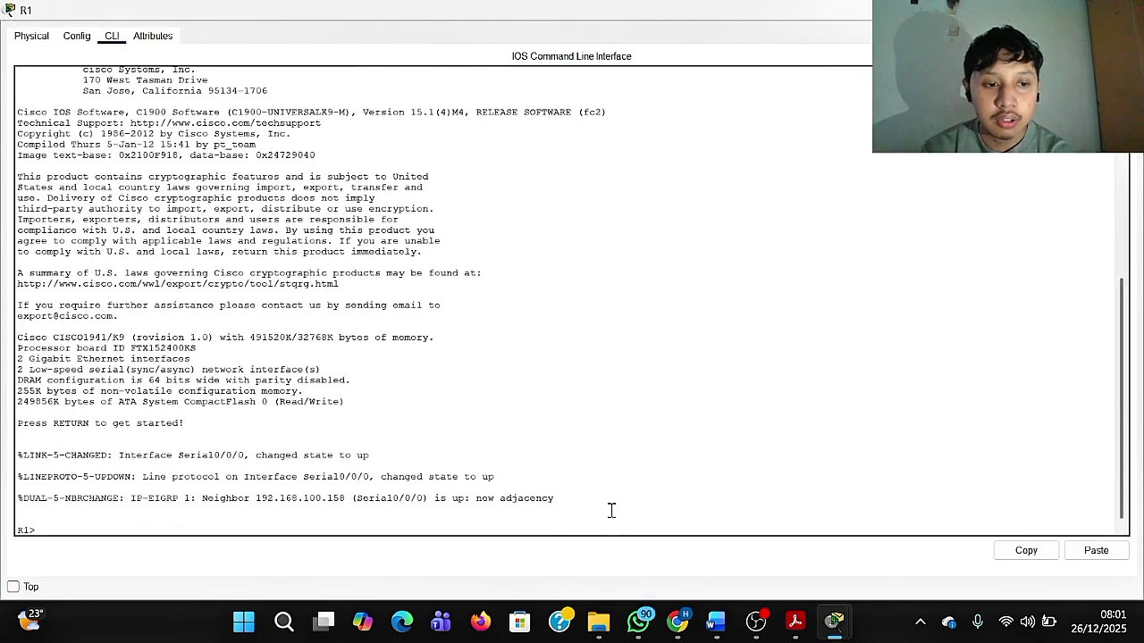
Enter privileged mode on R1 with enable, and enter global configuration mode from the terminal with configure.
text(ENA)
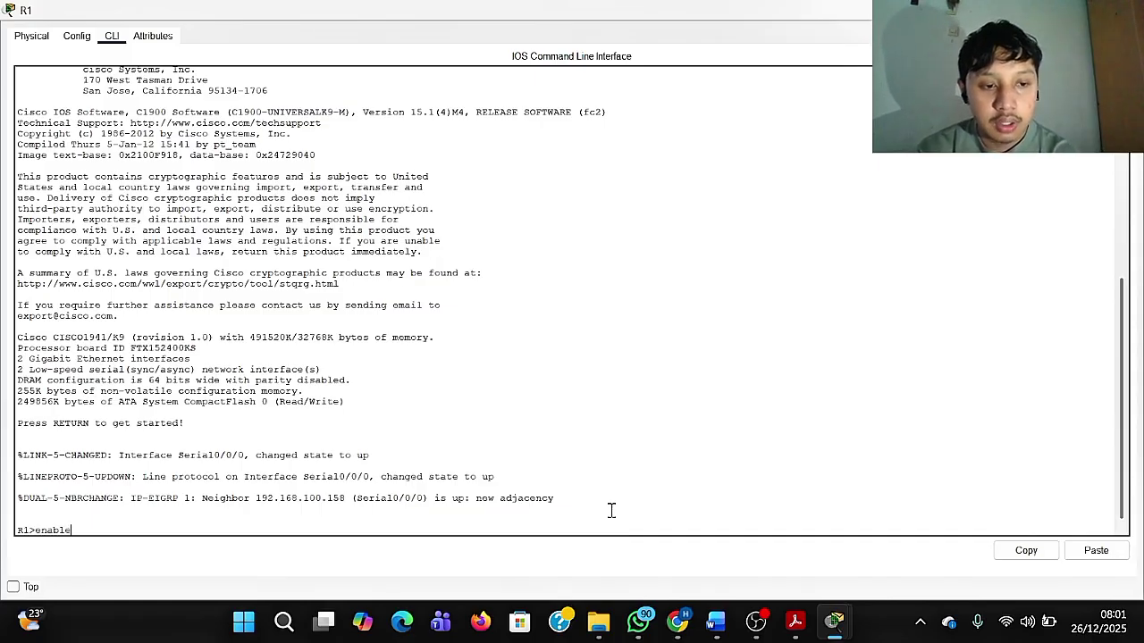
key(Return)
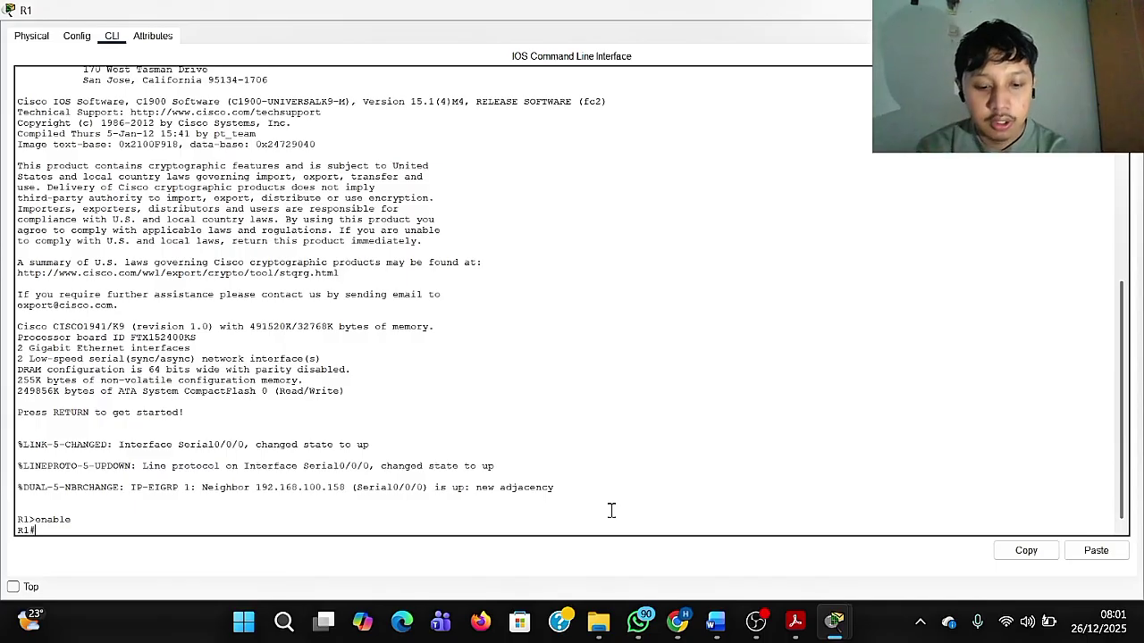
text(config)
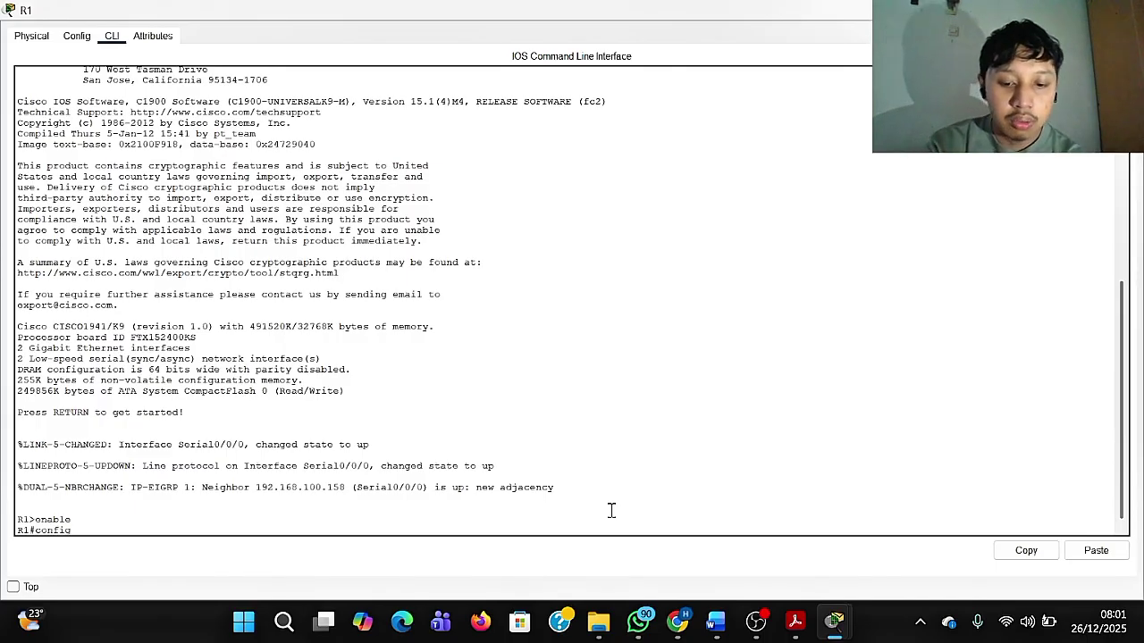
text(ure)
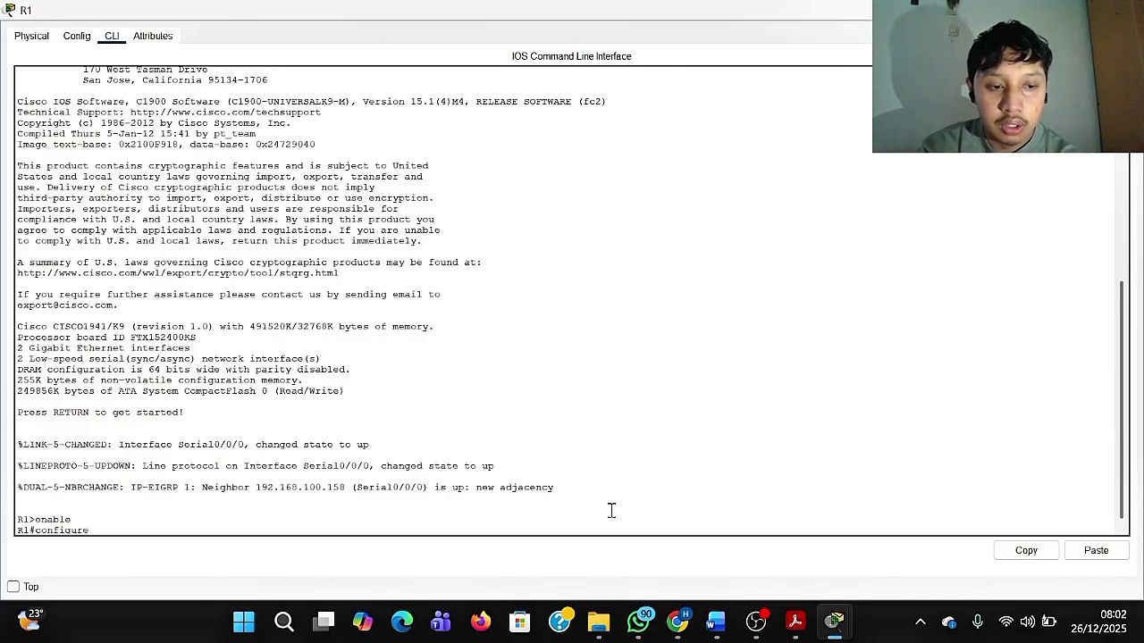
key(Return)
key(Return)
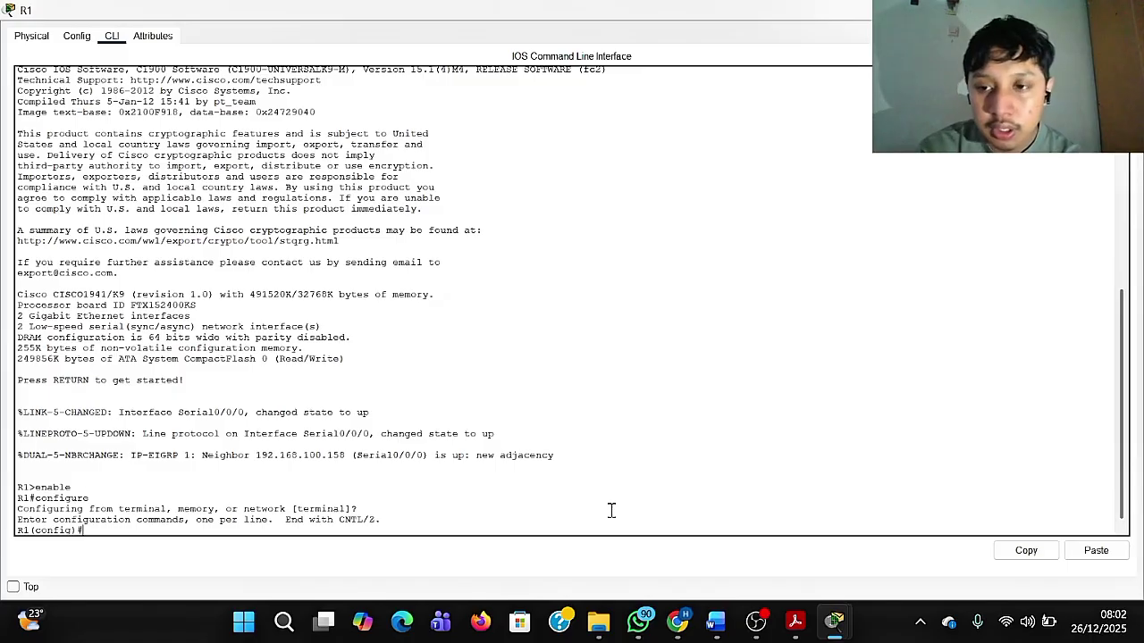
Enter interface configuration mode for GigabitEthernet0/0 on R1.
text(nt)
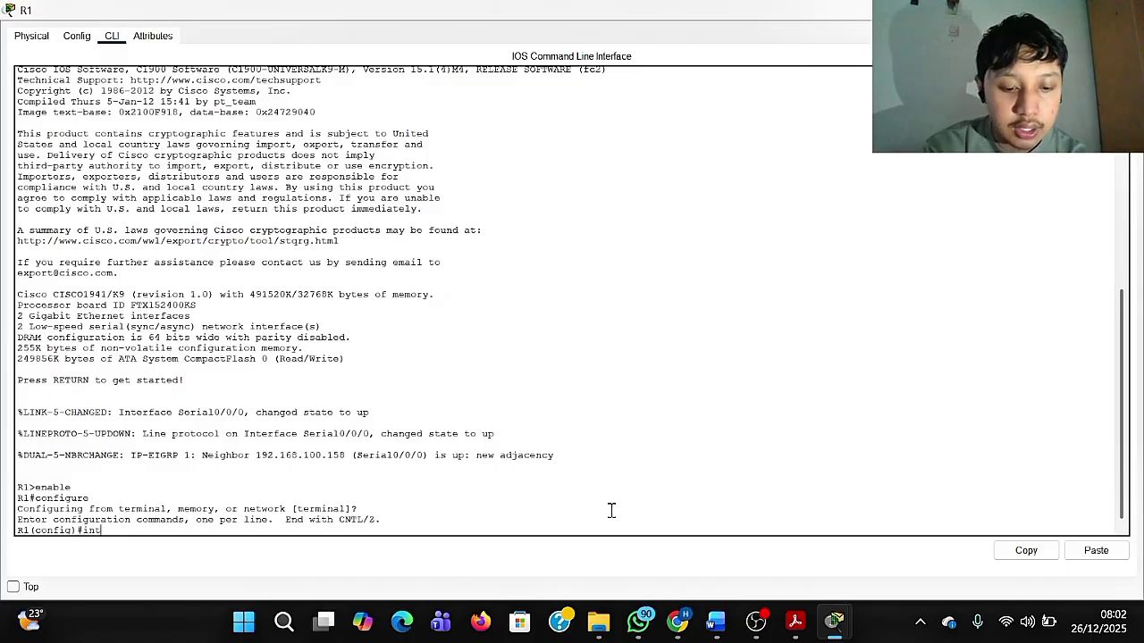
text(erface)
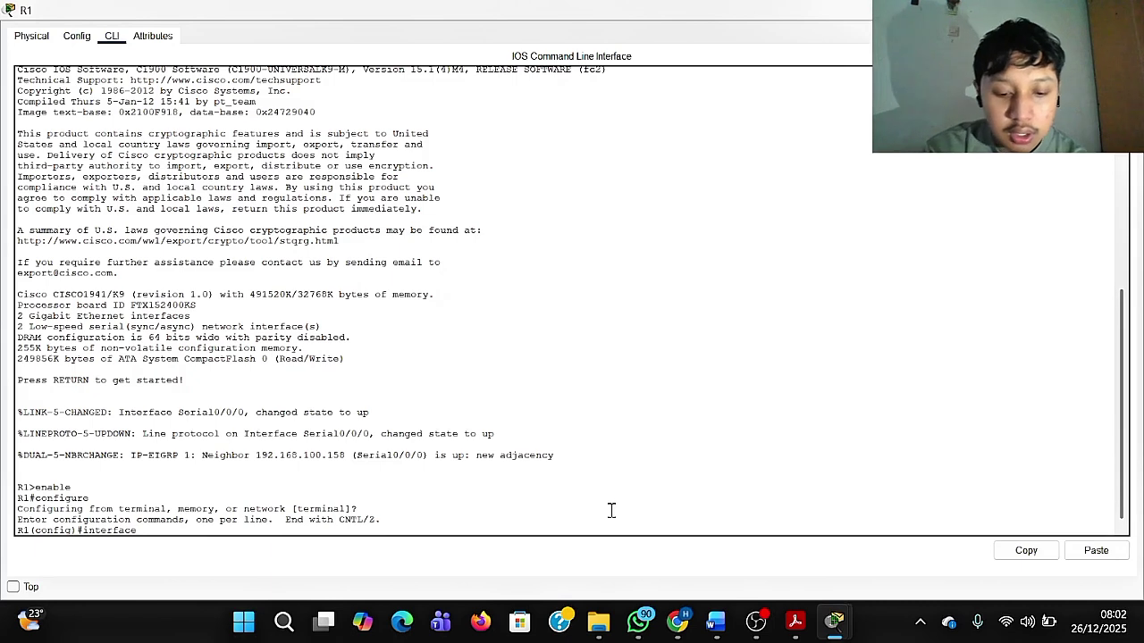
text( Gigab)
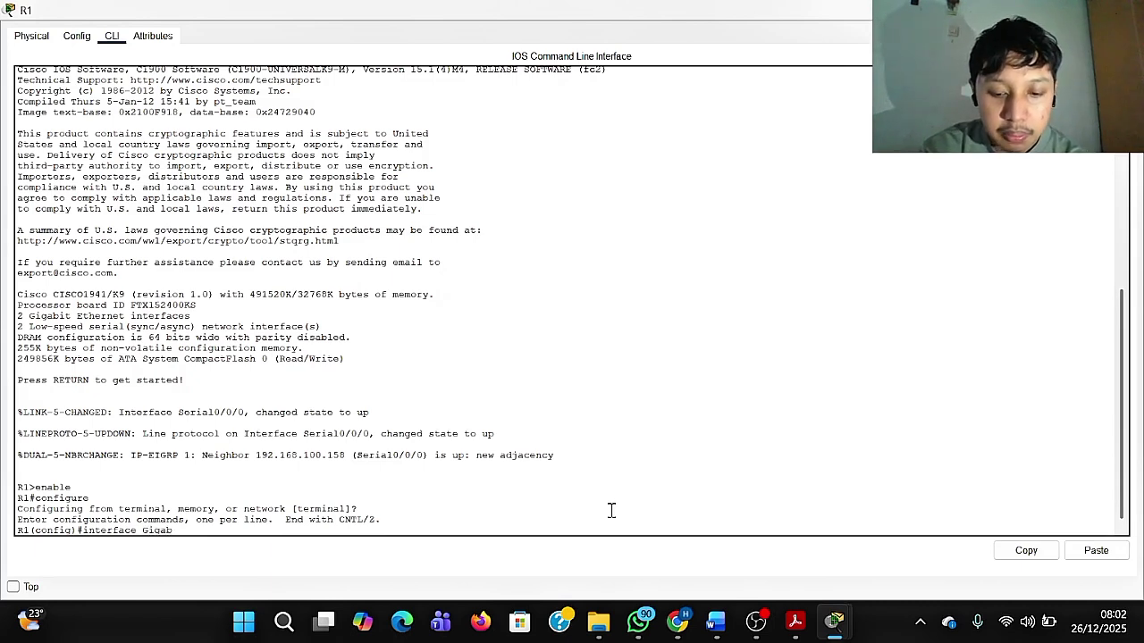
text(itE)
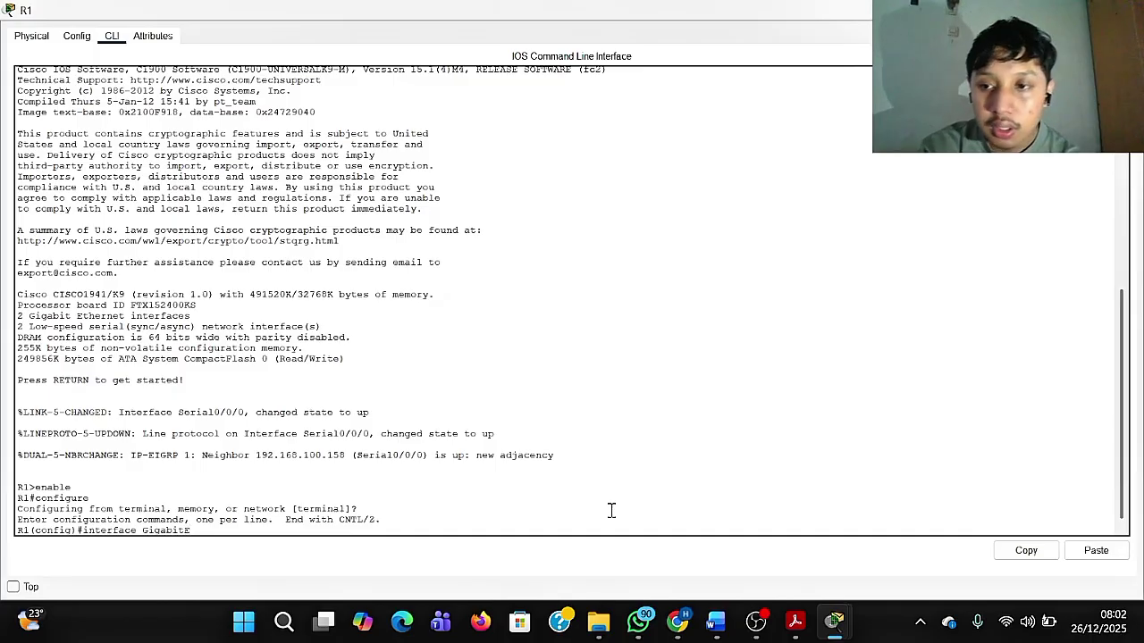
text(thernet0/)
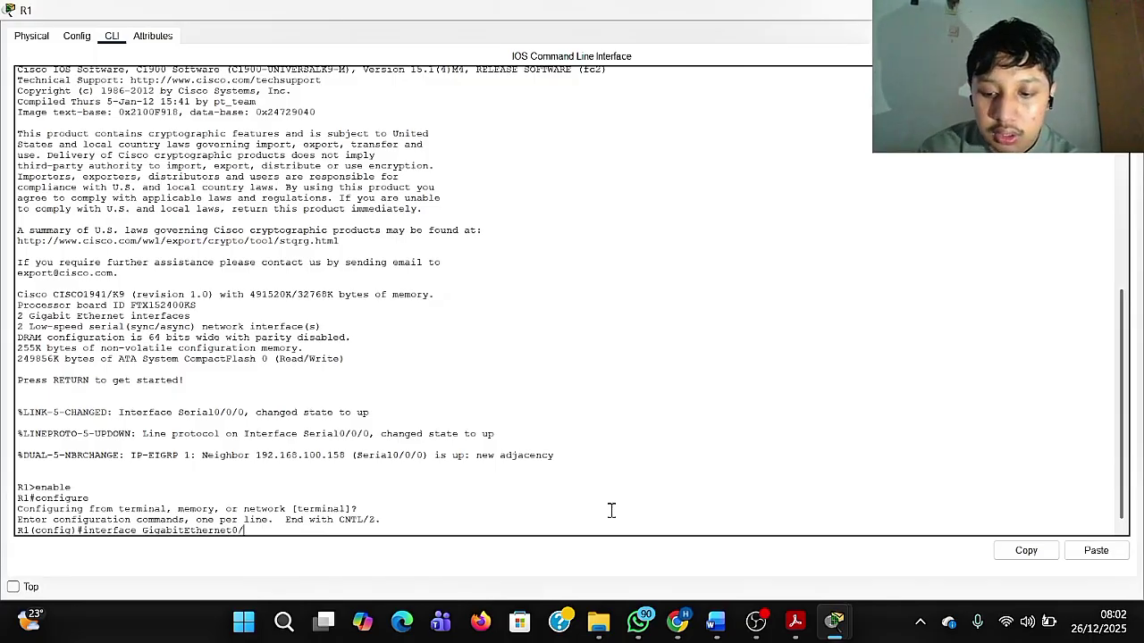
text(0)
key(Return)
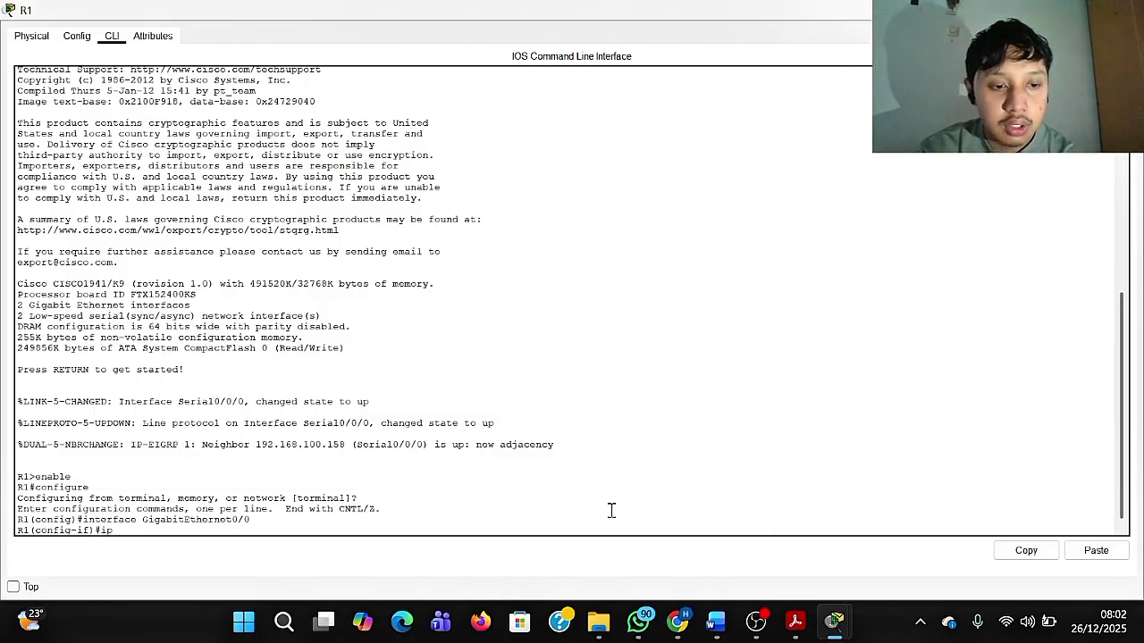
Begin the ip addres command on R1, and copy R1's G0/0 IP address 192.168.100.1 from the Word addressing table.
text(ip addres)
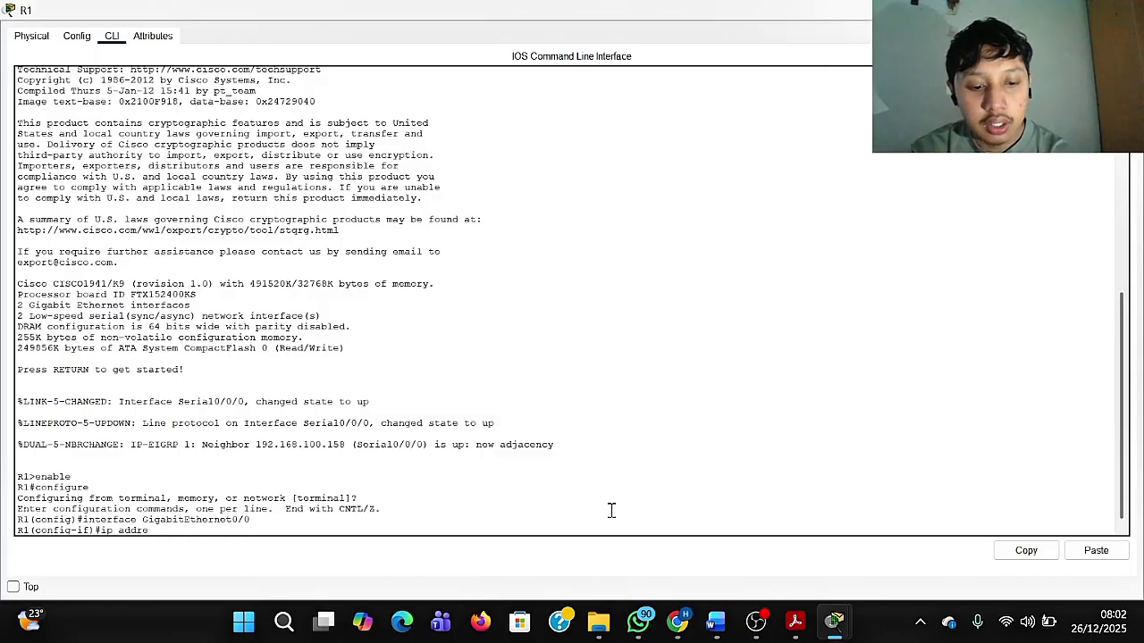
click(713, 631)
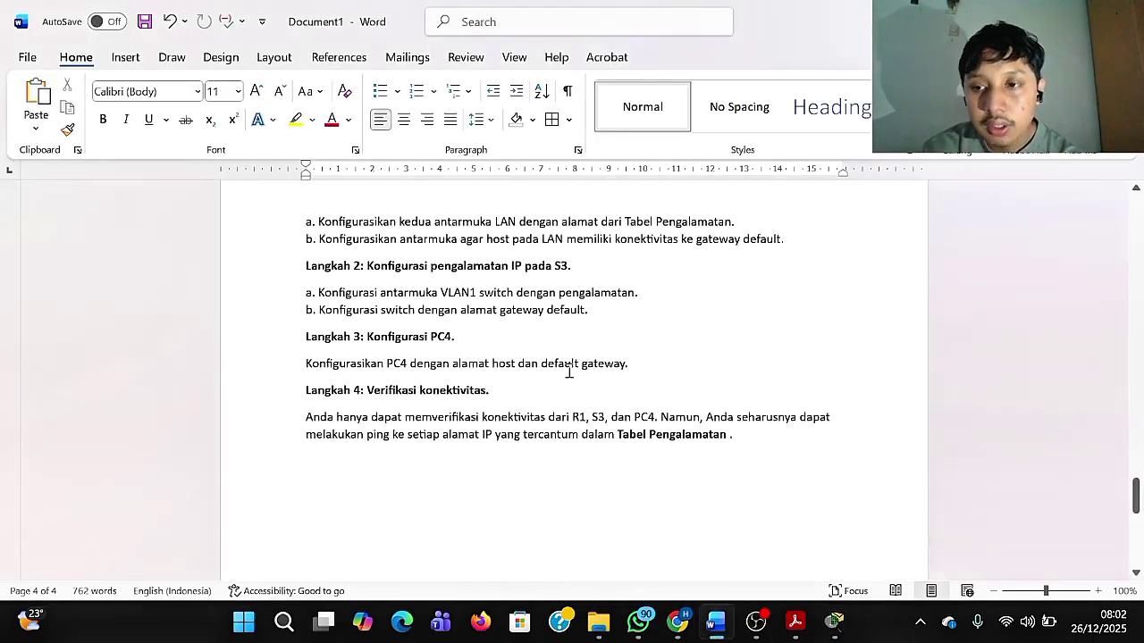
scroll(557, 351, up, 3)
scroll(557, 351, down, 8)
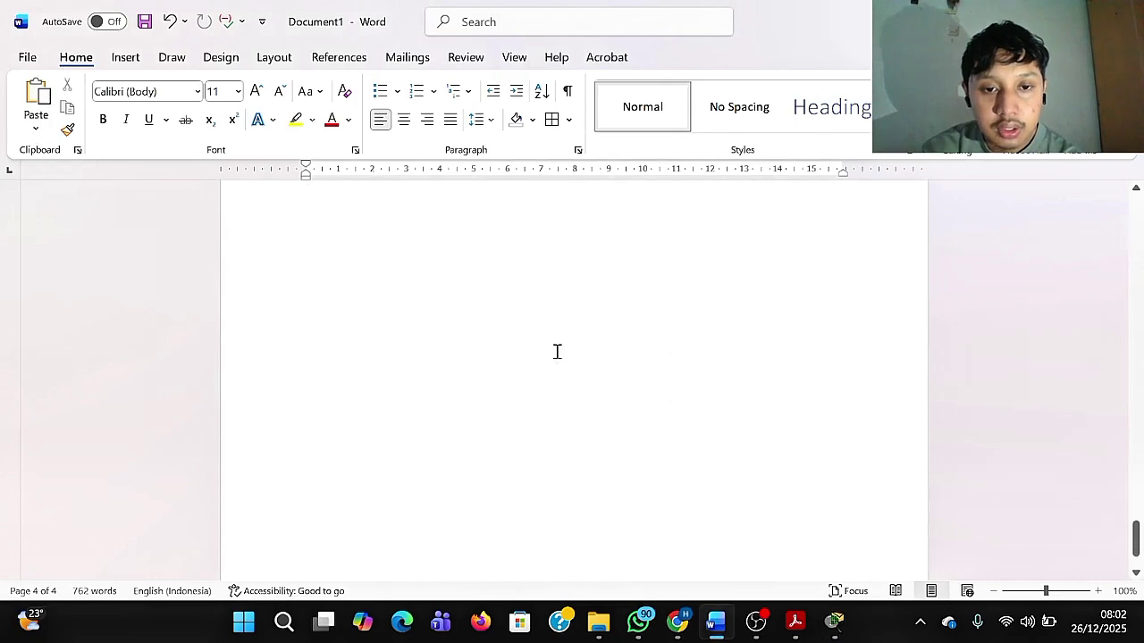
scroll(557, 352, up, 12)
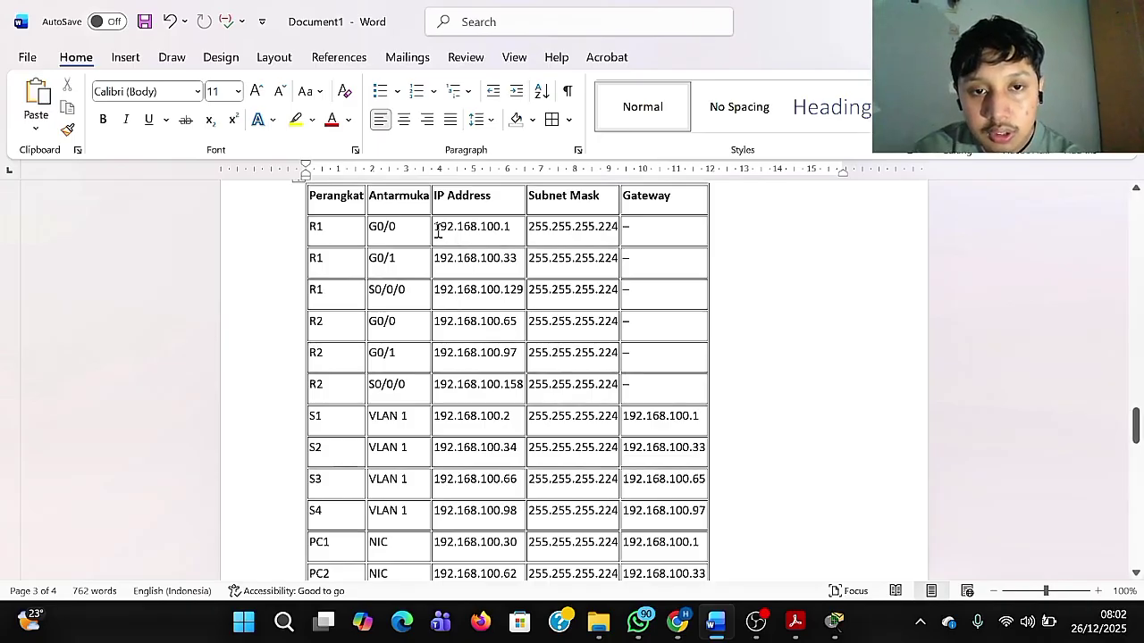
drag(438, 230, 514, 229)
key(ctrl+c)
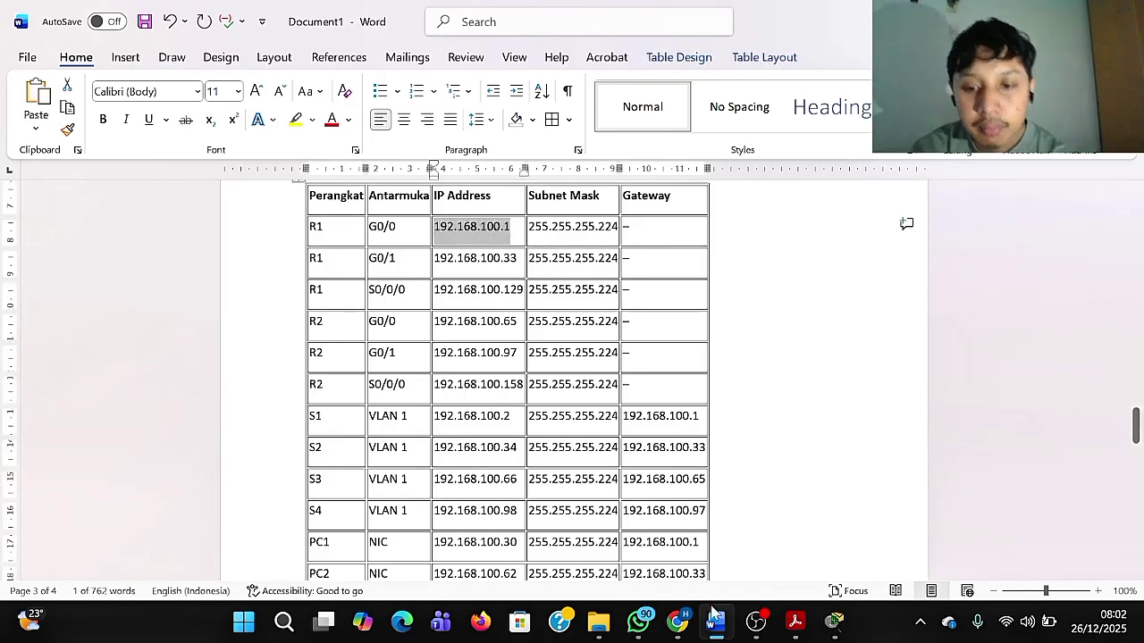
Switch back to R1's command line in Packet Tracer and paste 192.168.100.1 into the unfinished ip addres command.
mouse_move(722, 628)
mouse_move(834, 623)
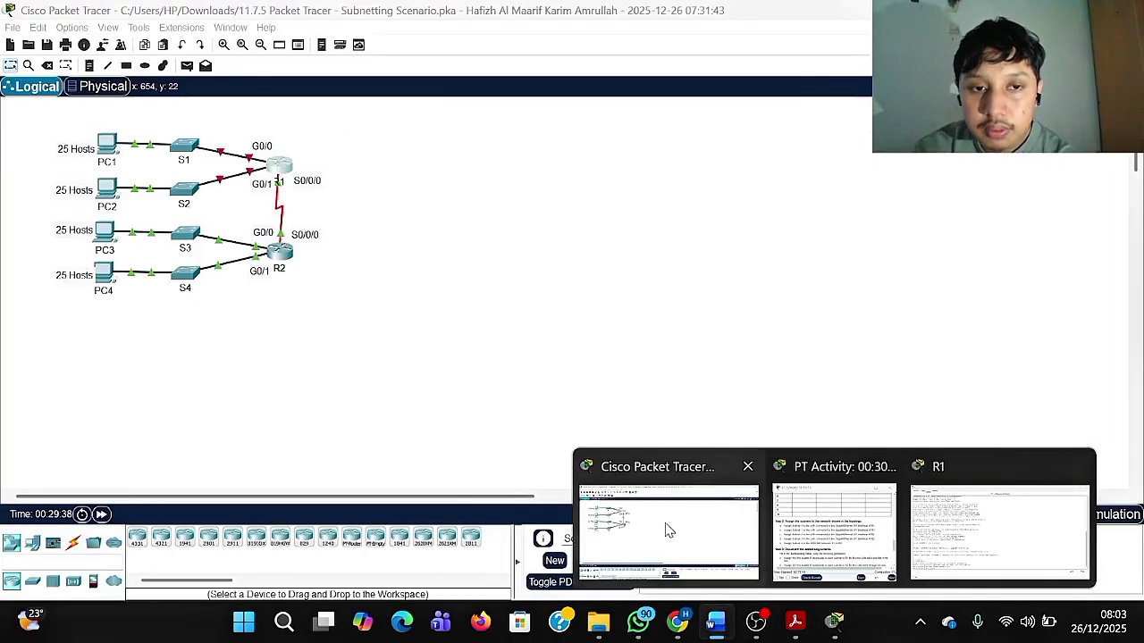
click(665, 530)
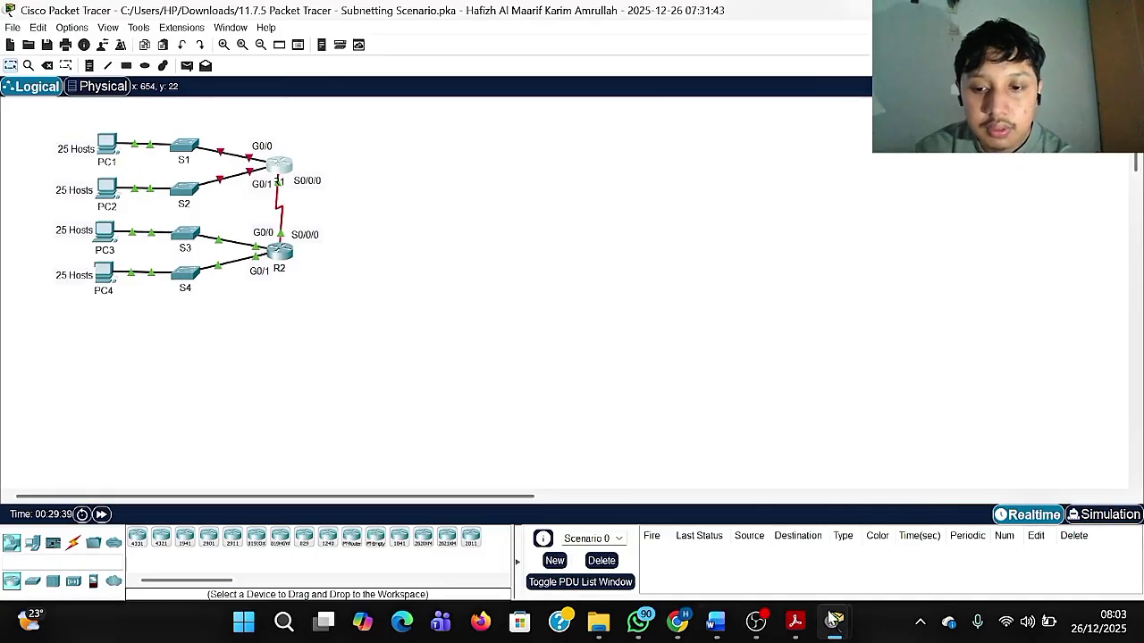
mouse_move(837, 623)
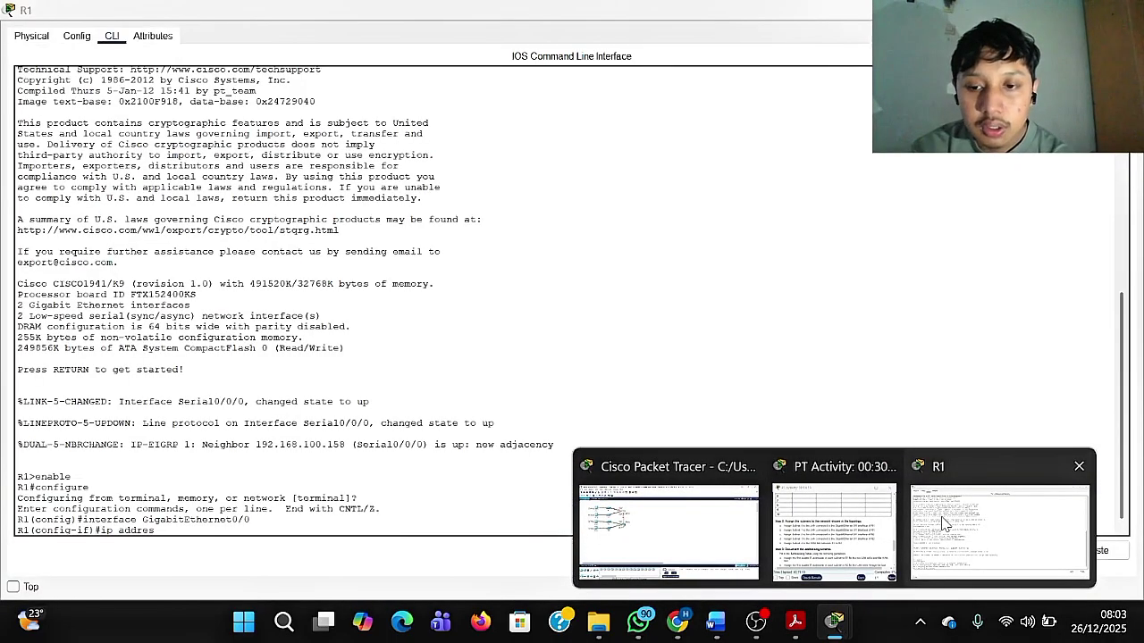
click(942, 520)
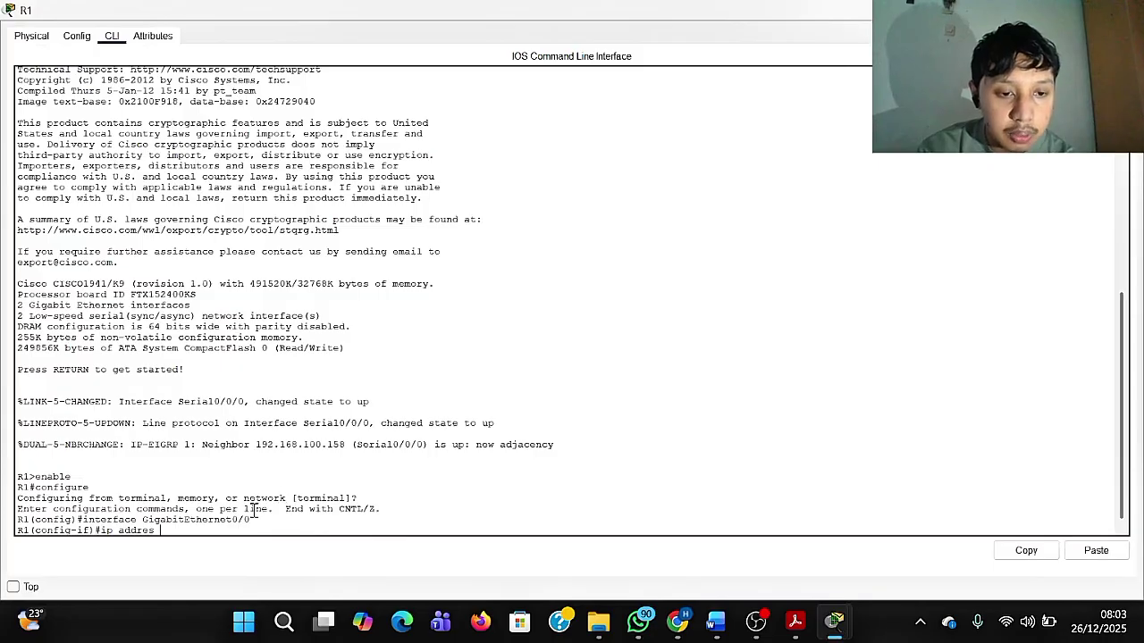
right_click(222, 529)
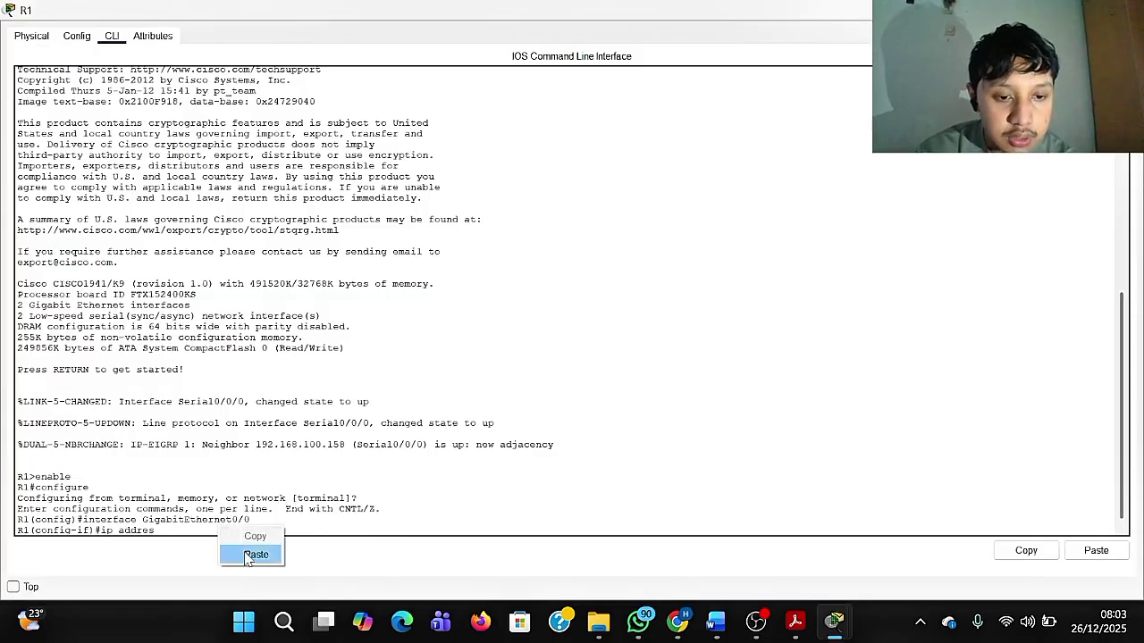
click(250, 554)
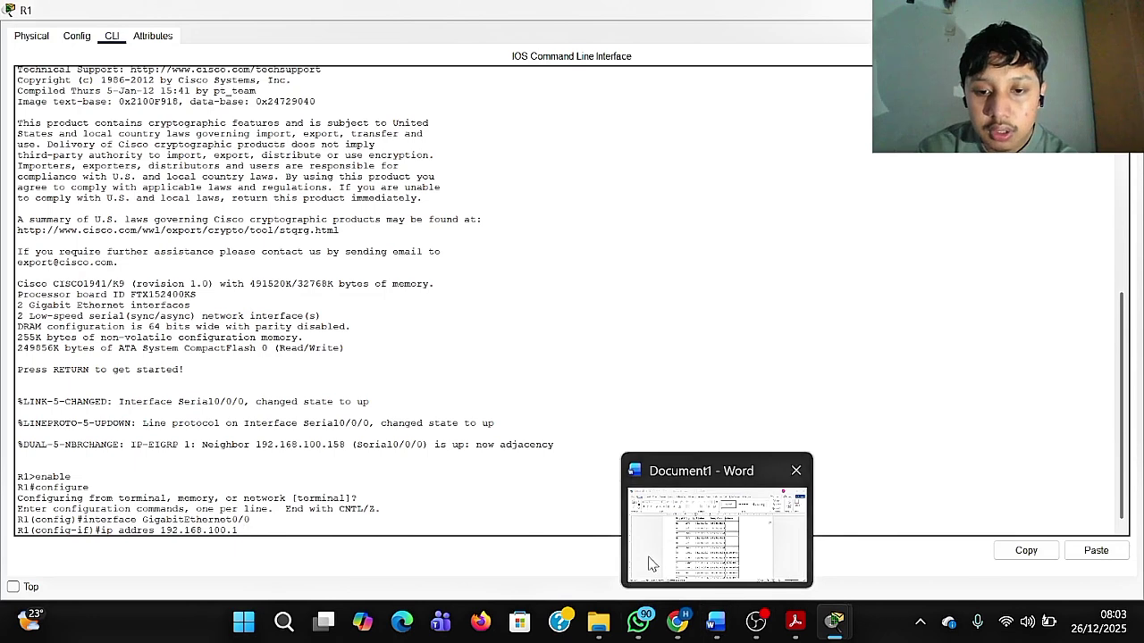
Copy the G0/0 subnet mask 255.255.255.224 from the Word table, append it to R1's ip addres command and run it.
click(718, 626)
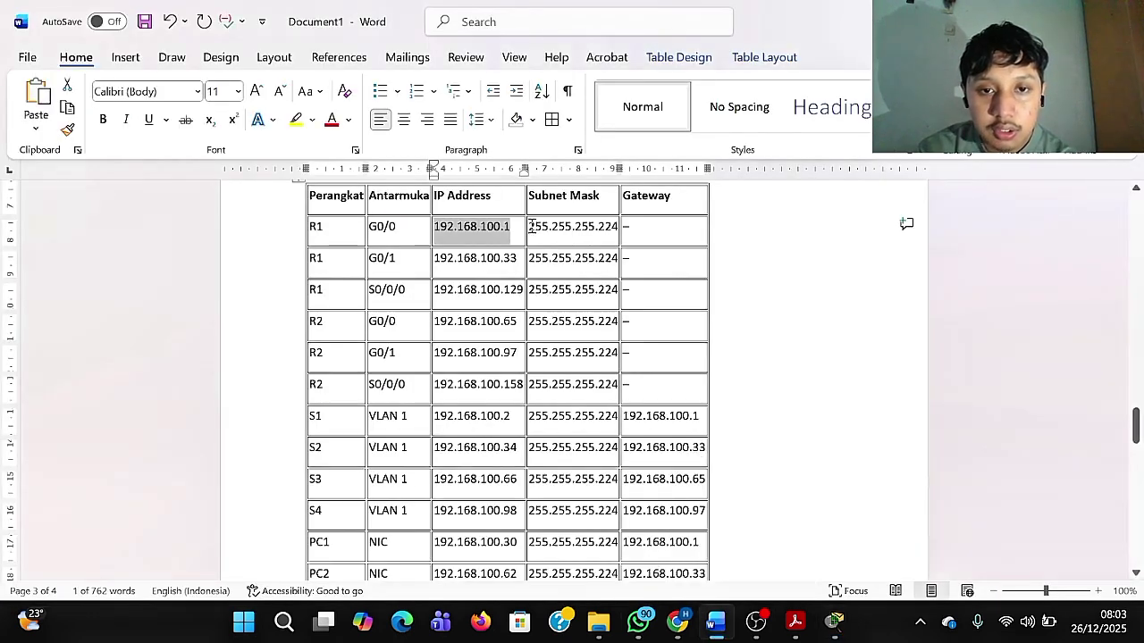
drag(532, 226, 623, 234)
key(ctrl+c)
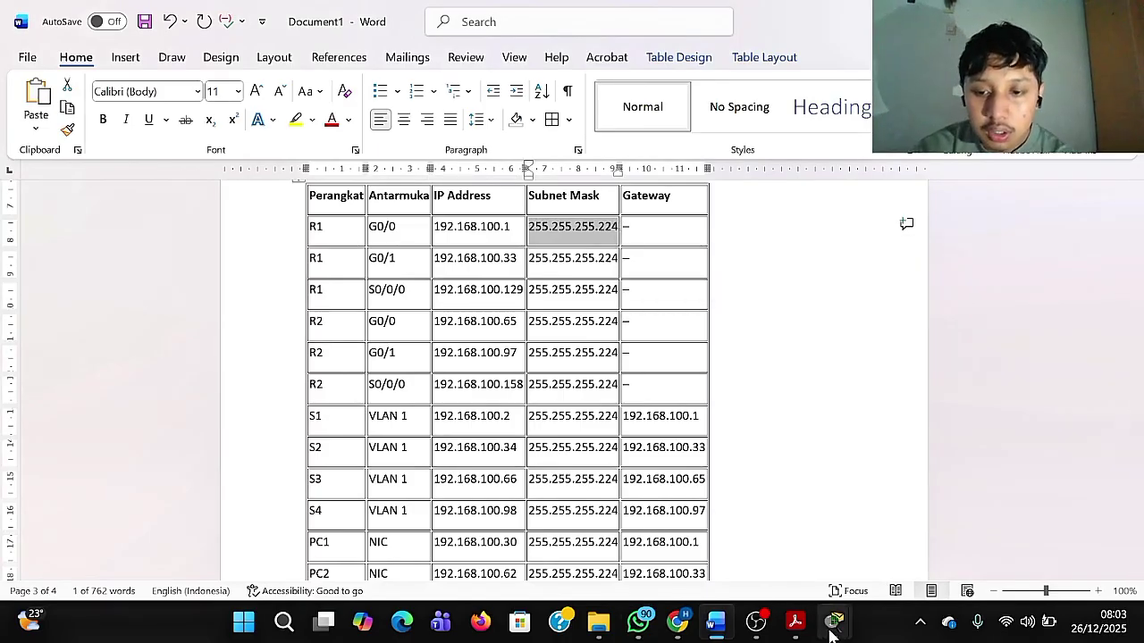
mouse_move(831, 634)
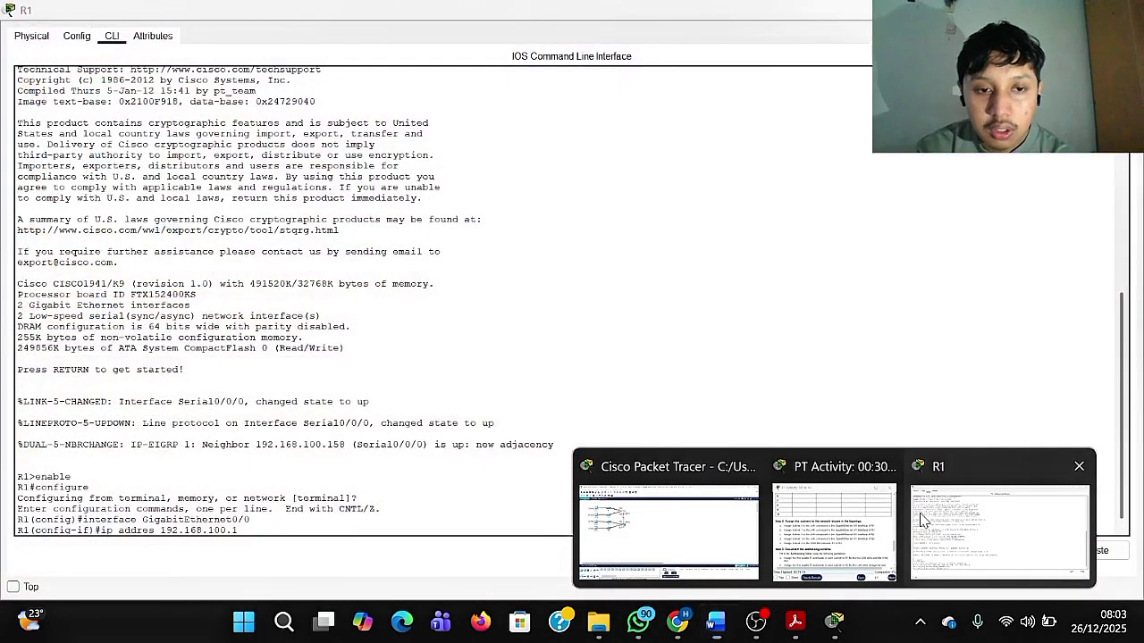
click(1033, 525)
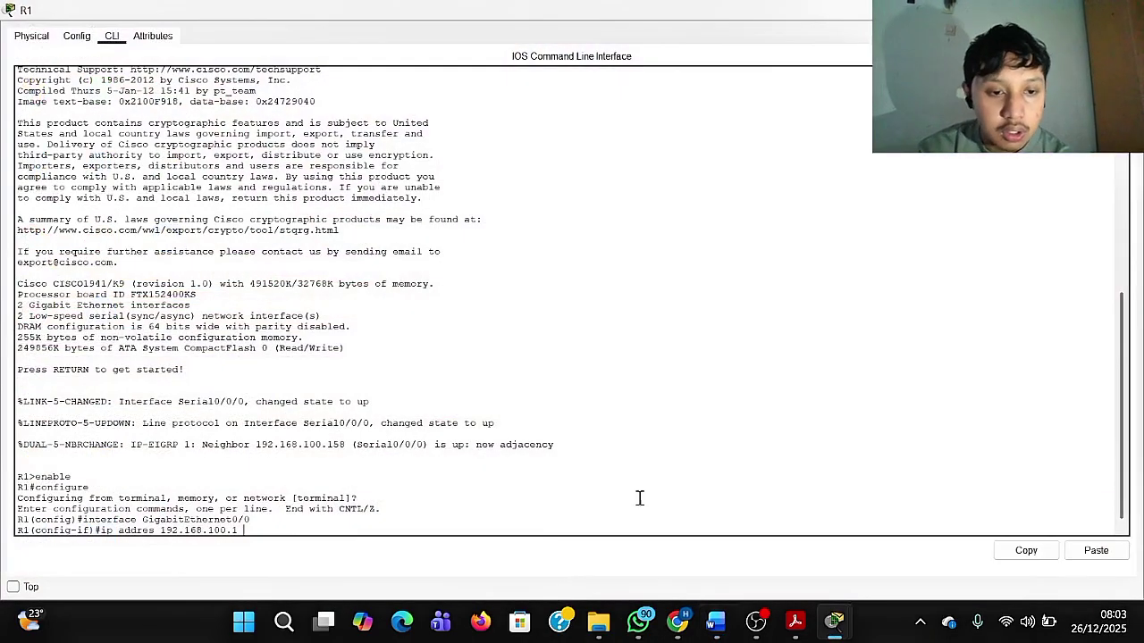
right_click(523, 487)
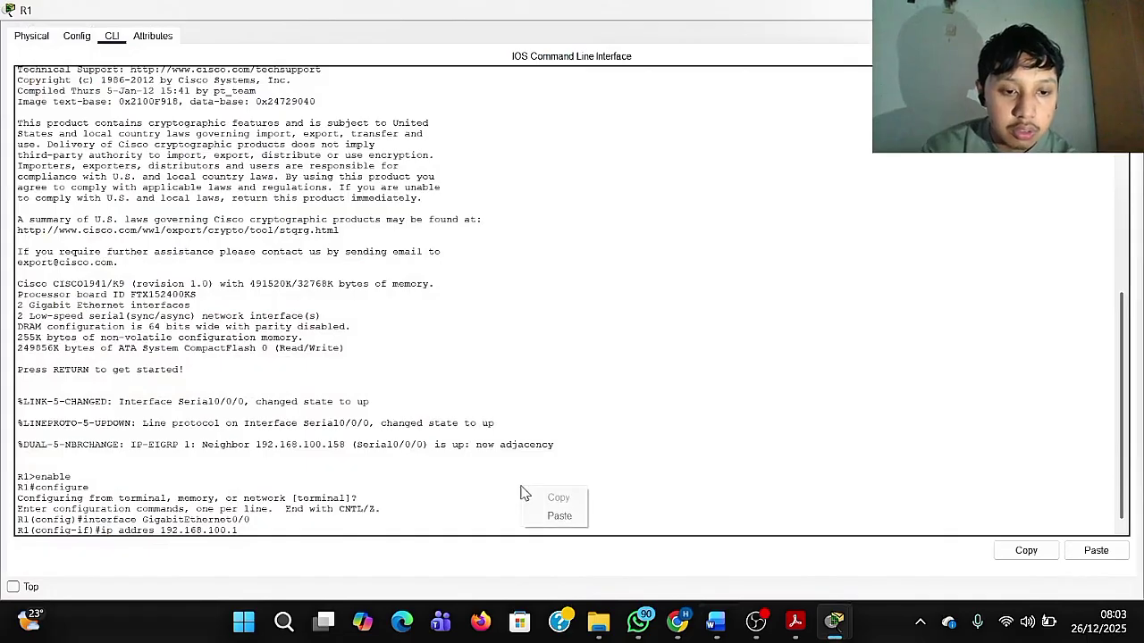
click(547, 514)
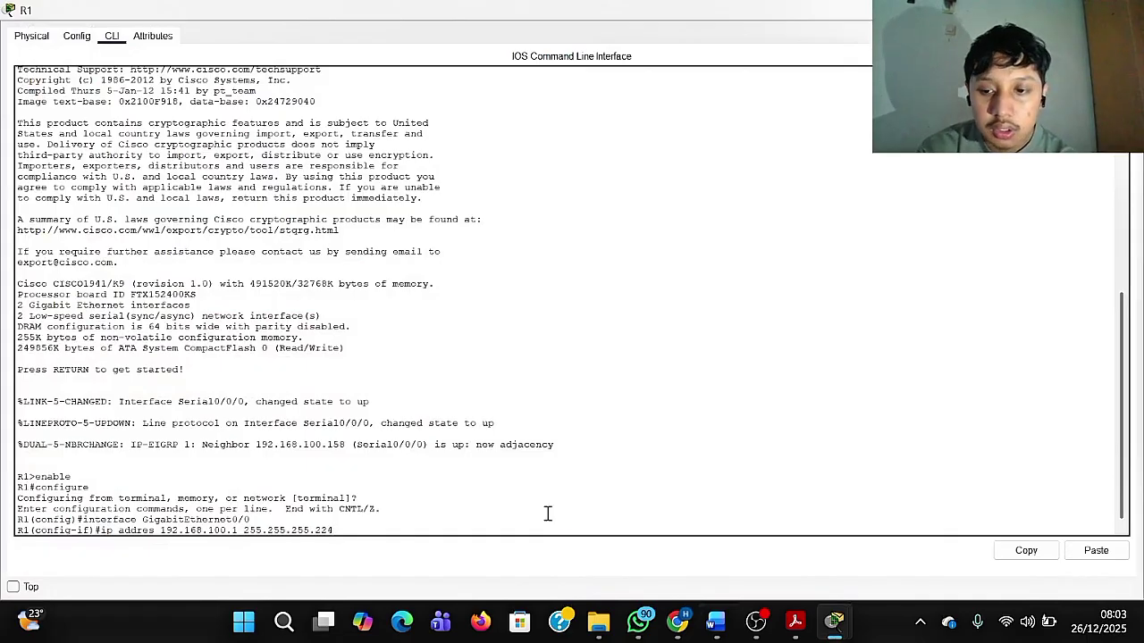
key(Return)
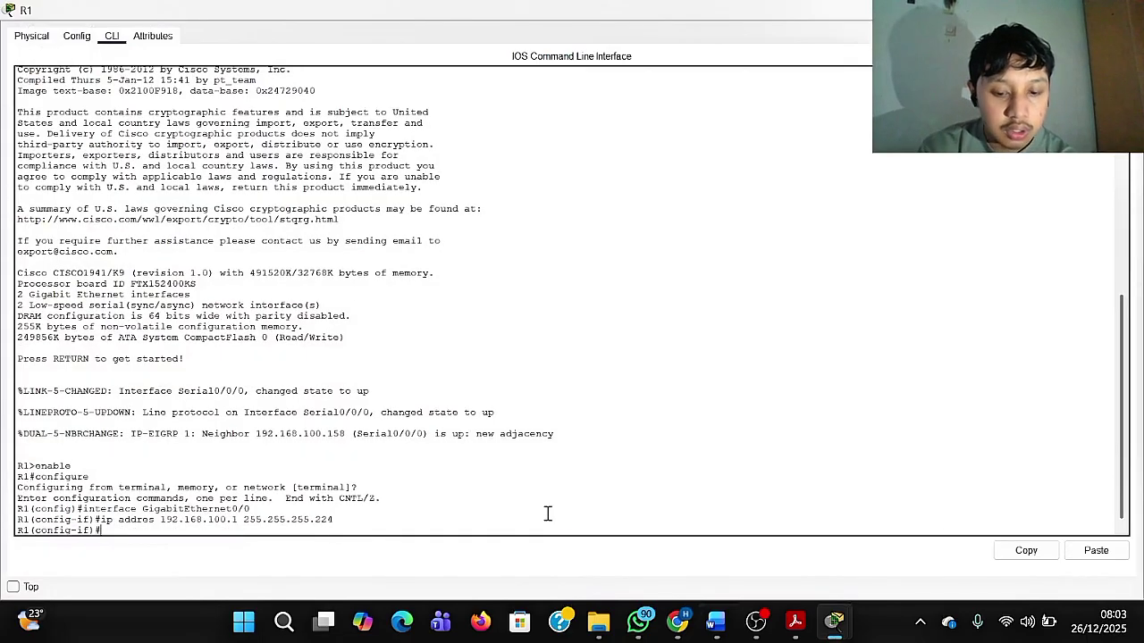
Enable R1's GigabitEthernet0/0 interface with no shutdown.
text(no s)
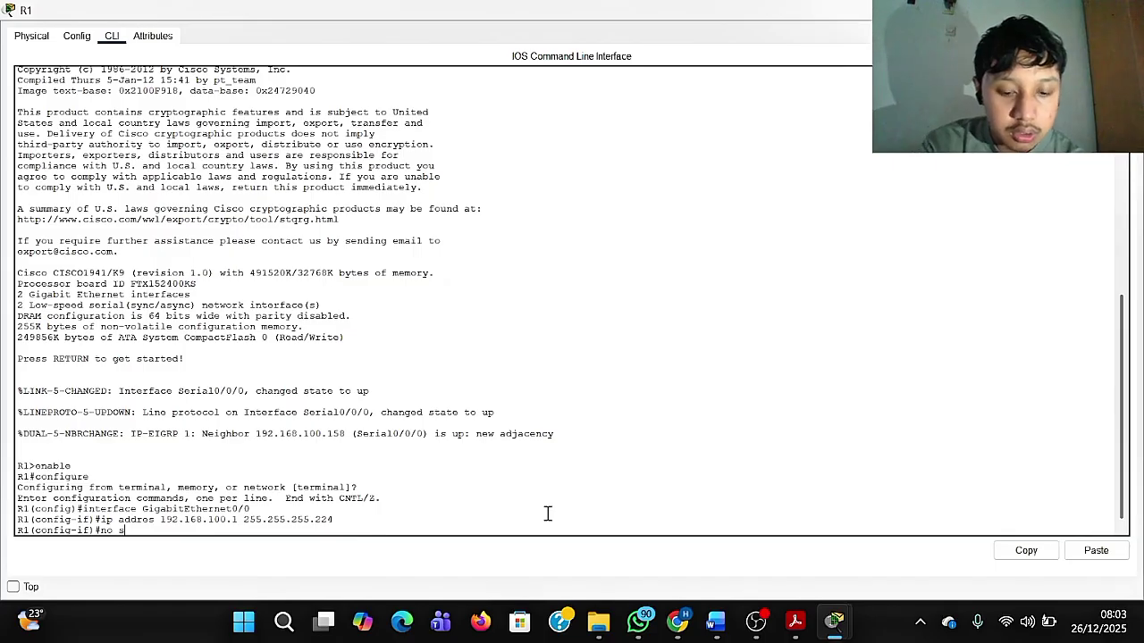
text(hu)
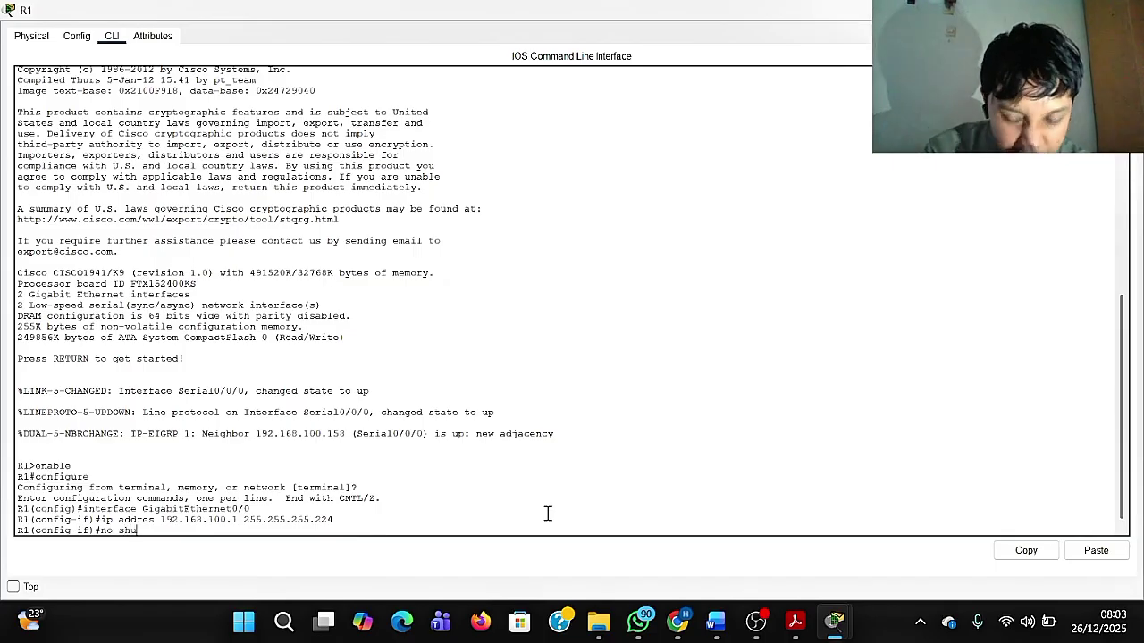
text(tdown)
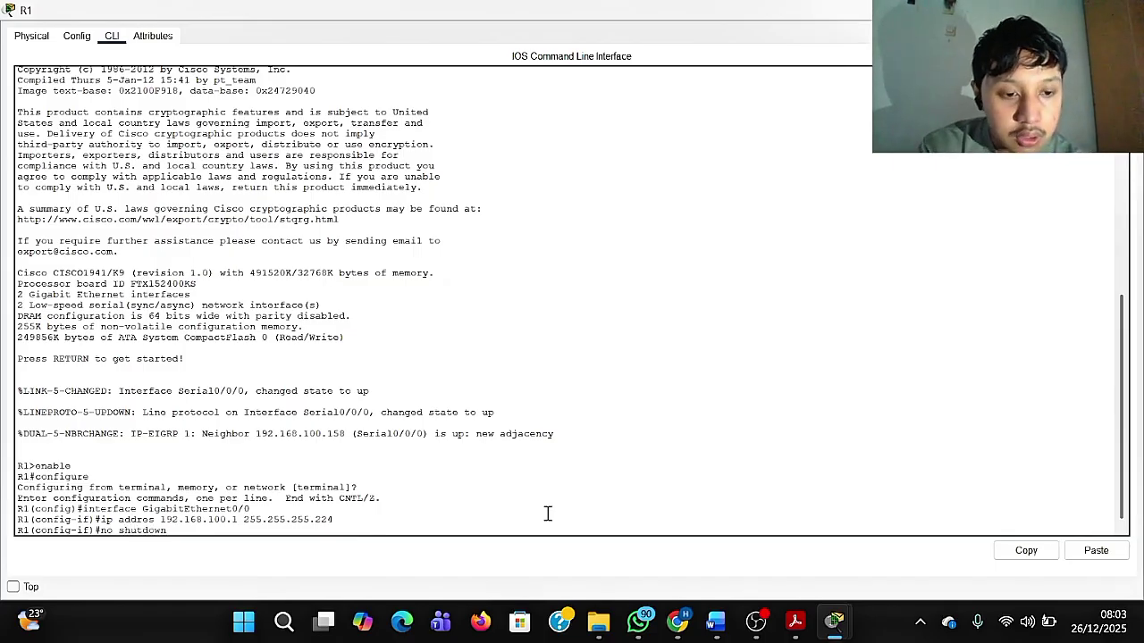
key(Return)
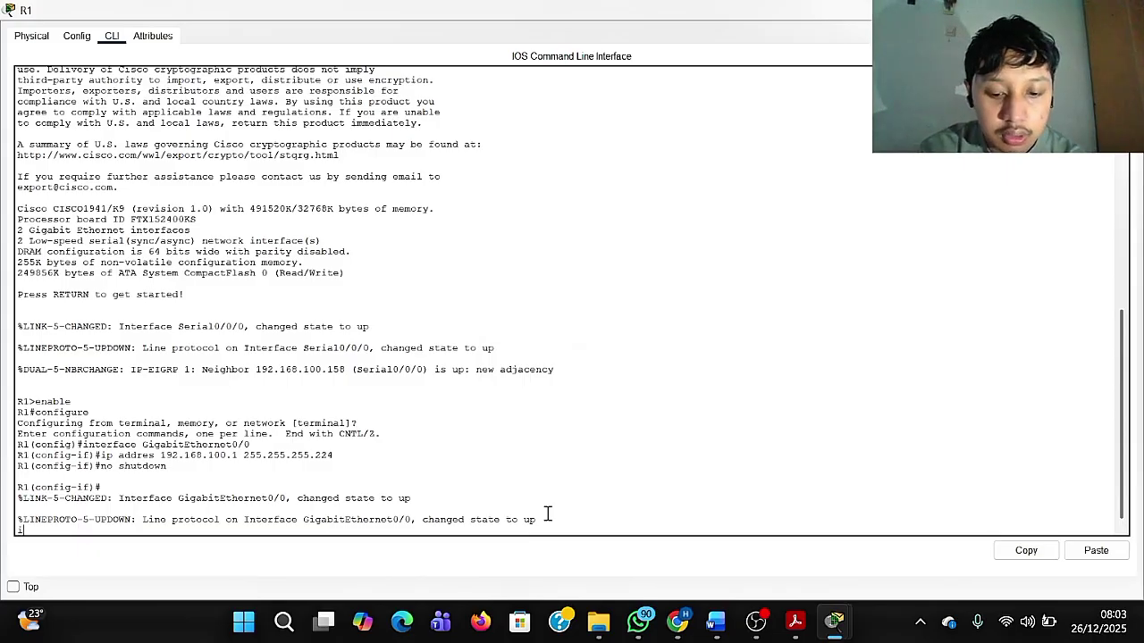
Change R1's interface configuration context to GigabitEthernet0/1.
text(ter)
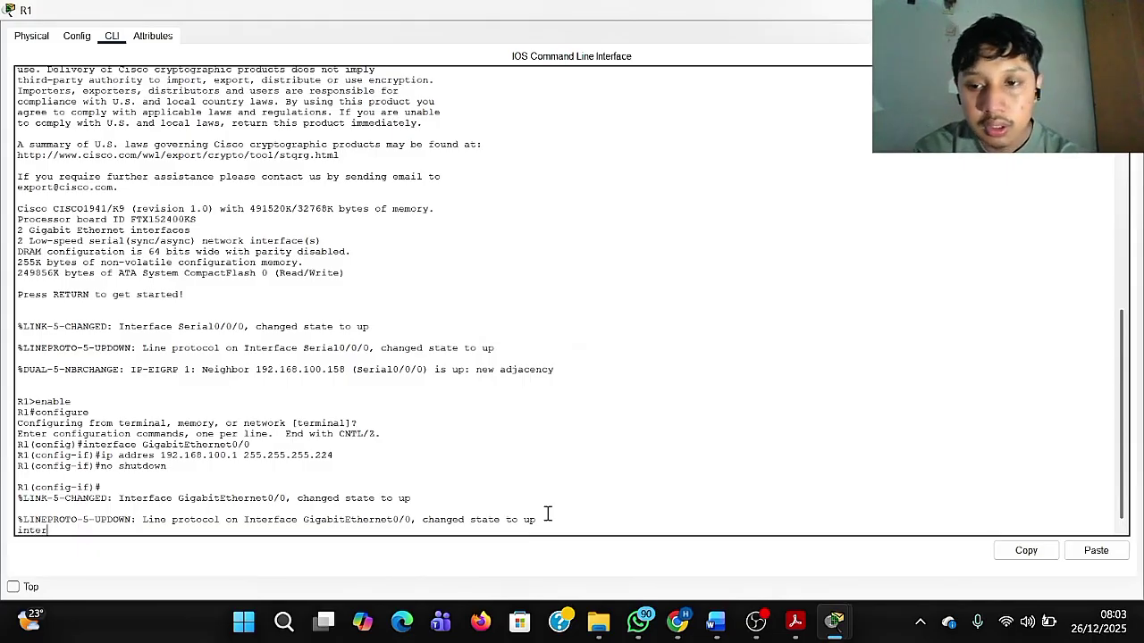
text(face )
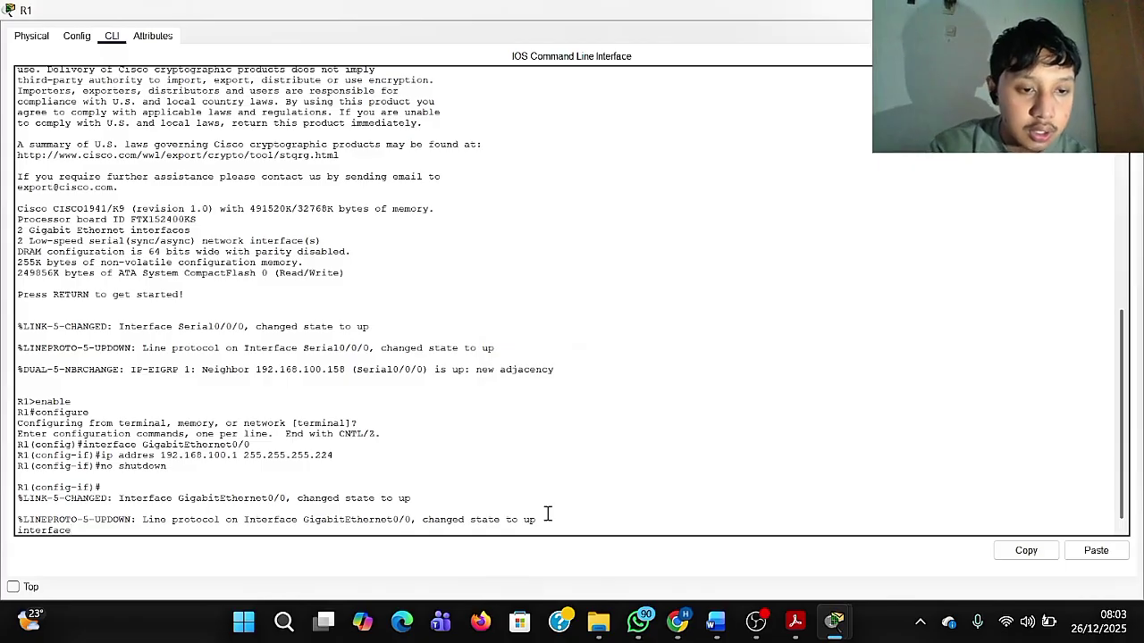
text(Gi)
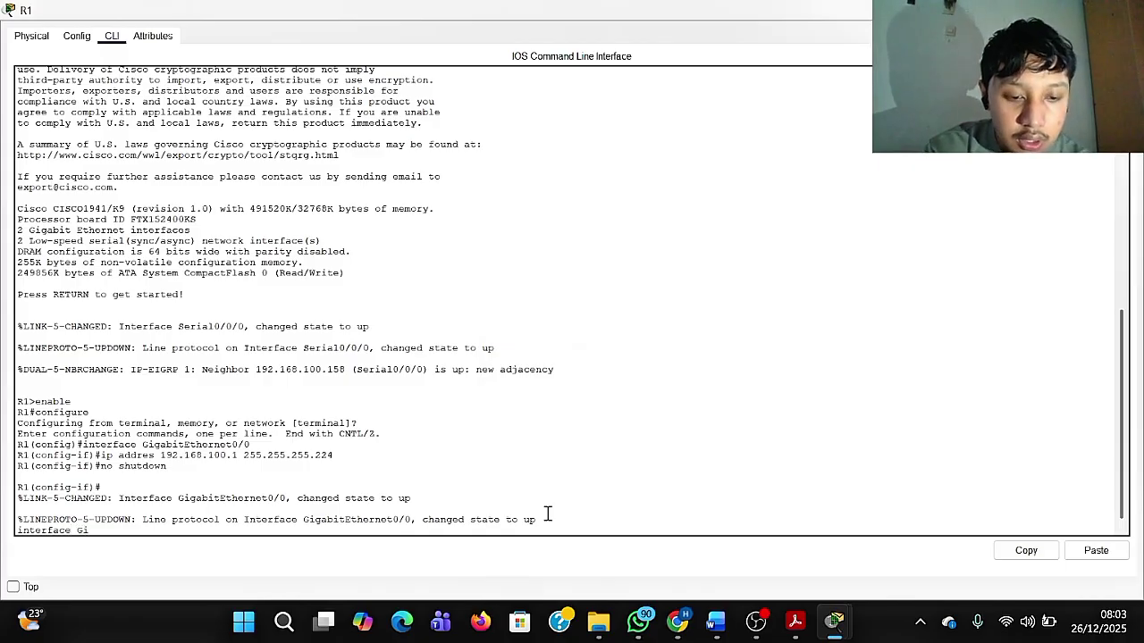
text(ga)
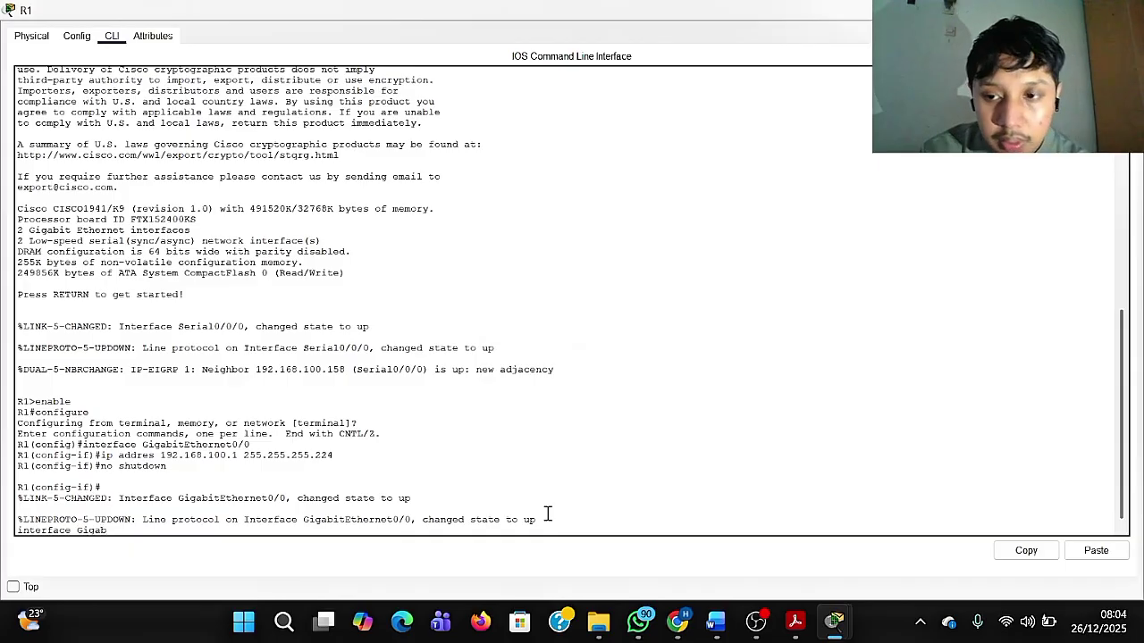
text(bitE)
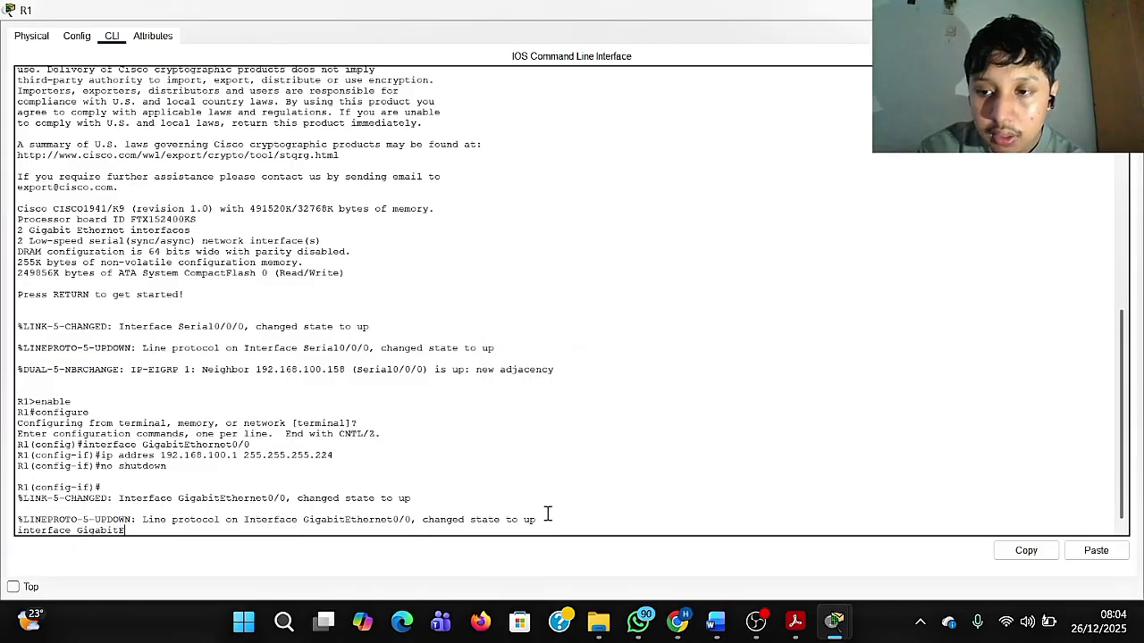
text(thernet0/1)
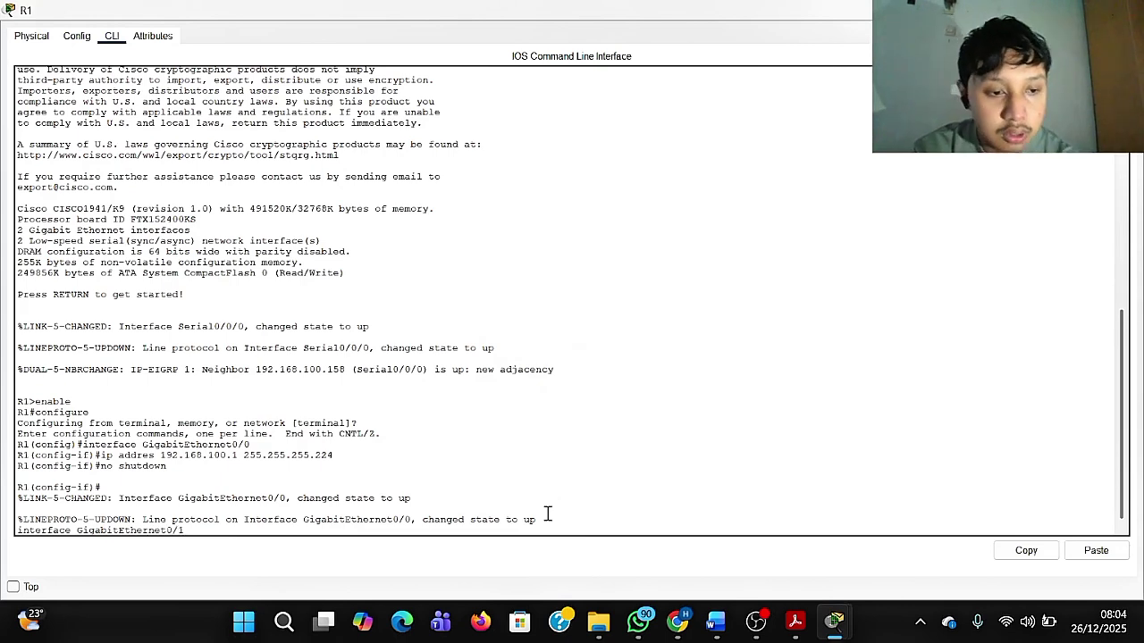
key(Return)
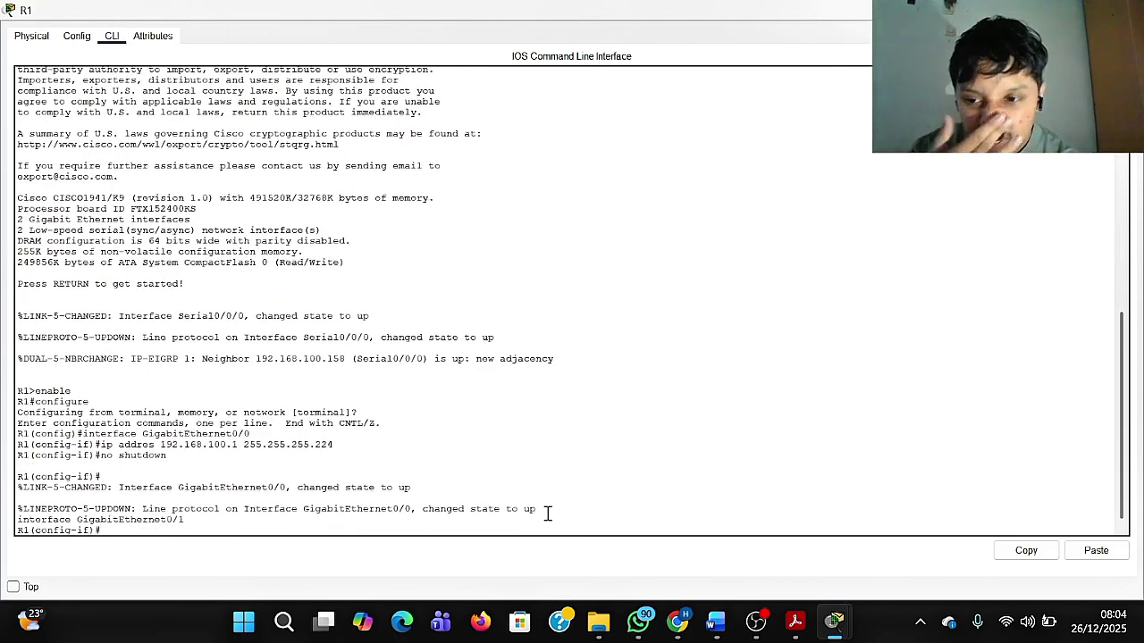
Start an ip addres command for R1's GigabitEthernet0/1 and paste in 192.168.100.33, copied from the G0/1 row of the Word table.
text(ip)
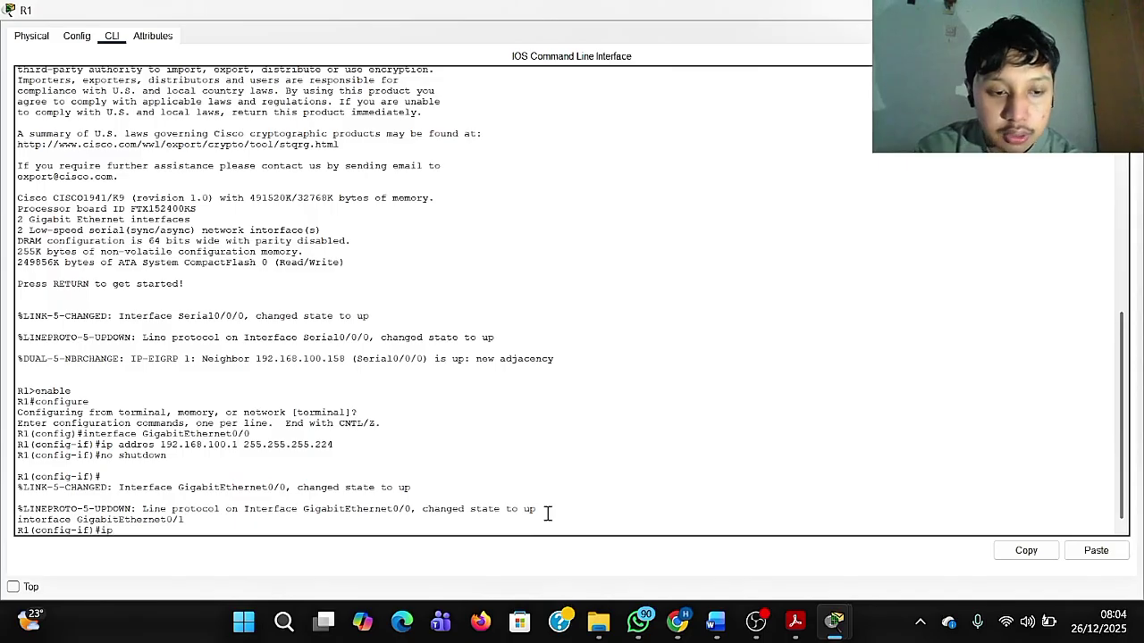
text( a)
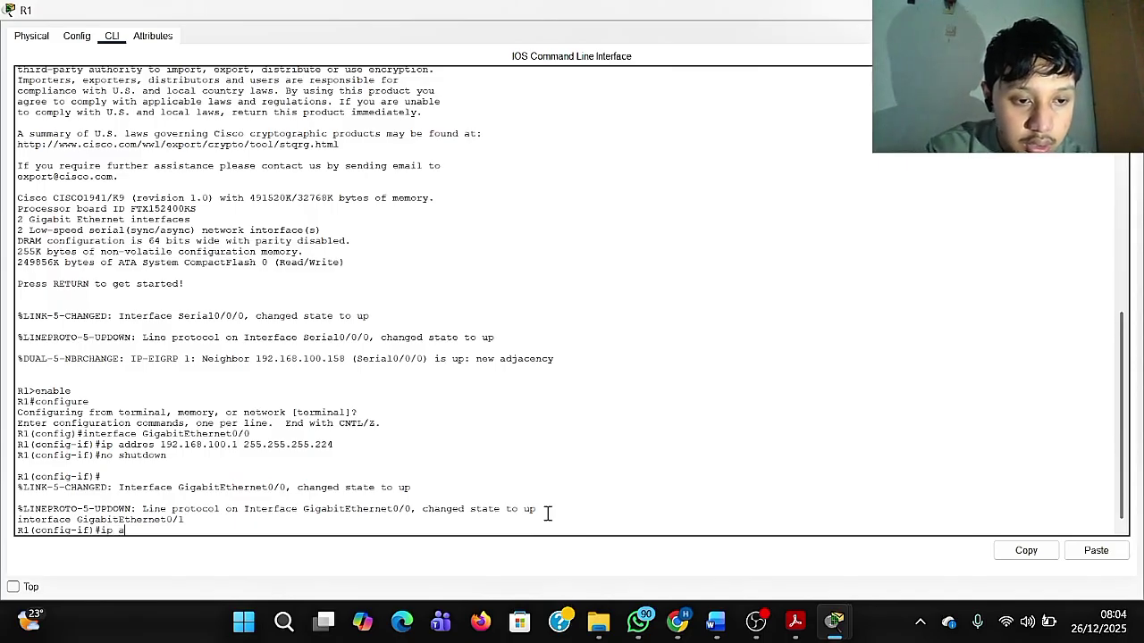
text(ddres)
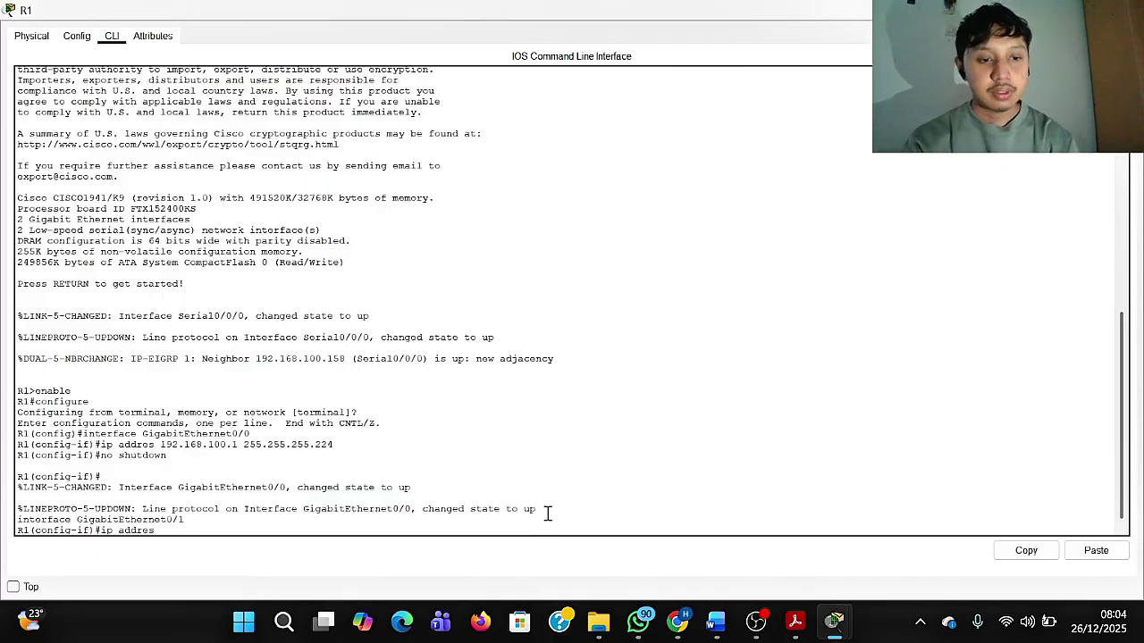
mouse_move(715, 621)
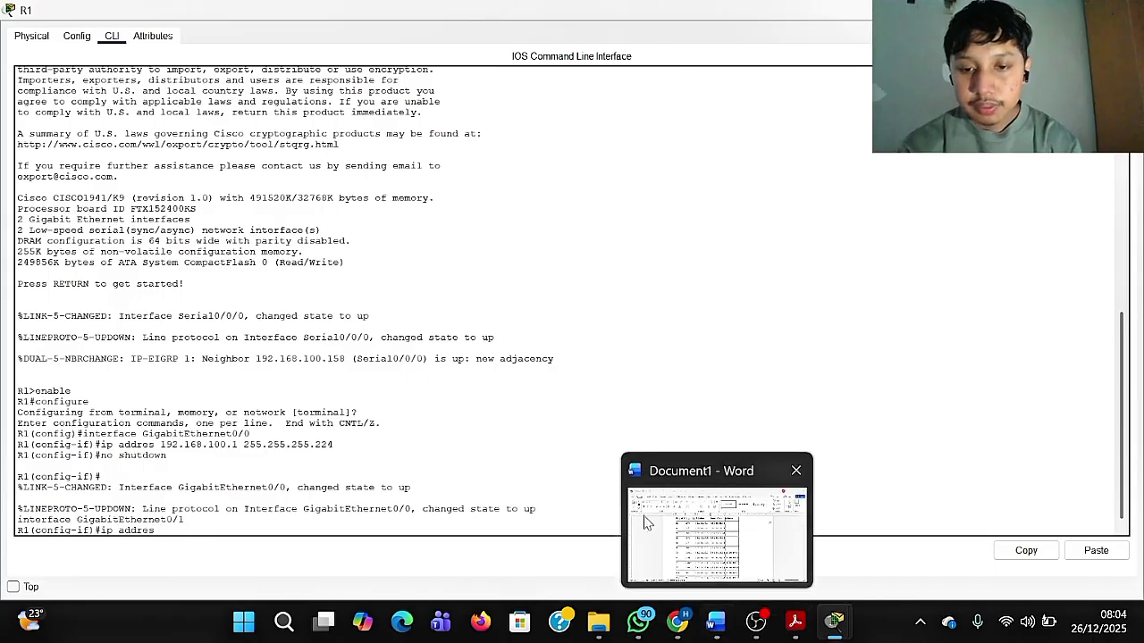
click(647, 523)
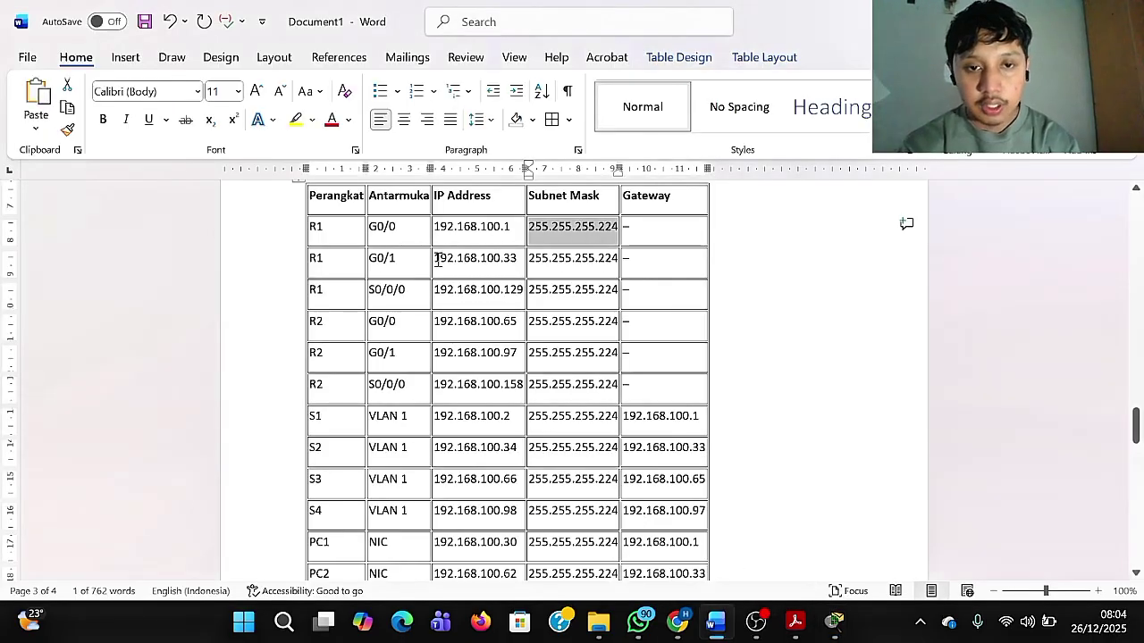
drag(438, 260, 520, 261)
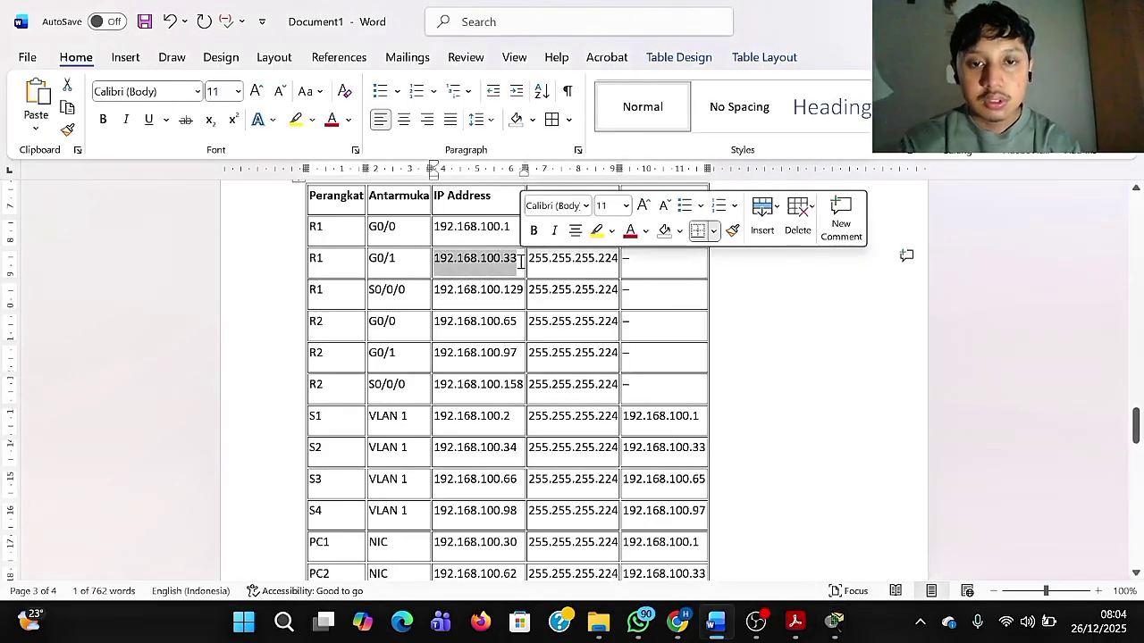
key(ctrl+c)
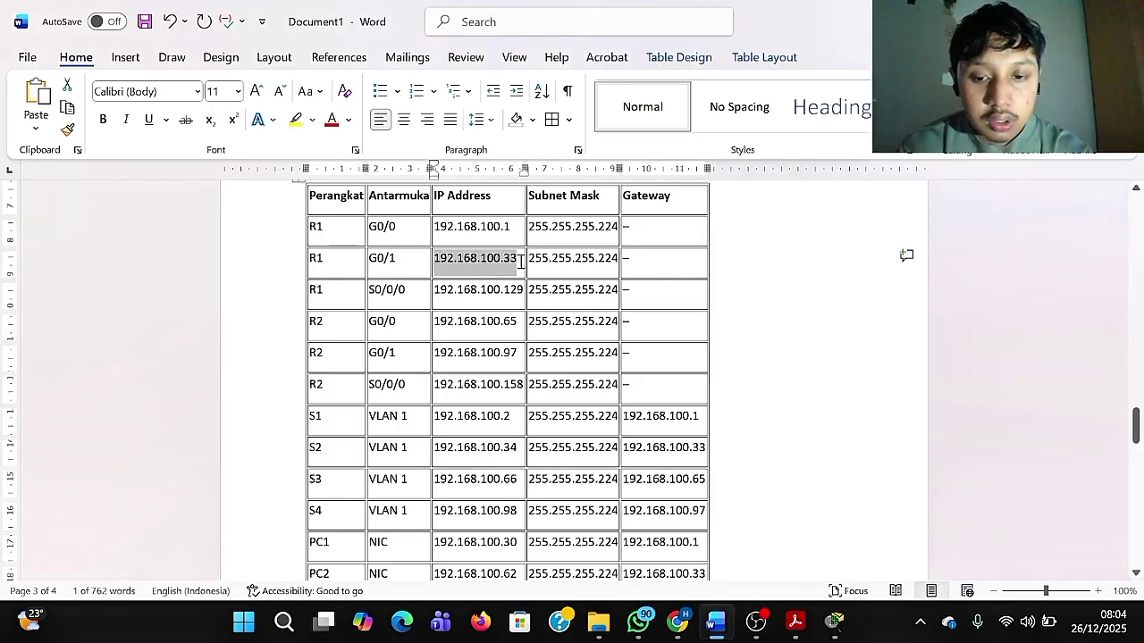
mouse_move(833, 621)
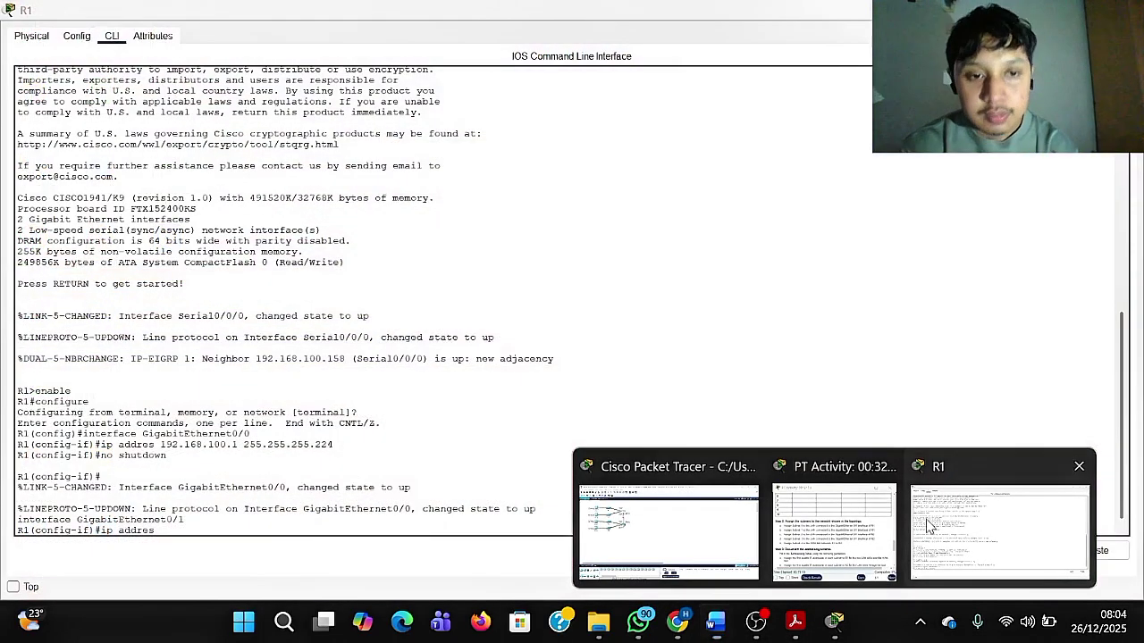
click(999, 532)
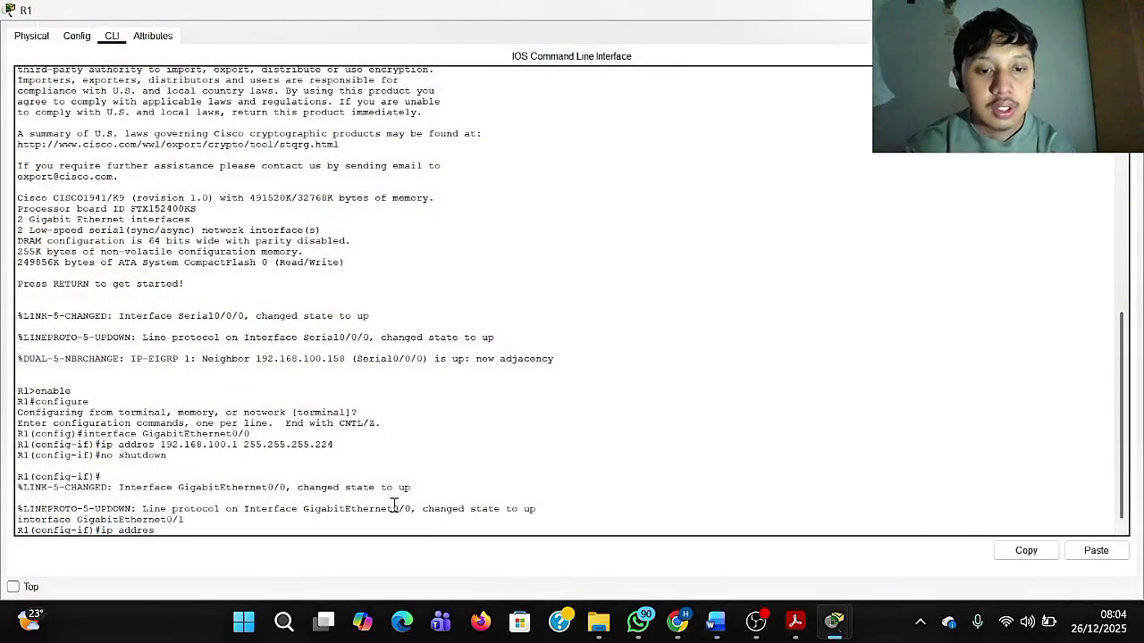
right_click(355, 530)
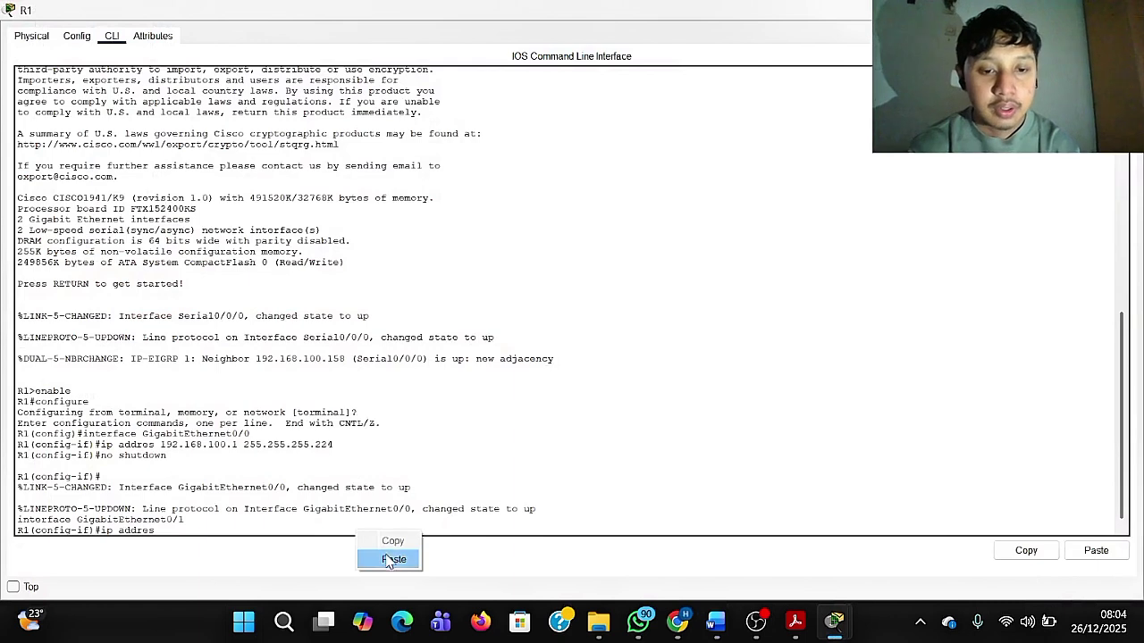
click(393, 560)
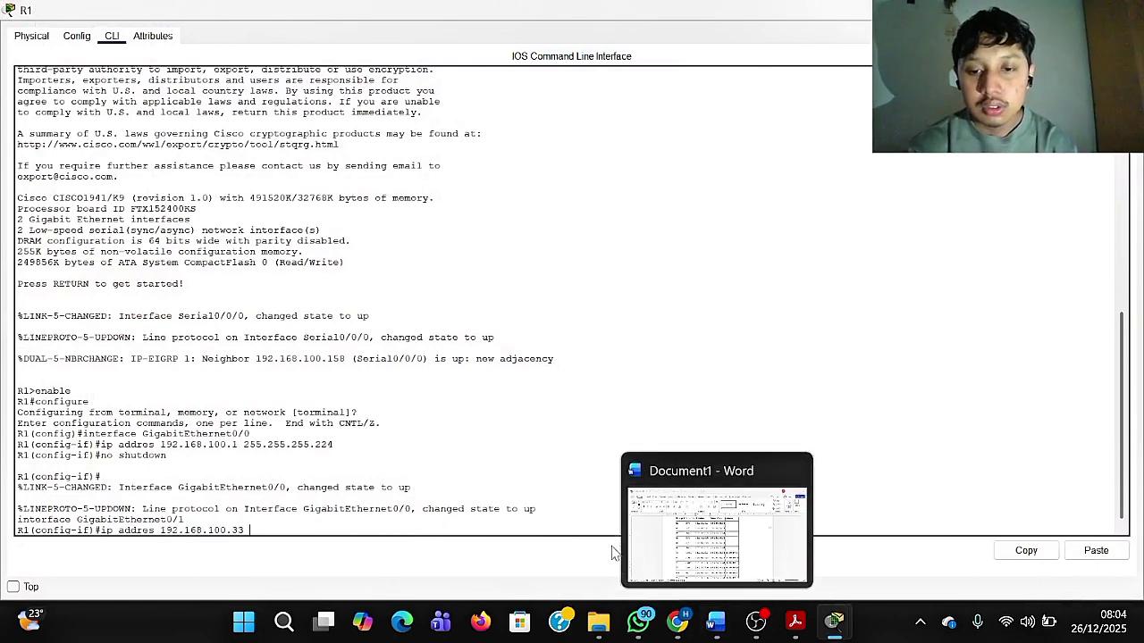
Copy R1's G0/1 subnet mask 255.255.255.224 from the Word table, append it to the ip addres command in Packet Tracer and run it.
click(679, 536)
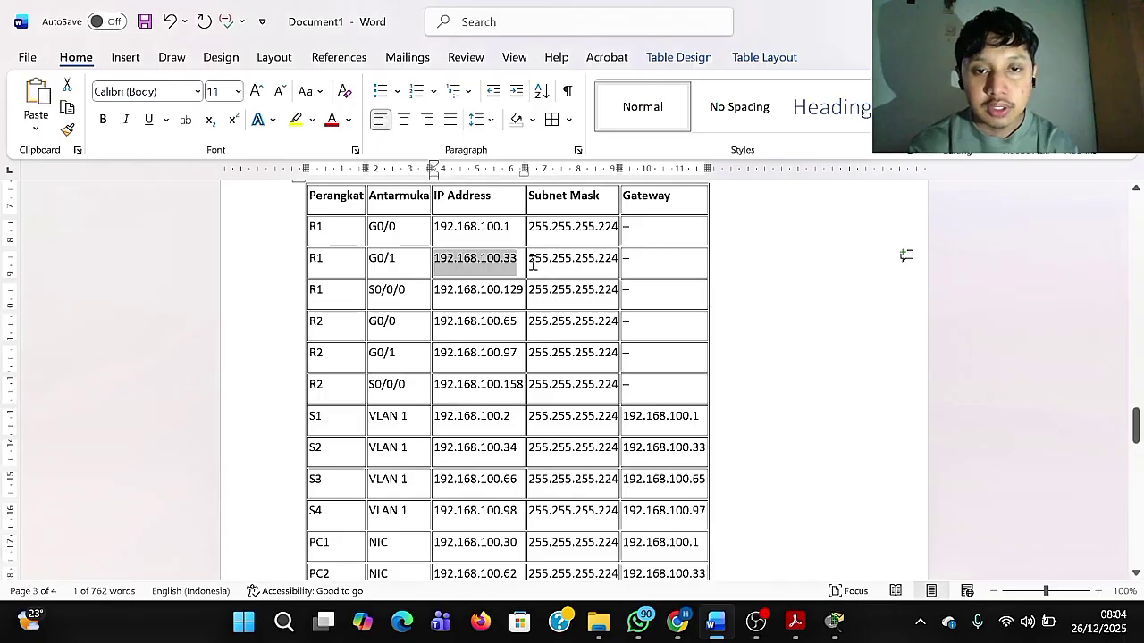
drag(530, 259, 617, 263)
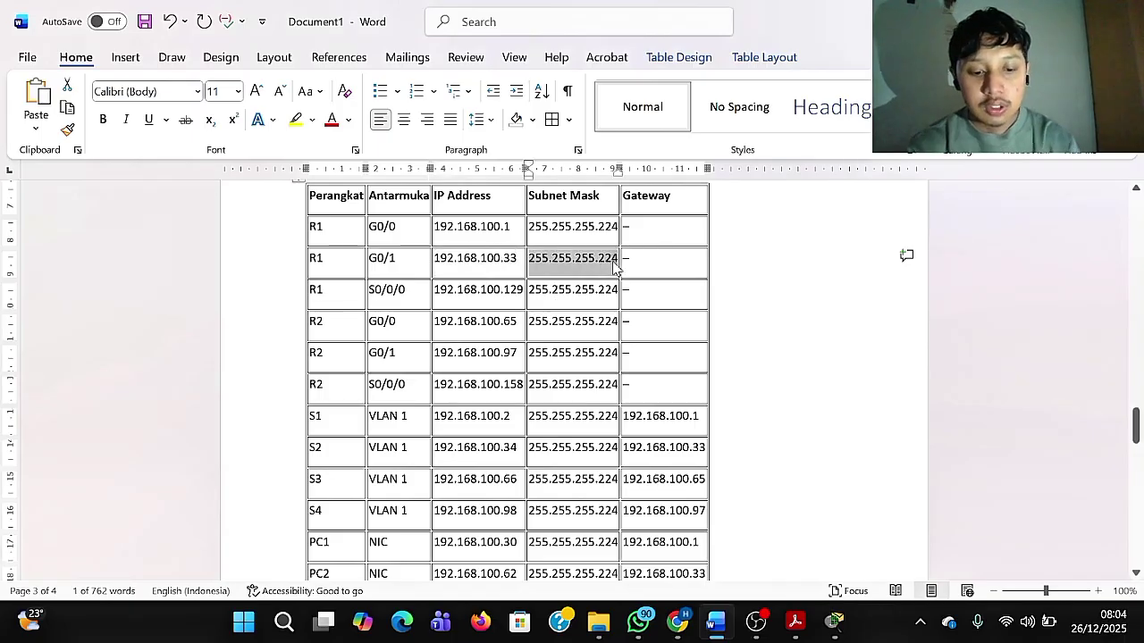
mouse_move(834, 621)
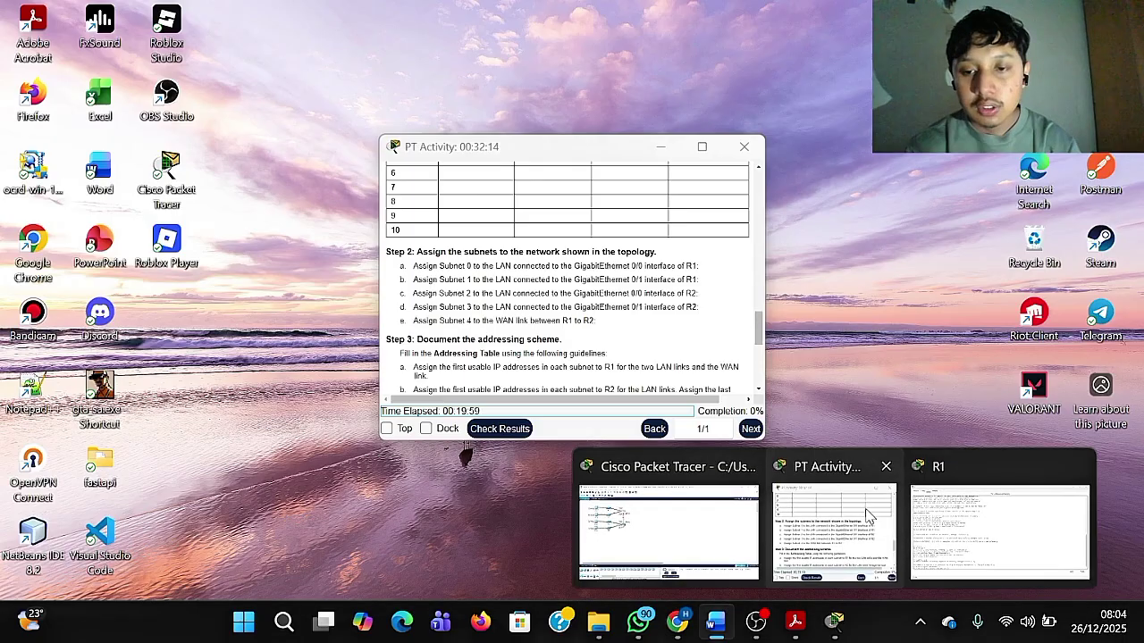
click(832, 518)
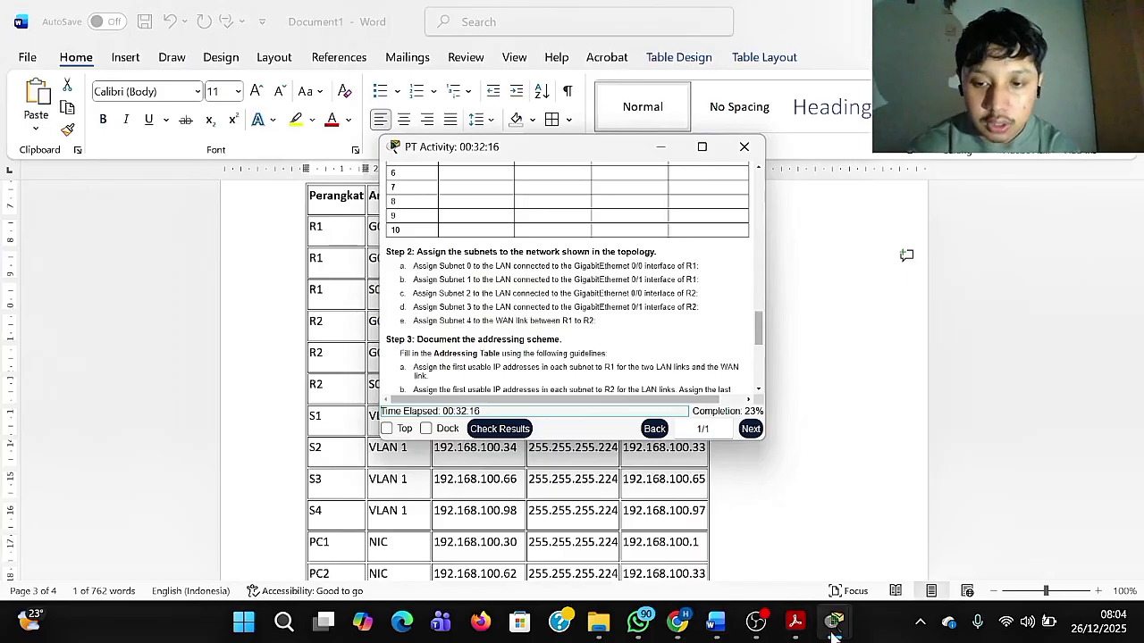
mouse_move(833, 625)
click(935, 559)
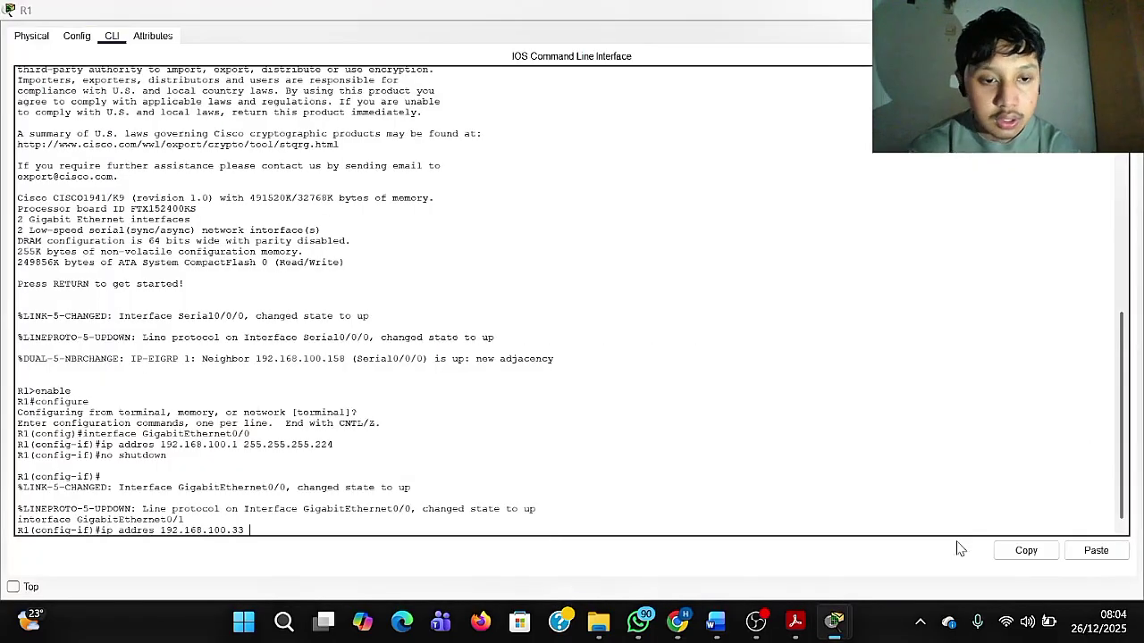
right_click(420, 468)
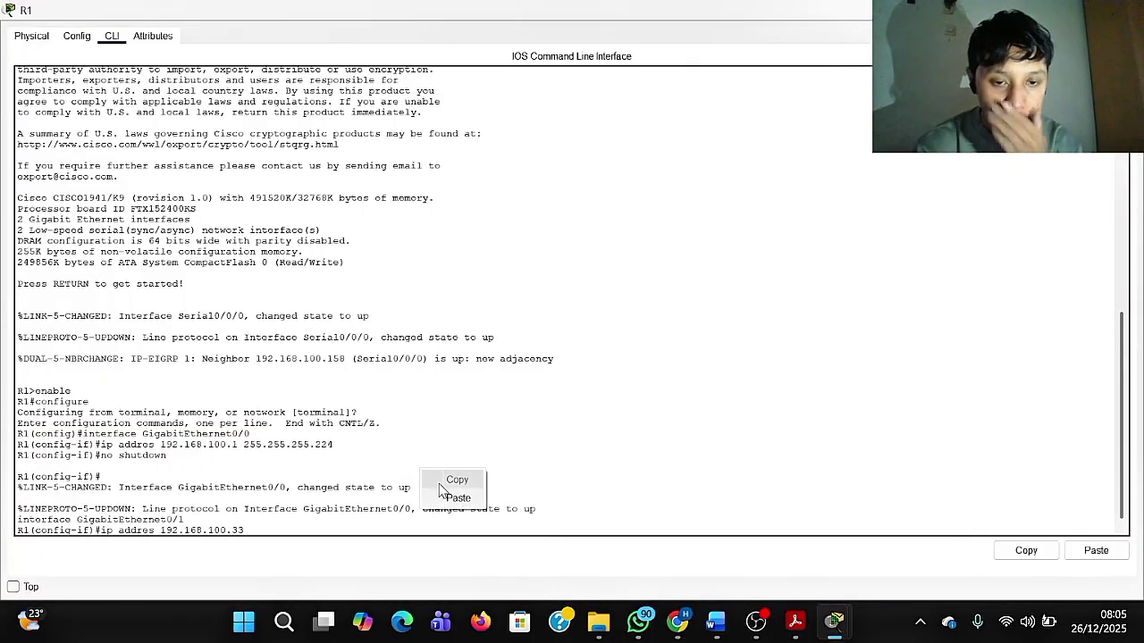
click(452, 498)
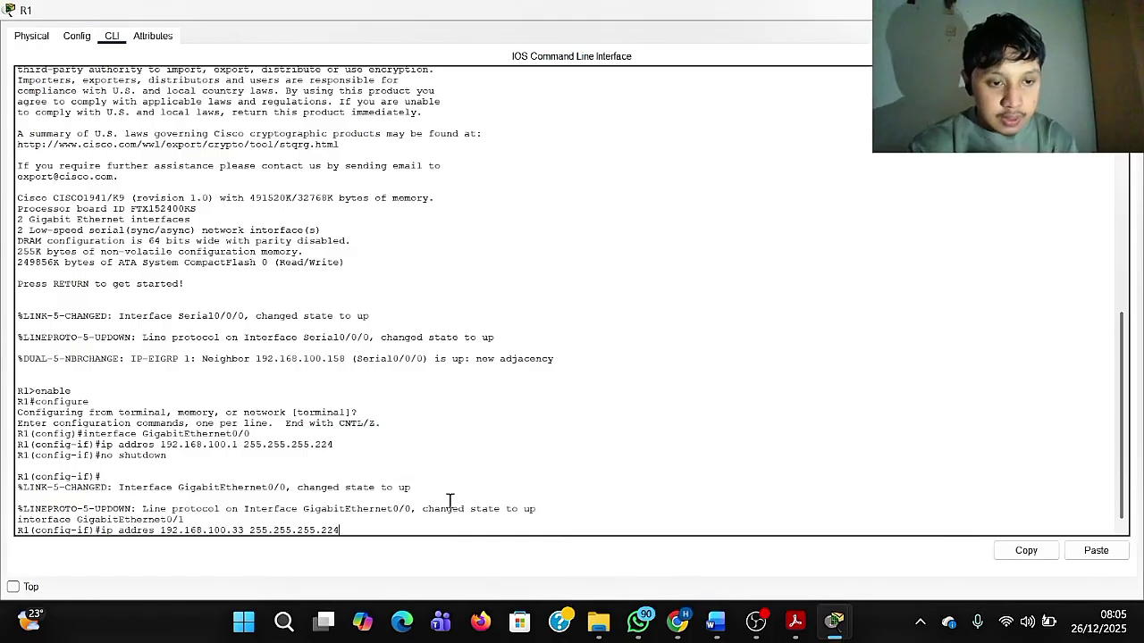
key(Return)
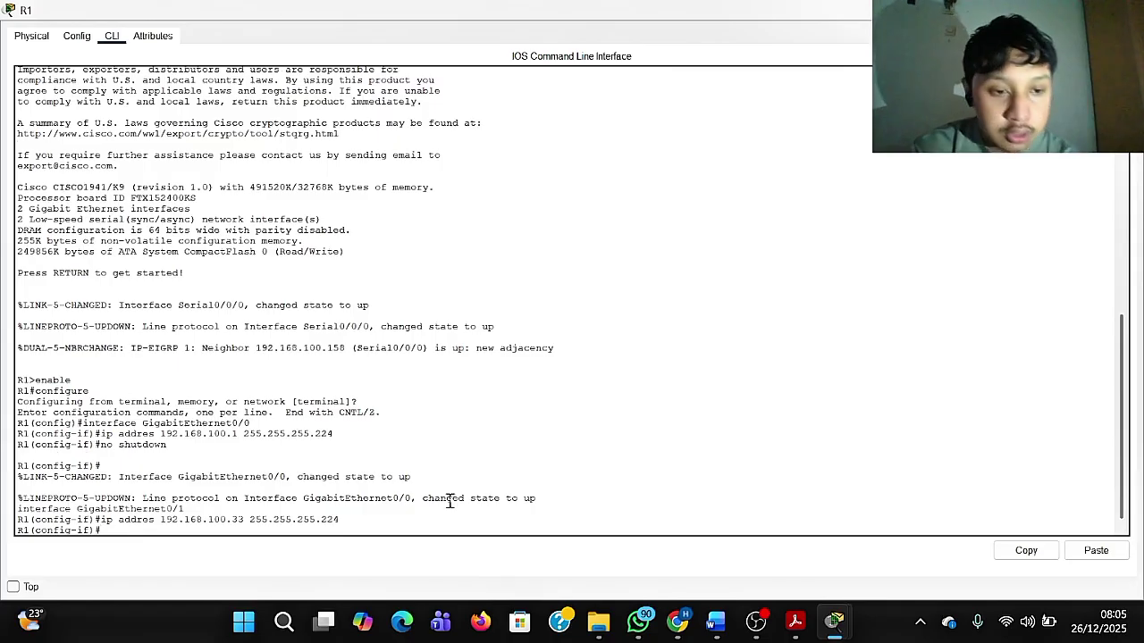
Enable R1's GigabitEthernet0/1 interface with no shutdown and leave configuration mode with end.
text(no sh)
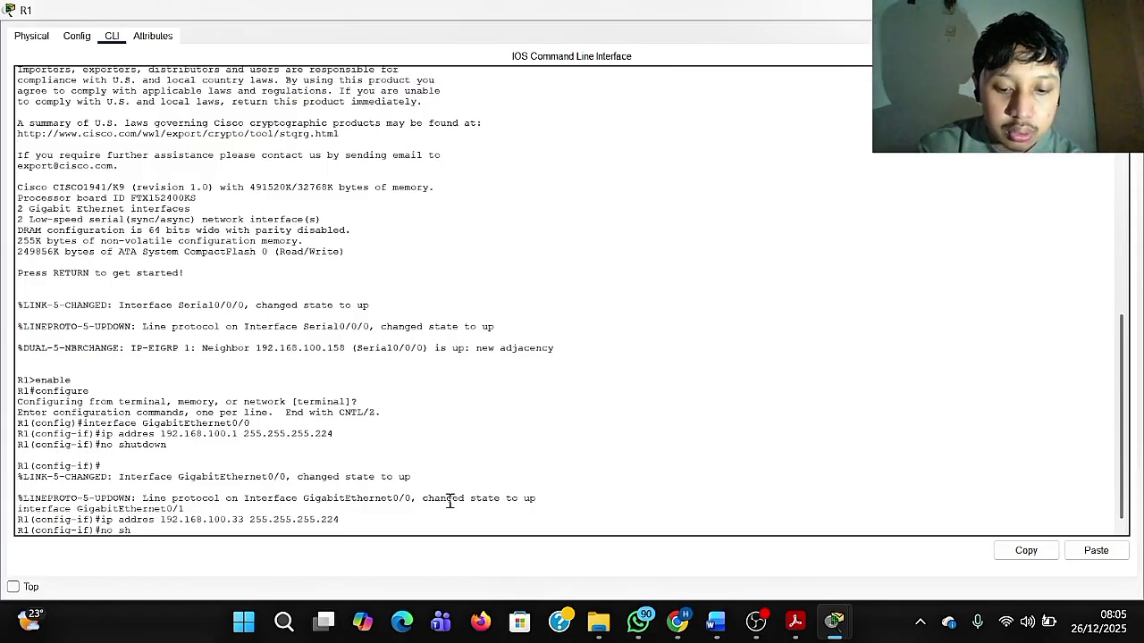
text(utdown)
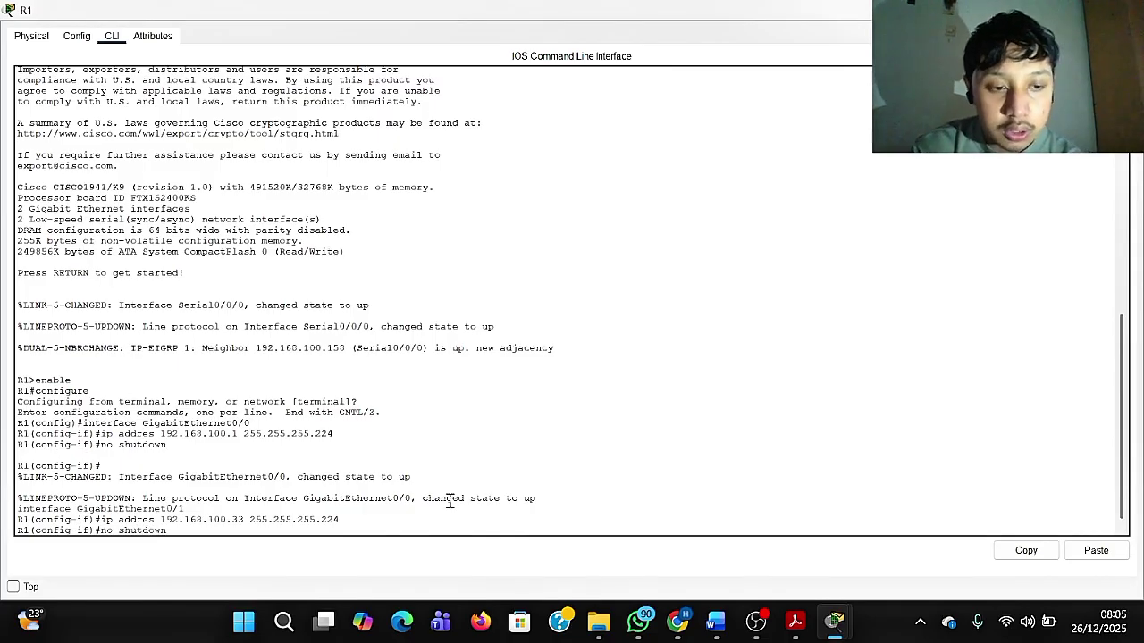
key(Return)
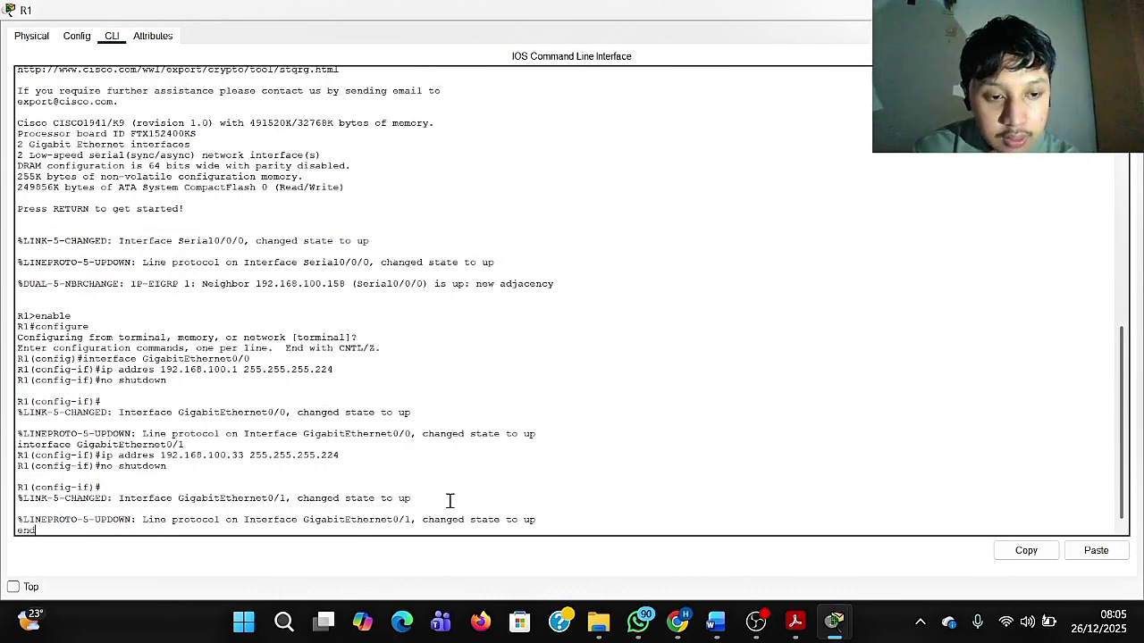
text(end)
key(Return)
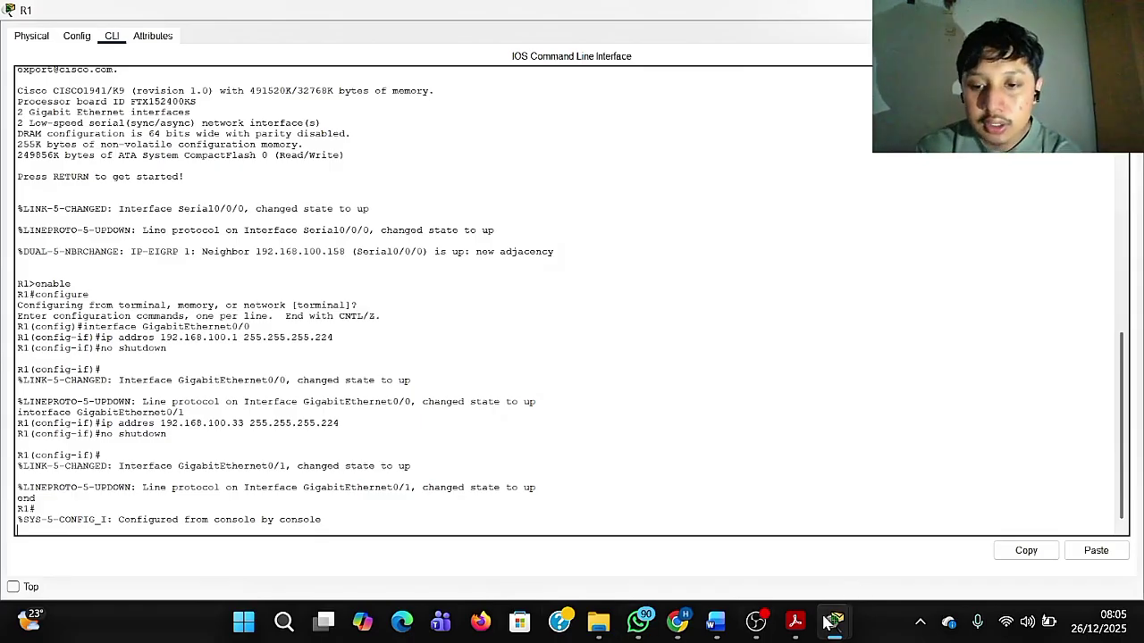
Read the S3 configuration instructions in the Word document and open switch S3's command line in Packet Tracer.
click(716, 623)
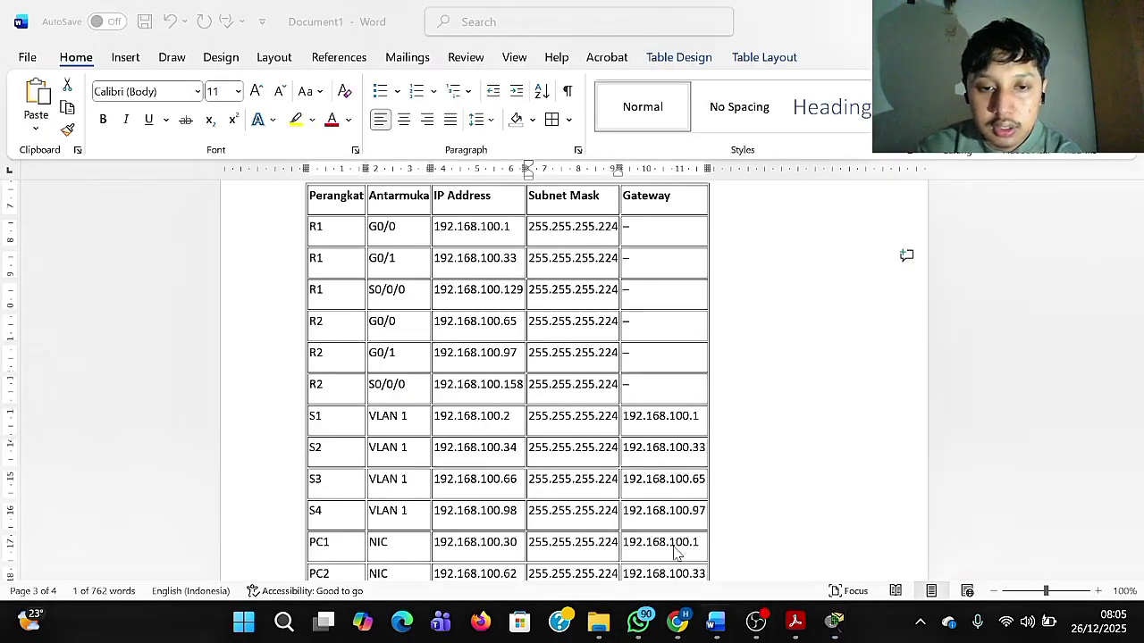
scroll(574, 444, down, 10)
scroll(574, 444, down, 2)
scroll(574, 444, up, 8)
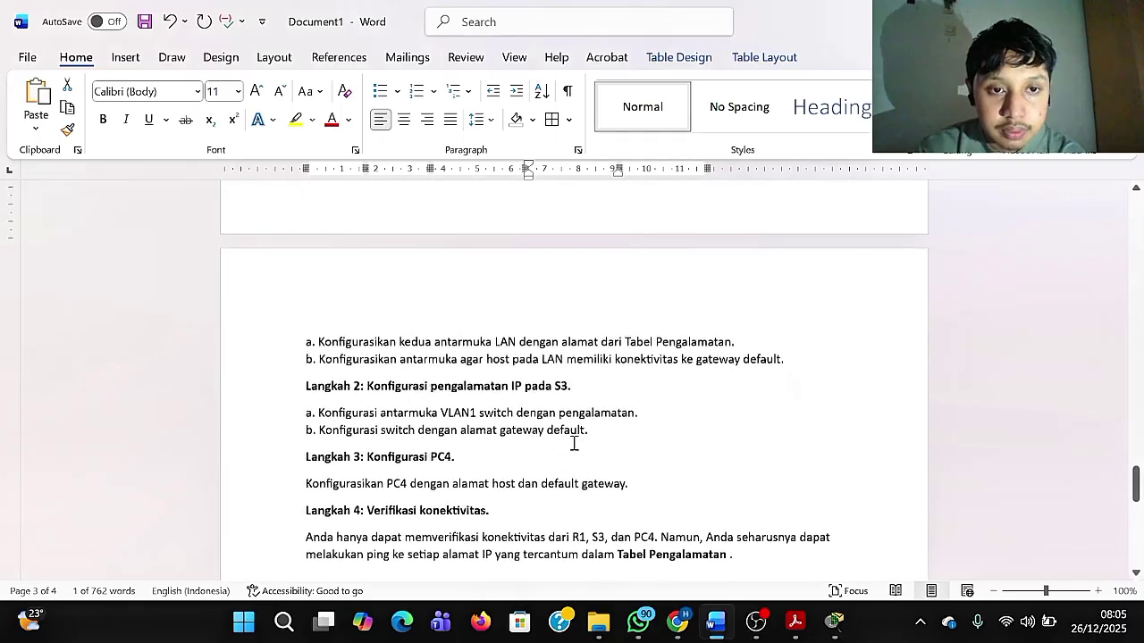
scroll(573, 444, down, 5)
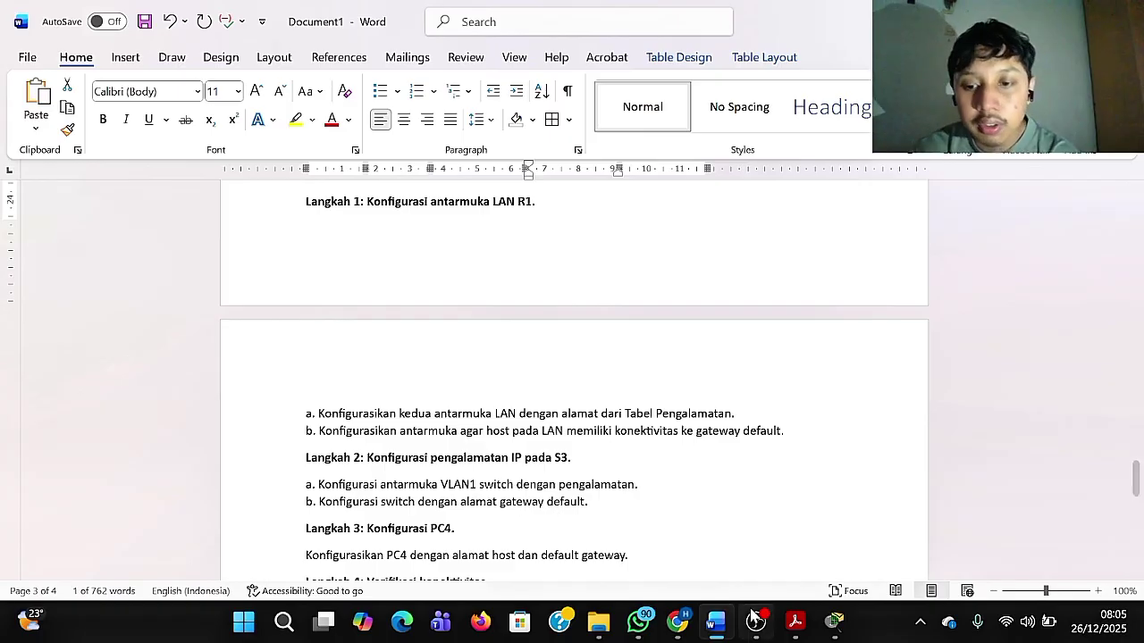
mouse_move(833, 621)
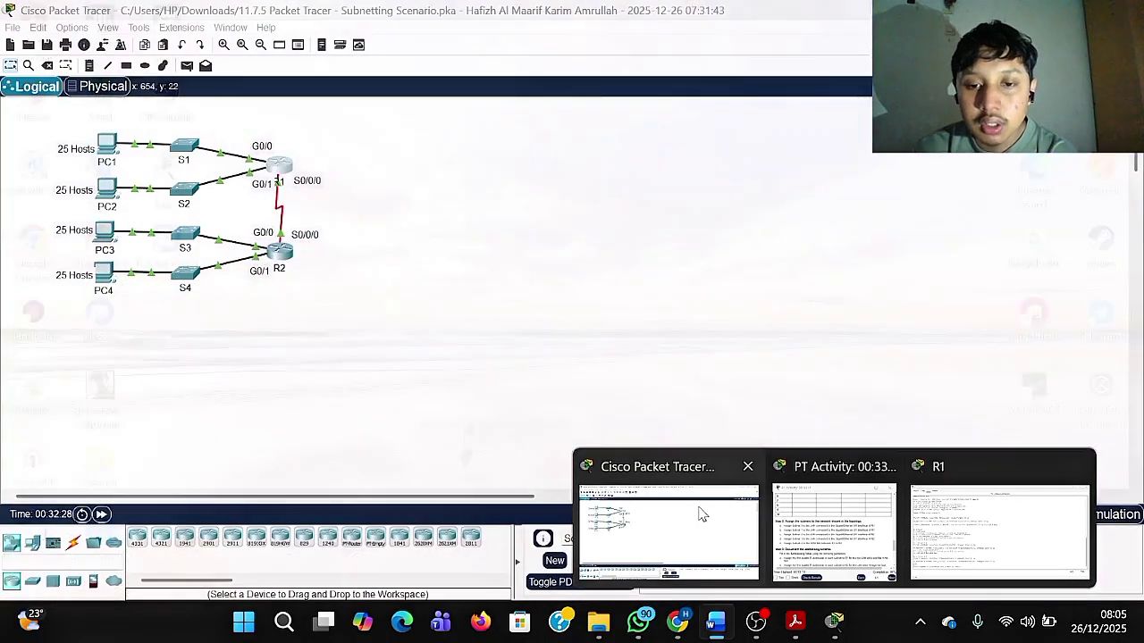
click(702, 512)
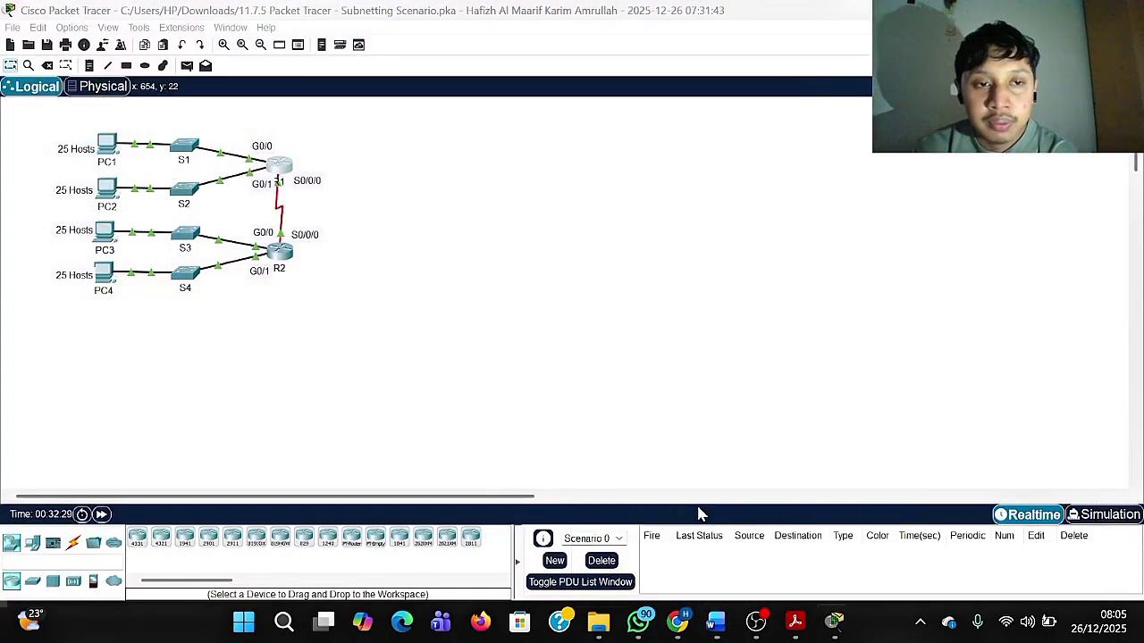
click(185, 239)
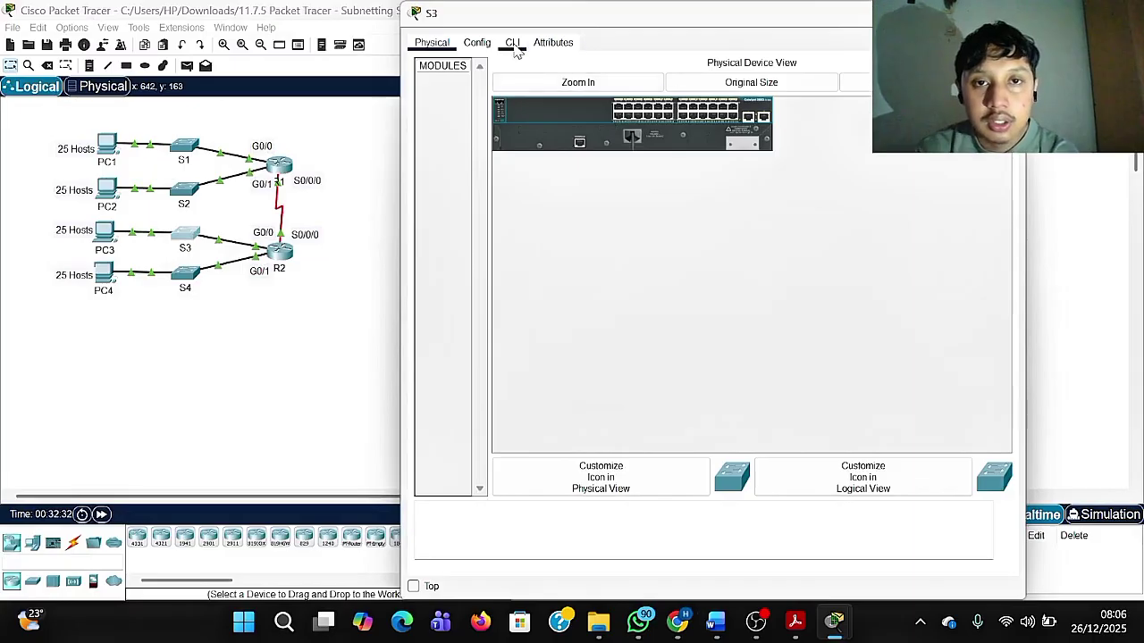
click(512, 43)
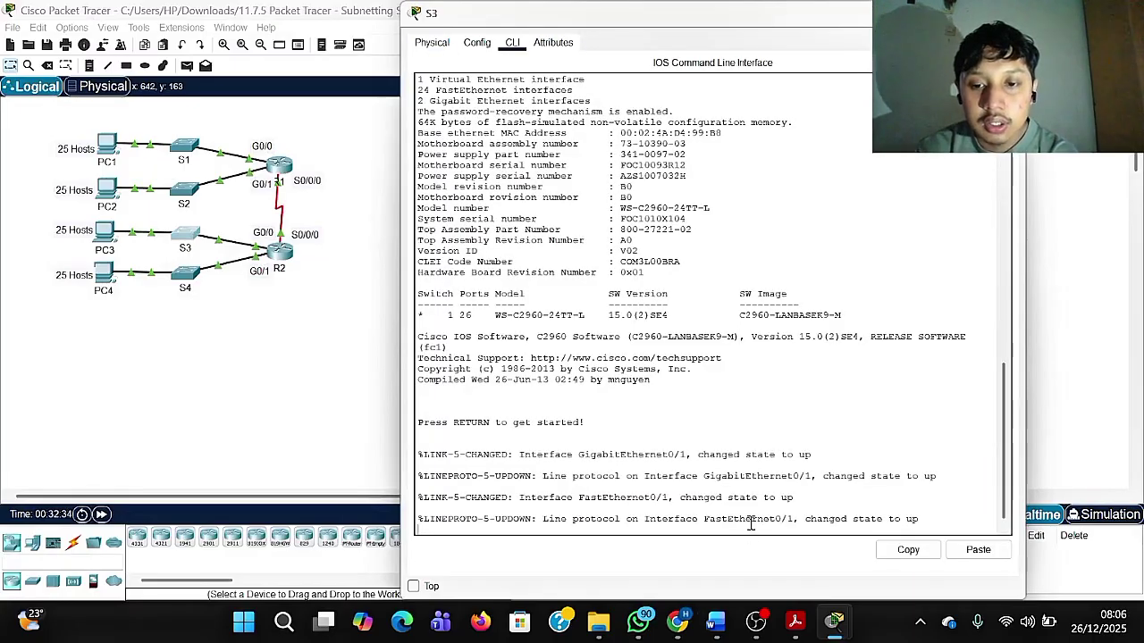
Enter privileged mode on S3 with enable and open global configuration mode from the terminal with config.
key(Return)
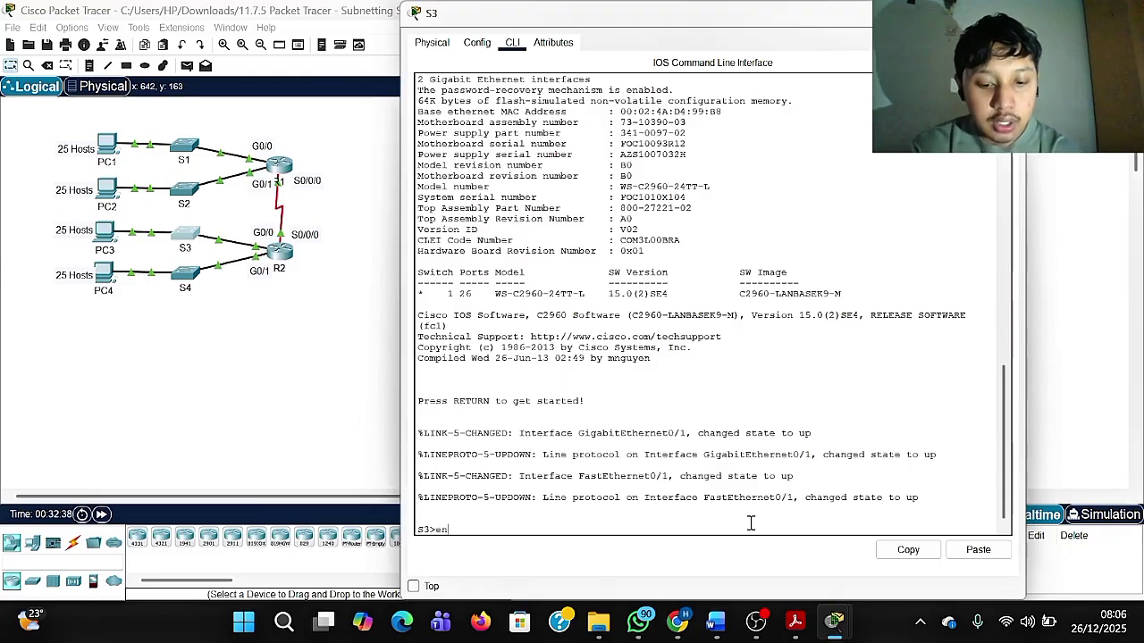
text(enable)
key(Return)
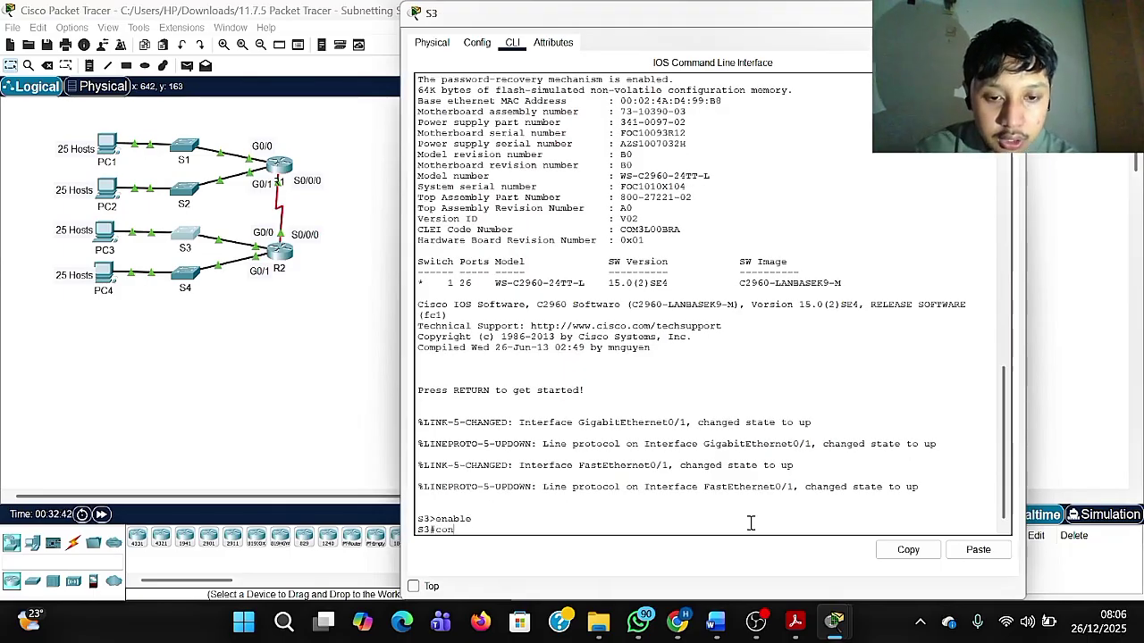
text(con)
key(Return)
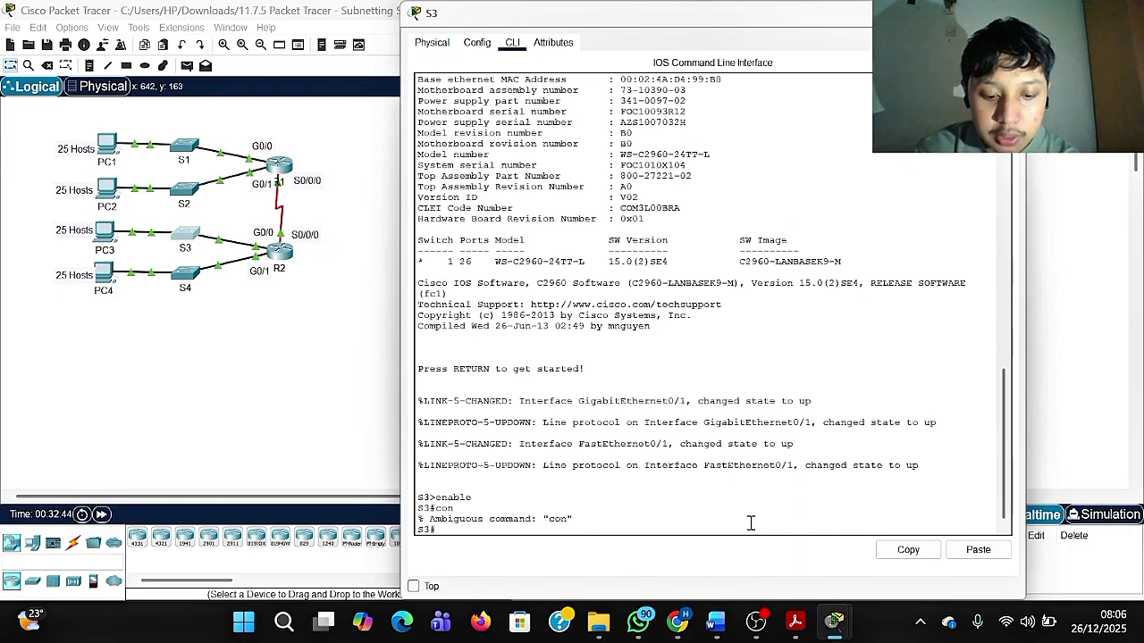
text(confi)
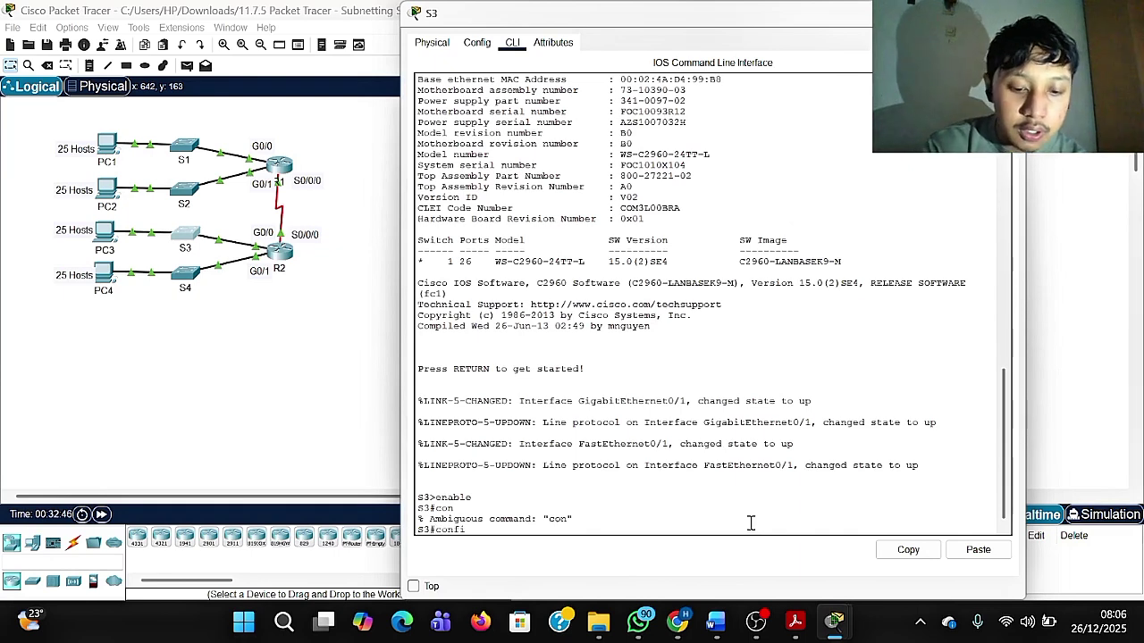
text(g)
key(Return)
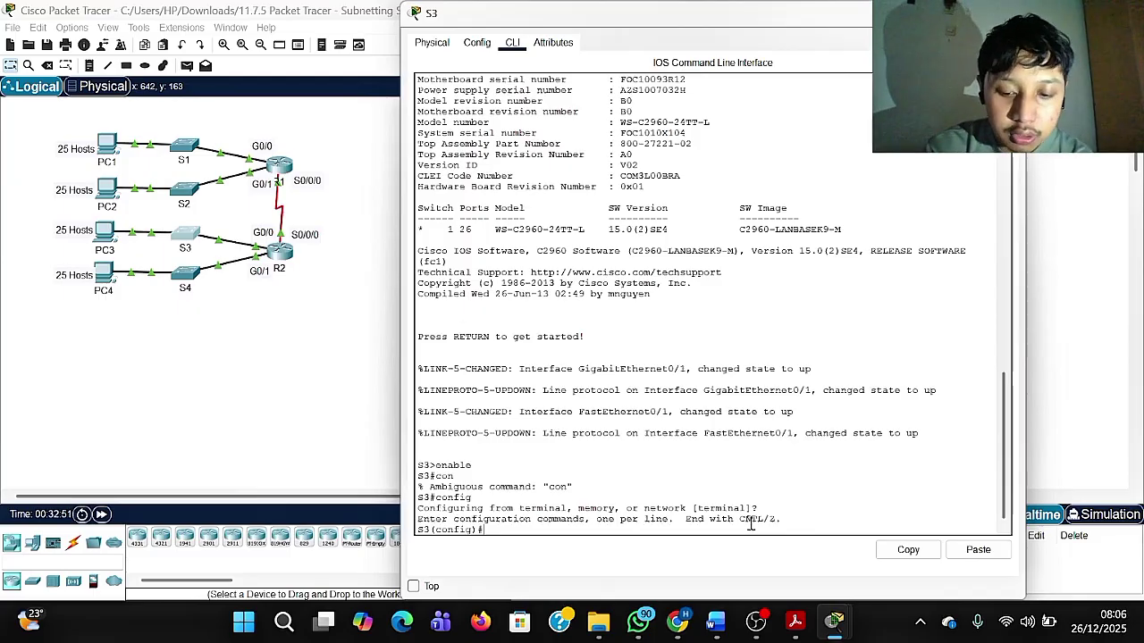
Enter interface configuration mode for Vlan1 on S3 with interface Vlan1.
text(inter)
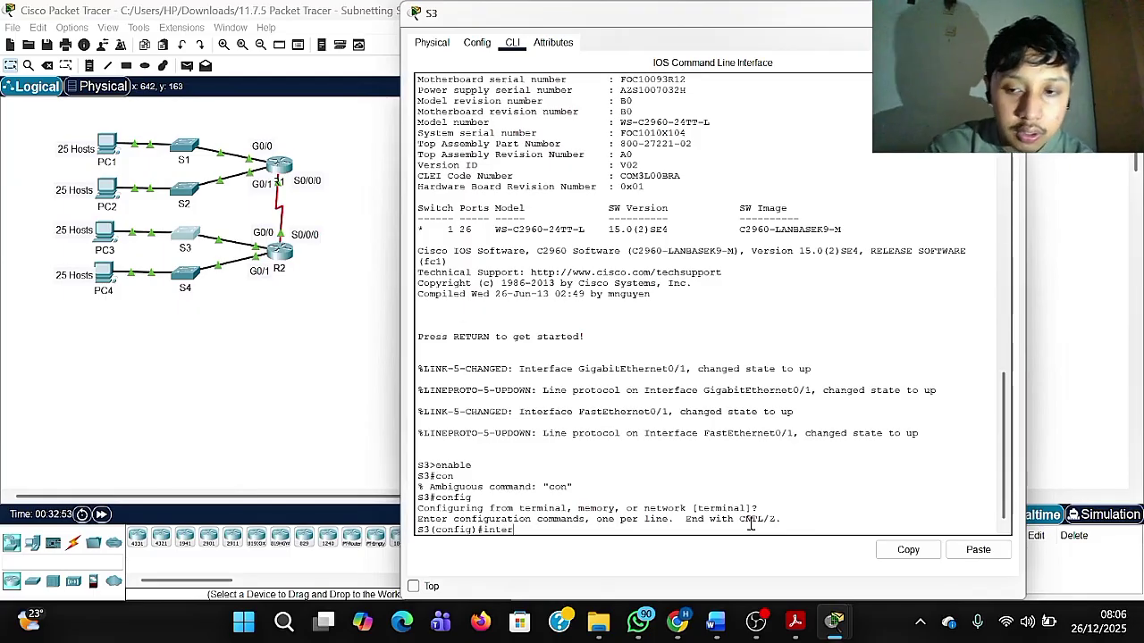
text(face Vla)
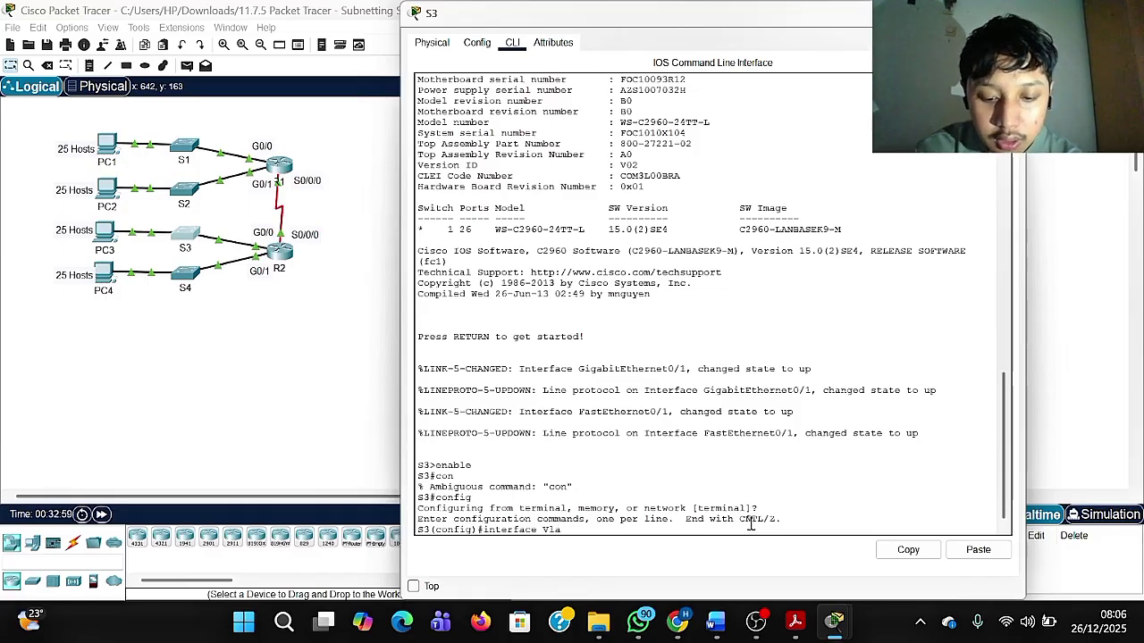
text(n1)
key(Return)
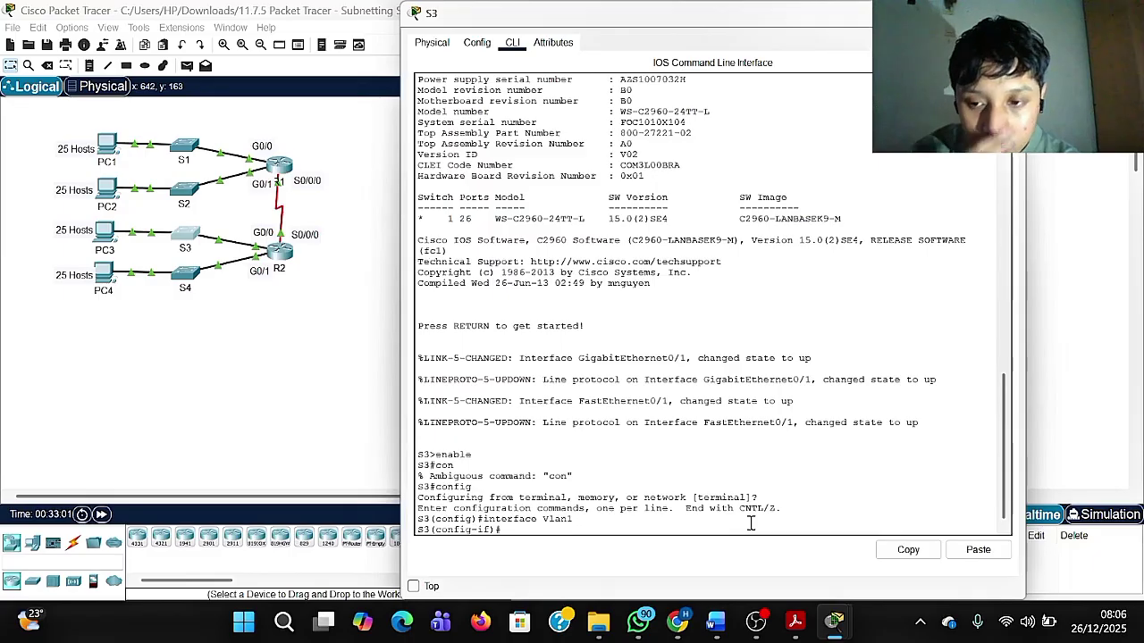
Start the ip addres command for S3's Vlan1 and copy S3's IP address 192.168.100.66 from the addressing table in Word.
text(i)
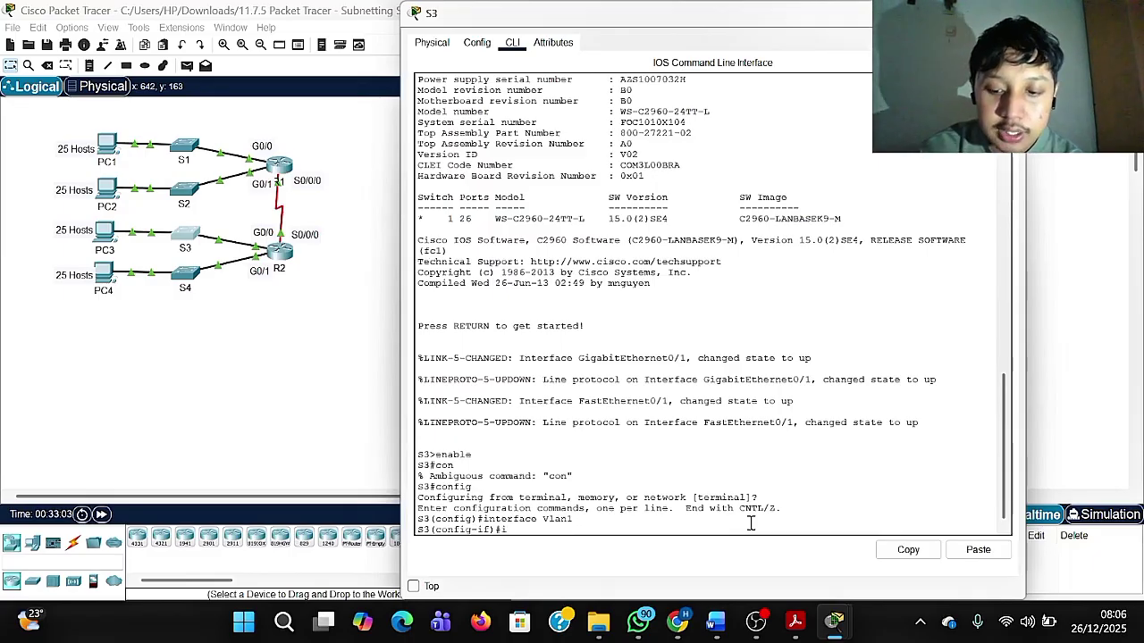
text(p ad)
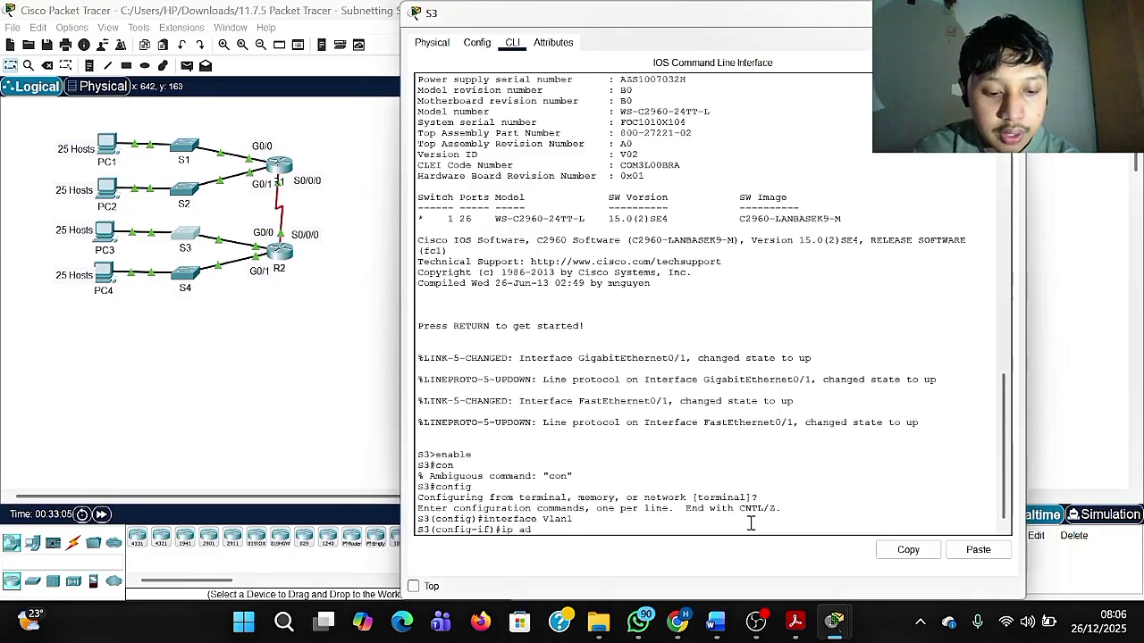
text(dres)
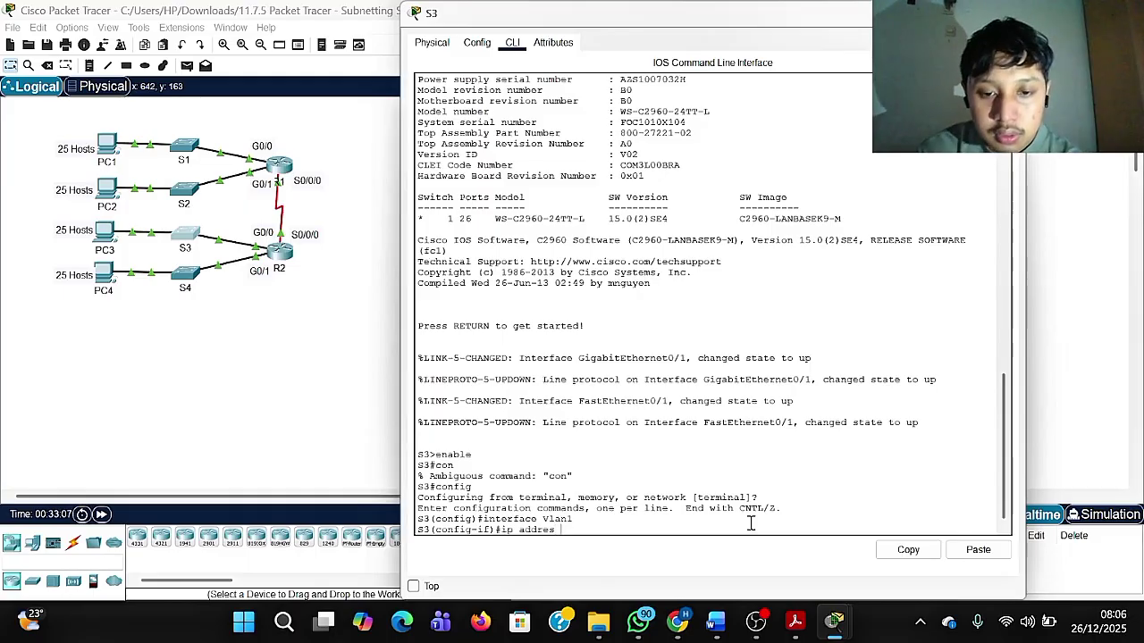
click(701, 523)
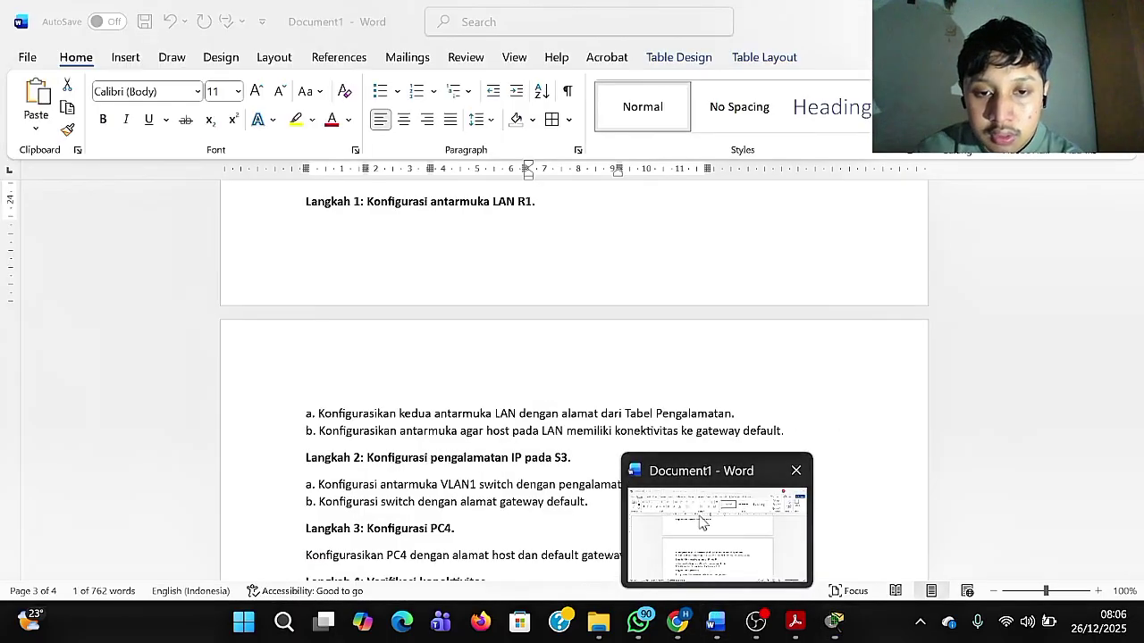
scroll(572, 406, up, 15)
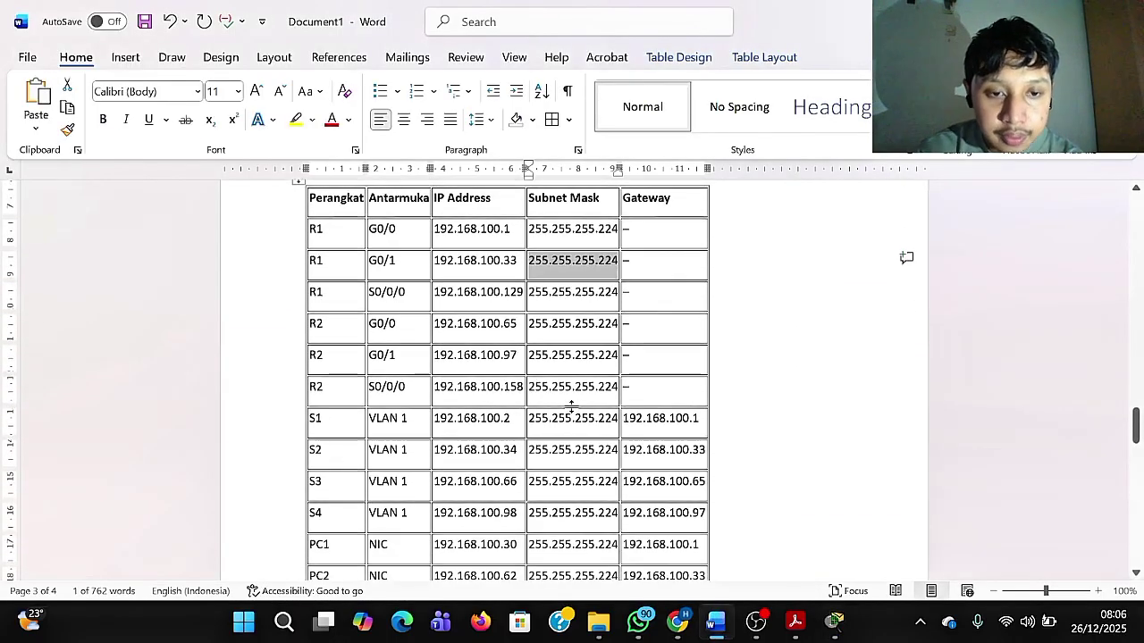
scroll(572, 406, down, 3)
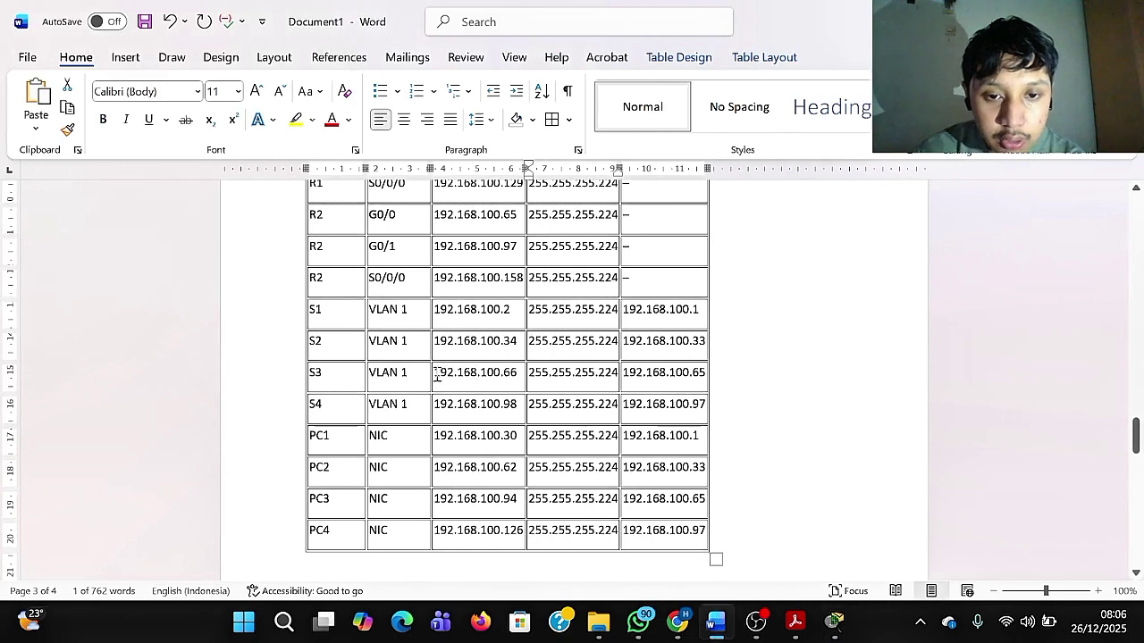
drag(438, 373, 516, 381)
key(ctrl+c)
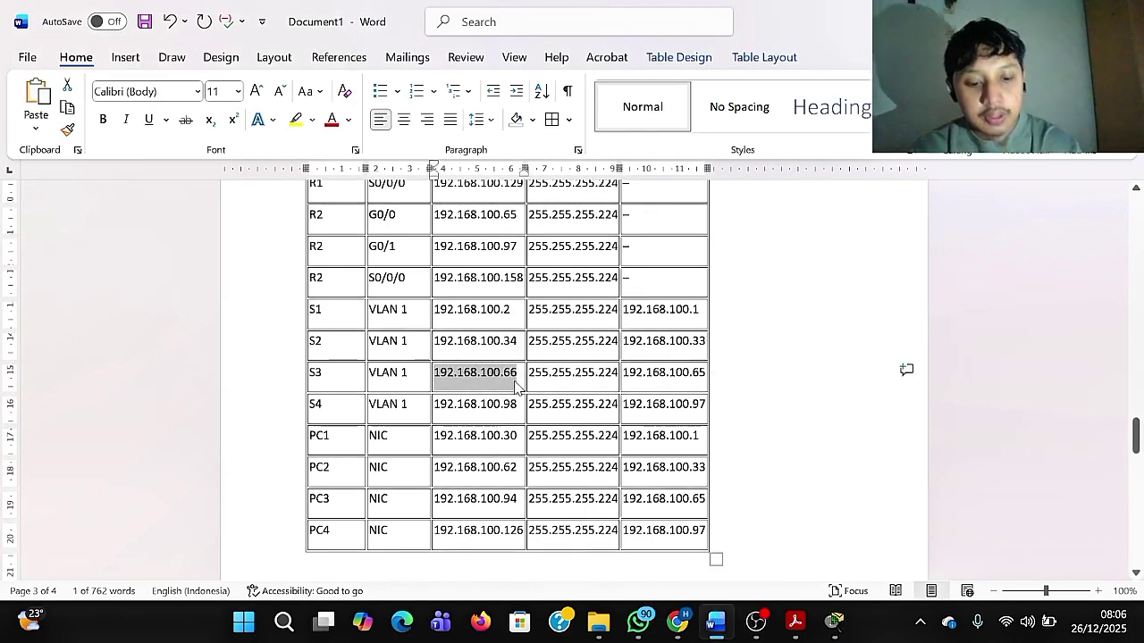
Switch back to Packet Tracer and close R1's device window, leaving S3's command line open.
mouse_move(831, 621)
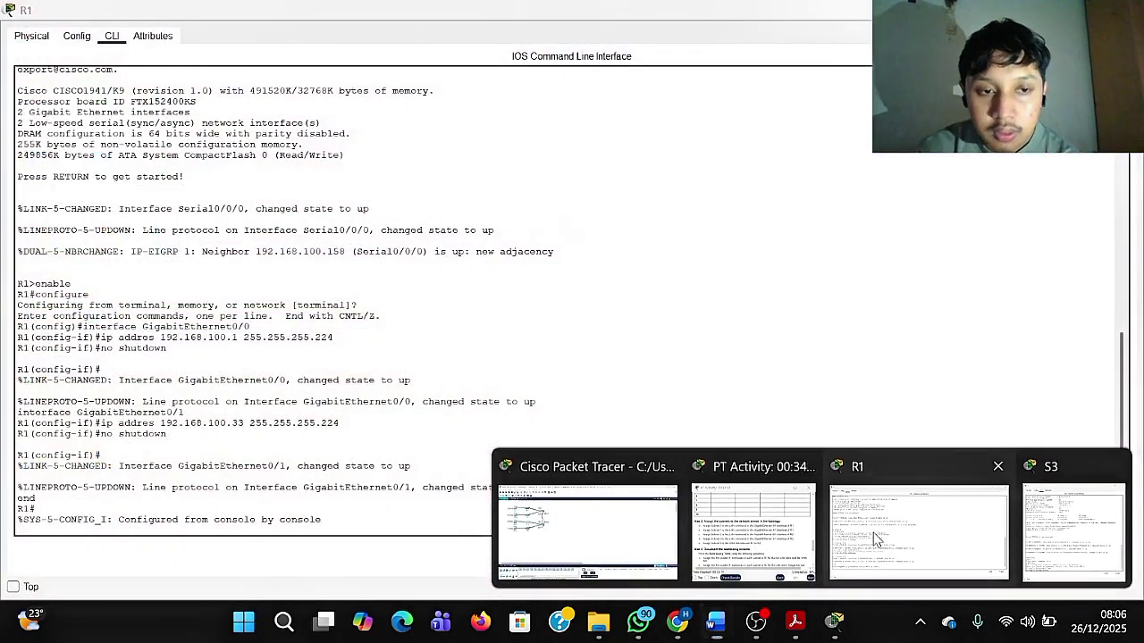
click(920, 572)
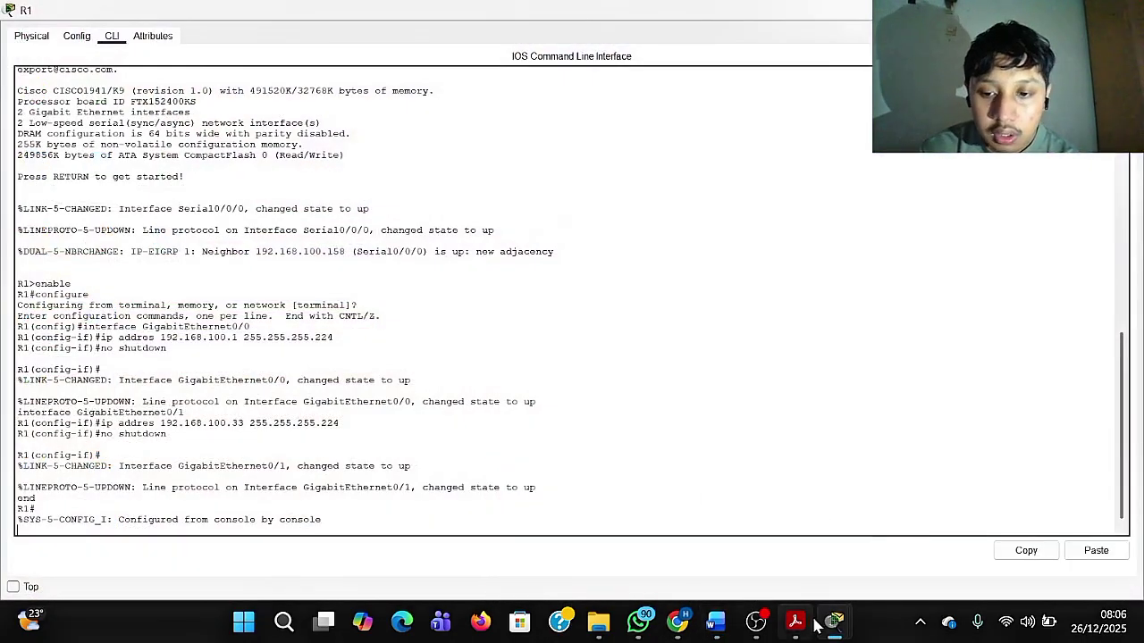
mouse_move(831, 621)
mouse_move(755, 558)
mouse_move(866, 534)
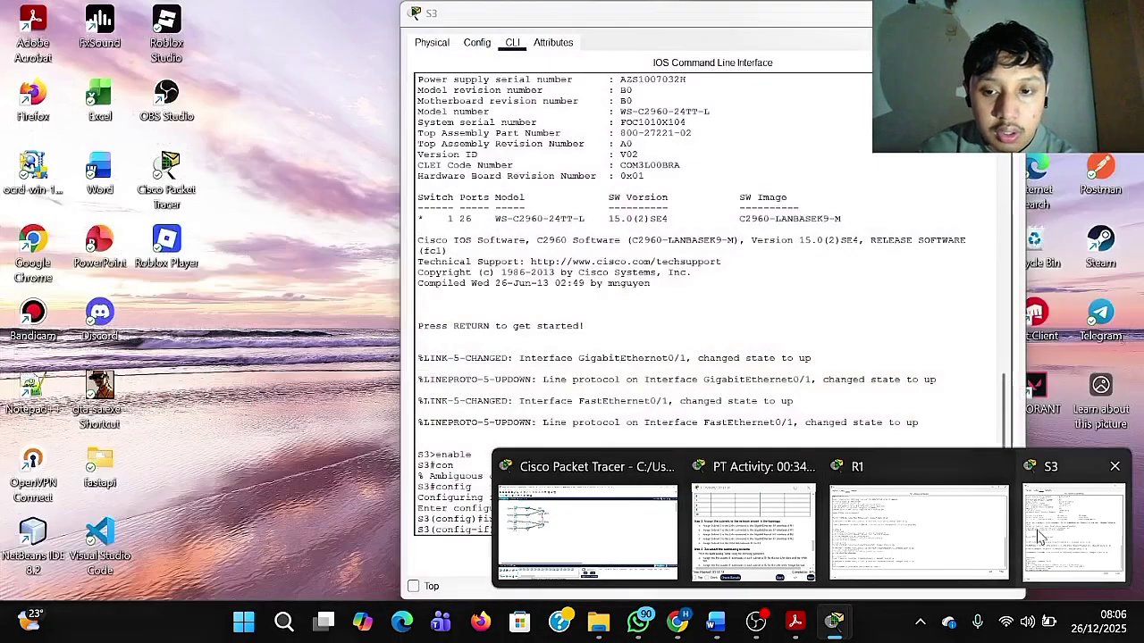
click(1073, 532)
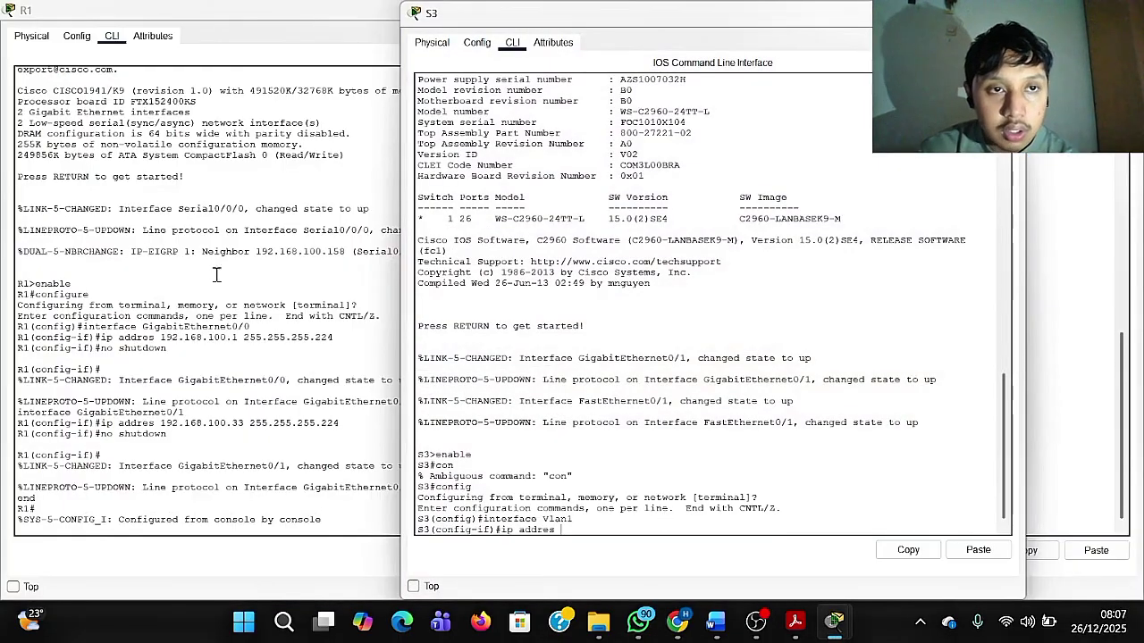
click(163, 217)
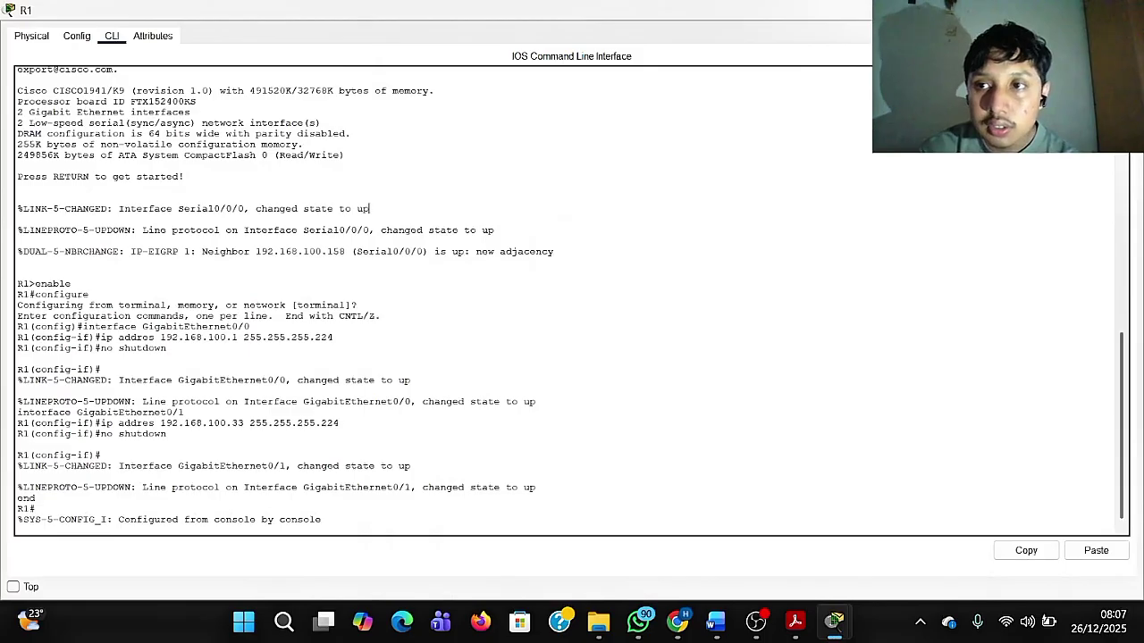
key(alt+Tab)
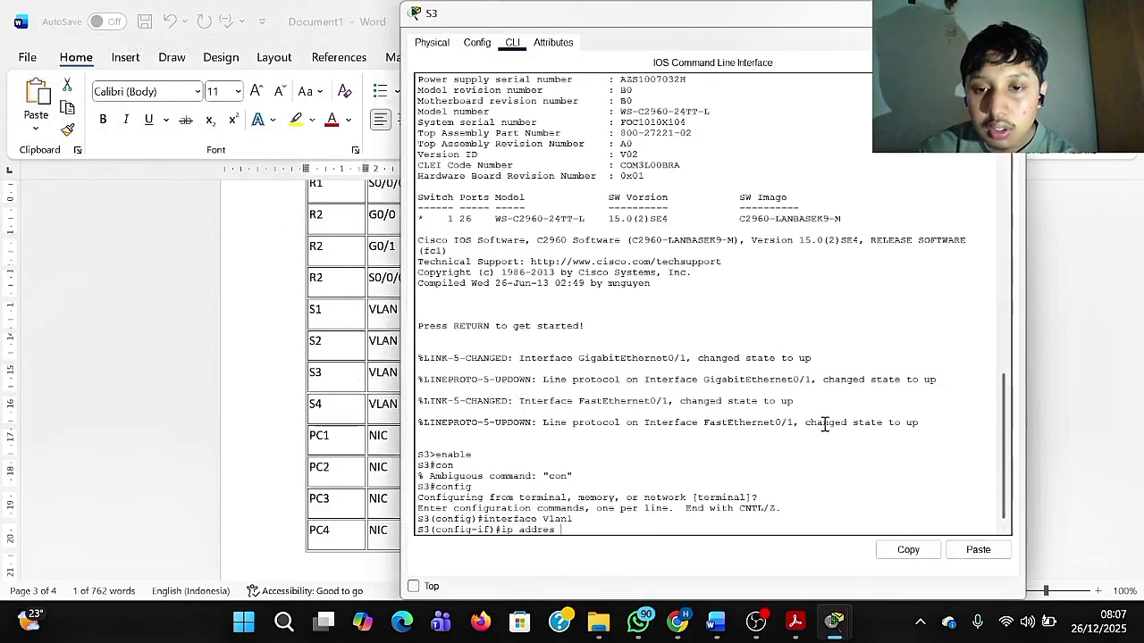
Paste the copied IP address 192.168.100.66 into S3's pending ip addres command.
mouse_move(831, 618)
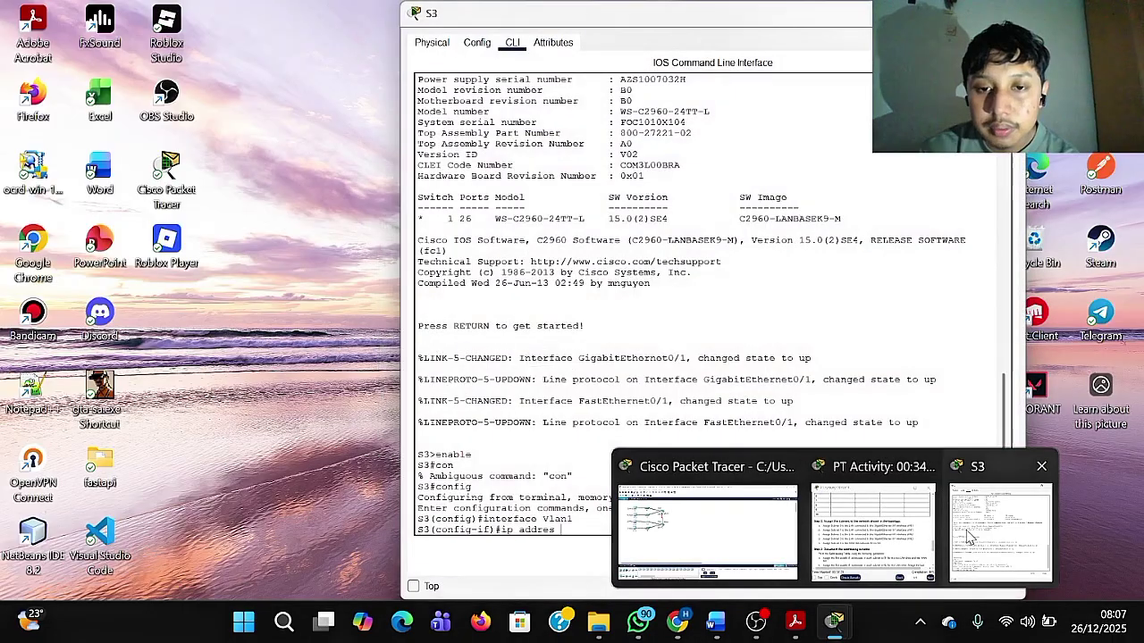
click(983, 527)
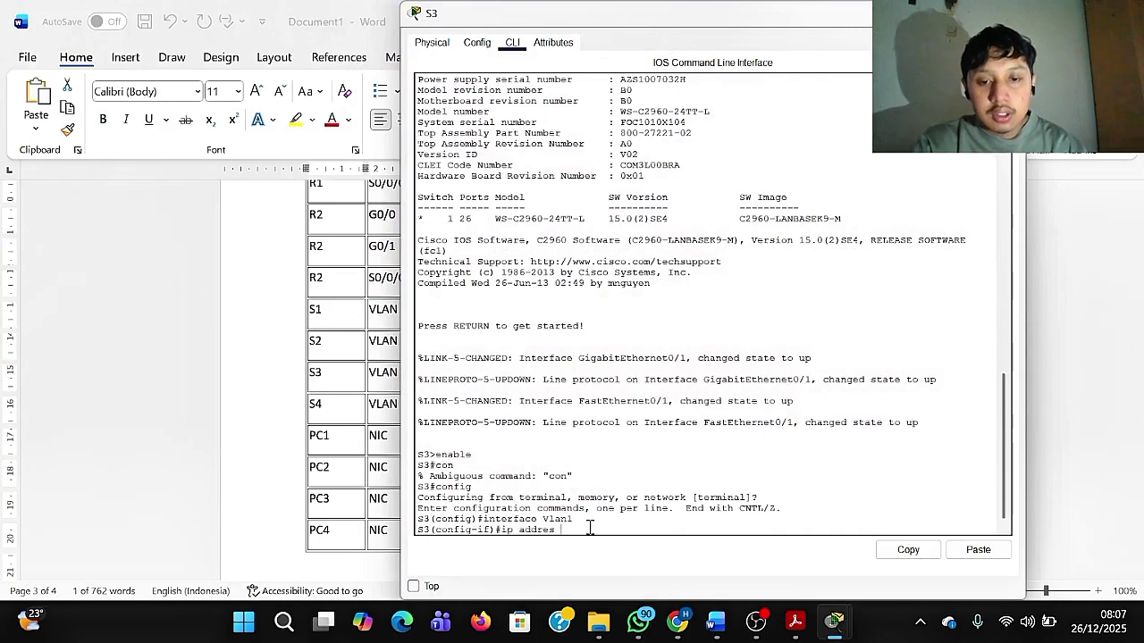
right_click(589, 529)
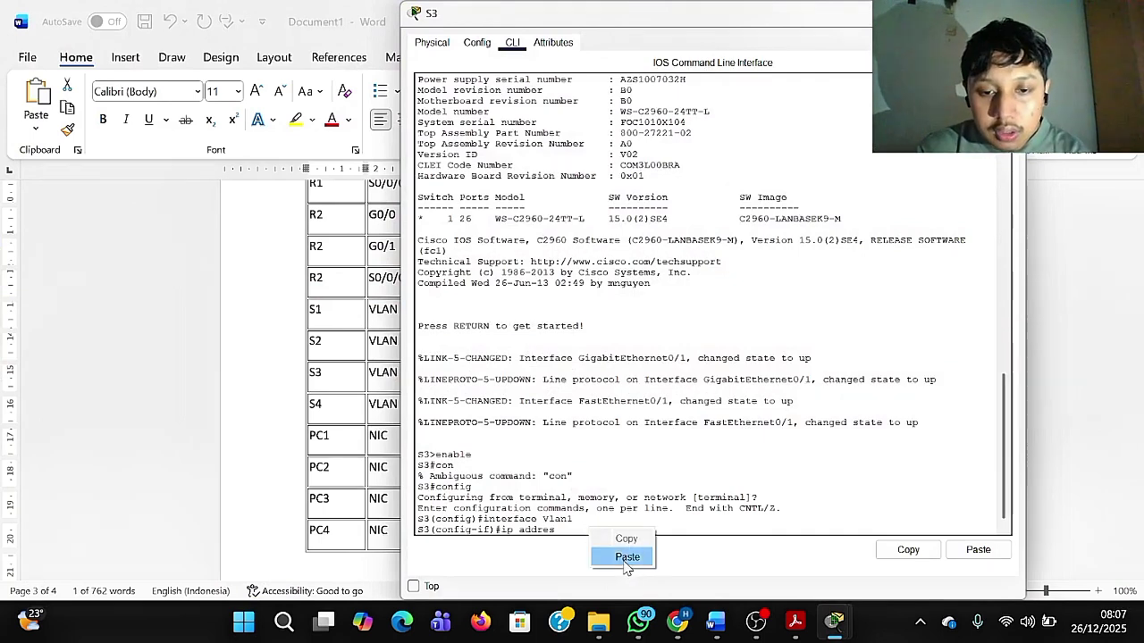
click(626, 563)
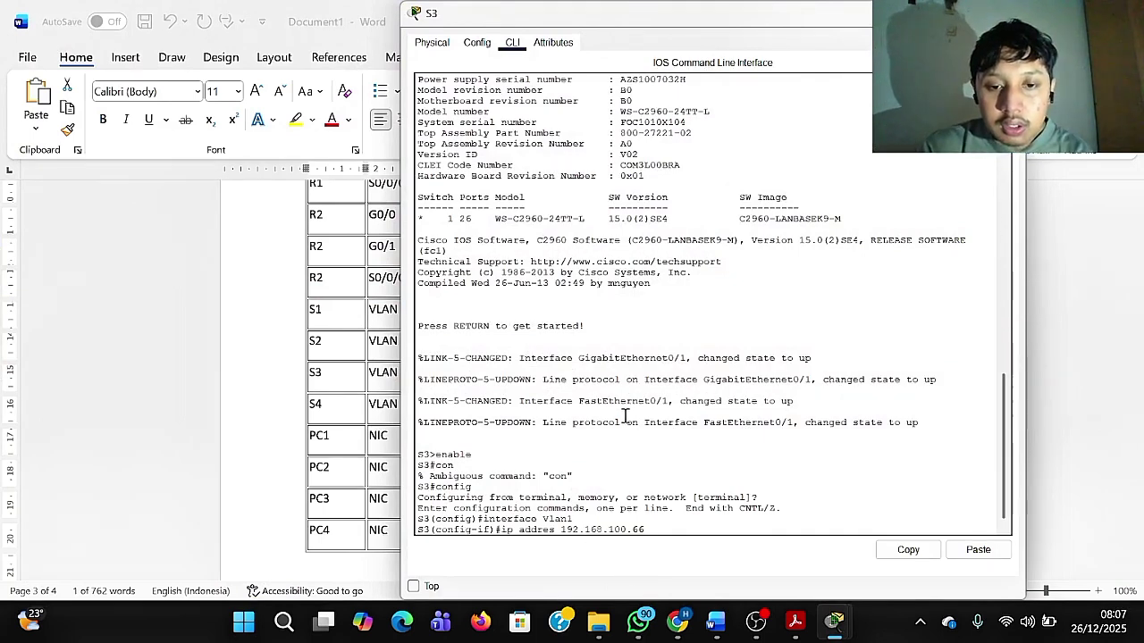
Copy S3's subnet mask 255.255.255.224 from the Word table, append it to the ip addres command in Packet Tracer and run it.
click(288, 349)
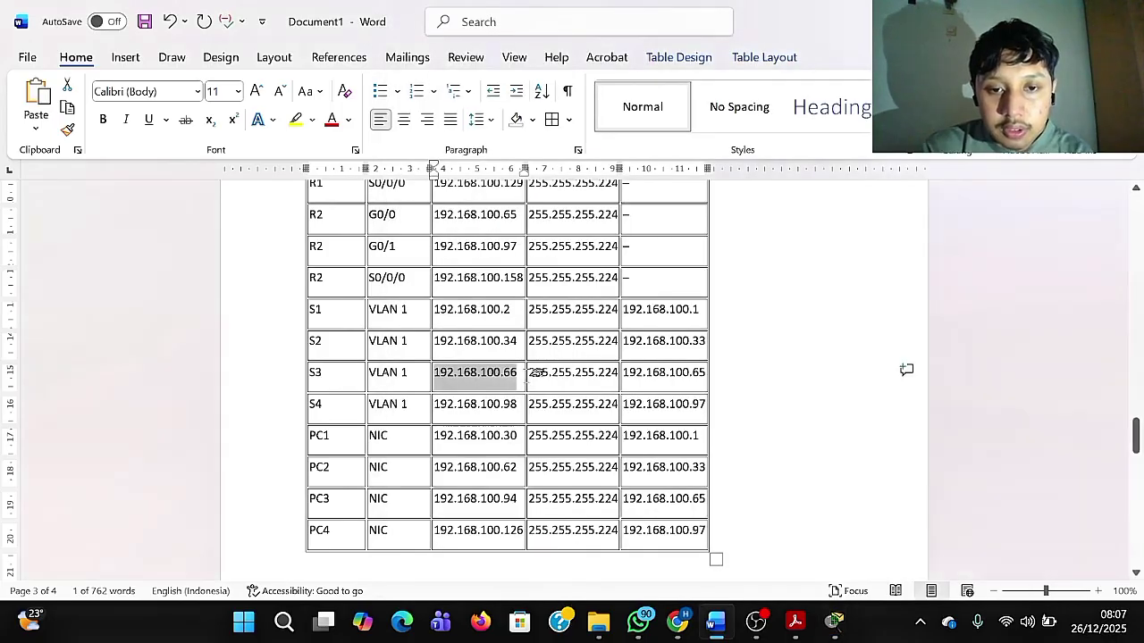
drag(529, 379, 617, 383)
key(ctrl+c)
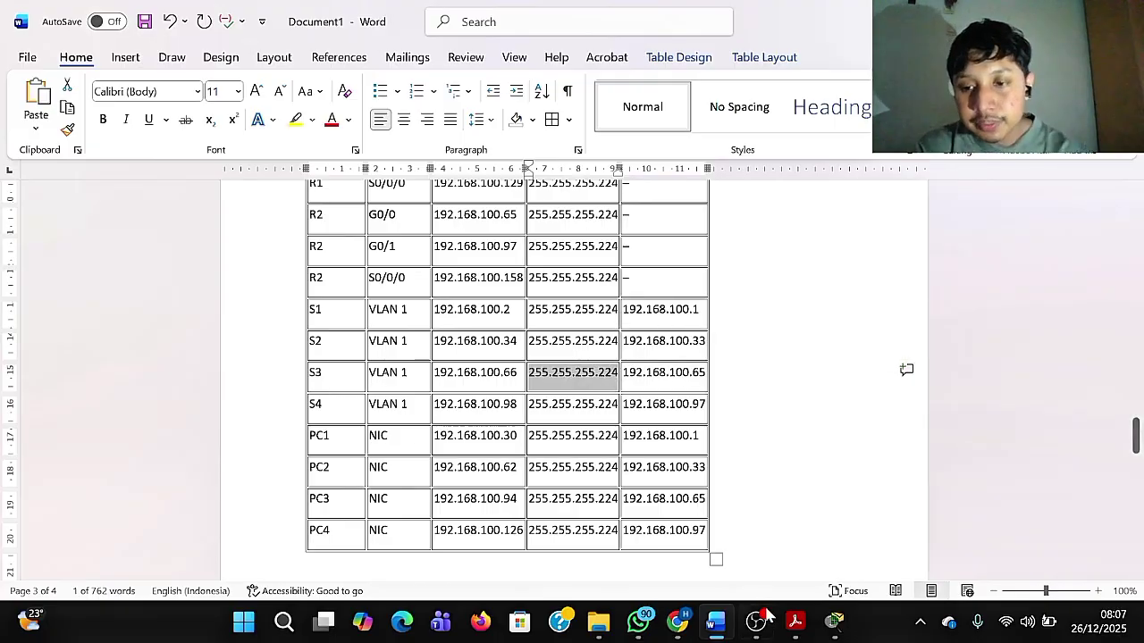
mouse_move(760, 632)
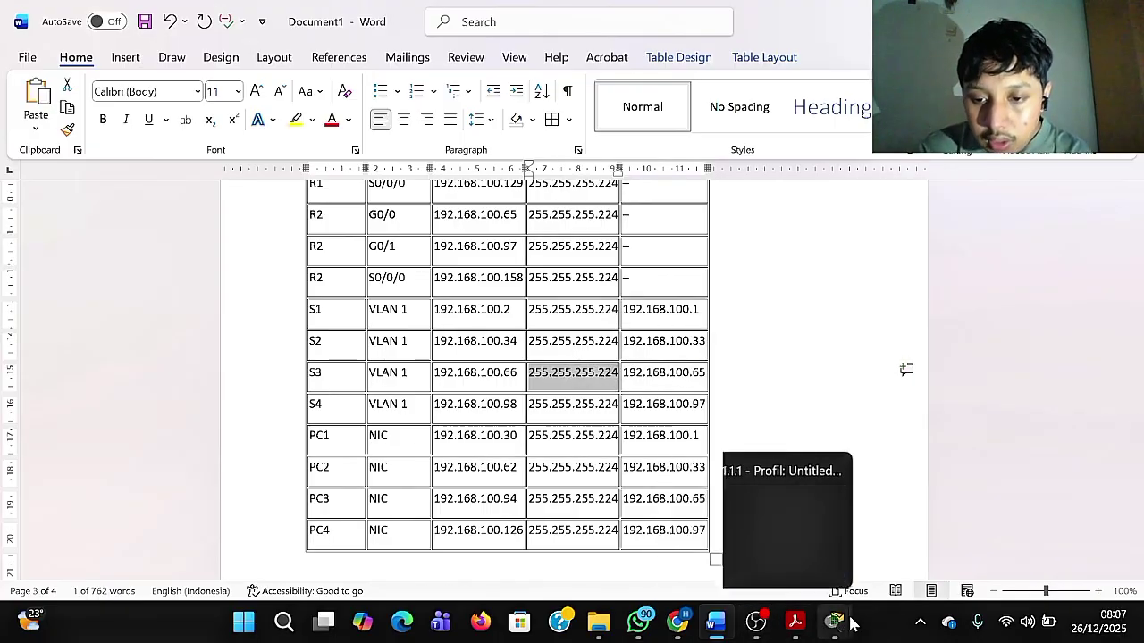
mouse_move(834, 625)
click(955, 515)
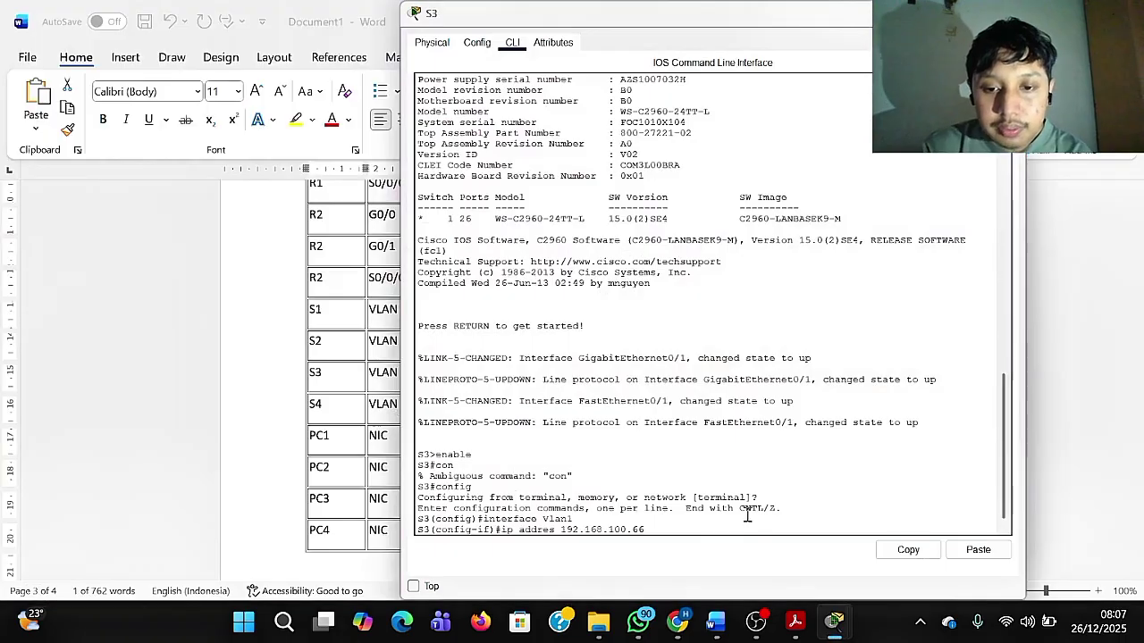
right_click(749, 518)
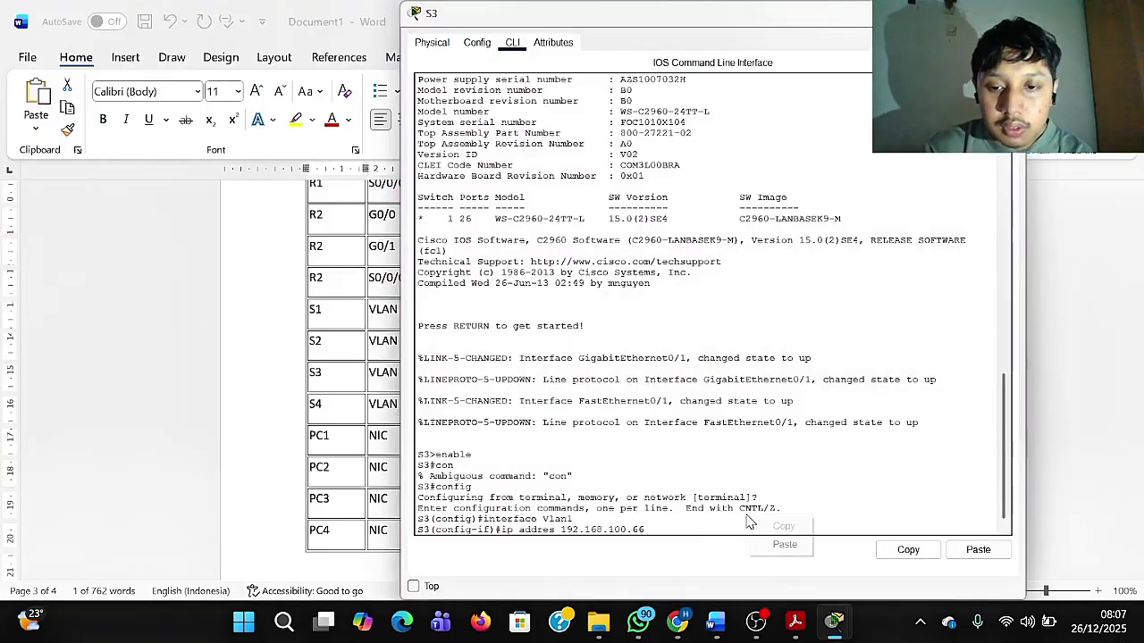
click(781, 544)
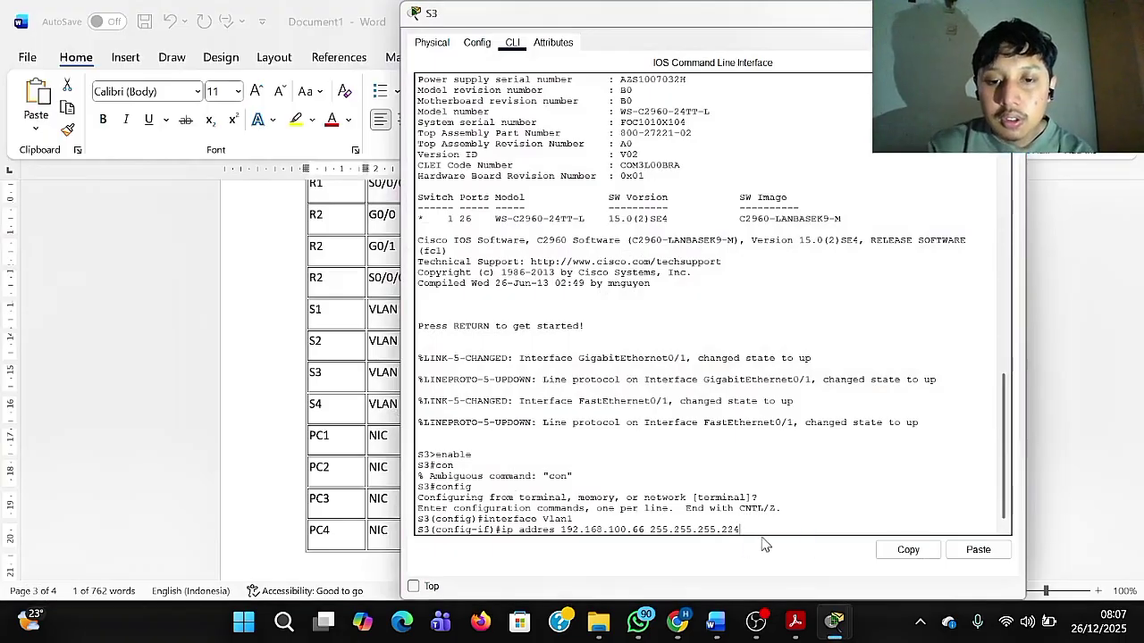
key(Return)
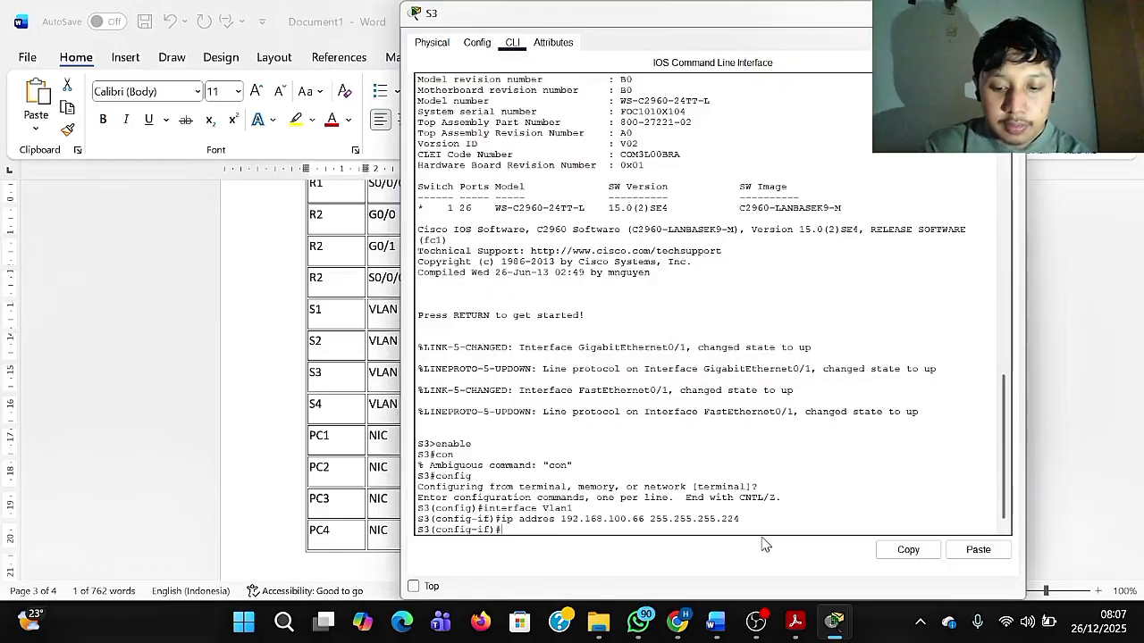
Enable S3's Vlan1 interface with no shutdown.
text(no shutdow)
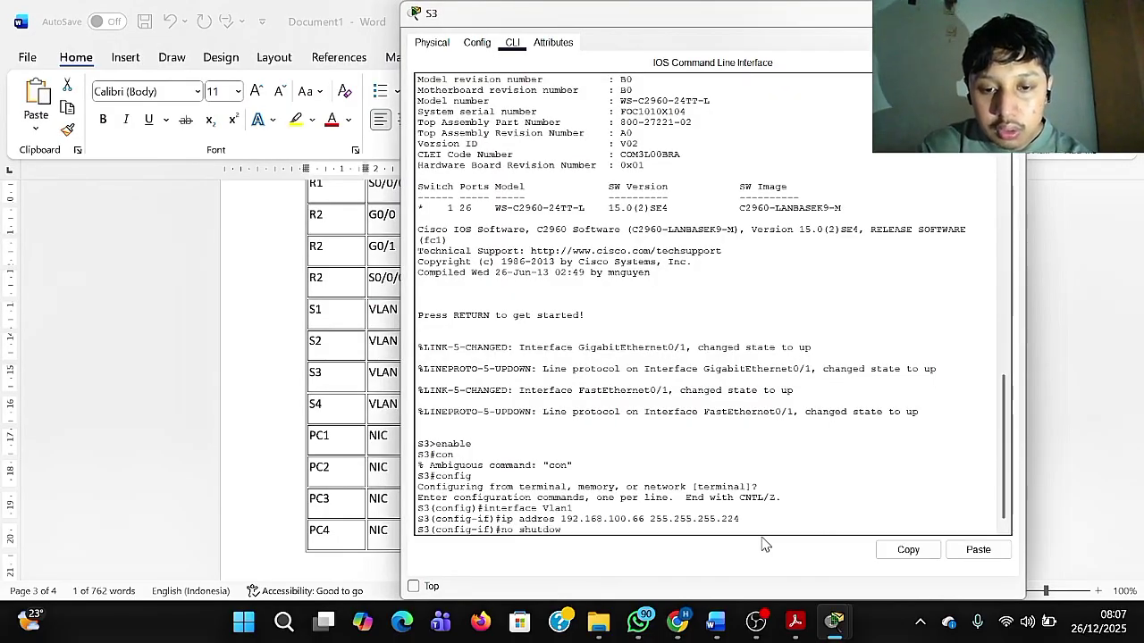
text(n)
key(Return)
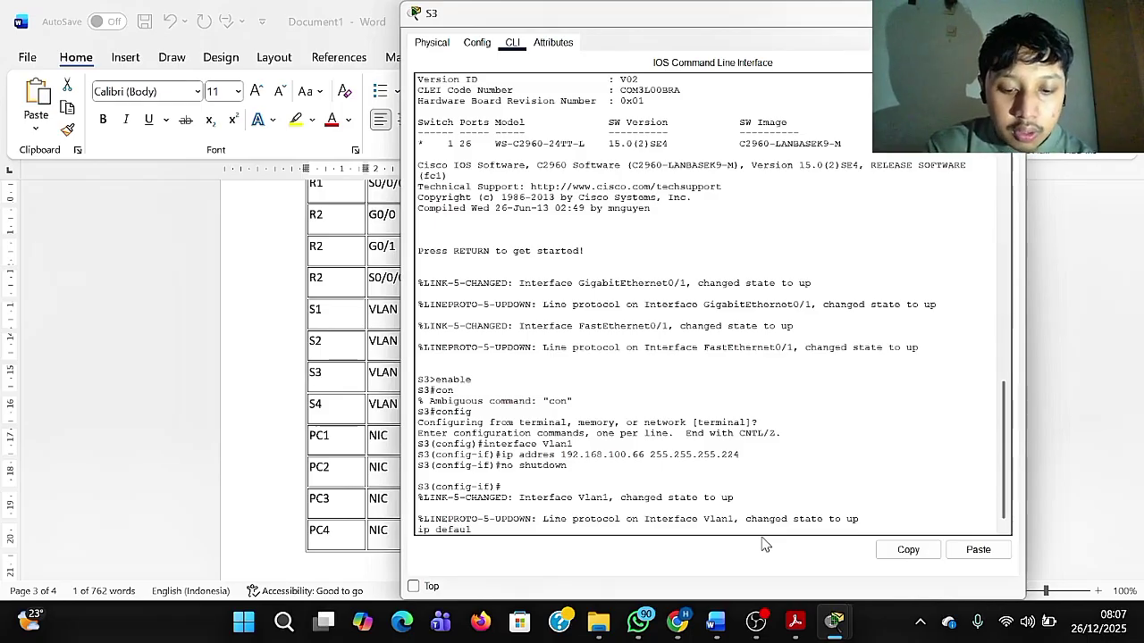
Complete S3's pending command text as ip default-gatewat, ready for the gateway address.
text(t)
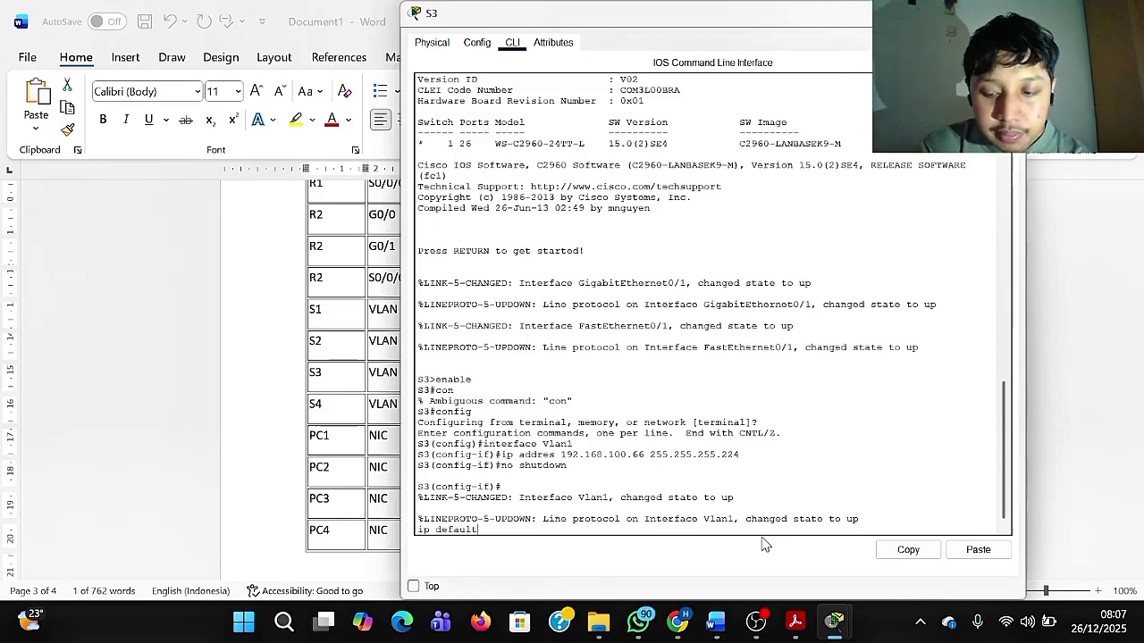
text(-gat)
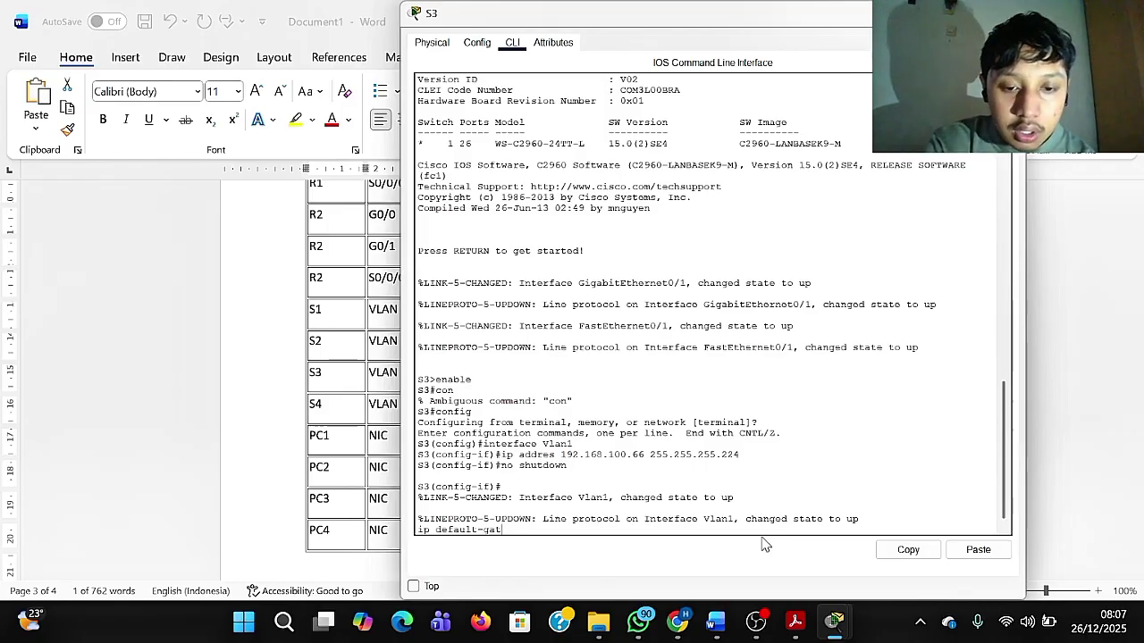
text(ew)
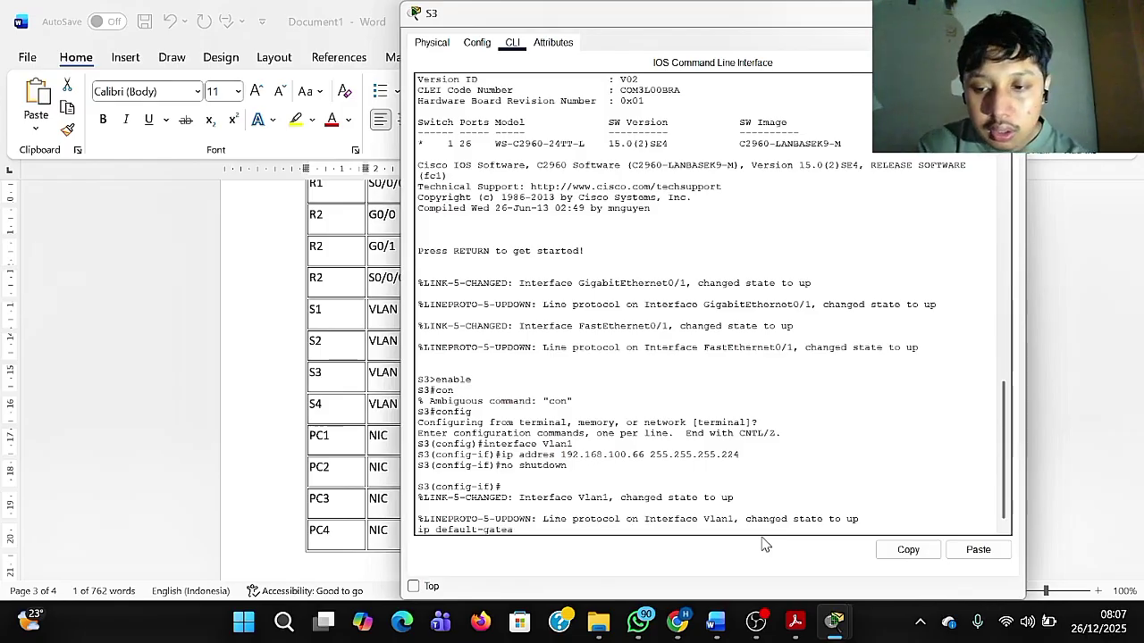
text(wat)
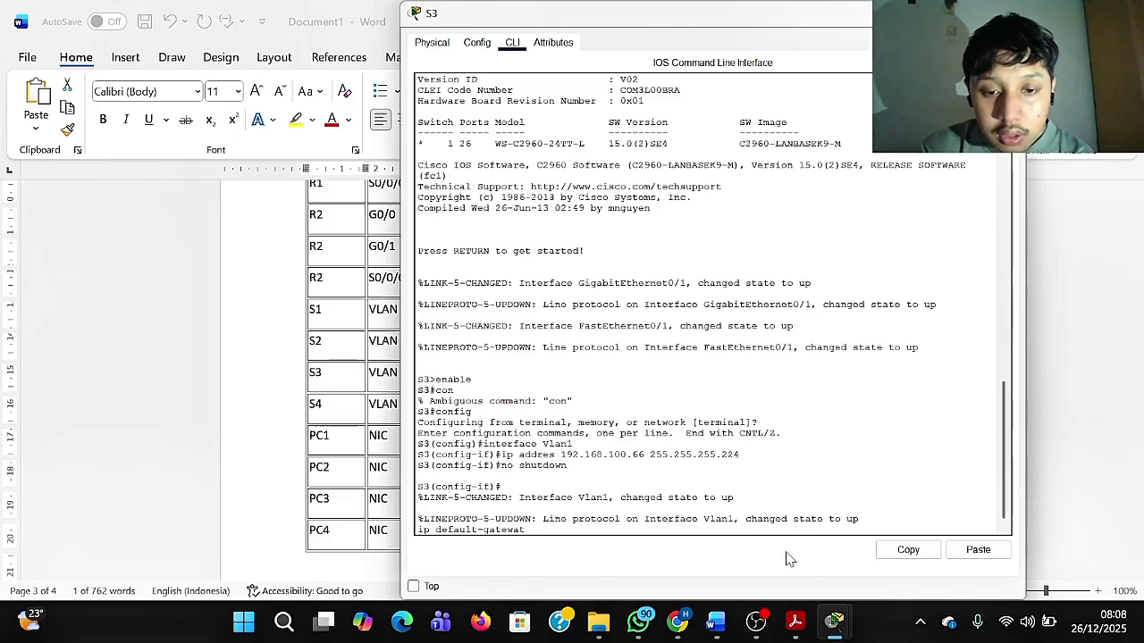
Copy S3's default gateway 192.168.100.65 from the Word table, append it to the ip default-gatewat command in Packet Tracer and run it.
key(alt+Tab)
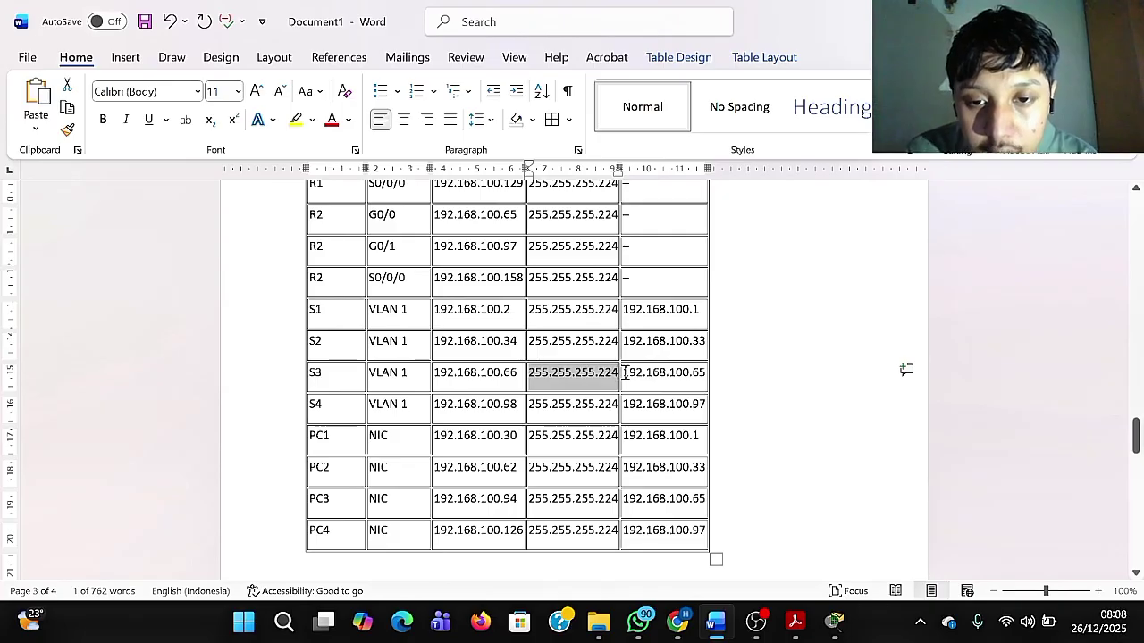
drag(626, 376, 706, 375)
key(ctrl+c)
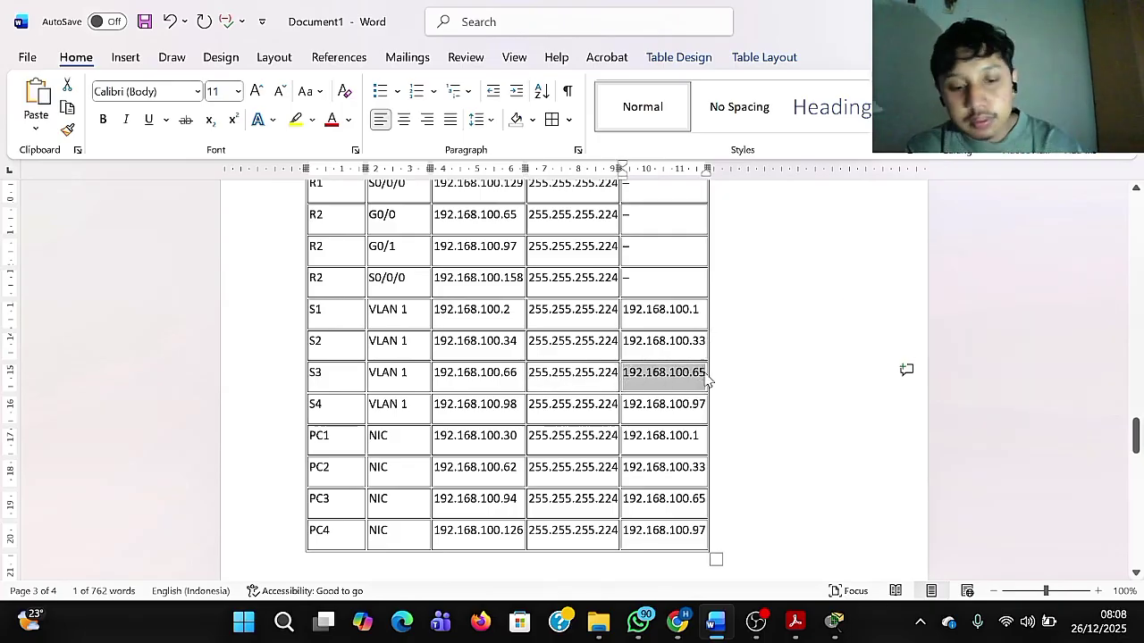
mouse_move(834, 621)
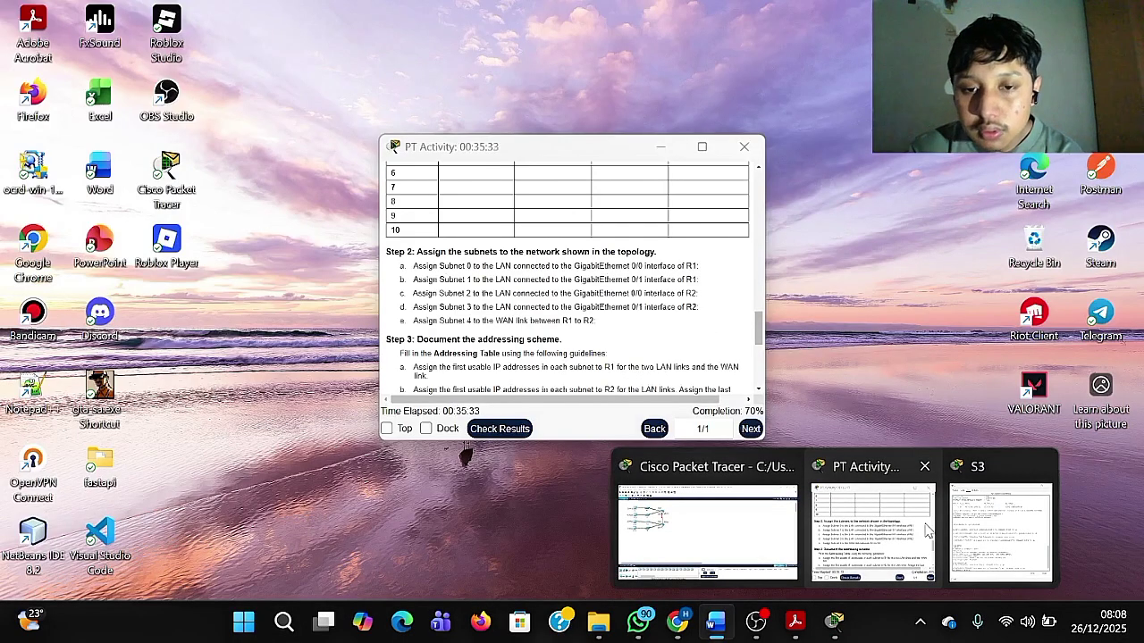
click(903, 534)
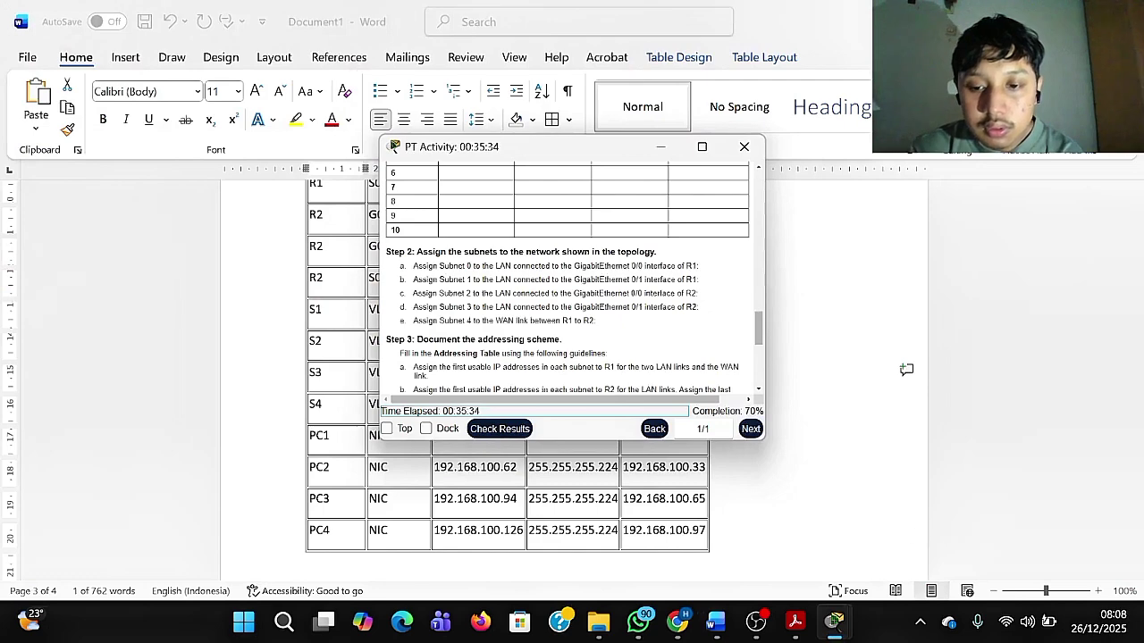
mouse_move(845, 617)
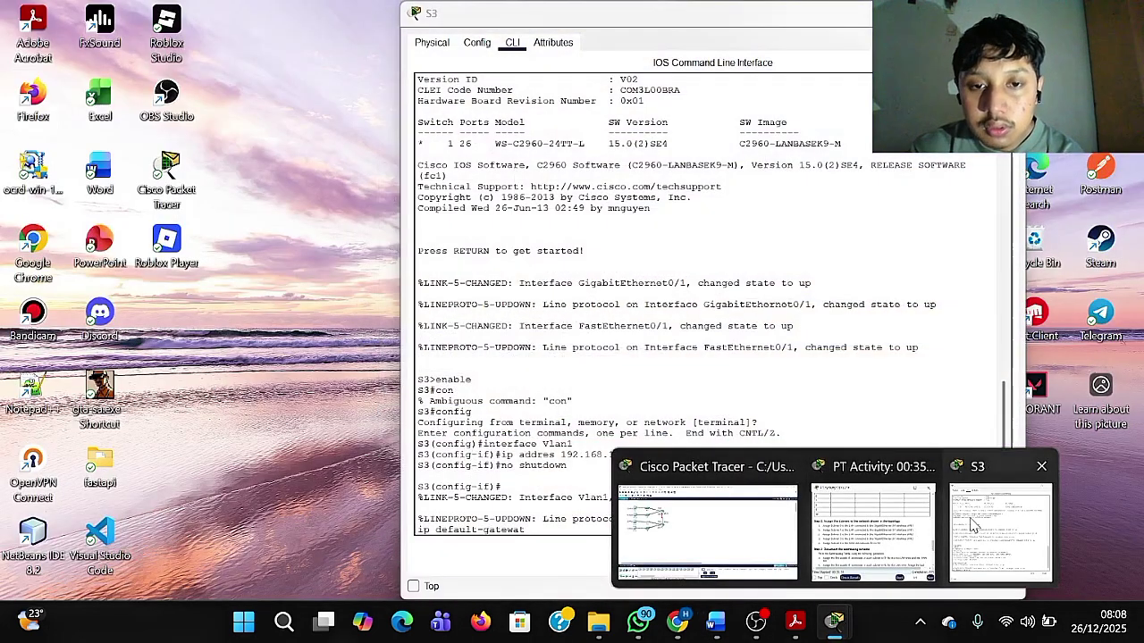
click(974, 522)
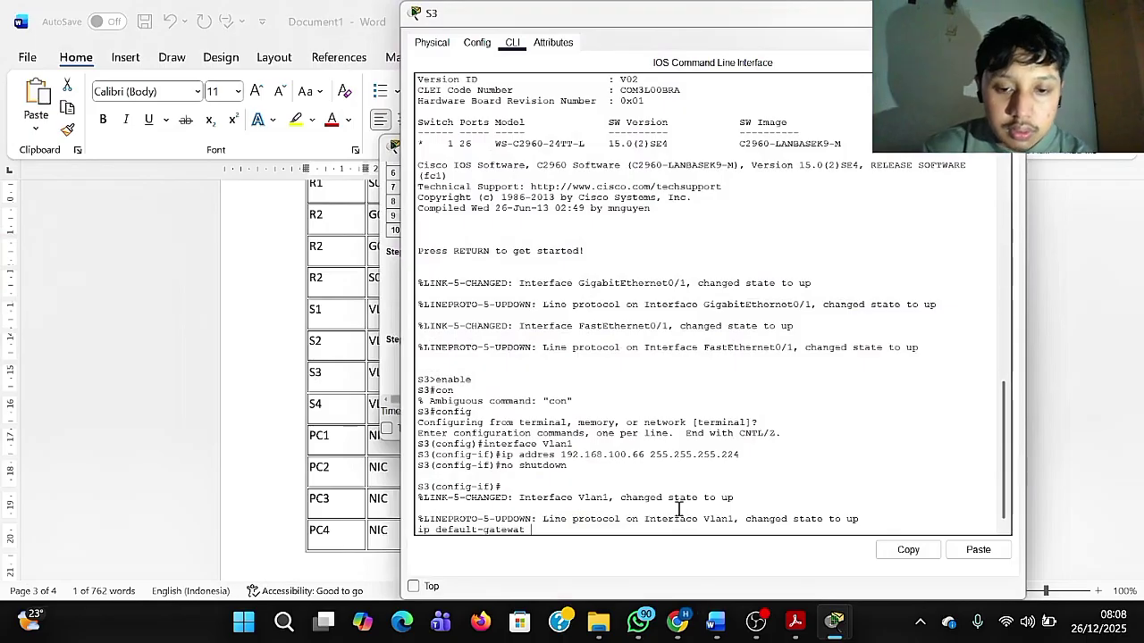
right_click(679, 509)
click(715, 538)
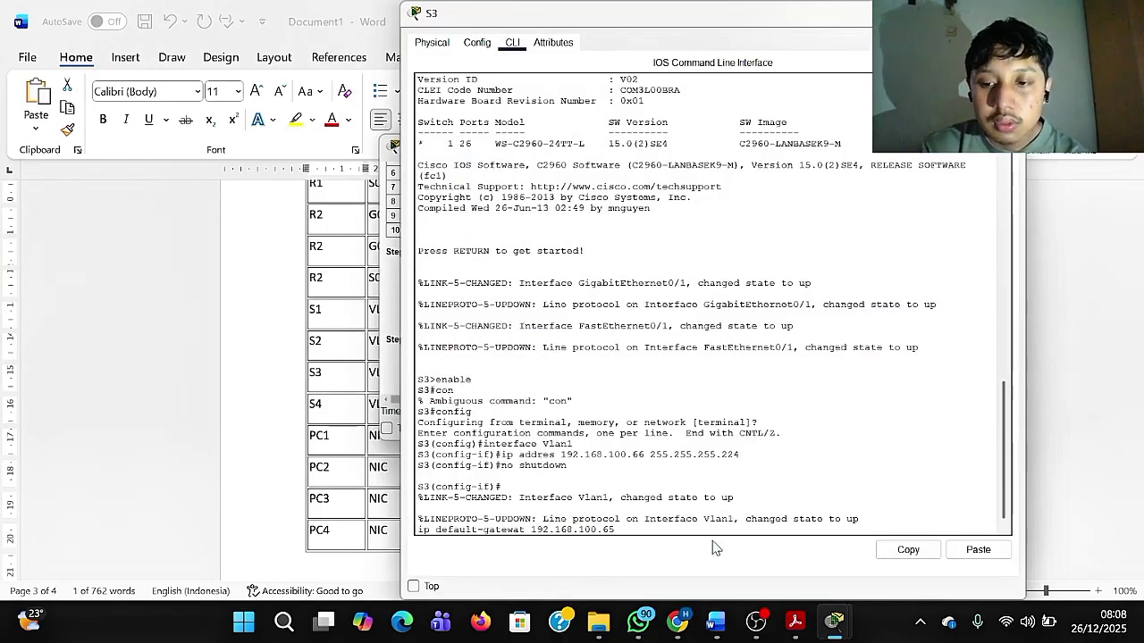
key(Return)
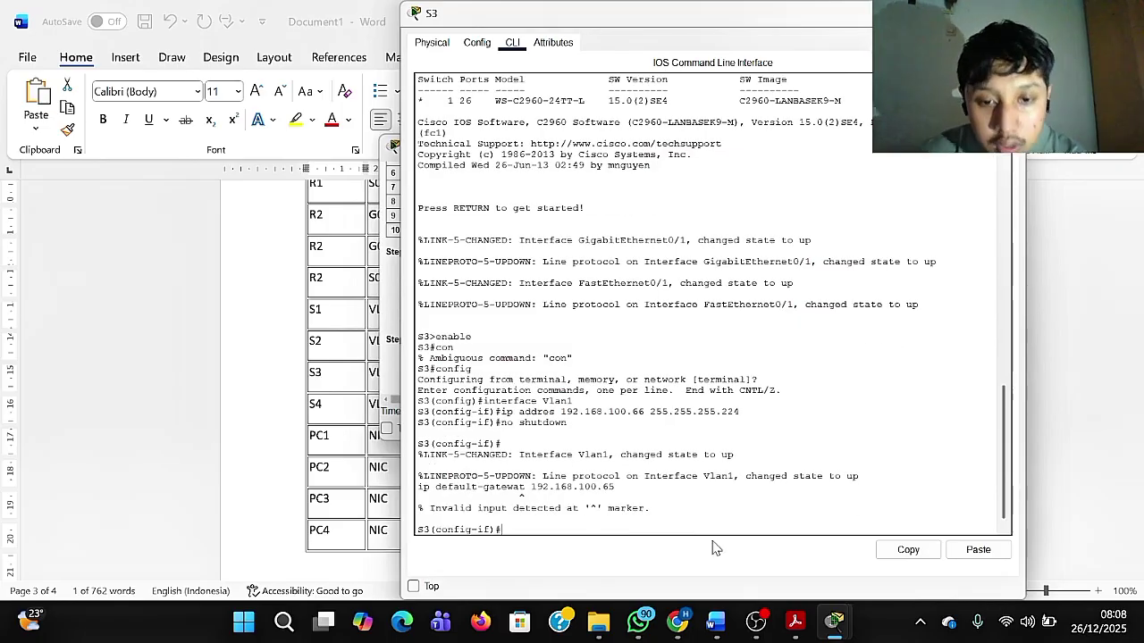
Recall S3's last command, correct it to ip default-gateway 192.168.100.65 and run it.
key(Up)
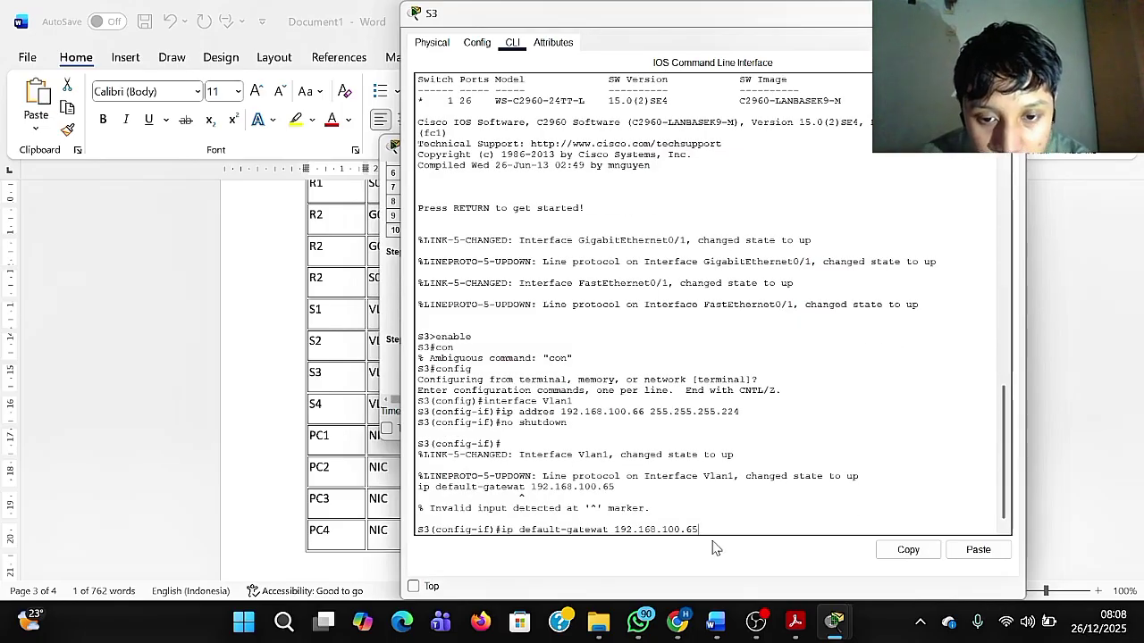
key(Left)
key(Left)
key(Left)
key(Left)
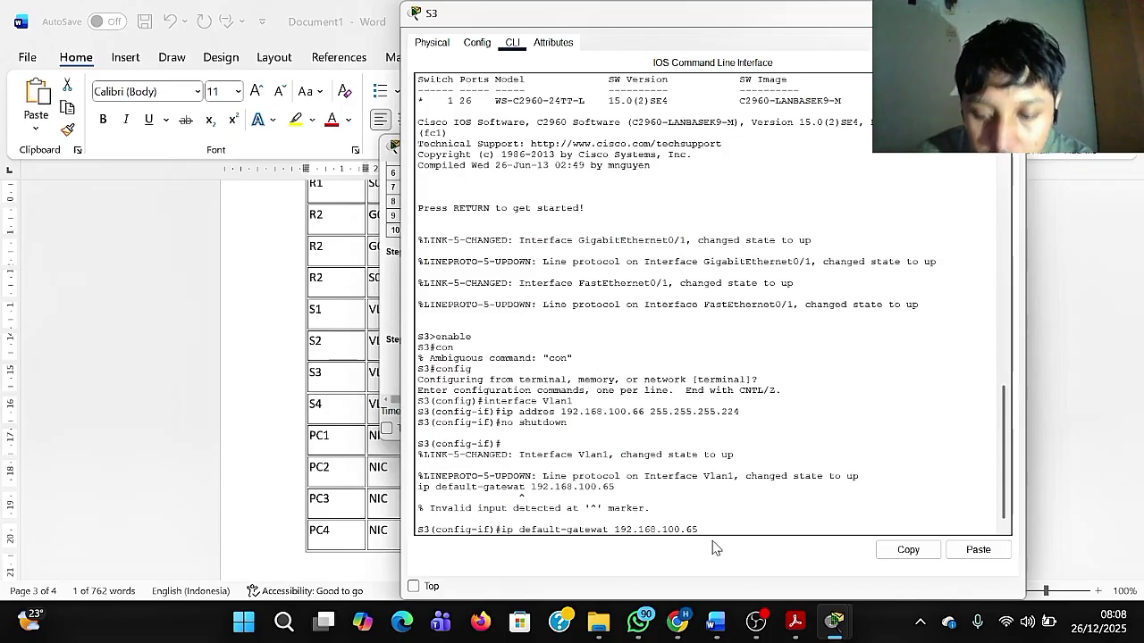
key(BackSpace)
text(y)
key(Return)
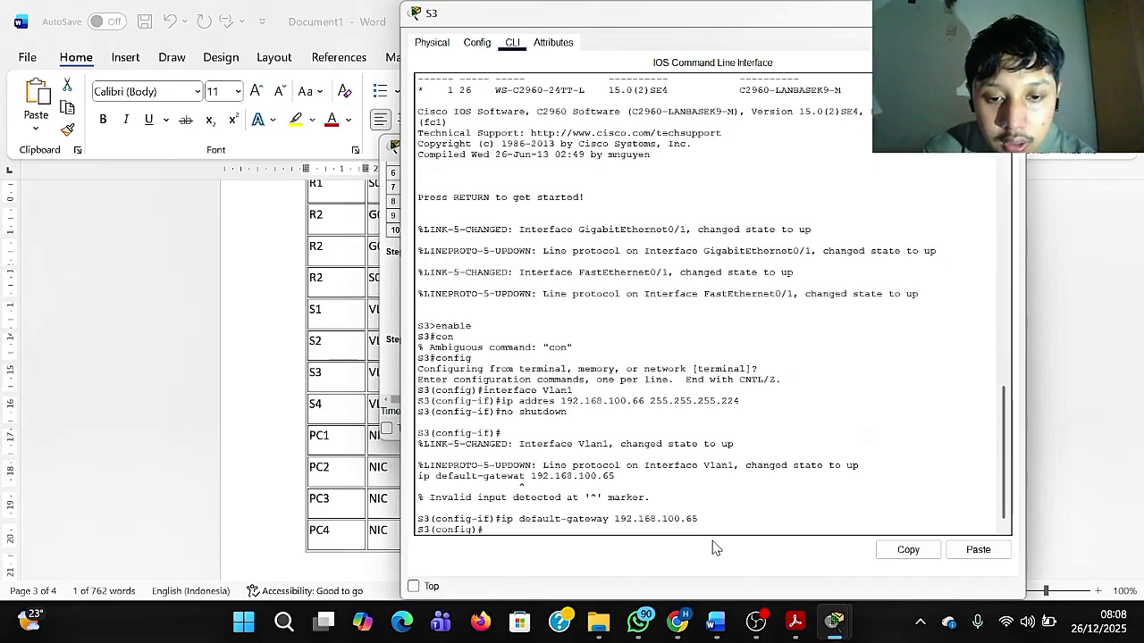
Leave S3's configuration mode with end and close the S3 device window.
text(end)
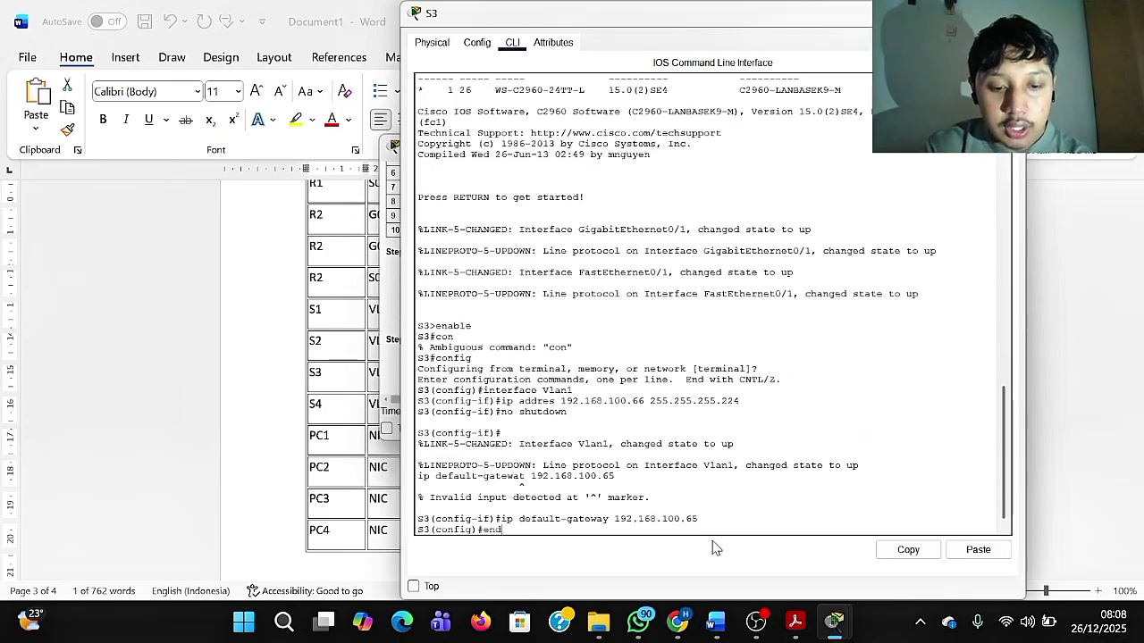
key(Return)
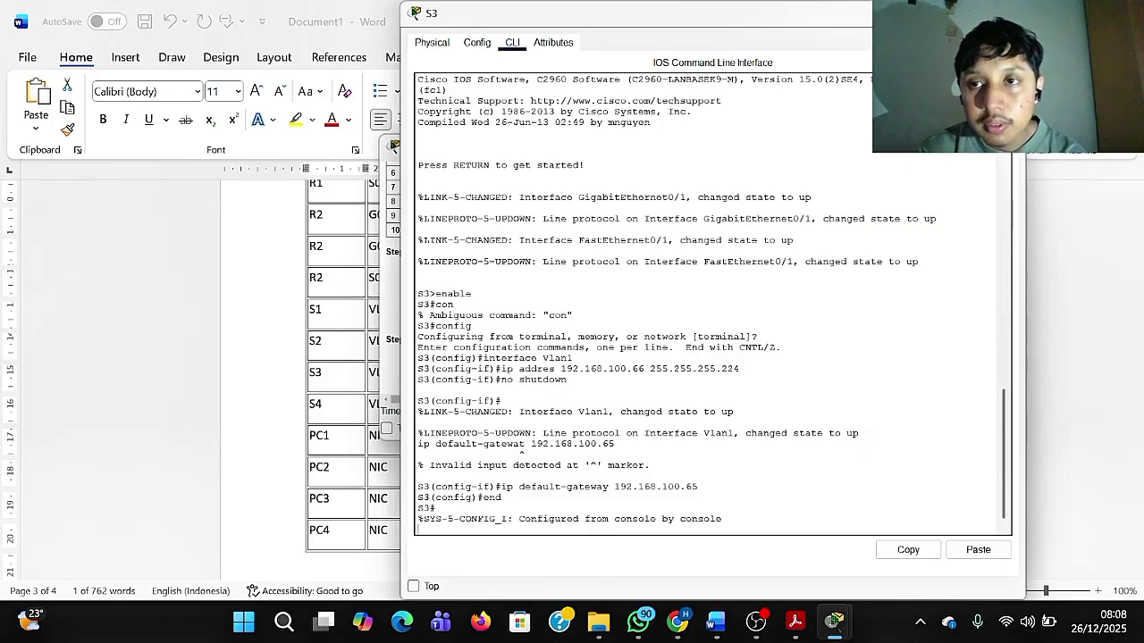
click(1005, 13)
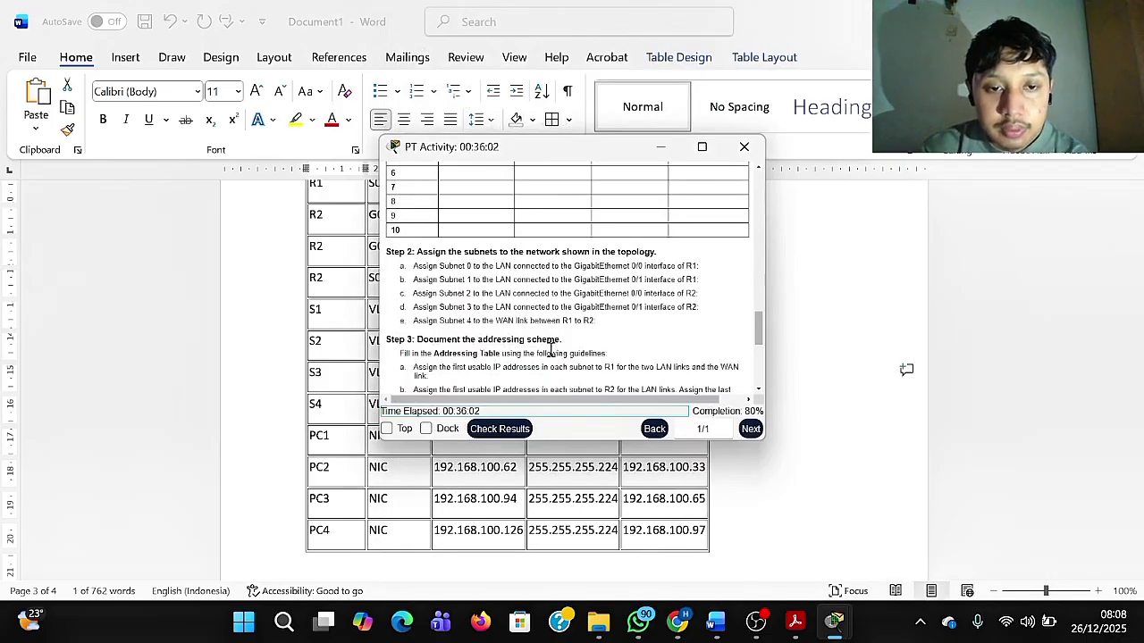
Review the PC4 configuration instructions and the PC4 row of the addressing table in Word, and return to Packet Tracer's topology.
click(270, 372)
scroll(269, 372, down, 10)
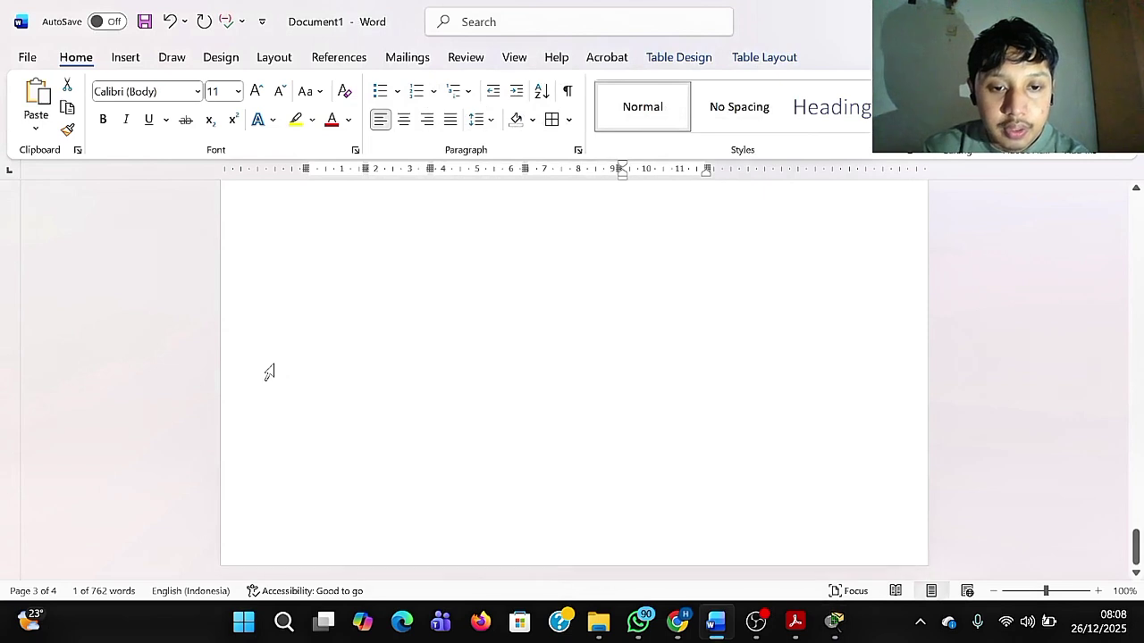
scroll(269, 372, up, 5)
right_click(270, 372)
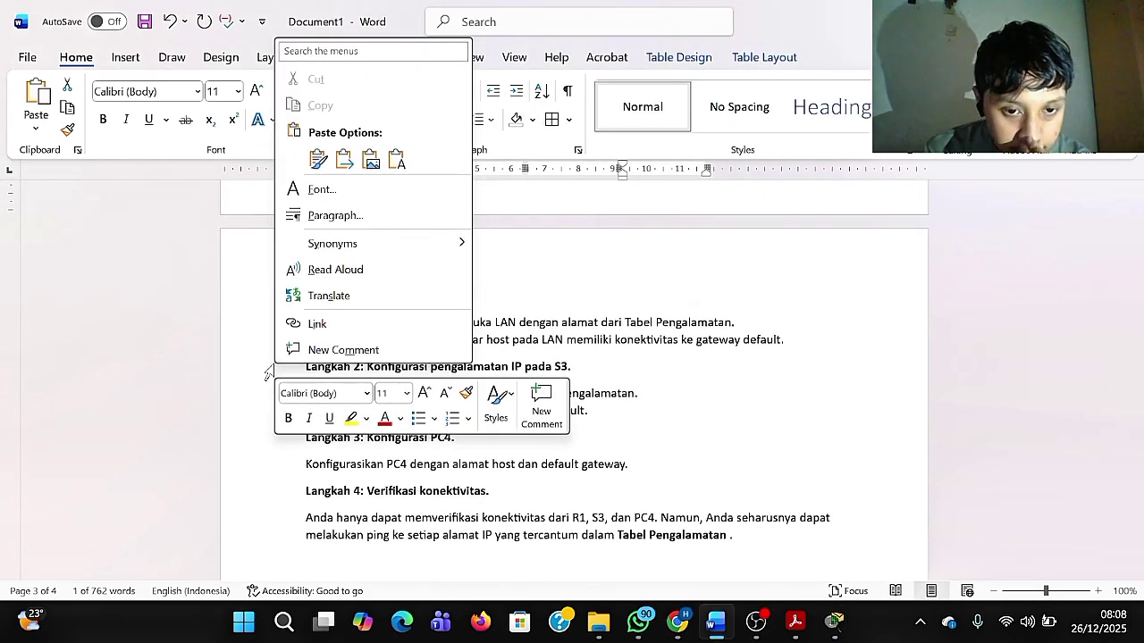
click(697, 466)
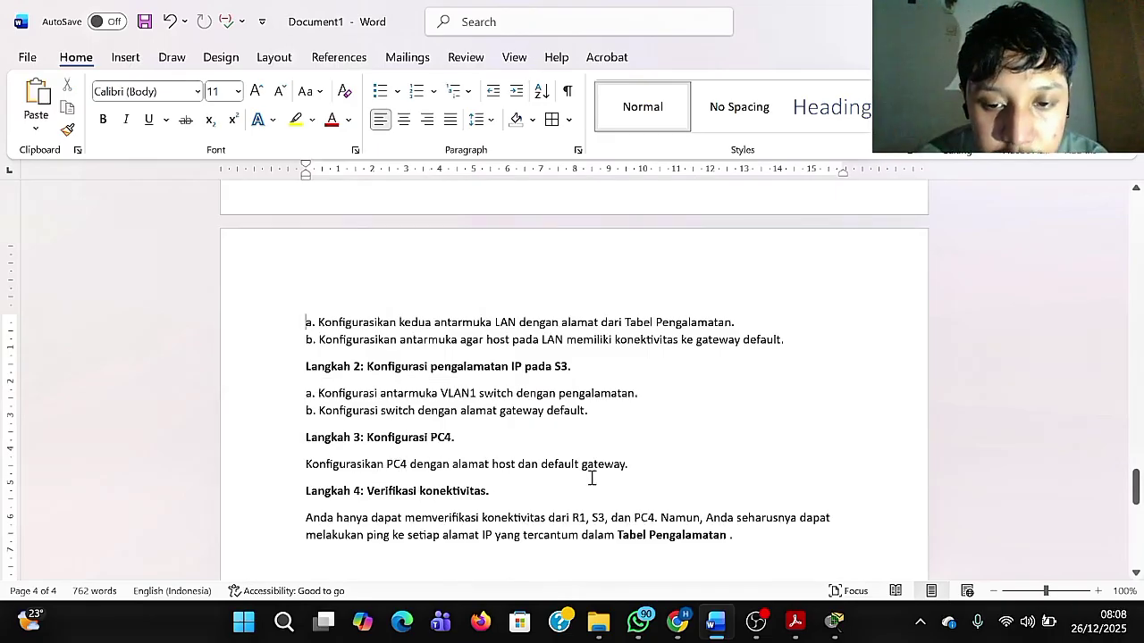
scroll(641, 474, up, 10)
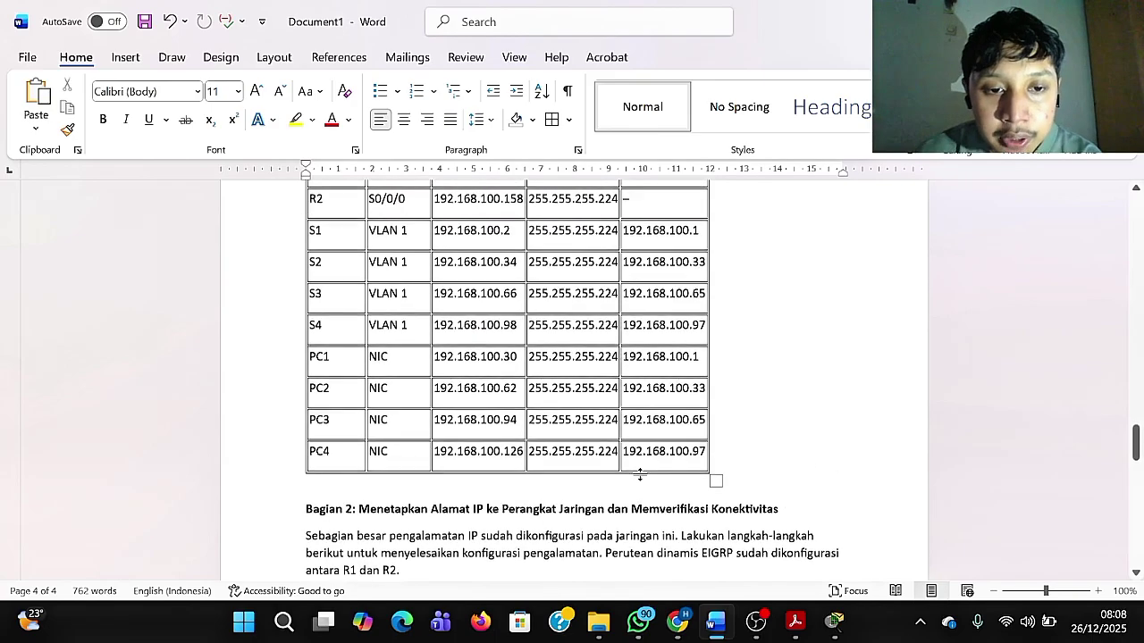
scroll(640, 476, down, 2)
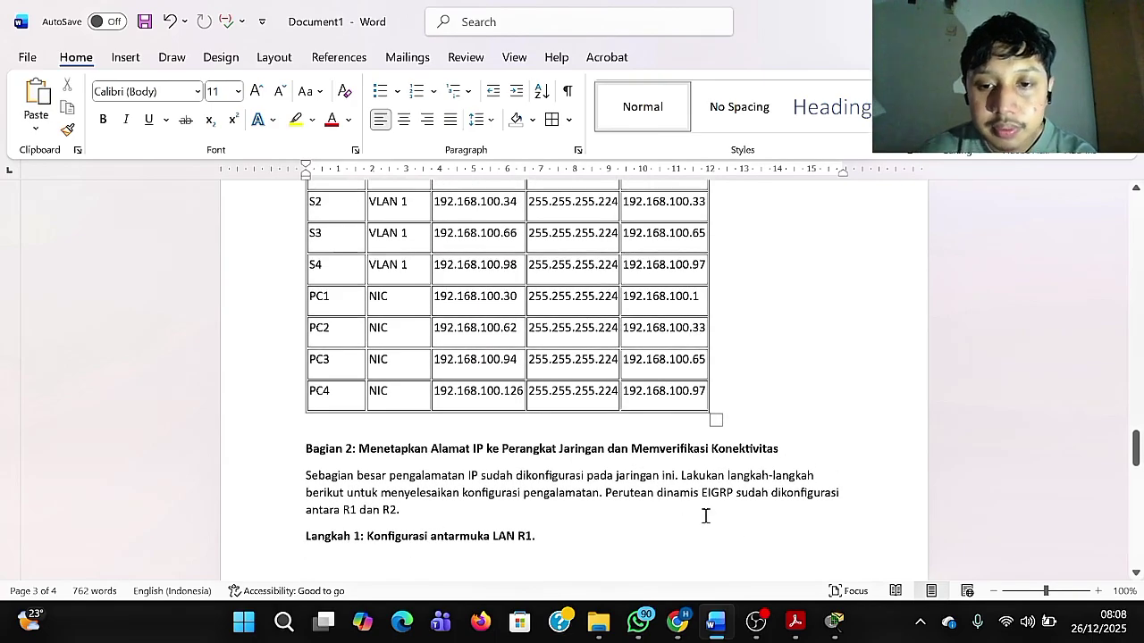
mouse_move(833, 621)
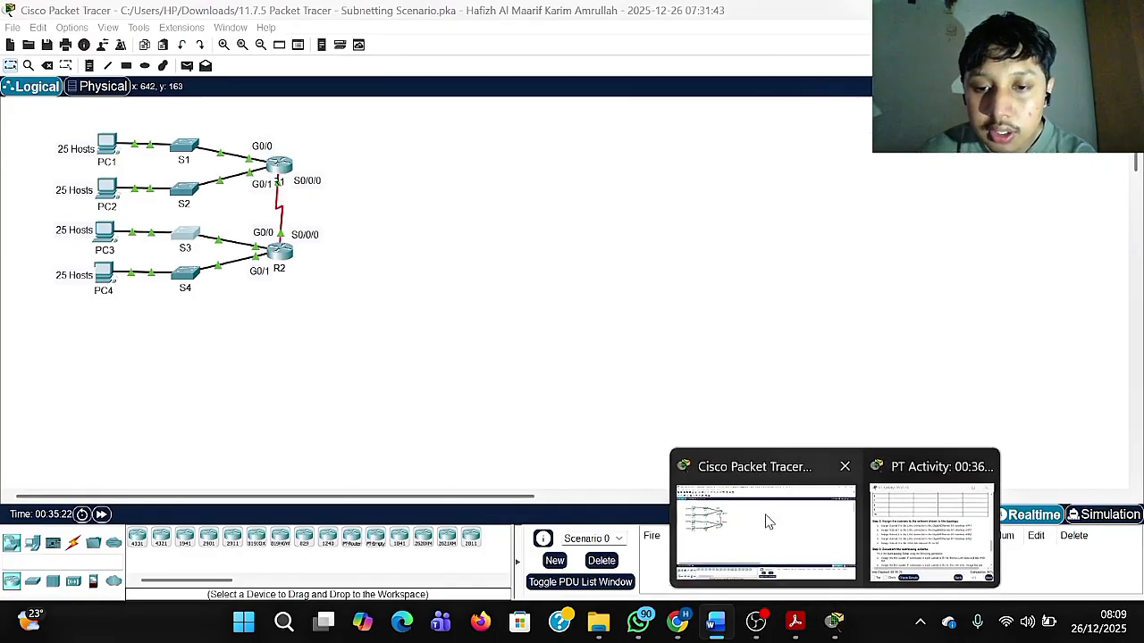
click(767, 521)
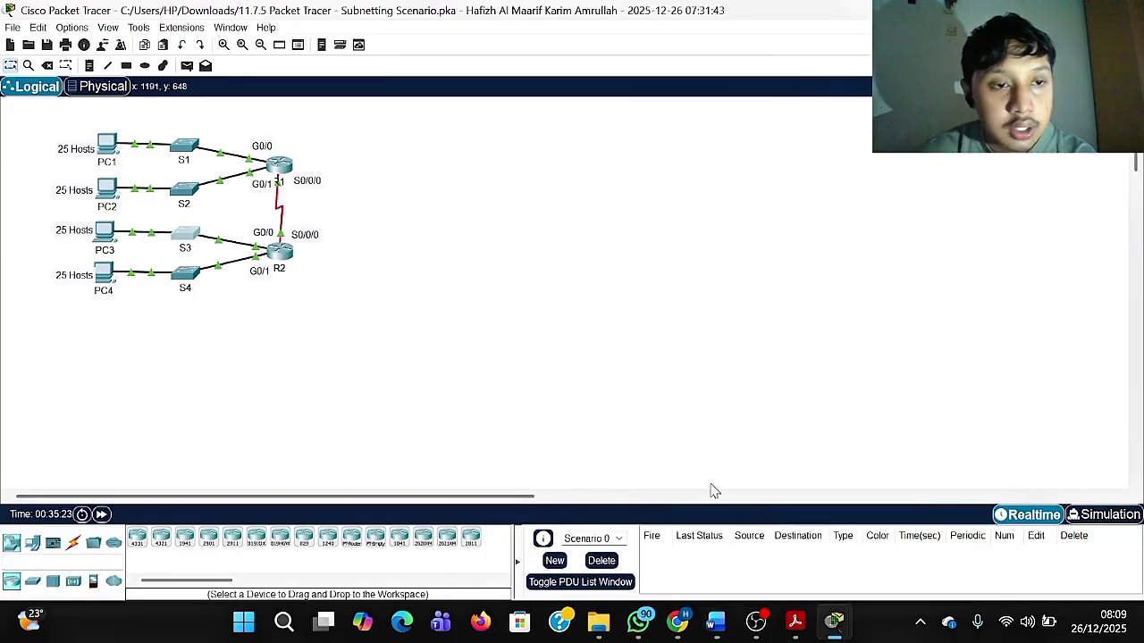
Try to open PC4's Config settings.
click(103, 282)
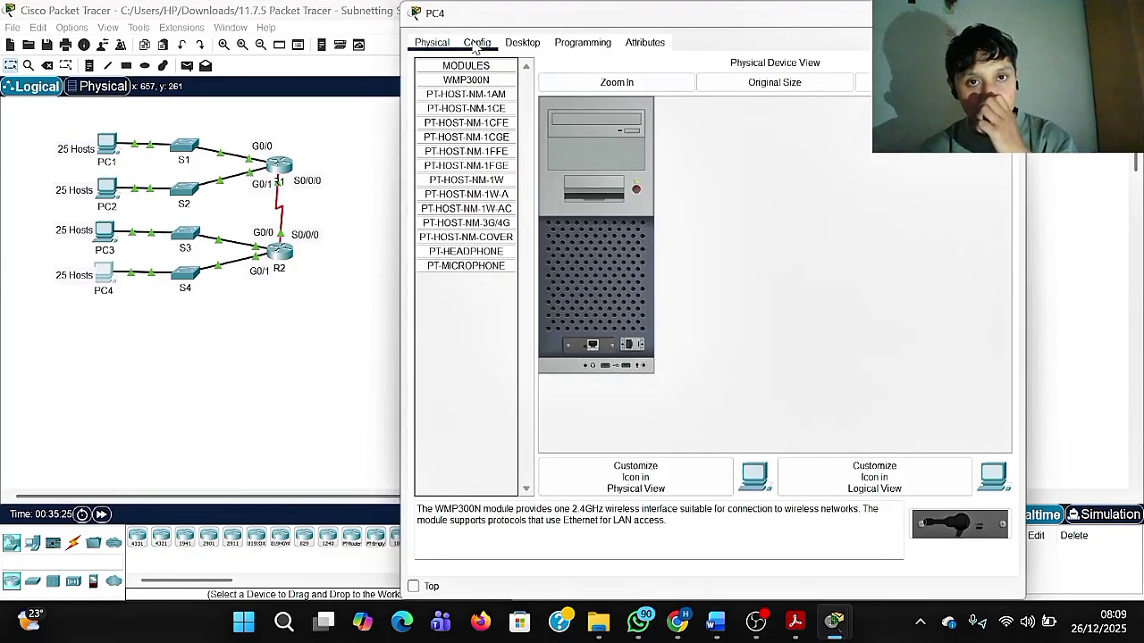
click(474, 45)
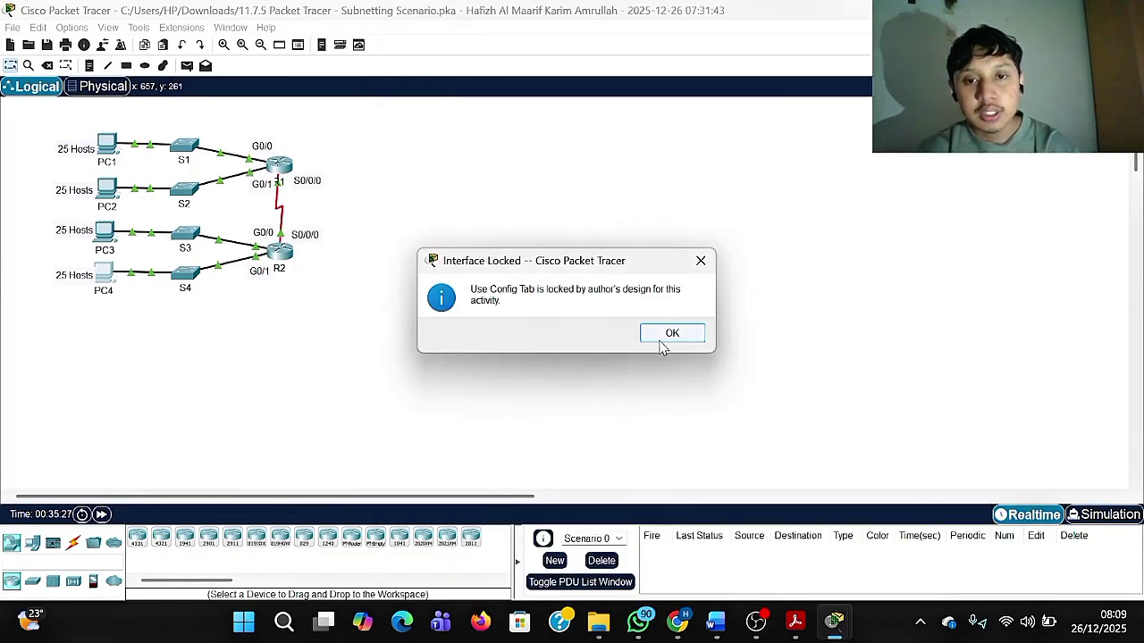
click(666, 344)
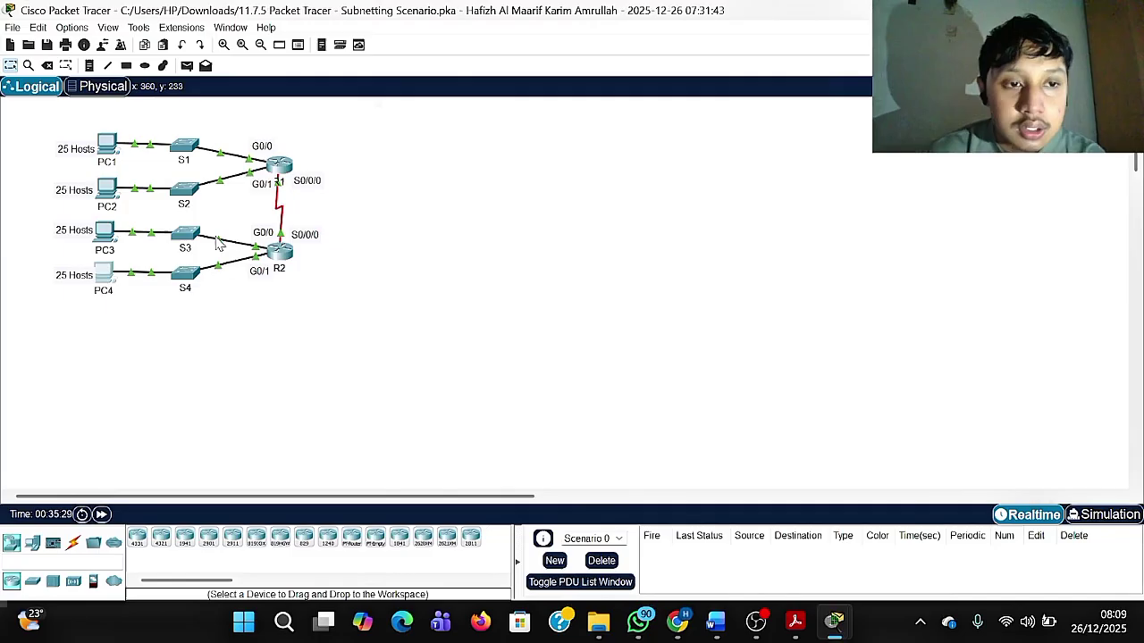
Reopen PC4 and open its desktop IP Configuration application.
click(108, 277)
click(108, 277)
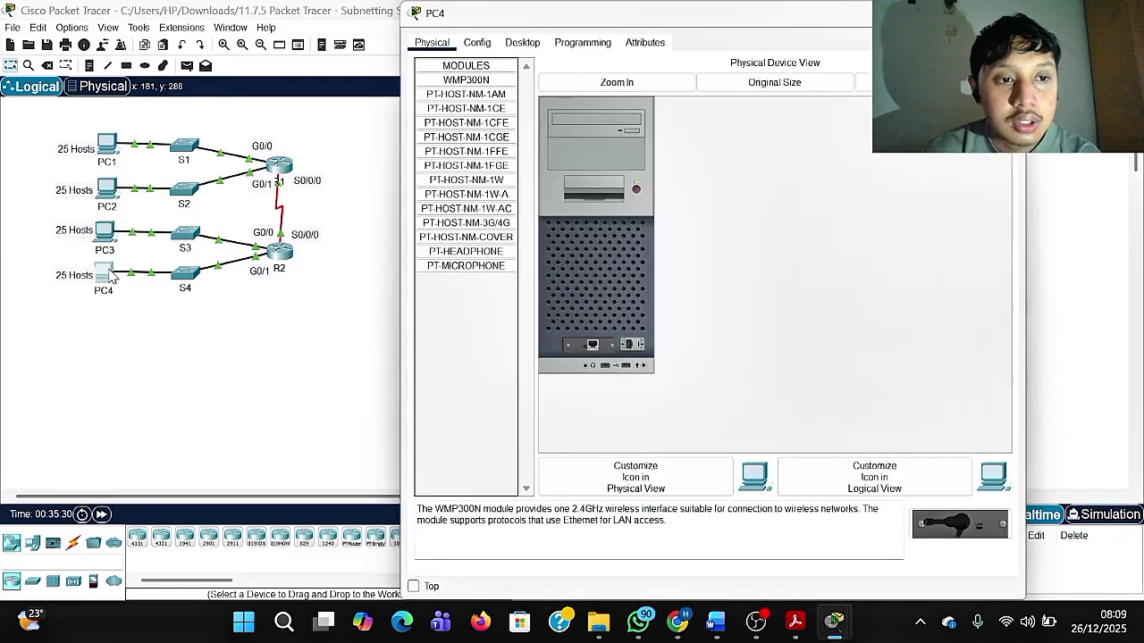
click(523, 44)
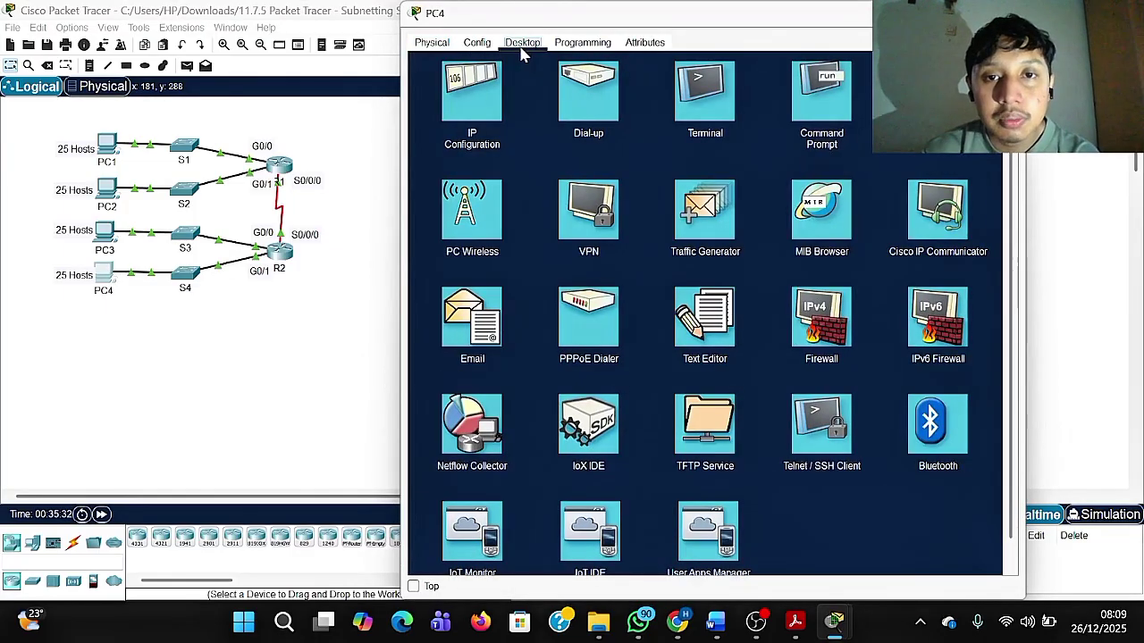
click(484, 93)
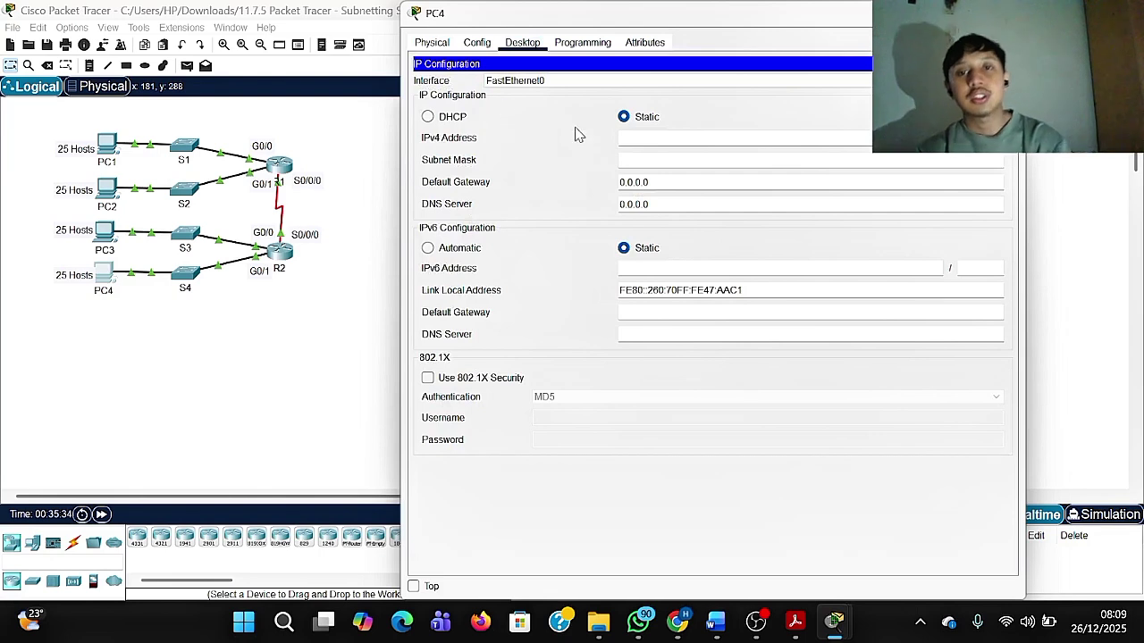
Make PC4's IPv4 address ready for entry and copy 192.168.100.126 from the PC4 row of the Word table.
click(649, 140)
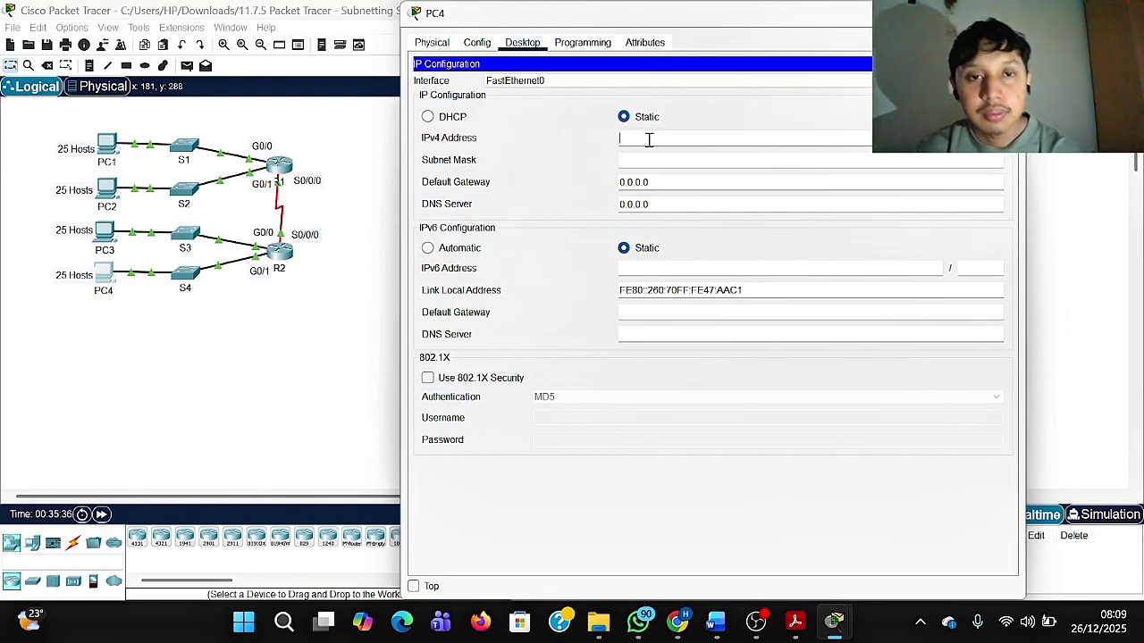
mouse_move(715, 621)
click(695, 572)
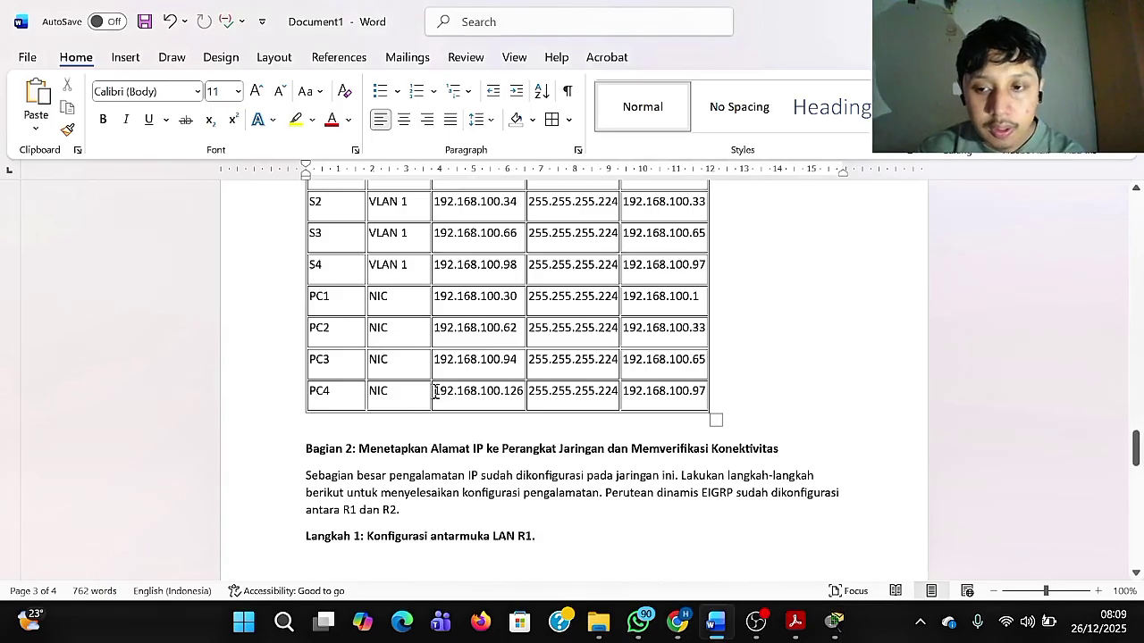
drag(435, 391, 524, 405)
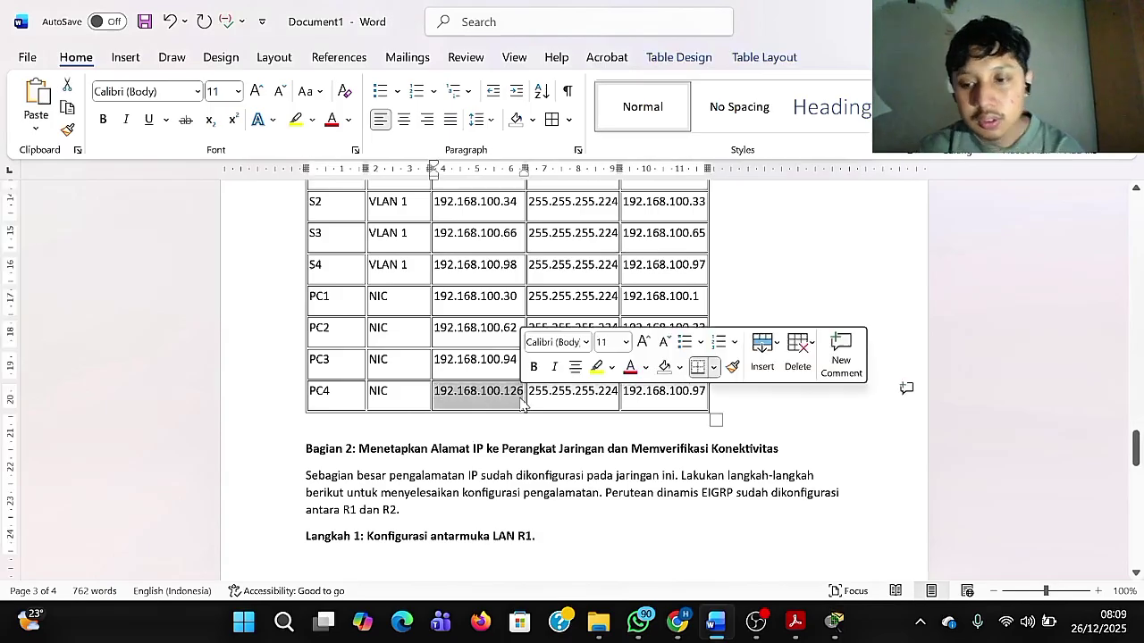
key(ctrl+c)
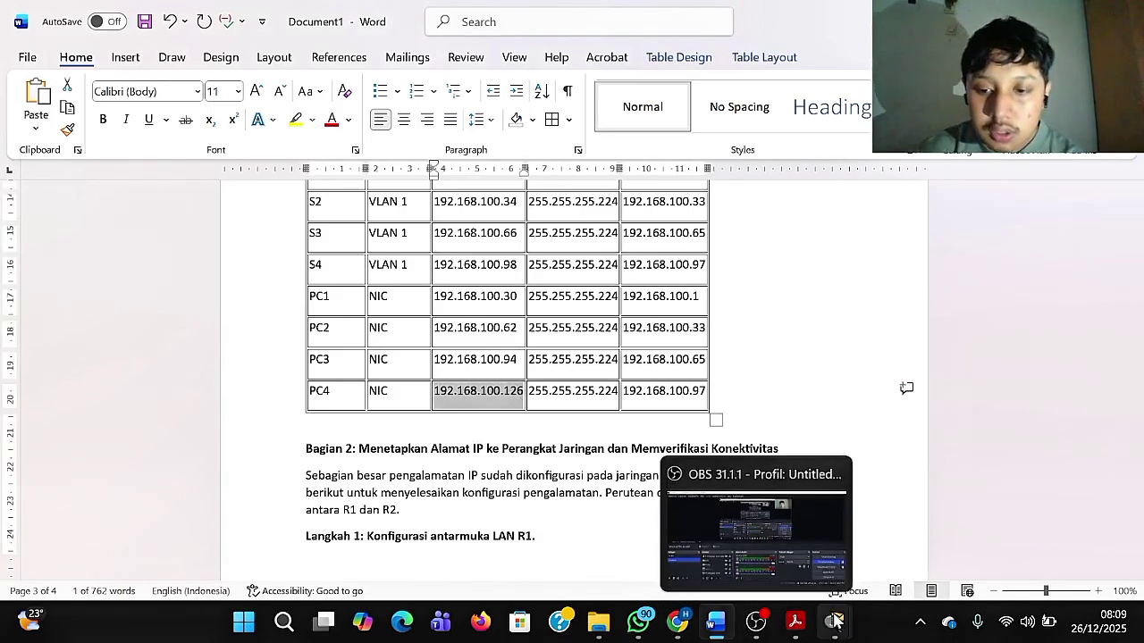
Return to PC4's IP Configuration in Packet Tracer and set the IPv4 address to the copied 192.168.100.126.
mouse_move(834, 621)
mouse_move(850, 527)
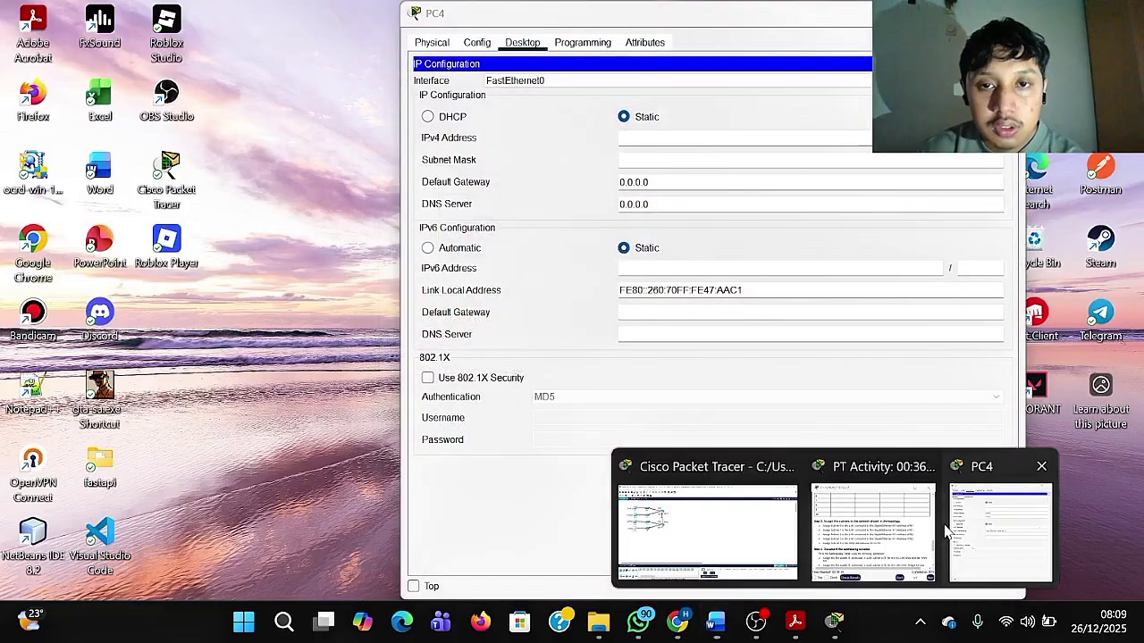
click(954, 509)
click(637, 136)
key(ctrl+v)
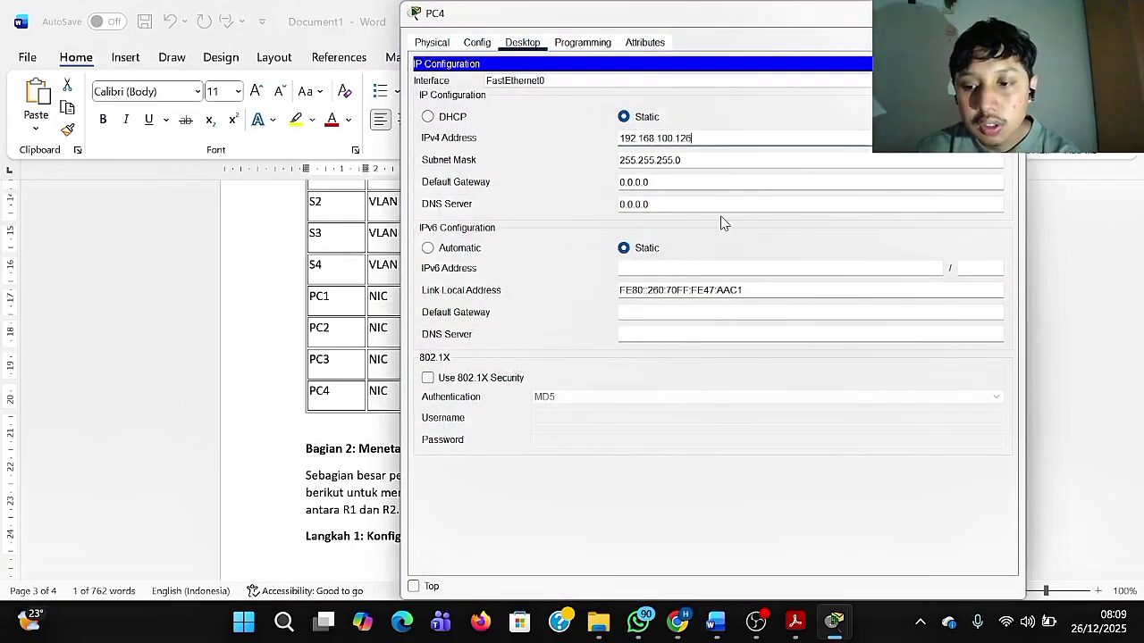
Copy the subnet mask 255.255.255.224 from the PC4 row of the Word table and set it as PC4's subnet mask.
click(696, 160)
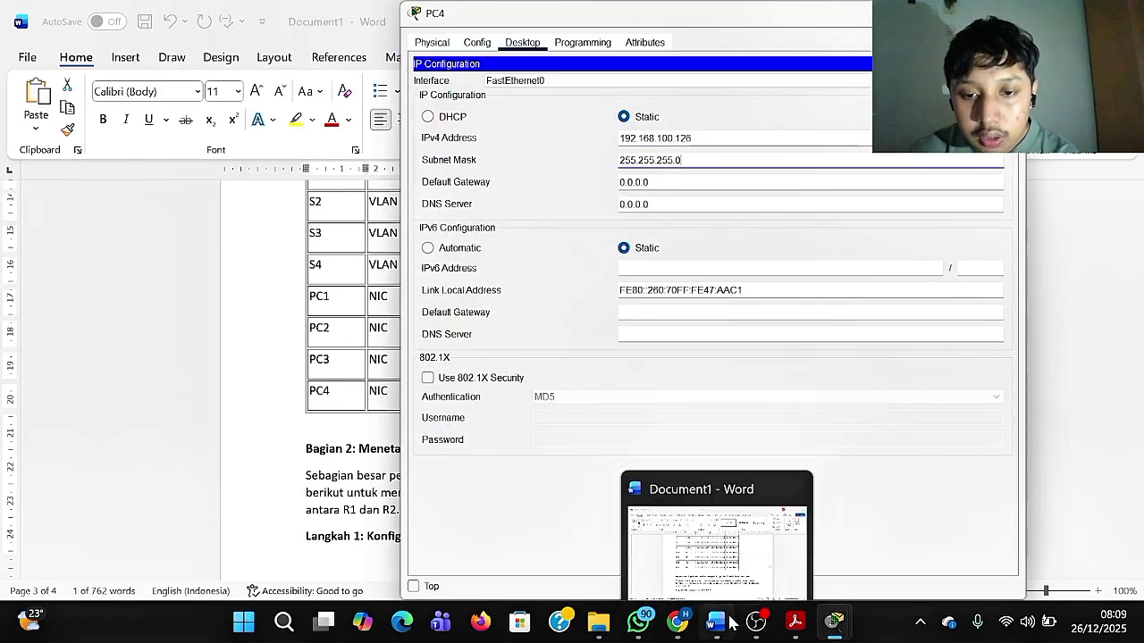
click(676, 541)
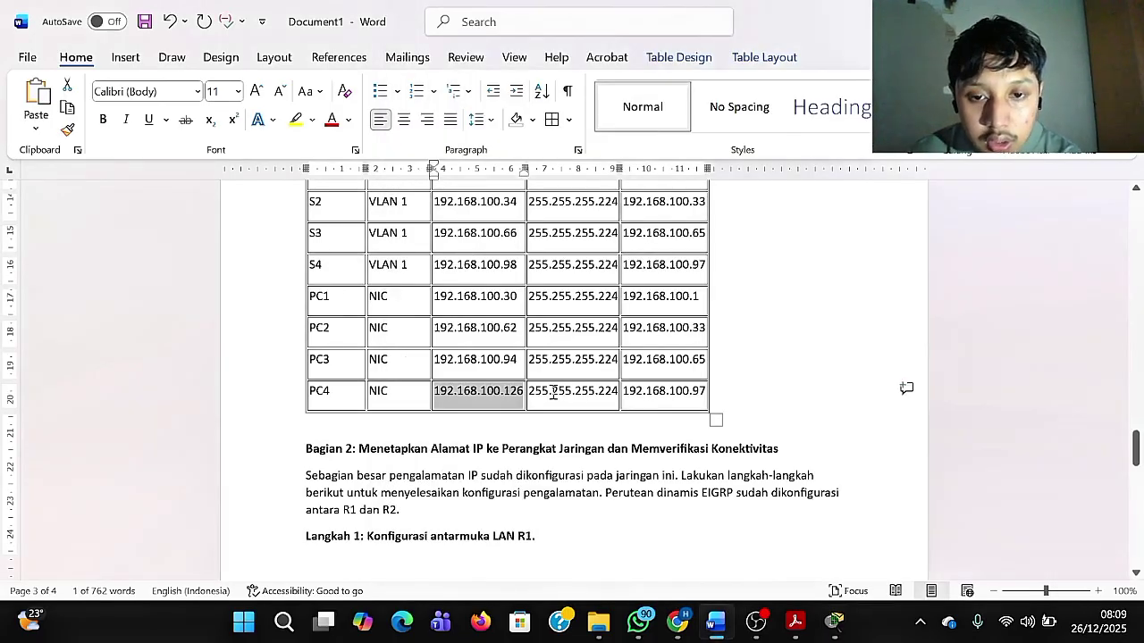
drag(530, 391, 614, 400)
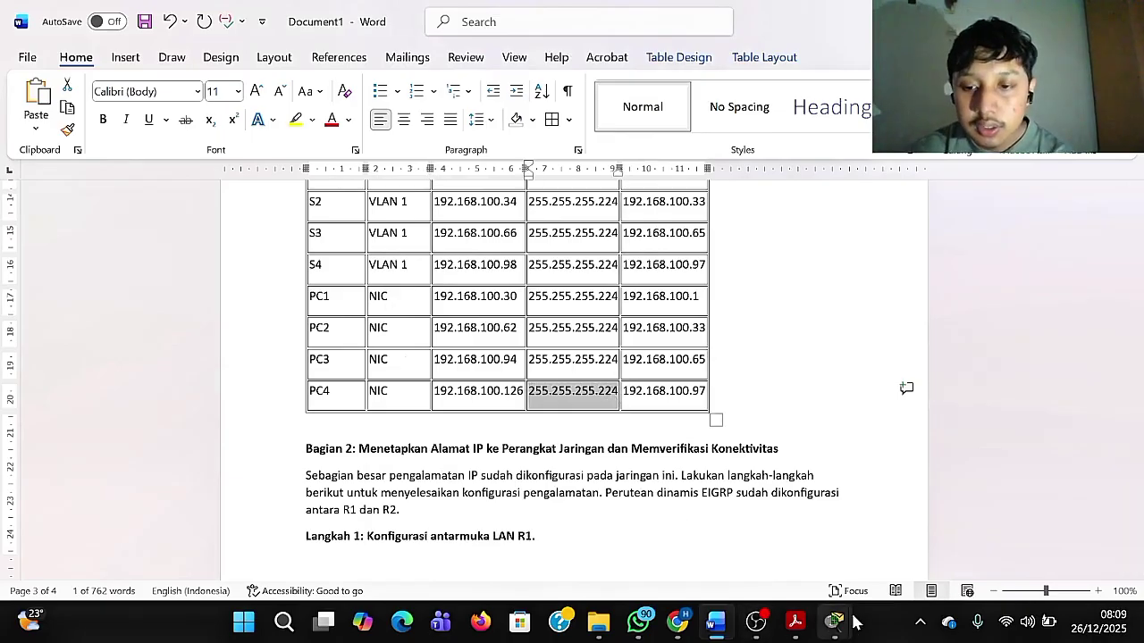
mouse_move(833, 621)
click(938, 549)
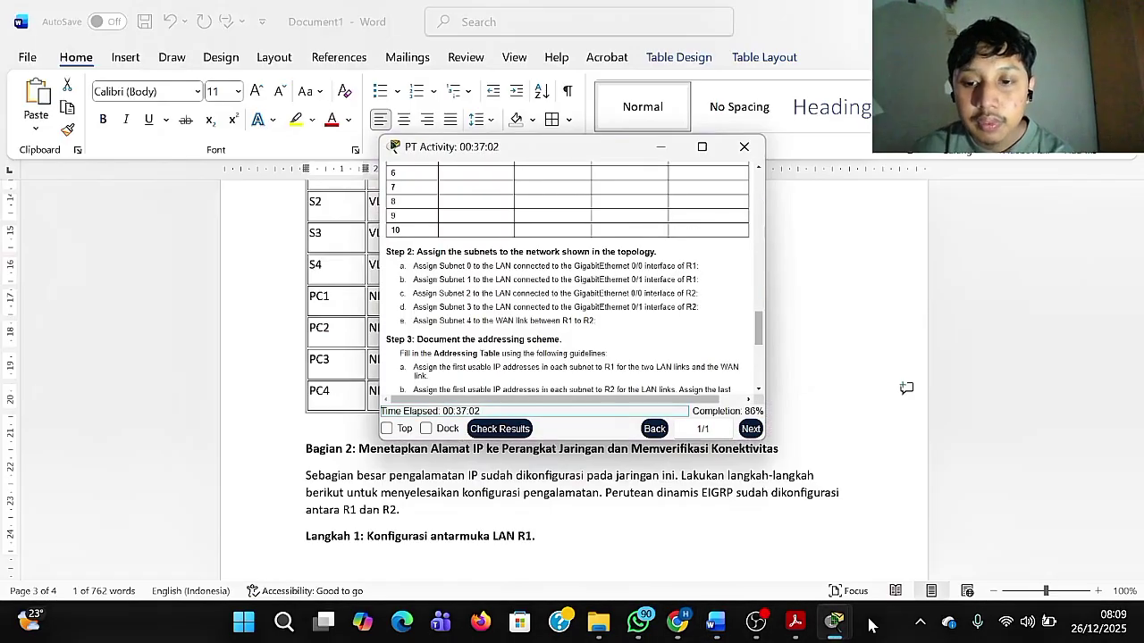
mouse_move(834, 621)
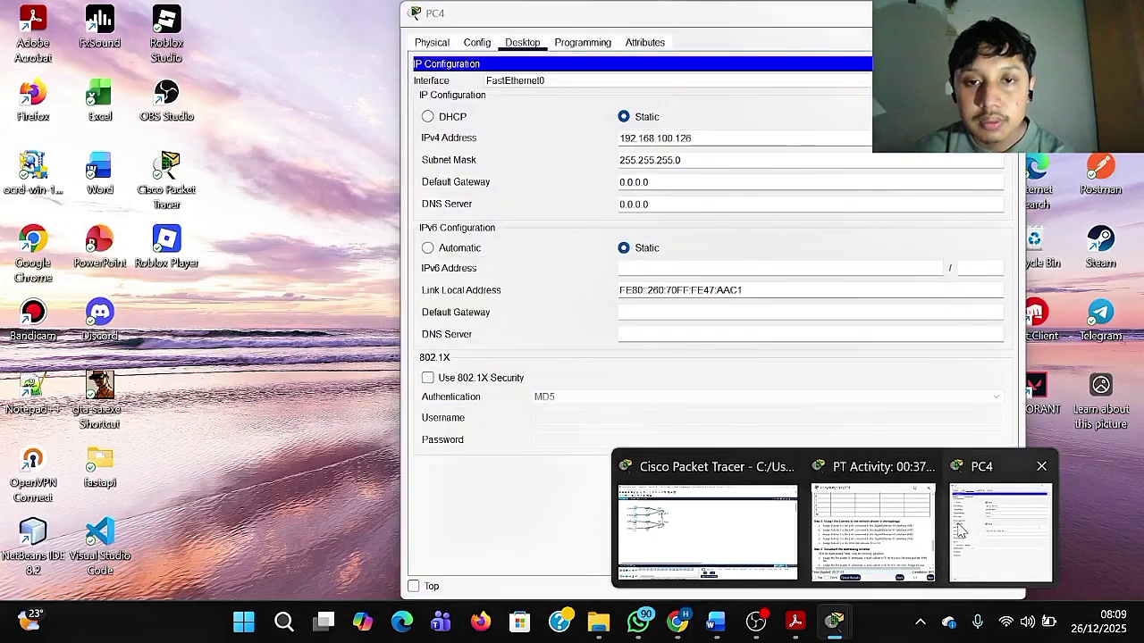
click(961, 532)
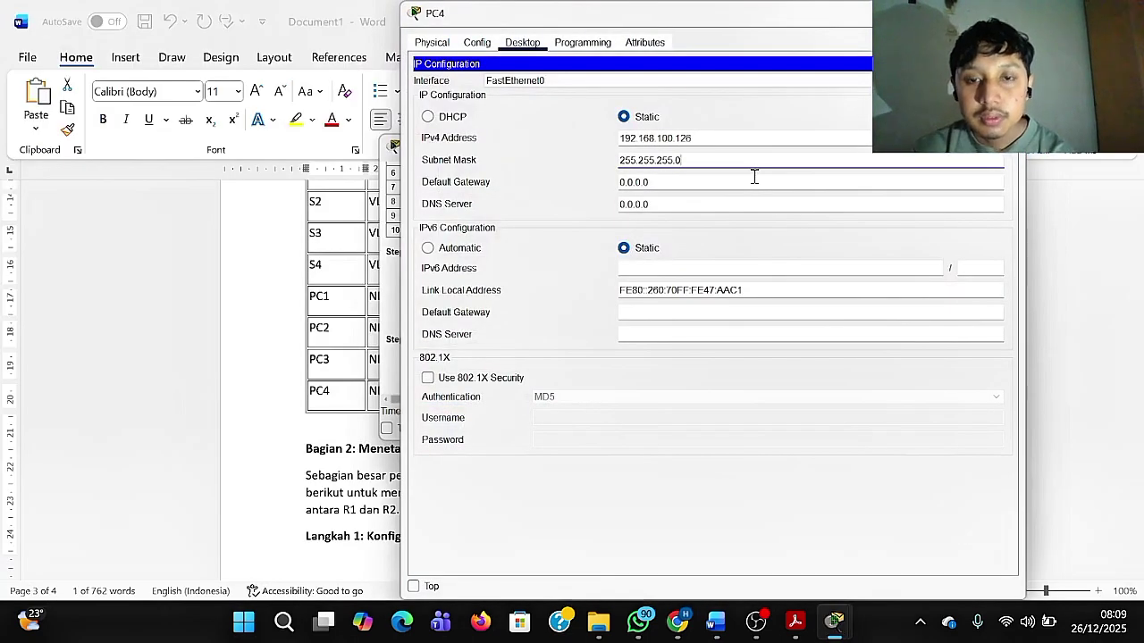
key(ctrl+a)
key(ctrl+v)
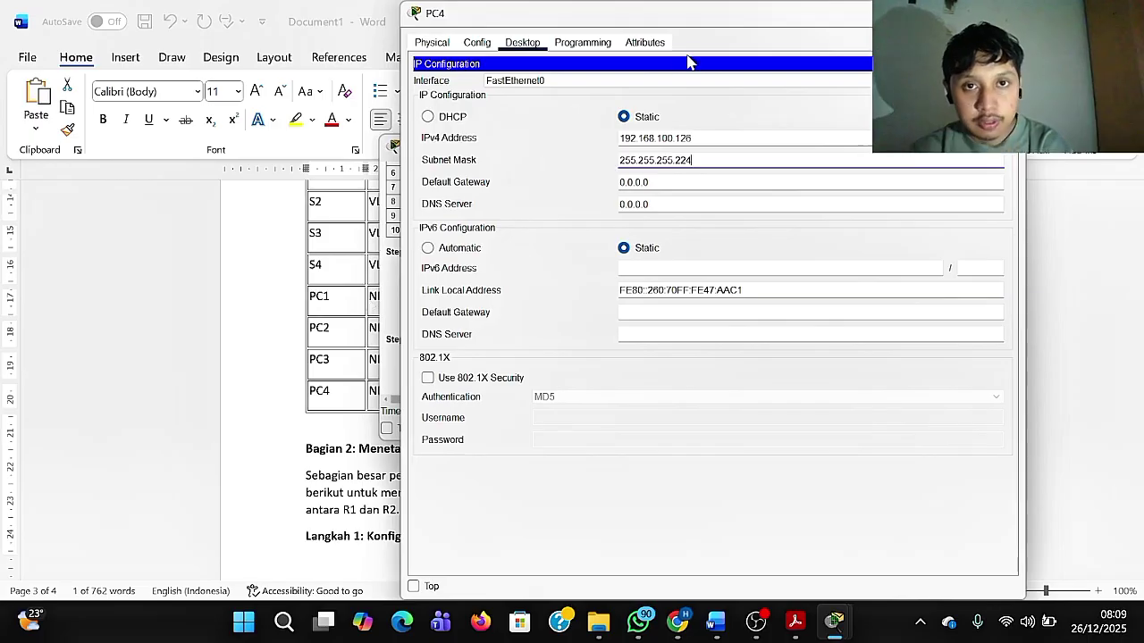
Copy the gateway 192.168.100.97 from the PC4 row of the Word table and set it as PC4's IPv4 default gateway.
drag(623, 22, 744, 43)
click(307, 299)
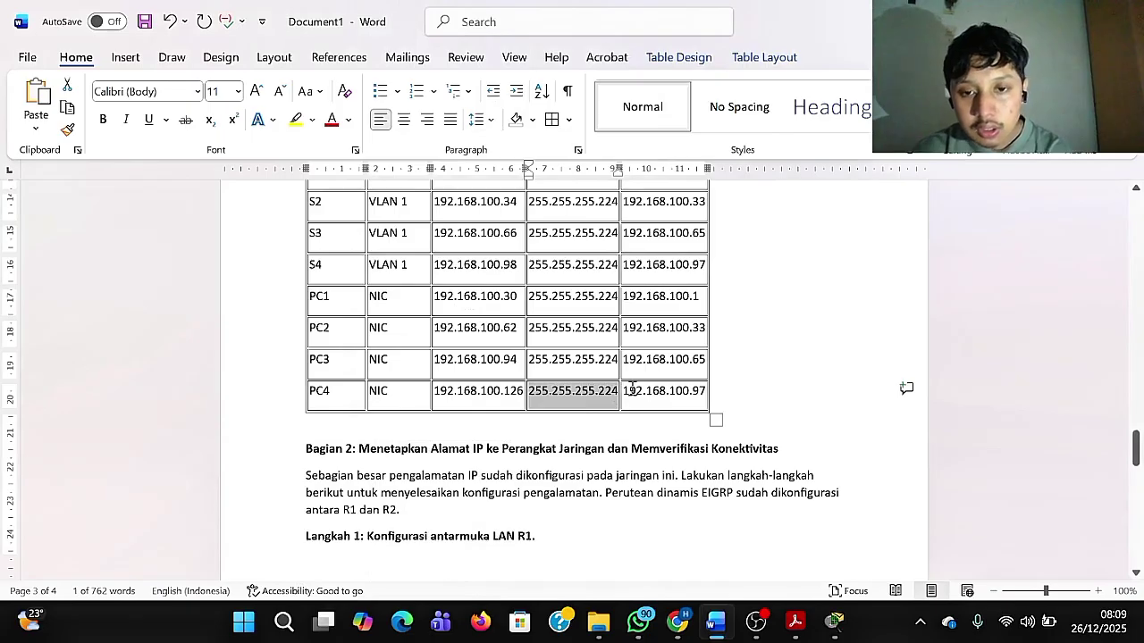
drag(626, 393, 708, 395)
key(ctrl+c)
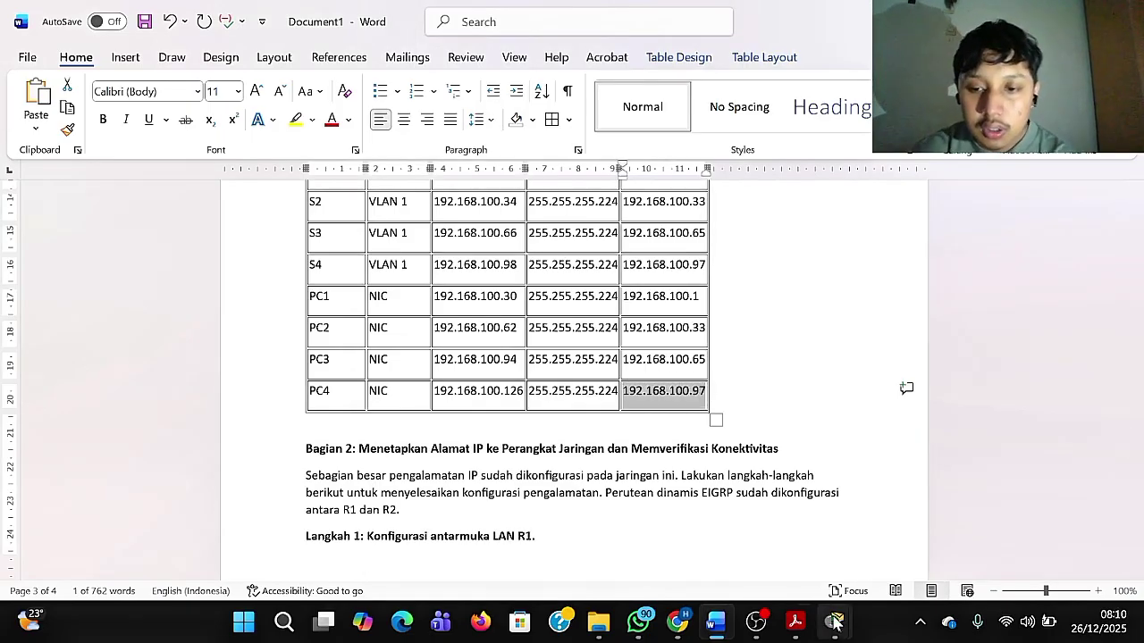
mouse_move(834, 621)
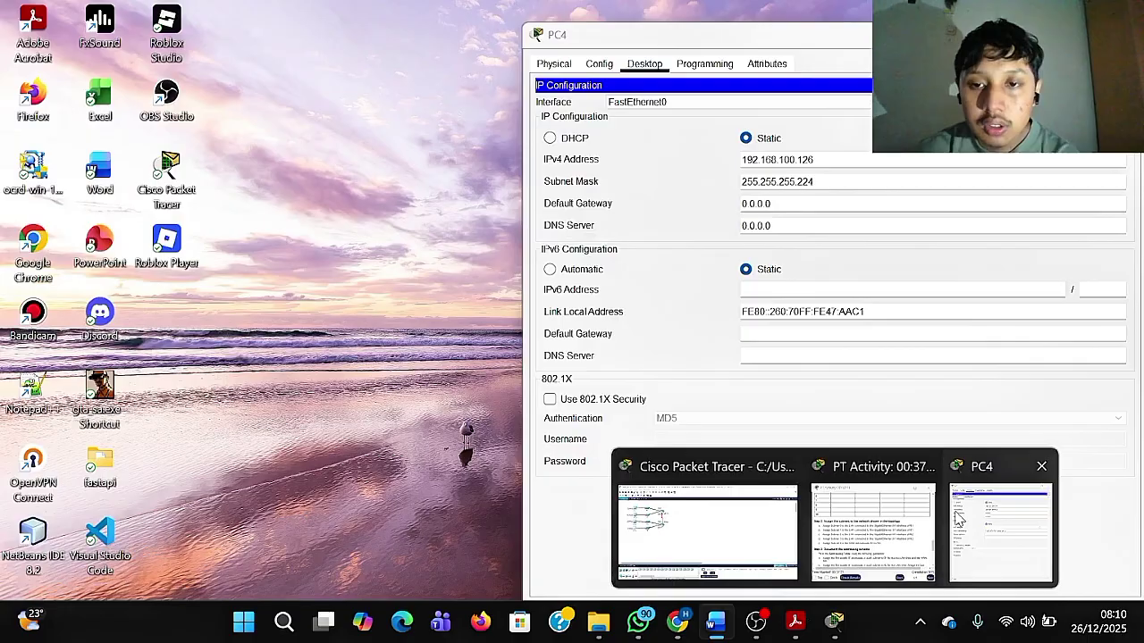
click(955, 518)
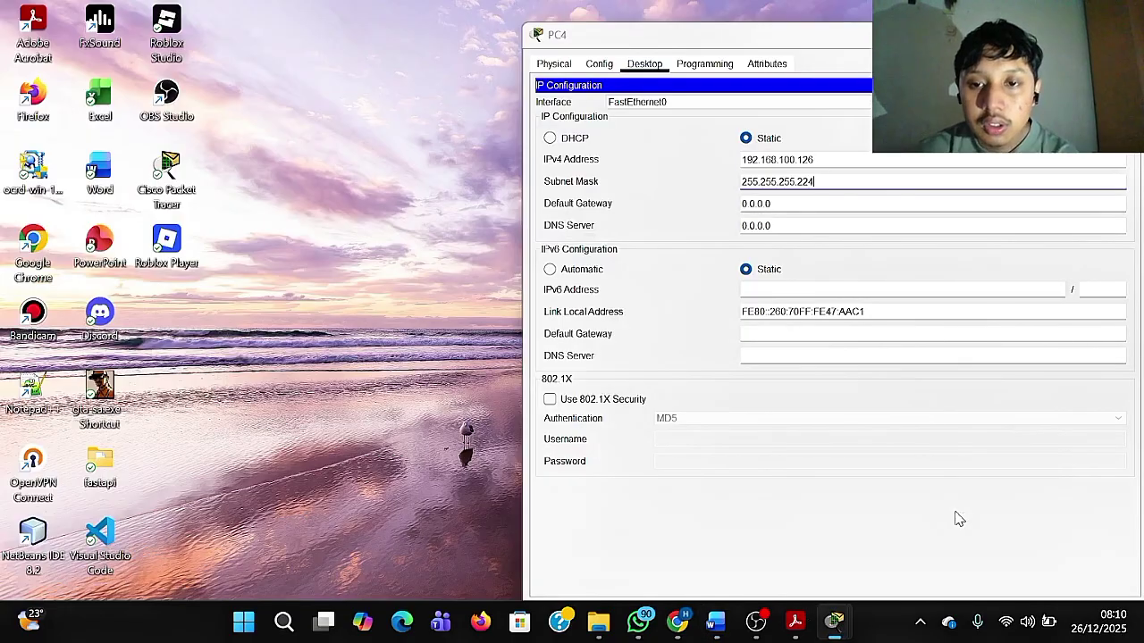
drag(674, 52, 547, 33)
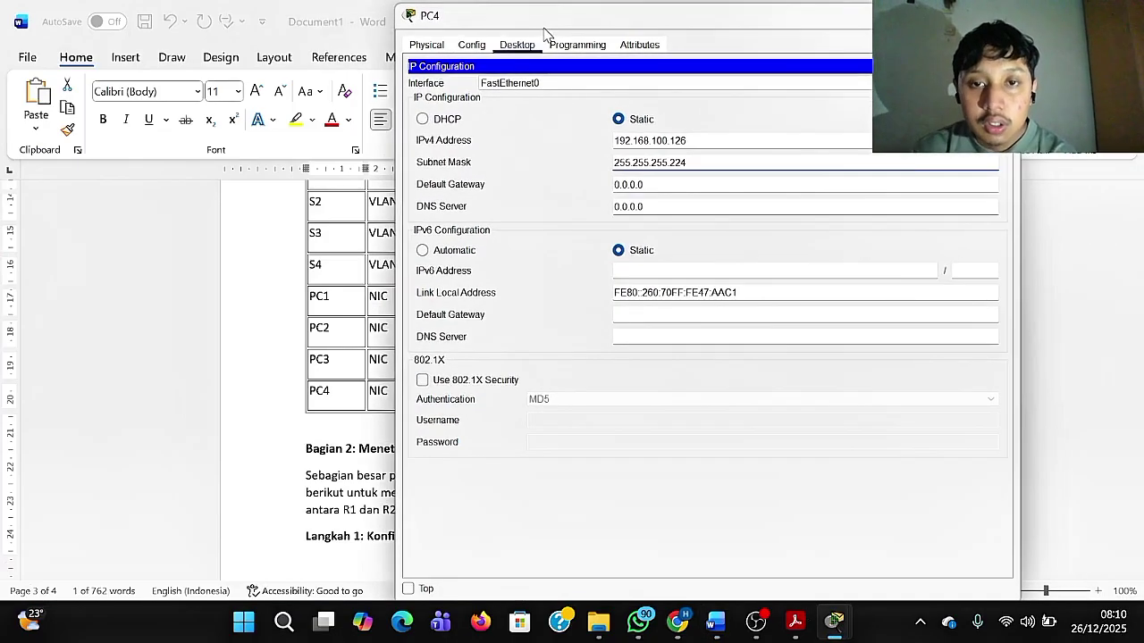
click(650, 185)
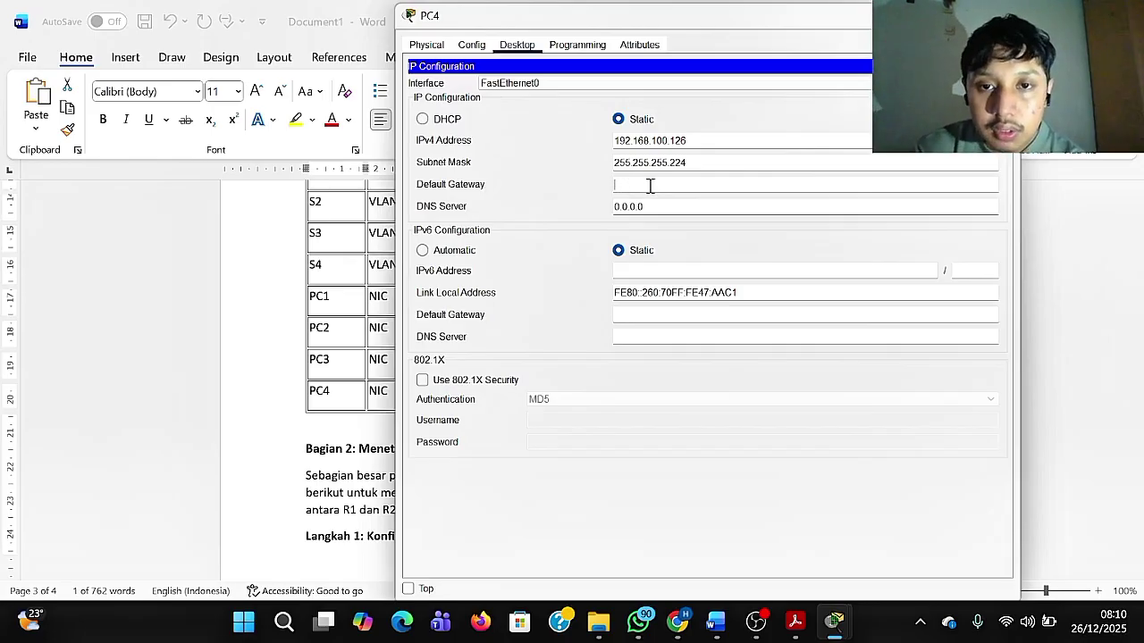
key(ctrl+v)
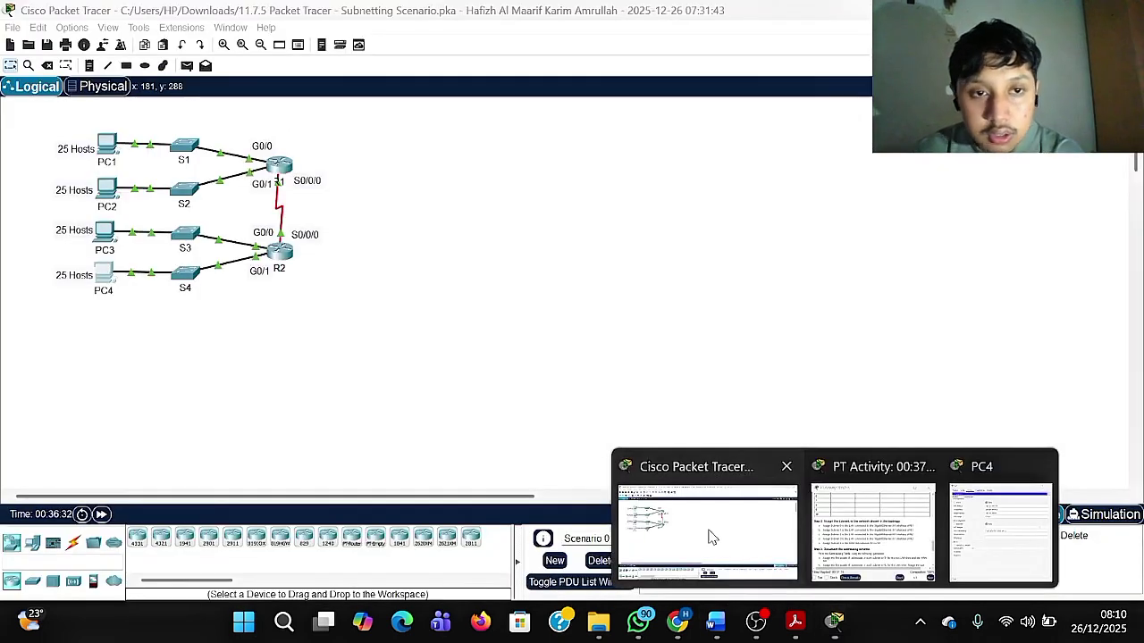
Check the PT Activity results, review the assessment items and overall feedback, and close the results and minimize the activity instructions.
click(707, 536)
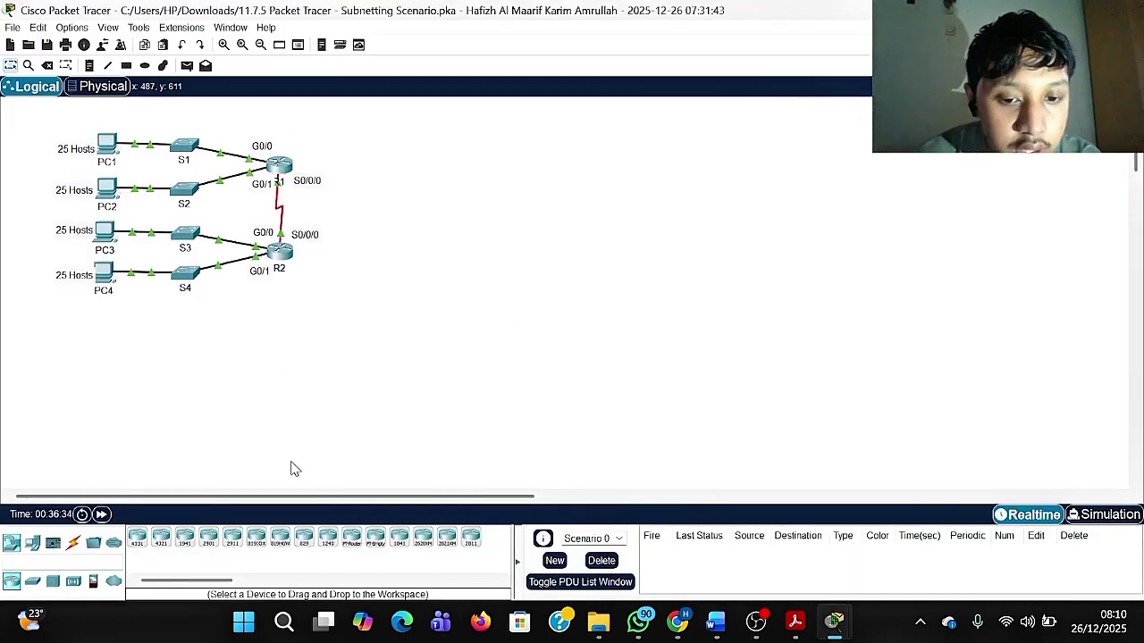
mouse_move(834, 621)
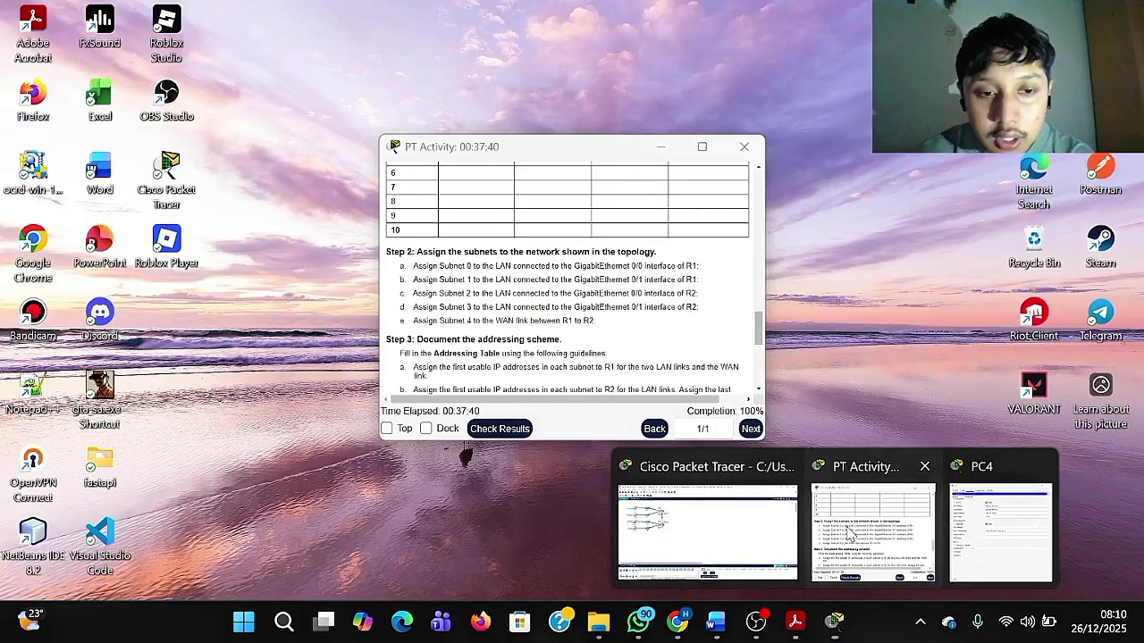
click(851, 534)
click(483, 430)
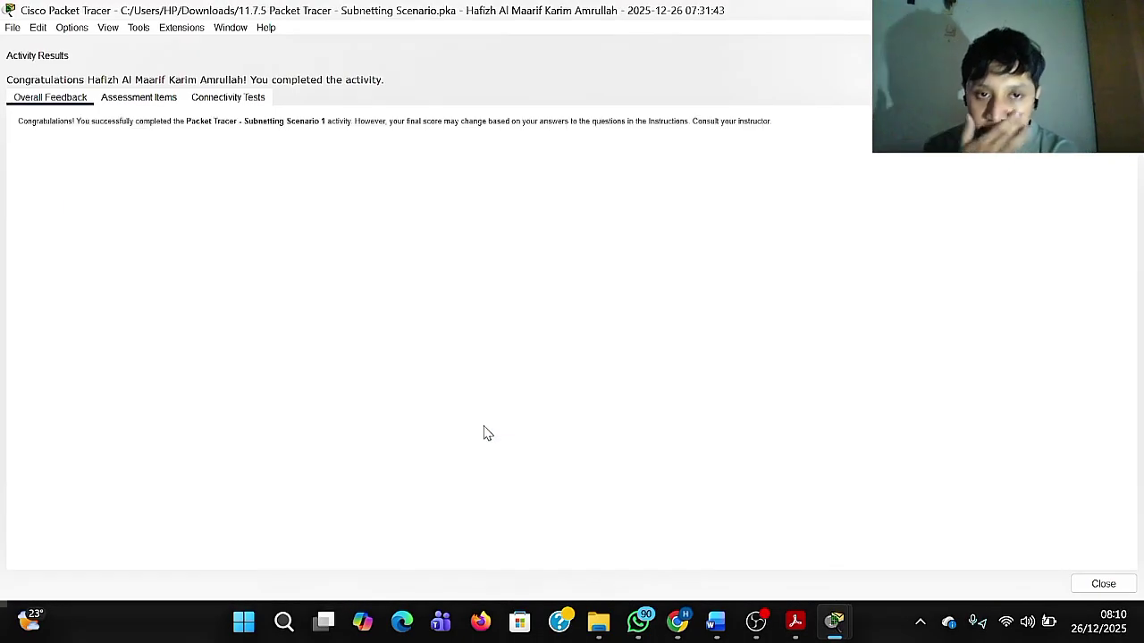
click(149, 102)
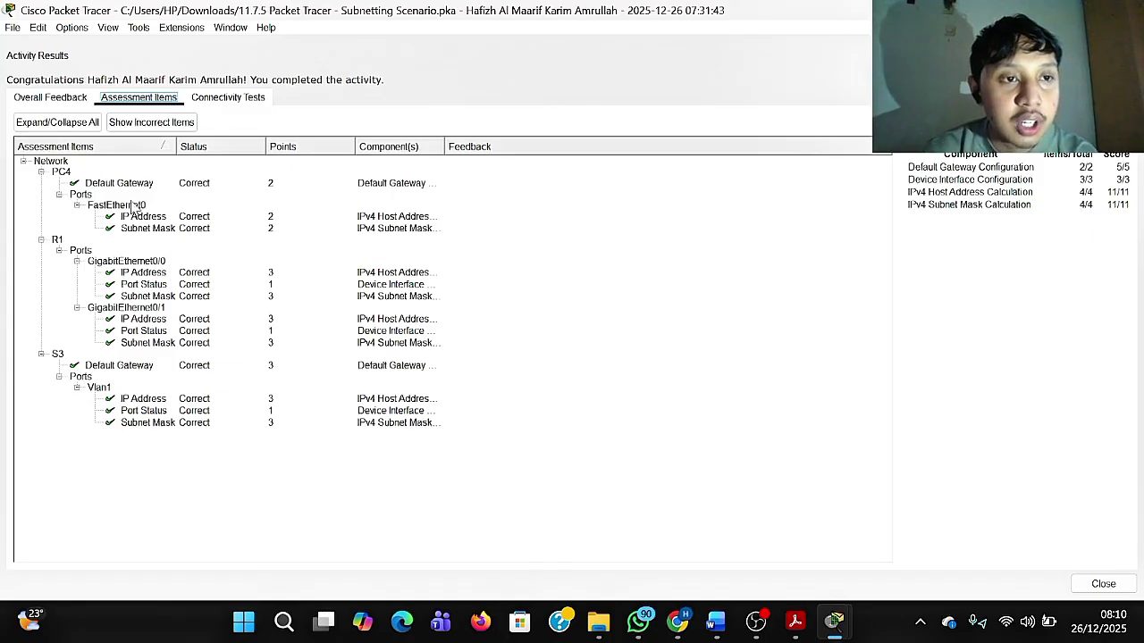
click(75, 105)
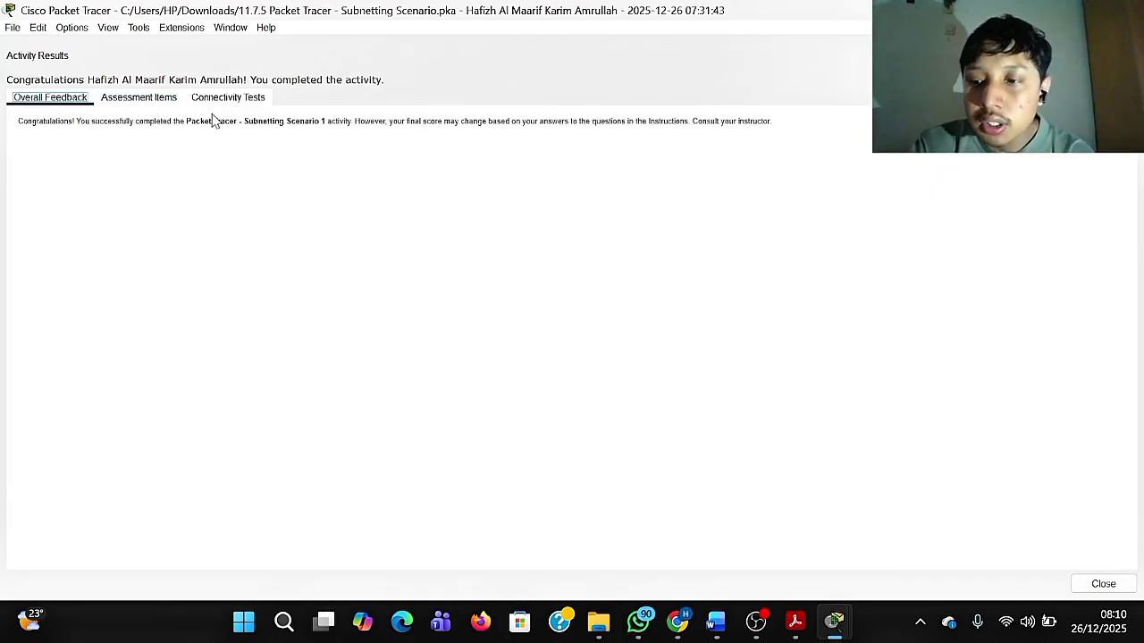
click(1084, 582)
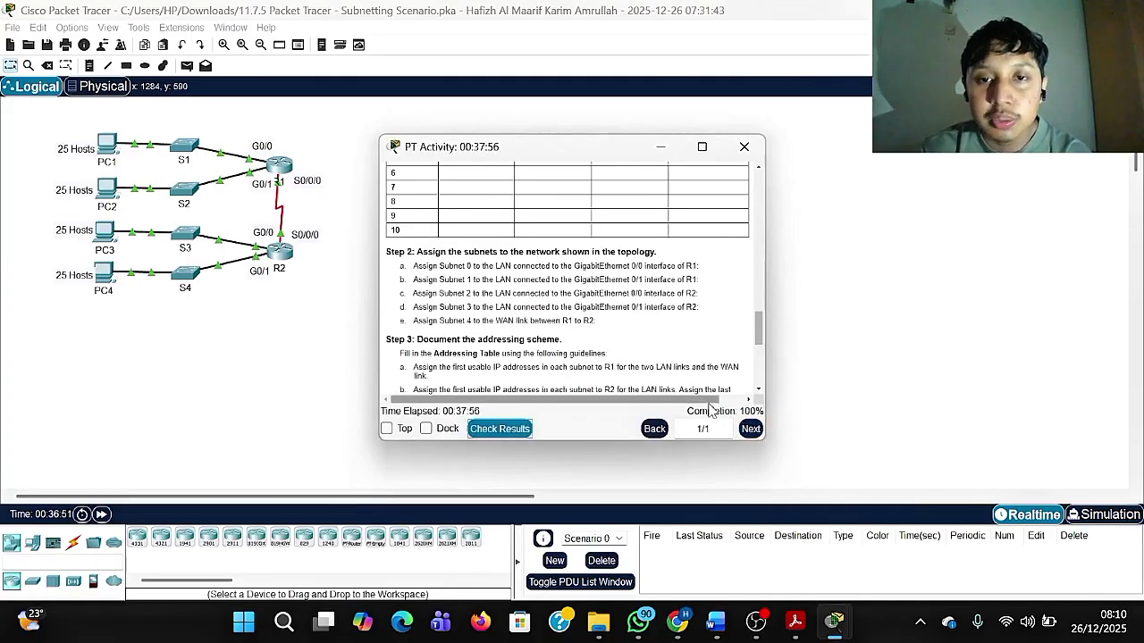
click(657, 149)
Switch to Word and read the Langkah 4 instructions on verifying connectivity below the PC4 configuration step.
mouse_move(717, 626)
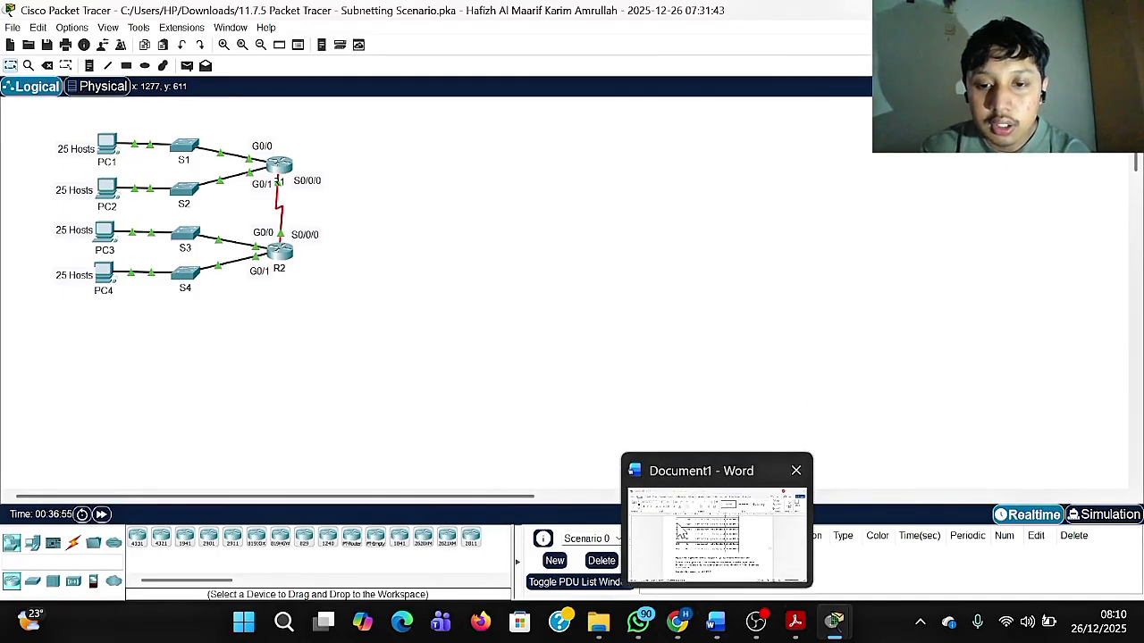
click(676, 528)
scroll(521, 415, down, 6)
scroll(522, 415, down, 2)
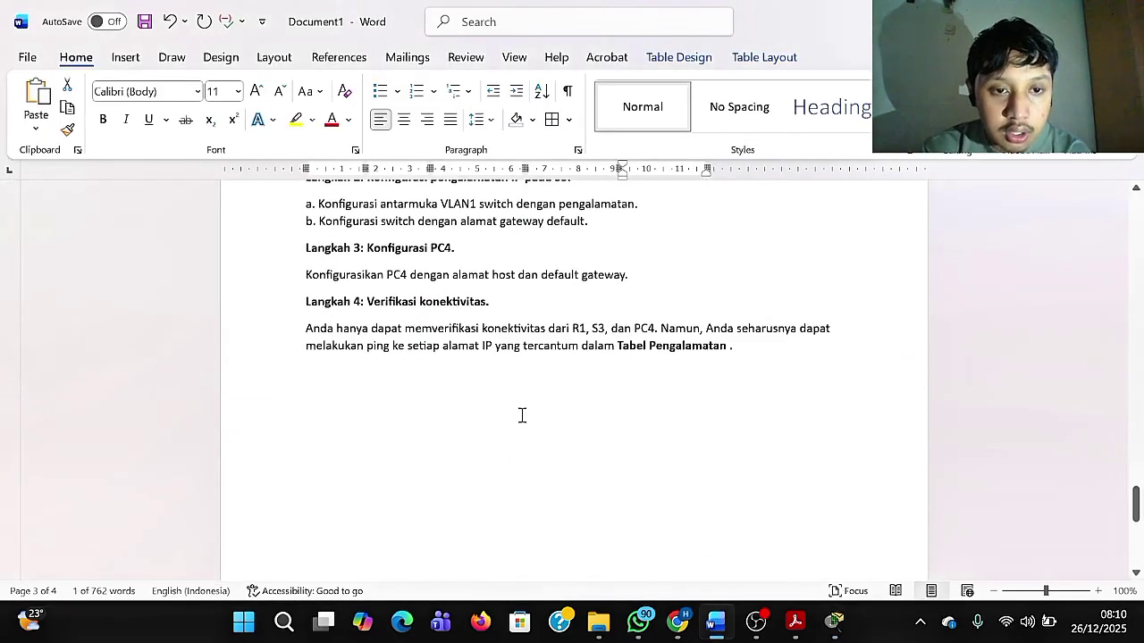
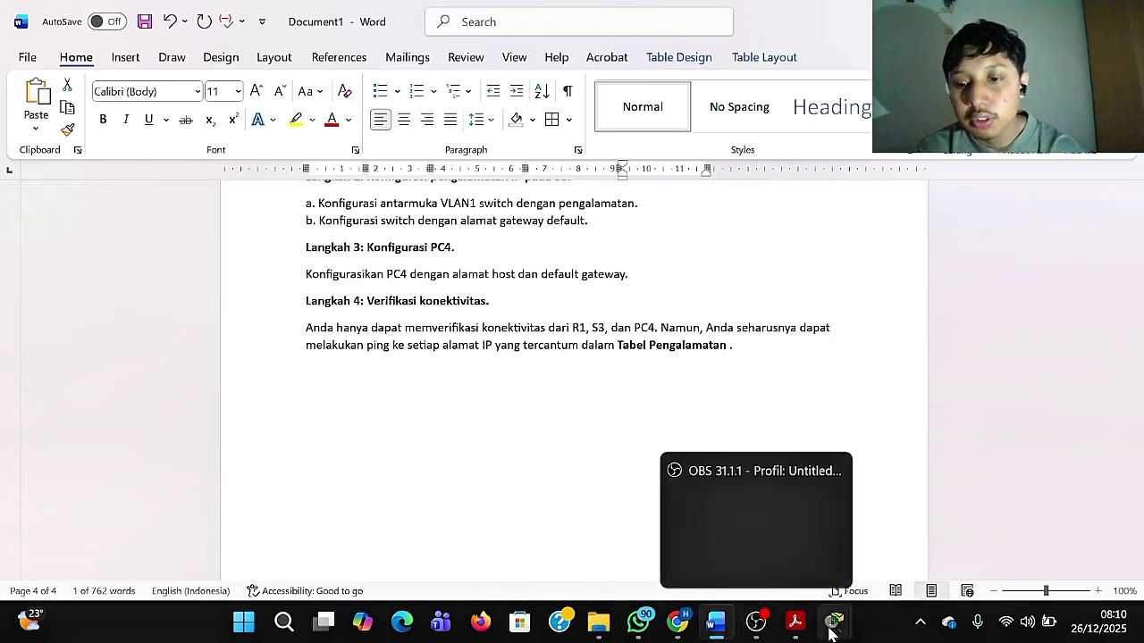
Return to PC4 in Packet Tracer, close its IP Configuration, open the Command Prompt and start a ping command.
mouse_move(831, 633)
click(725, 549)
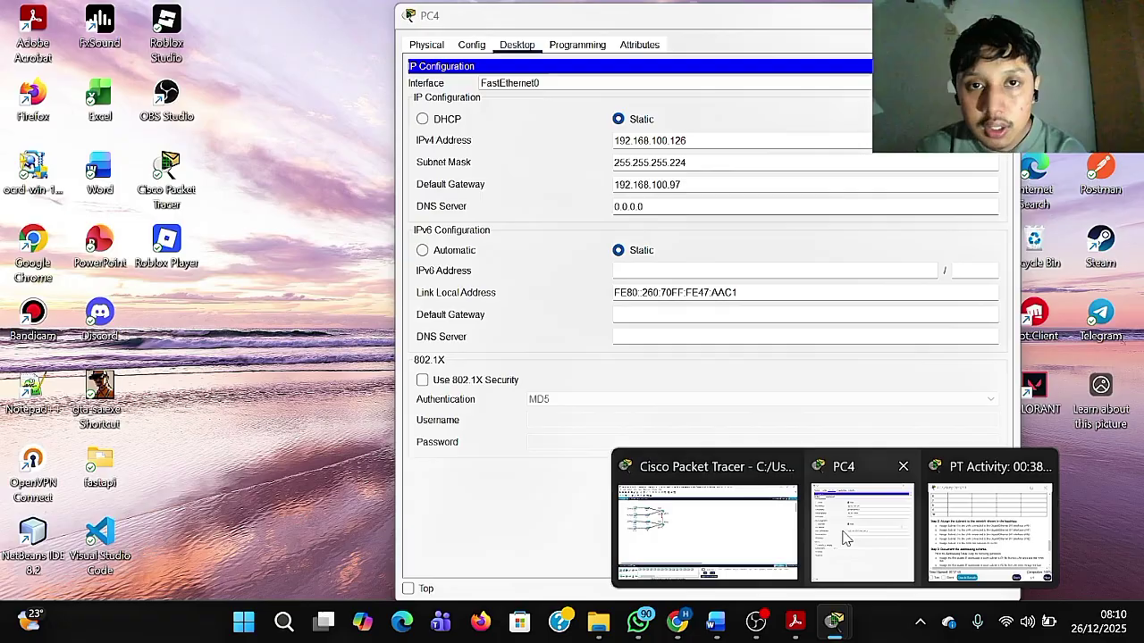
click(847, 537)
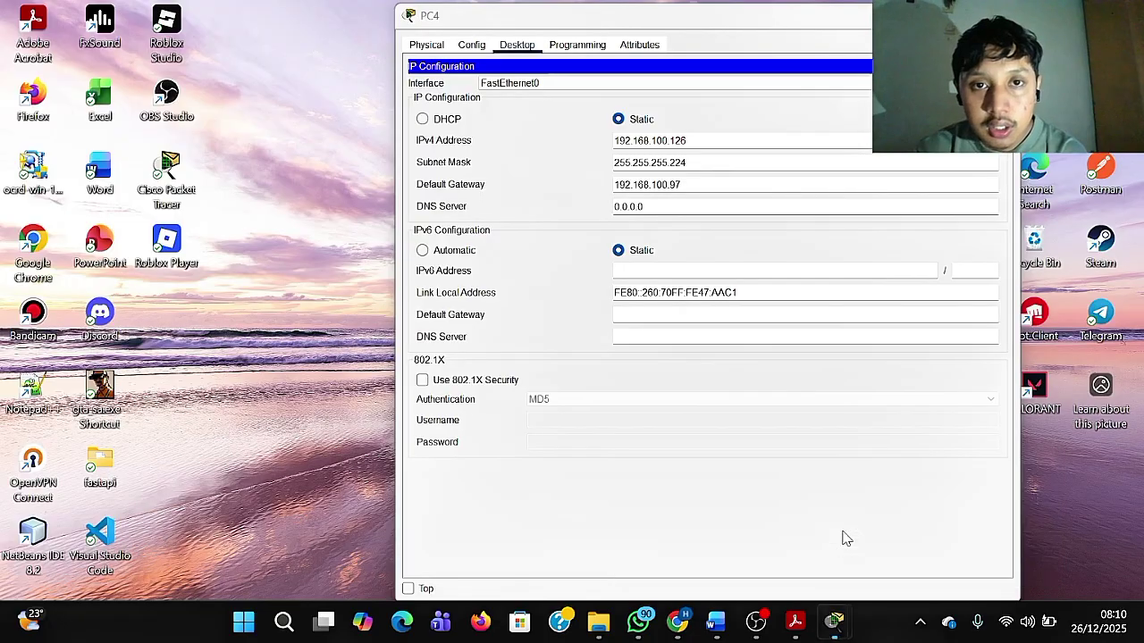
click(578, 45)
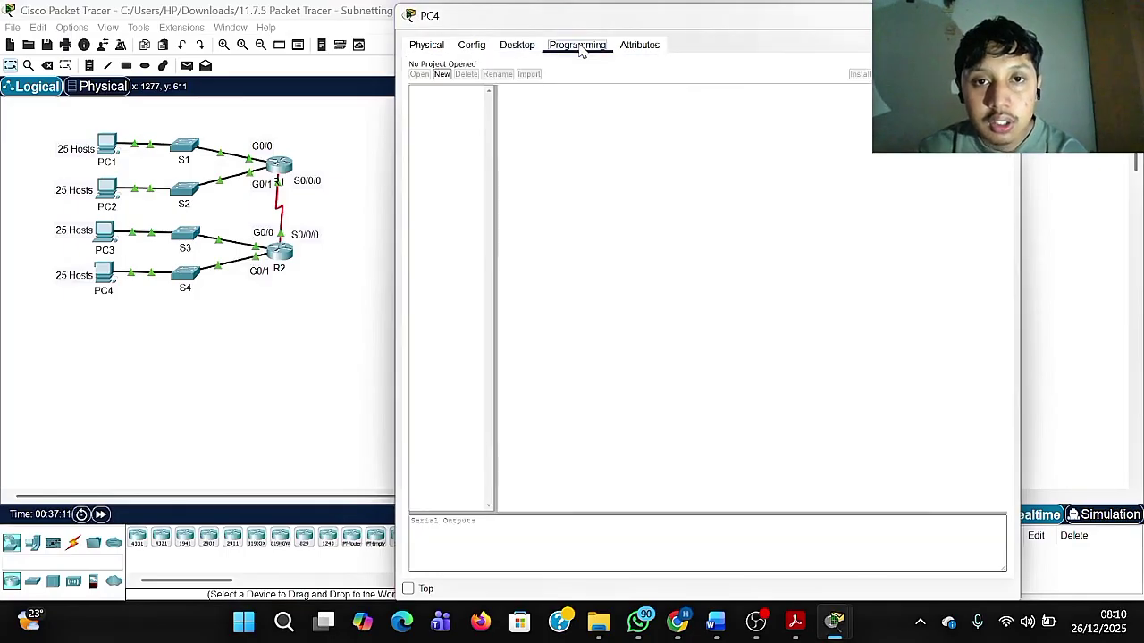
click(518, 47)
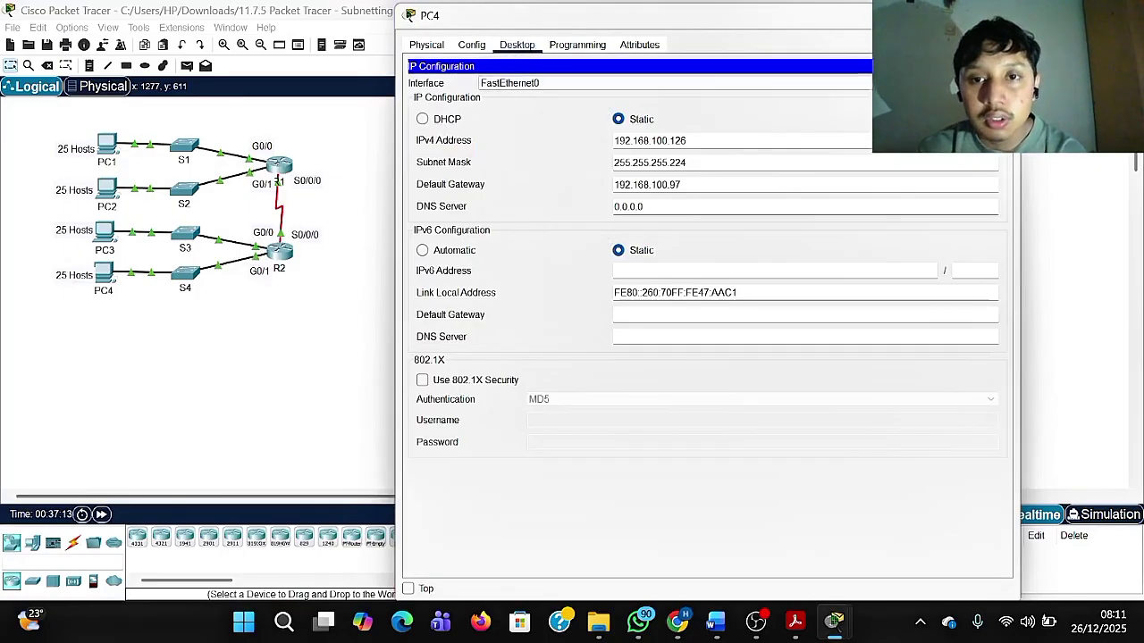
click(998, 67)
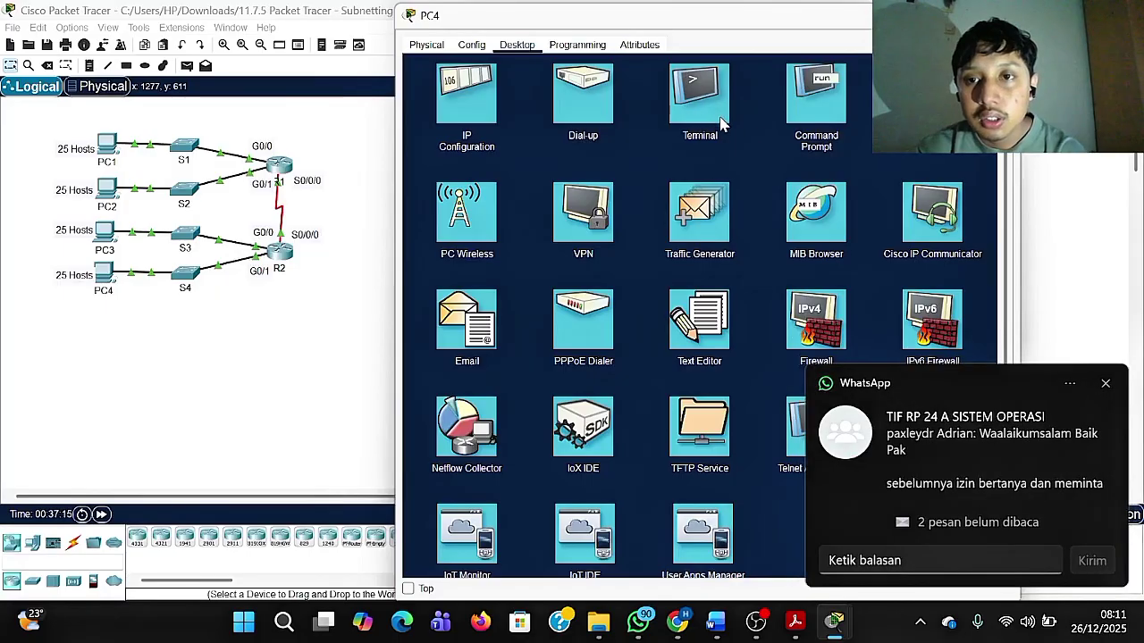
click(1106, 385)
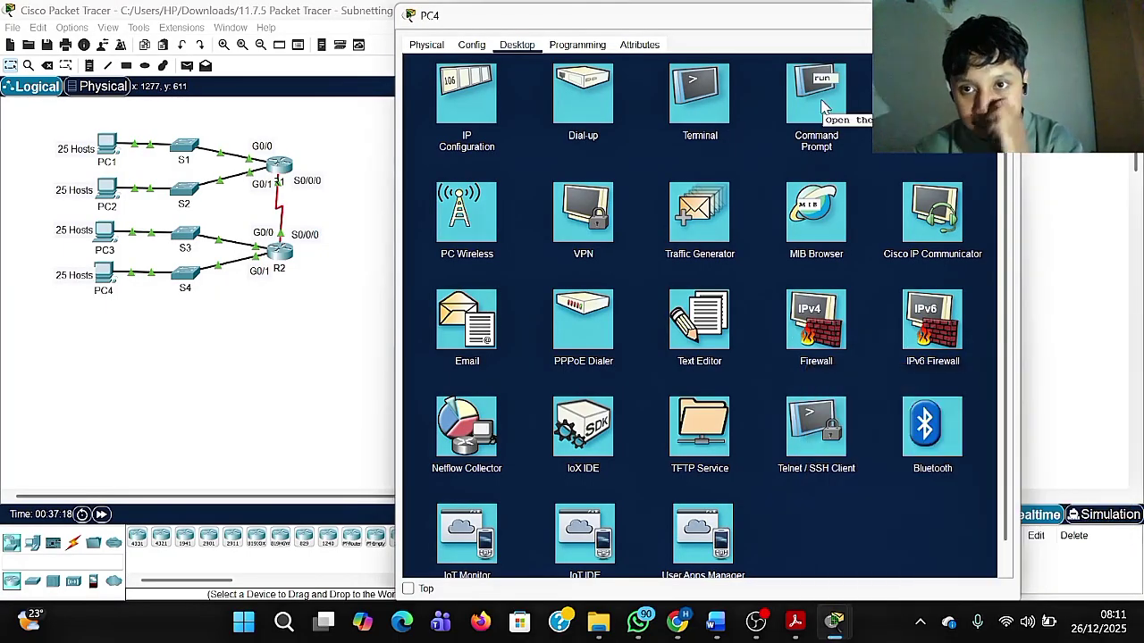
click(820, 100)
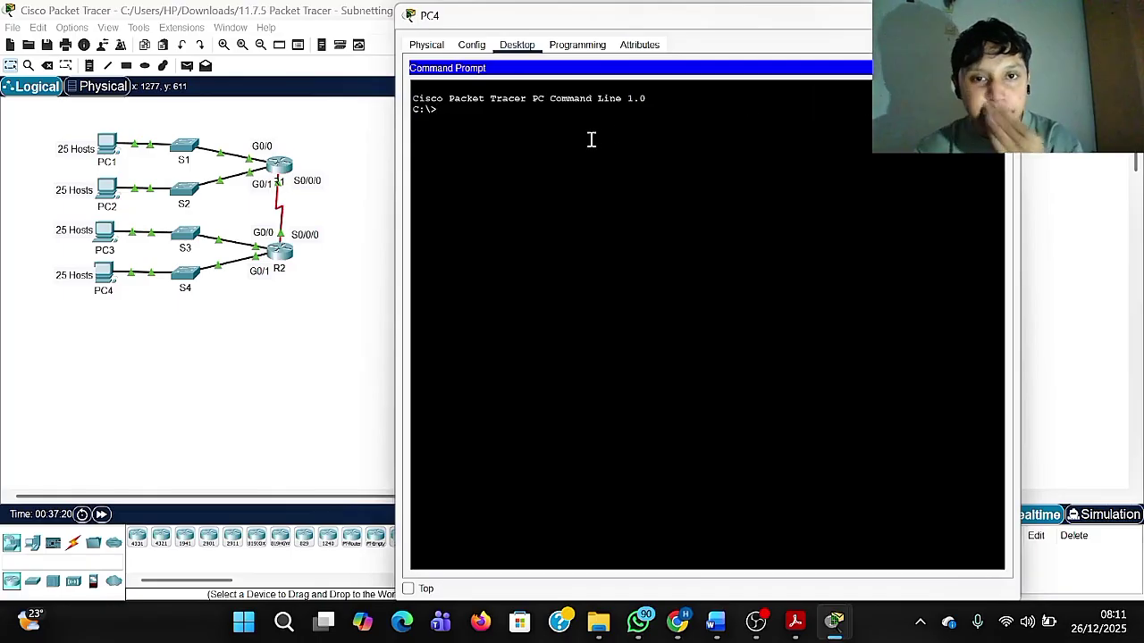
text(ping)
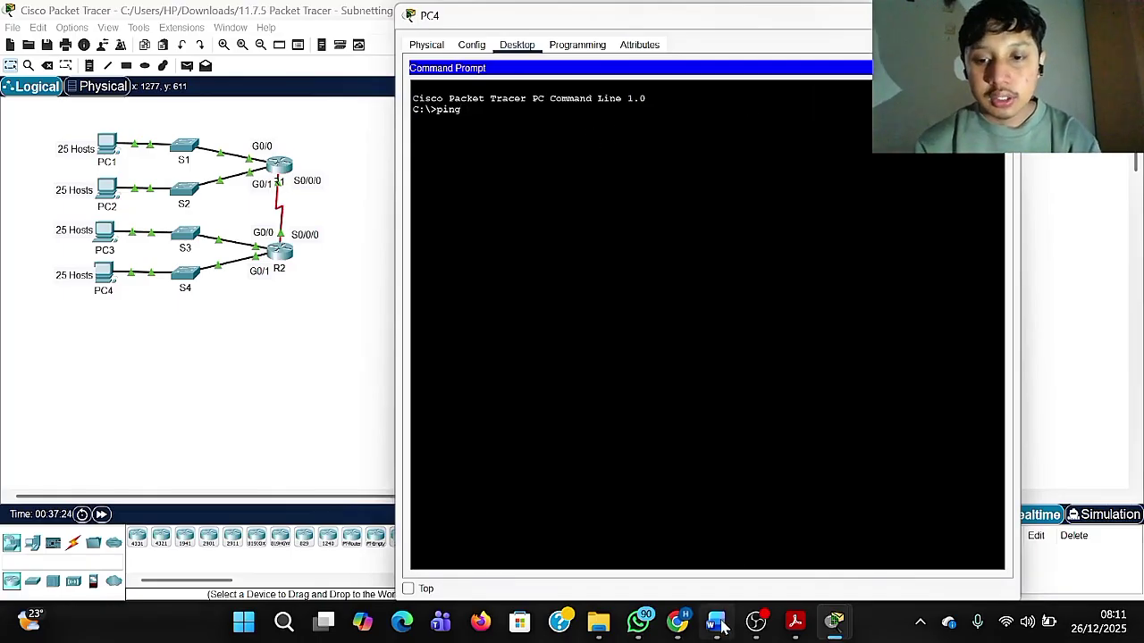
Switch to the addressing table in Word and copy R1's G0/0 IP address, 192.168.100.1, as the ping target.
mouse_move(715, 622)
click(681, 547)
scroll(511, 320, up, 10)
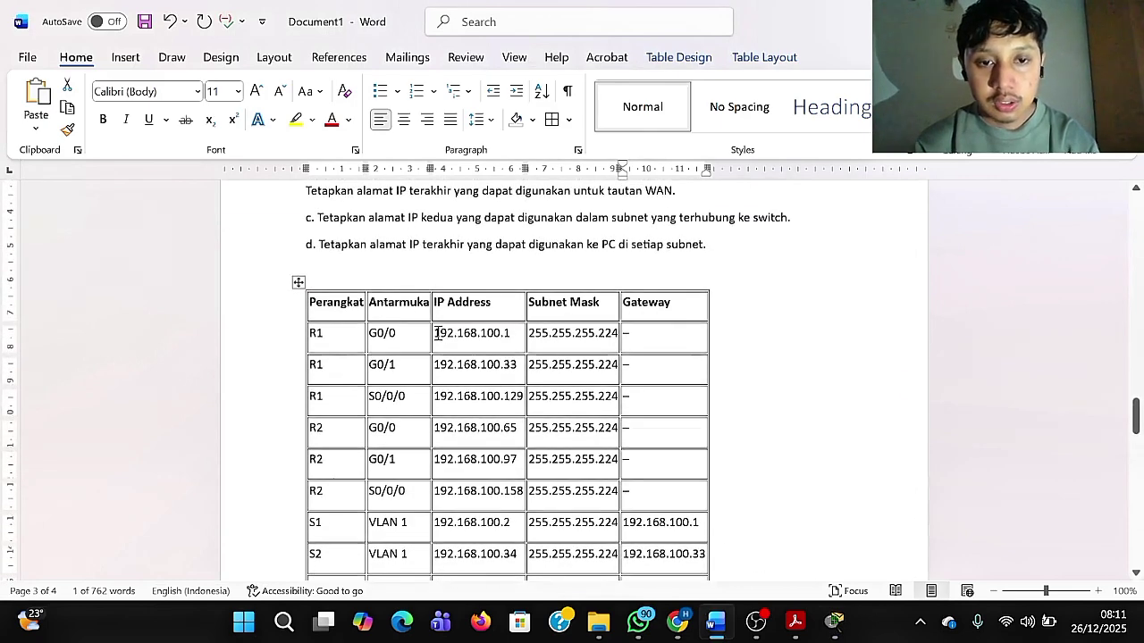
click(430, 334)
key(ctrl+c)
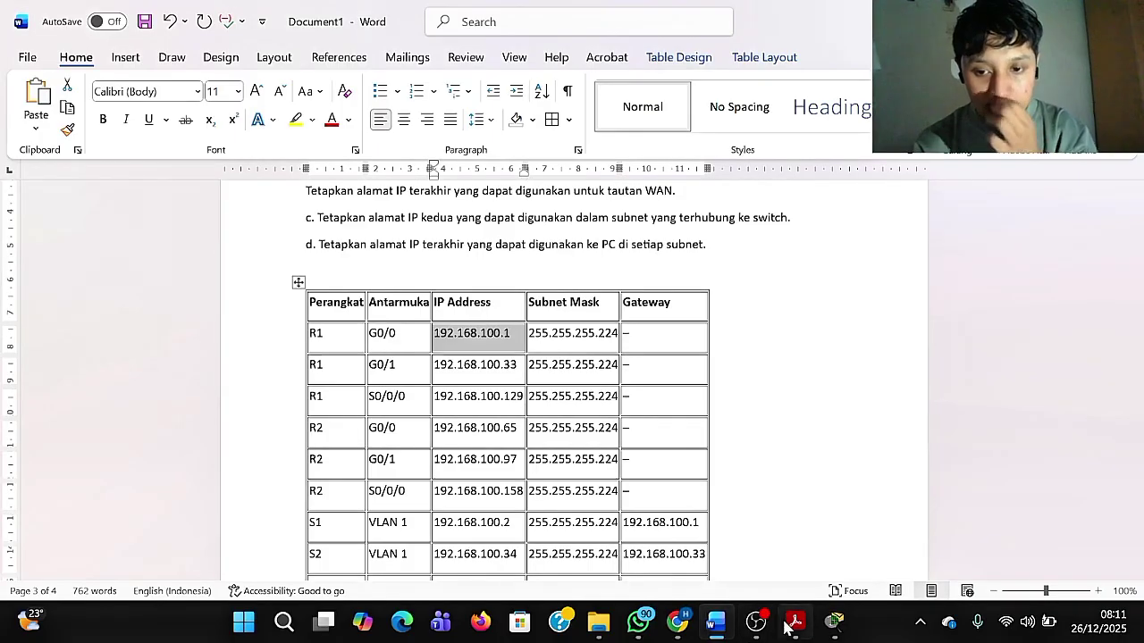
Return to PC4's Command Prompt in Packet Tracer and ping R1's G0/0 address, 192.168.100.1.
mouse_move(756, 621)
mouse_move(833, 621)
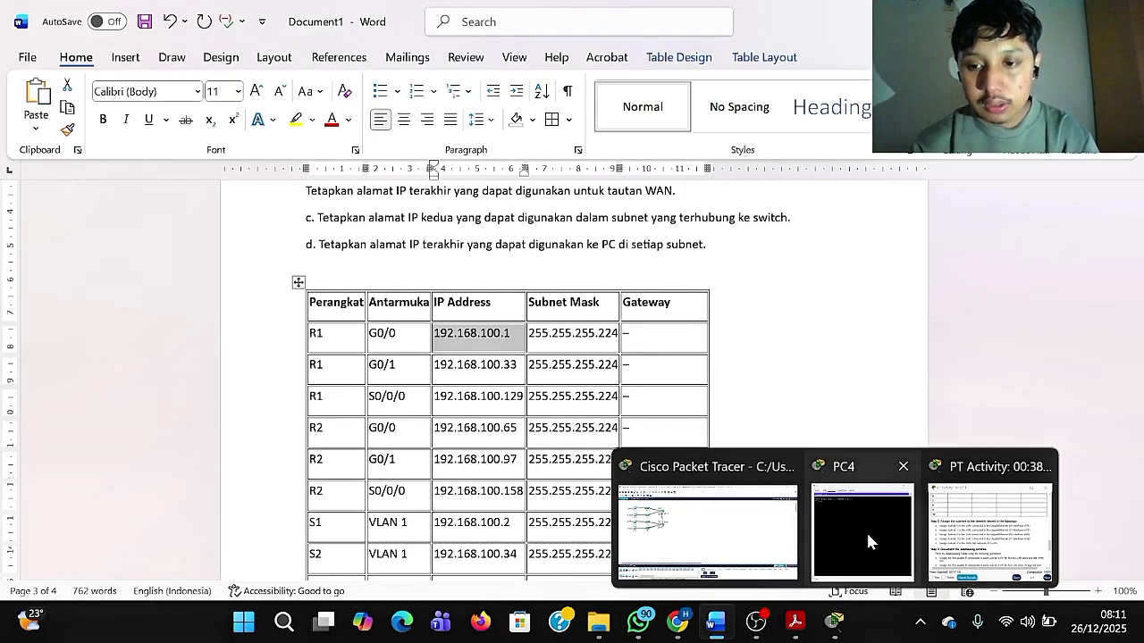
click(866, 531)
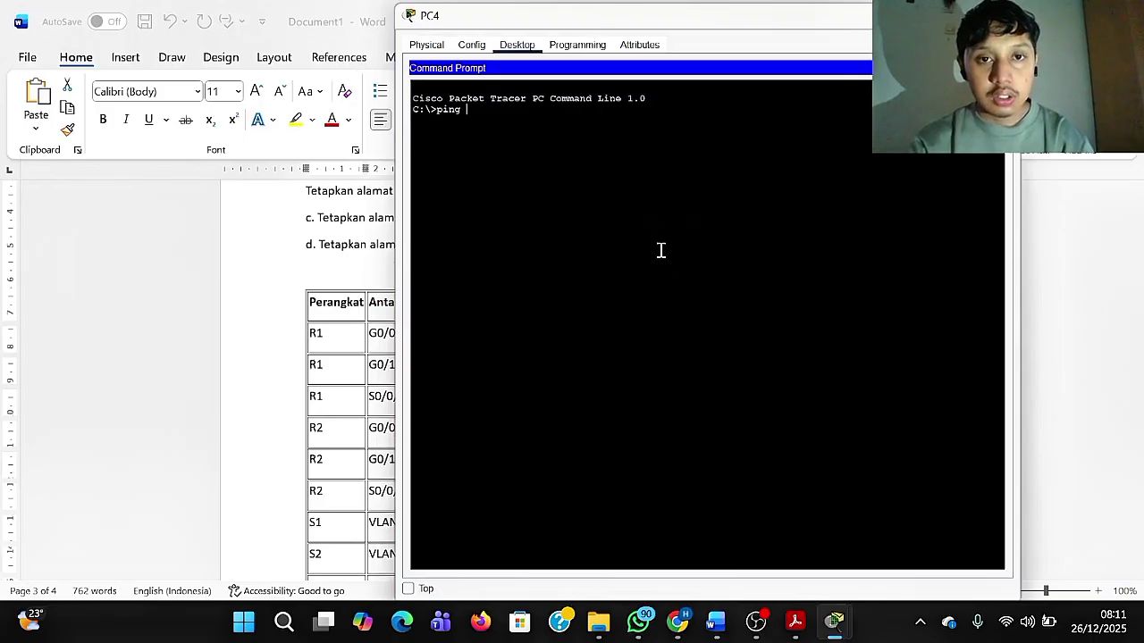
drag(732, 9, 733, 12)
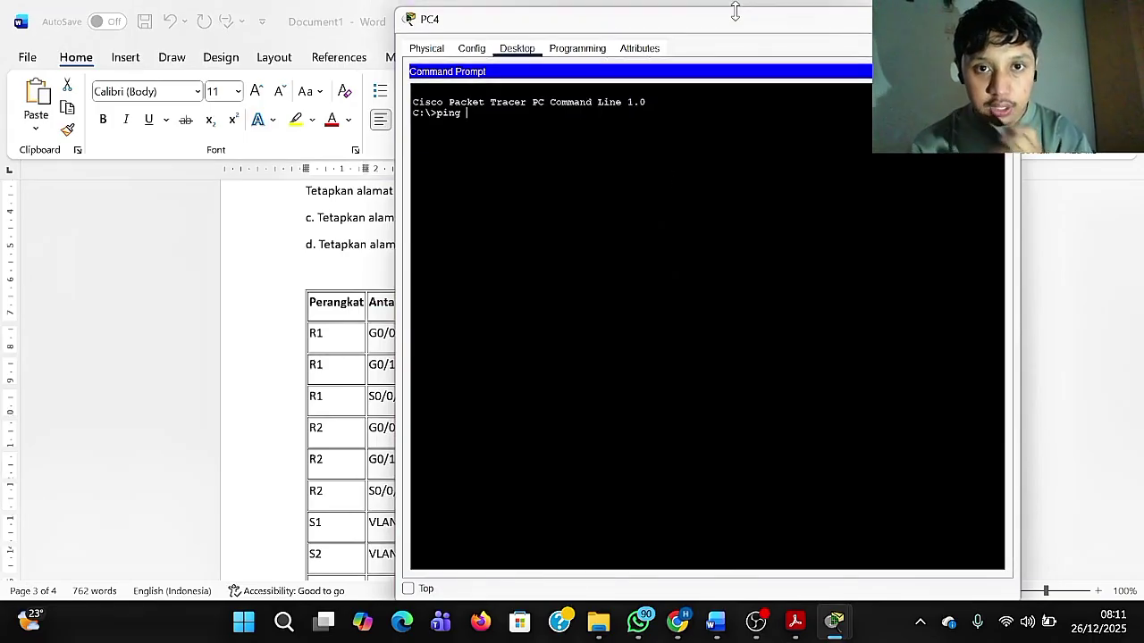
right_click(554, 126)
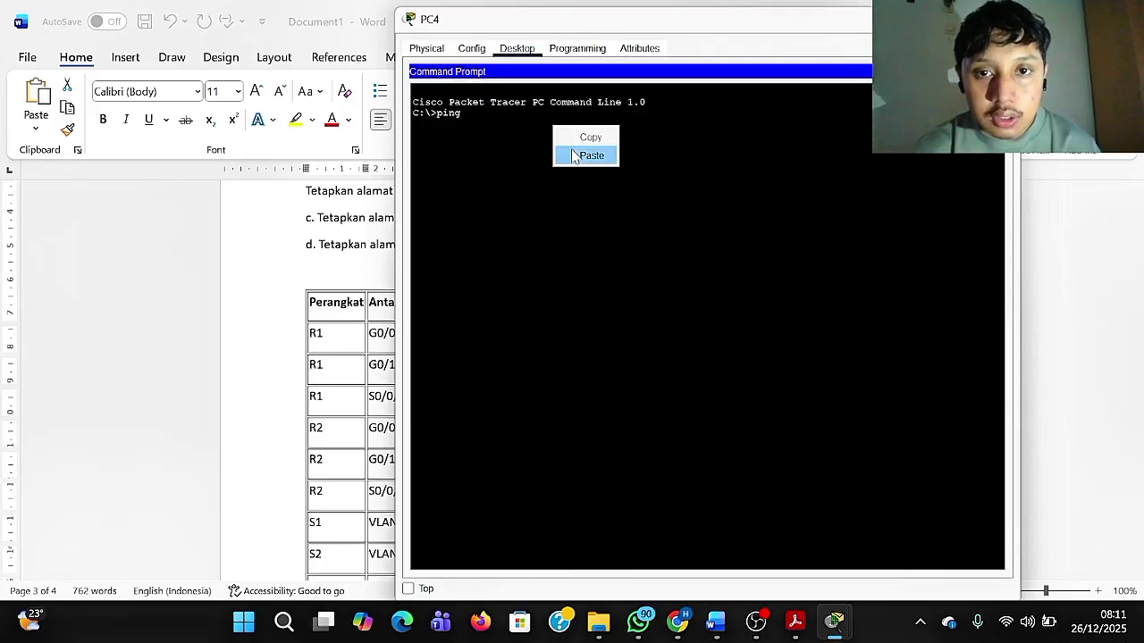
click(581, 158)
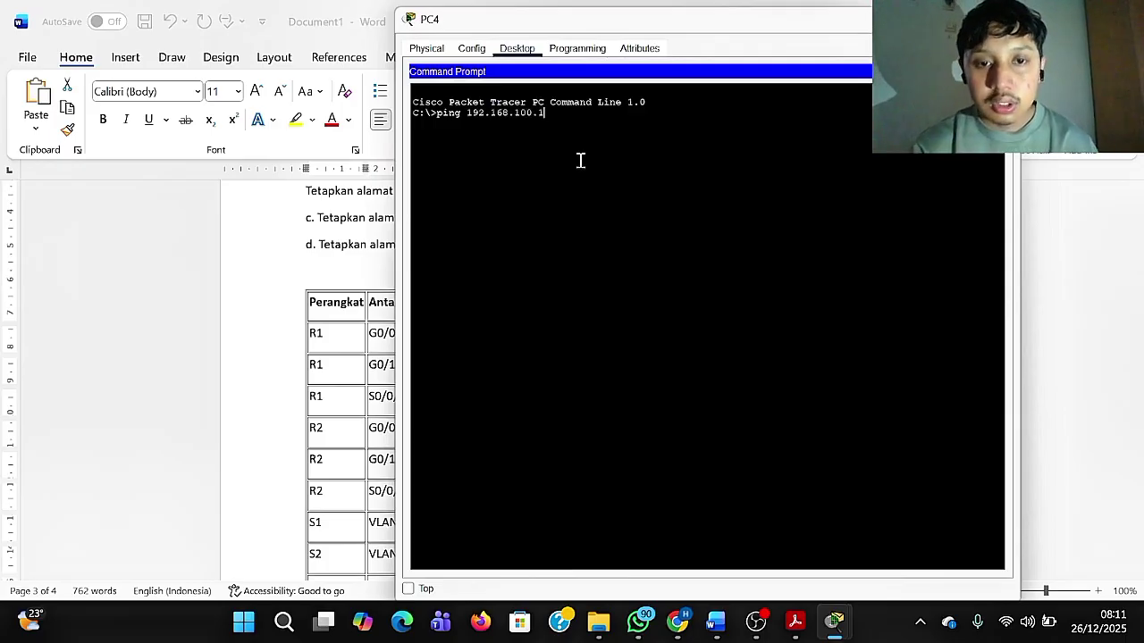
key(Return)
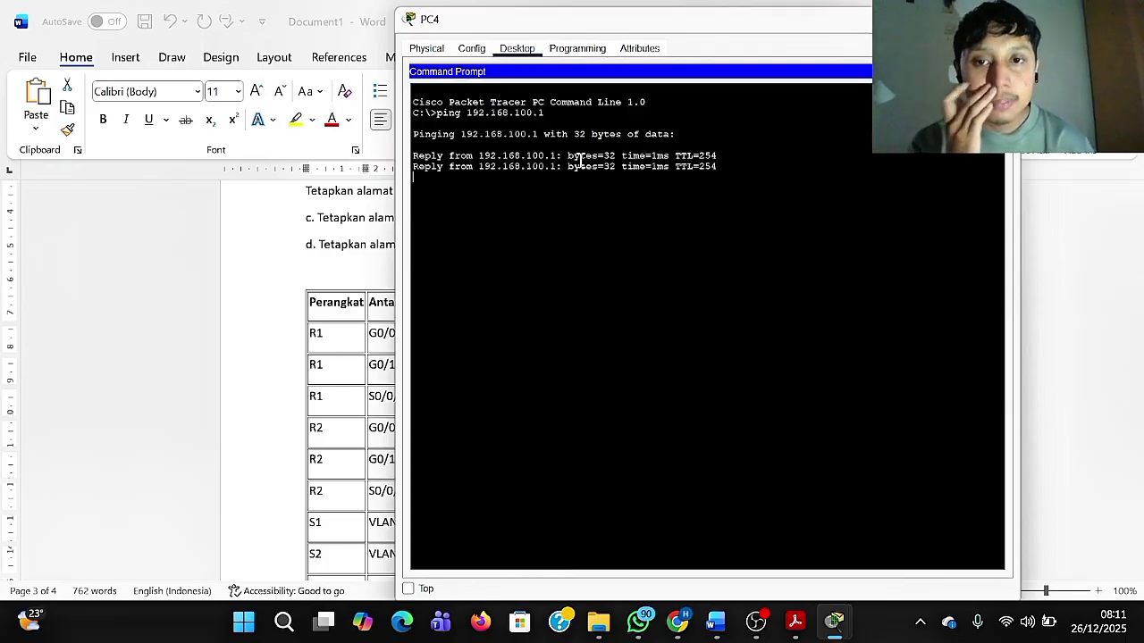
Switch to the Word addressing table and copy R2's G0/1 IP address, 192.168.100.97.
click(255, 361)
scroll(480, 403, down, 1)
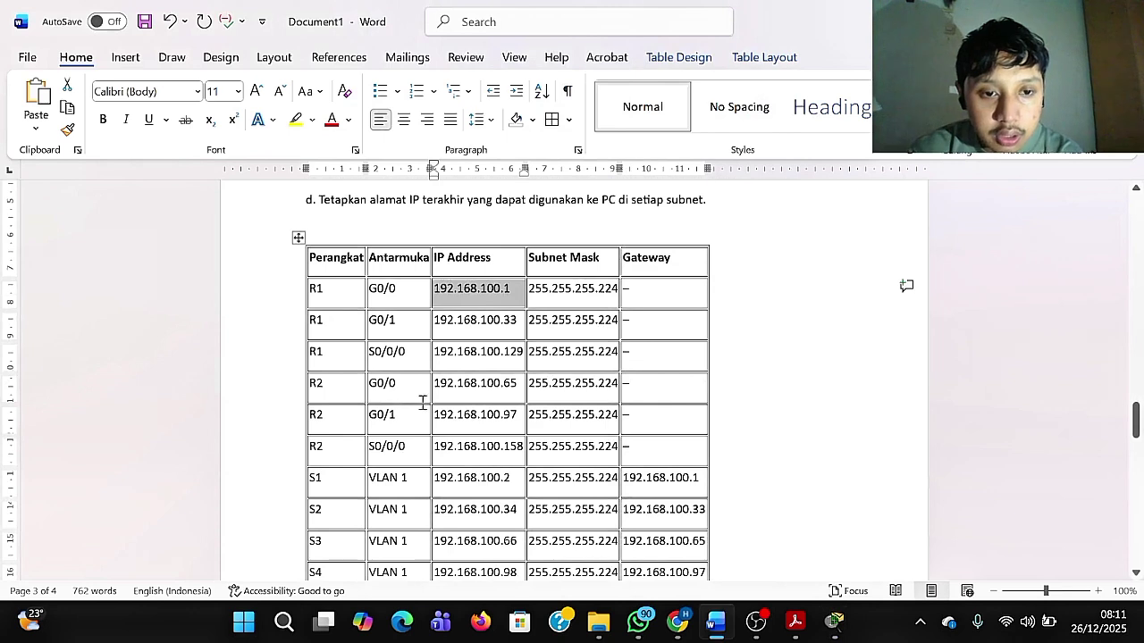
drag(435, 418, 523, 415)
key(ctrl+c)
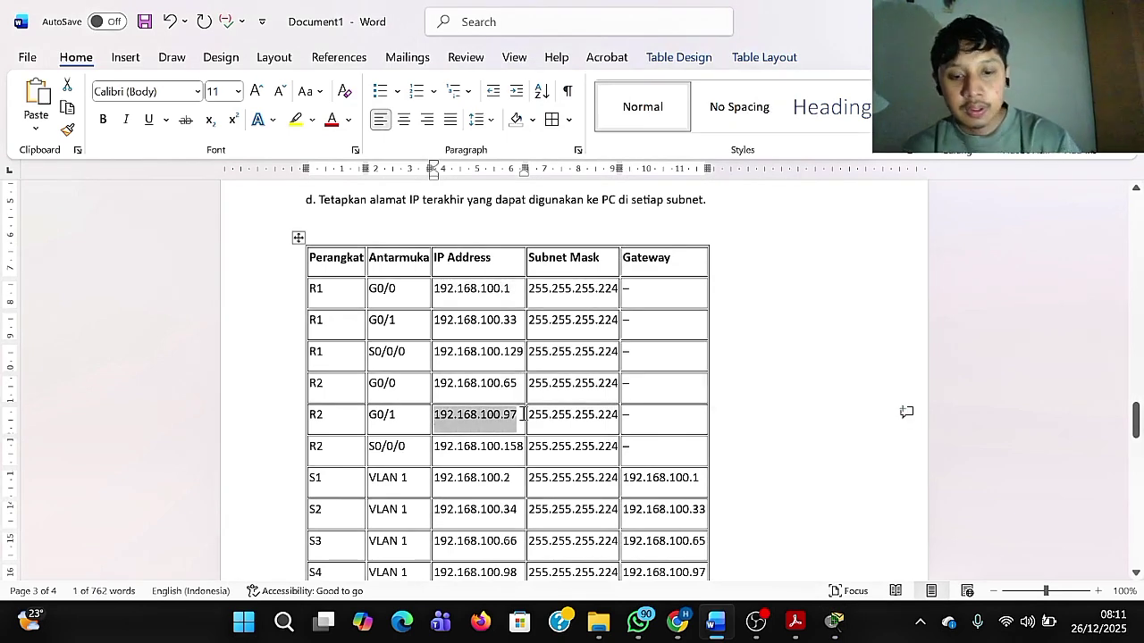
Switch back to PC4's Command Prompt in Packet Tracer and ping its default gateway, 192.168.100.97.
mouse_move(833, 620)
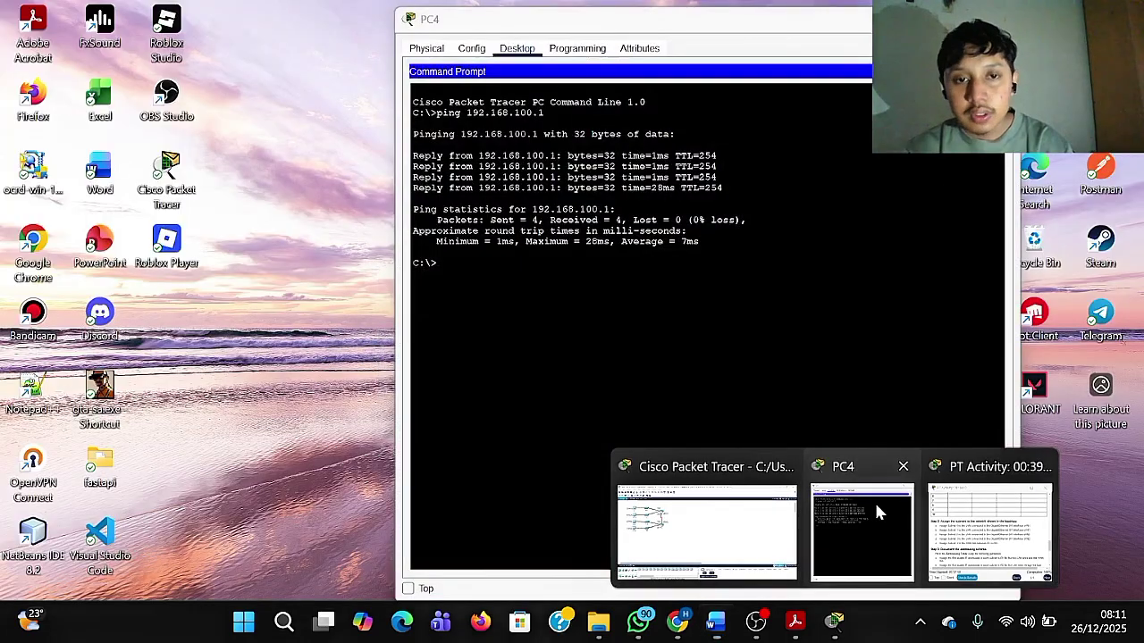
click(874, 500)
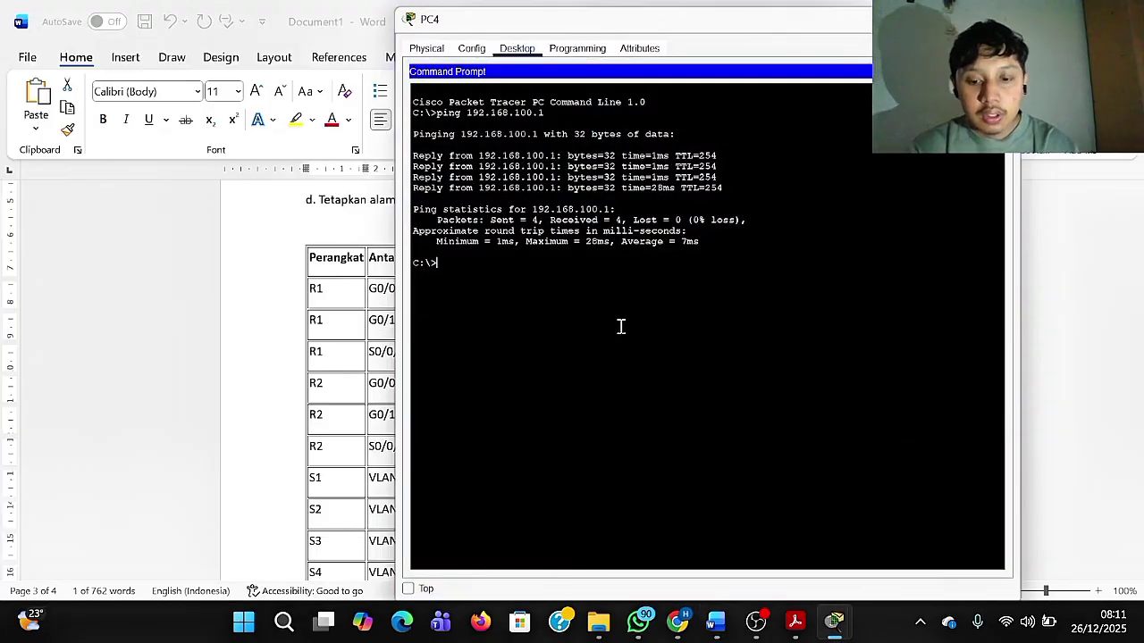
text(ping)
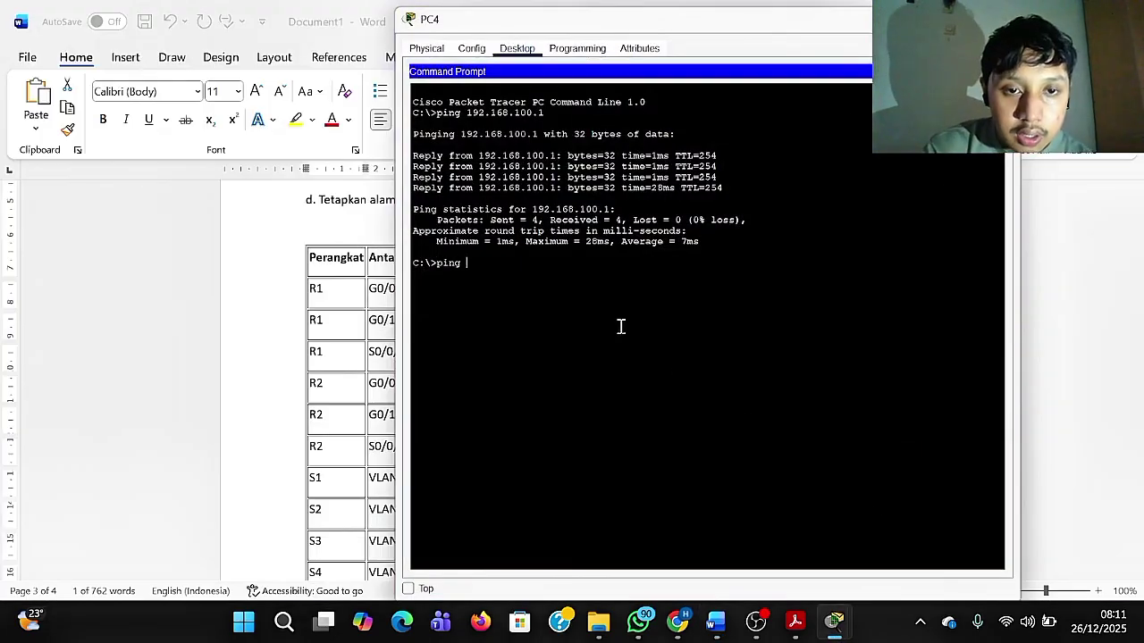
right_click(621, 326)
click(647, 352)
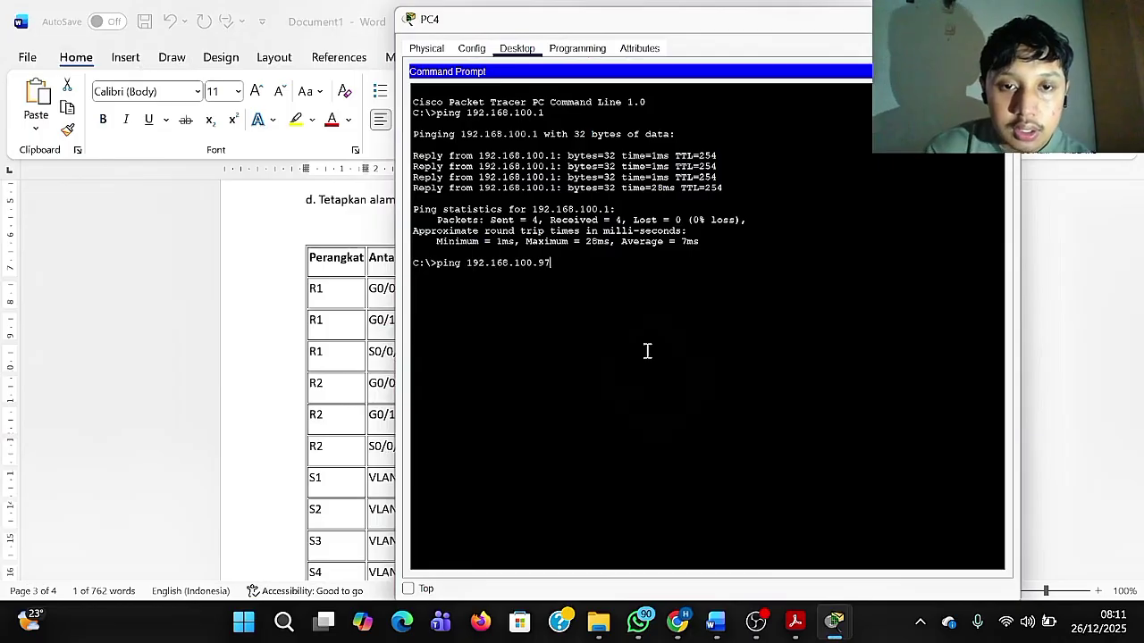
key(Return)
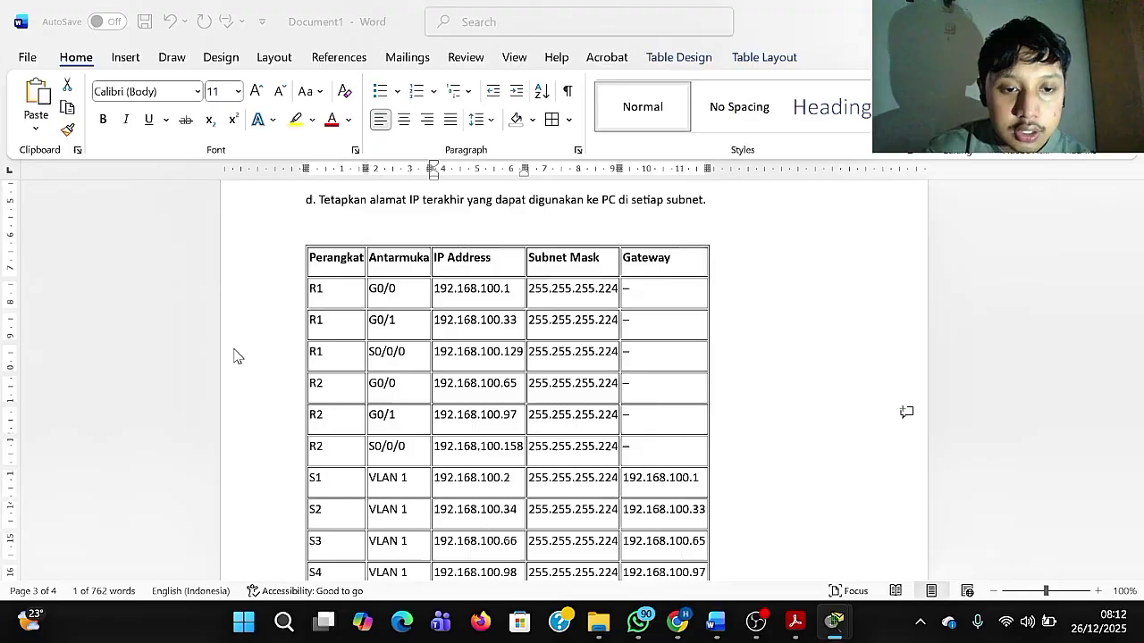
Go to the Word addressing table and copy PC1's IP address, 192.168.100.30.
click(235, 355)
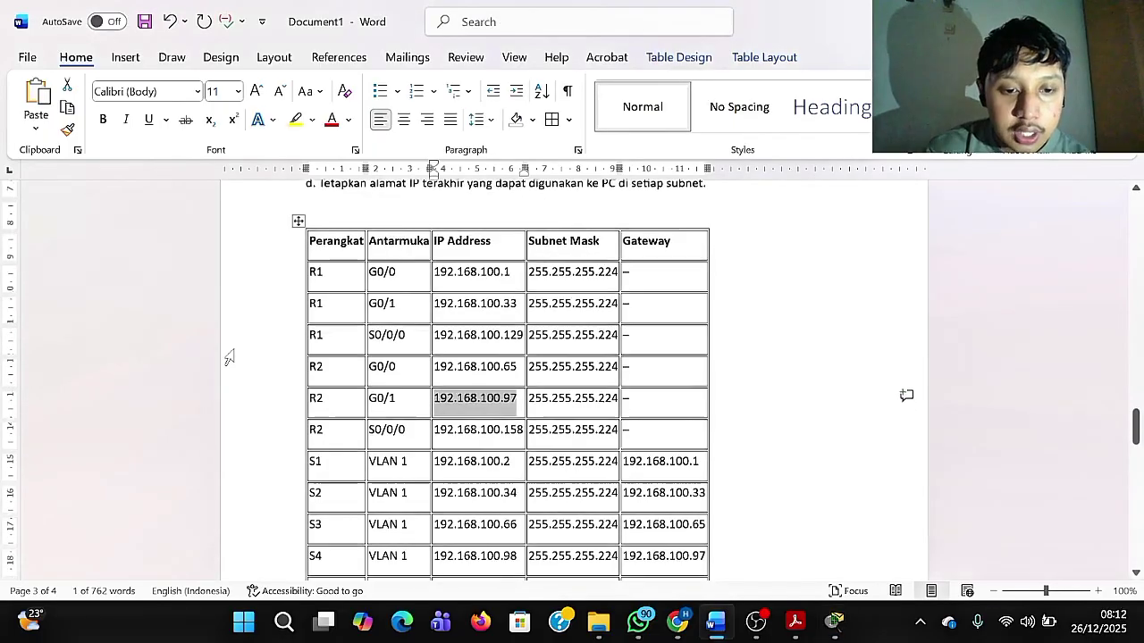
scroll(227, 354, down, 4)
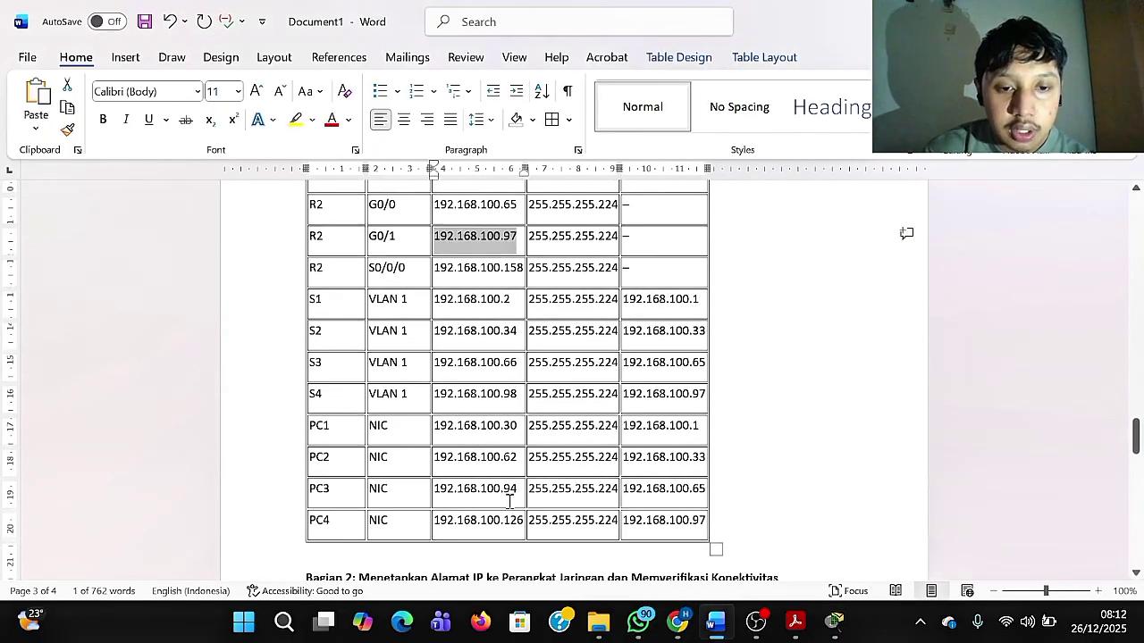
drag(521, 427, 440, 440)
key(ctrl+c)
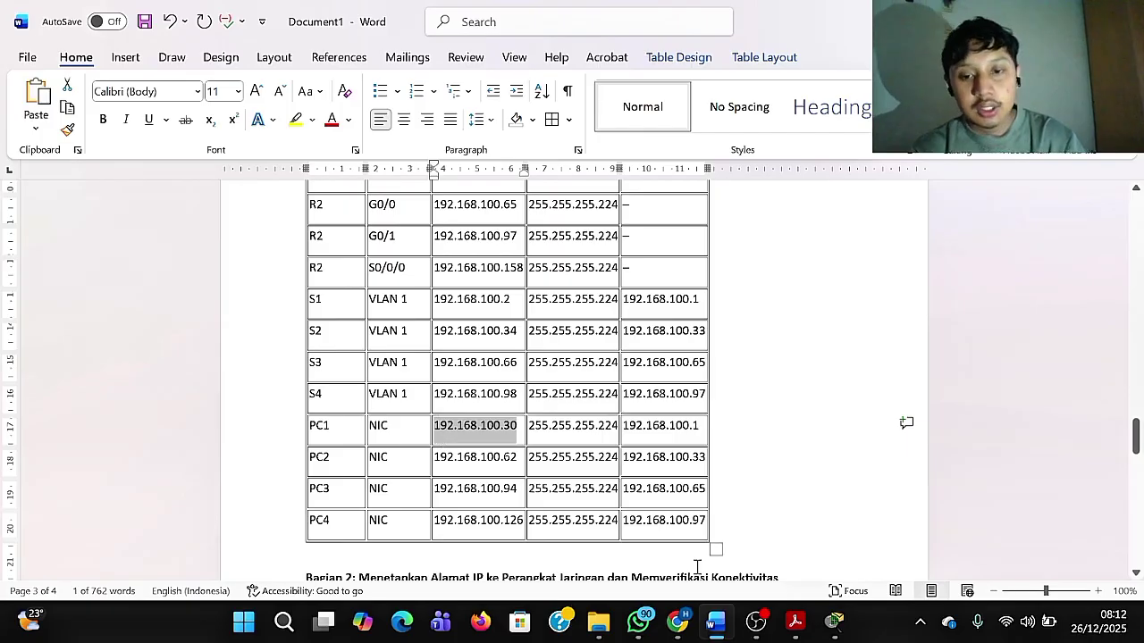
Ping PC1 at 192.168.100.30 from PC4's Command Prompt in Packet Tracer and bring up the main topology window.
mouse_move(833, 621)
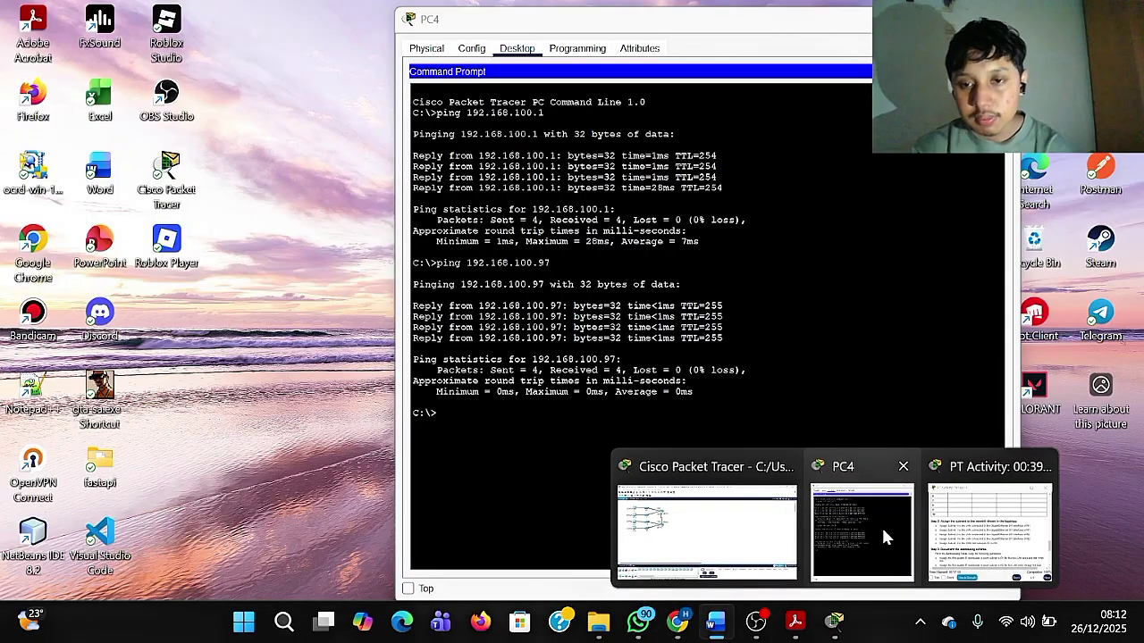
click(881, 526)
text(ping)
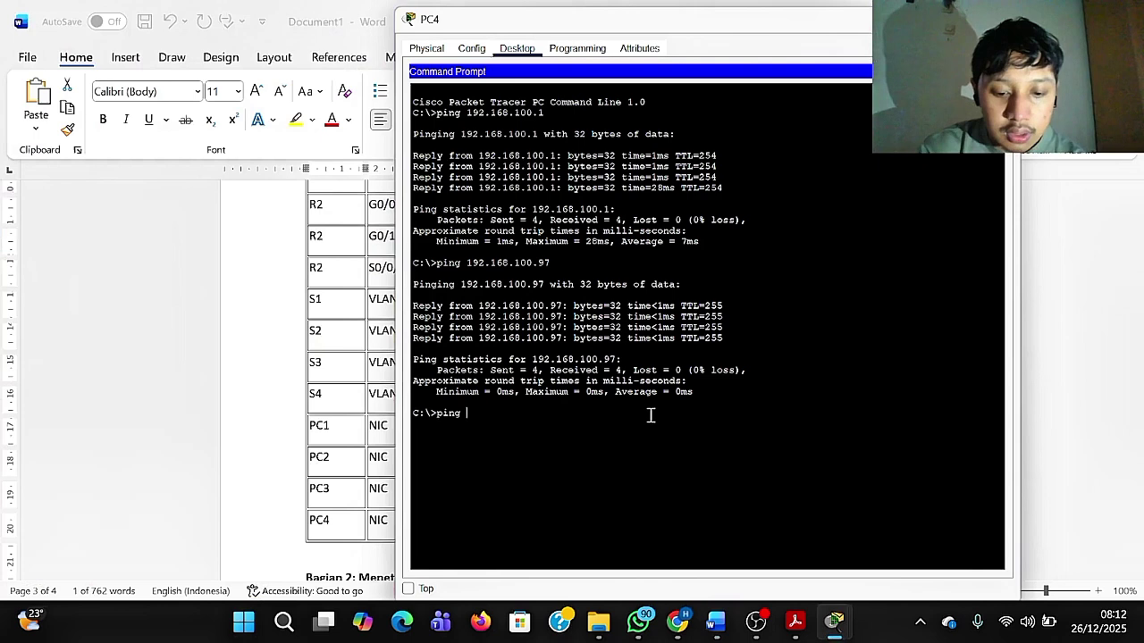
right_click(651, 414)
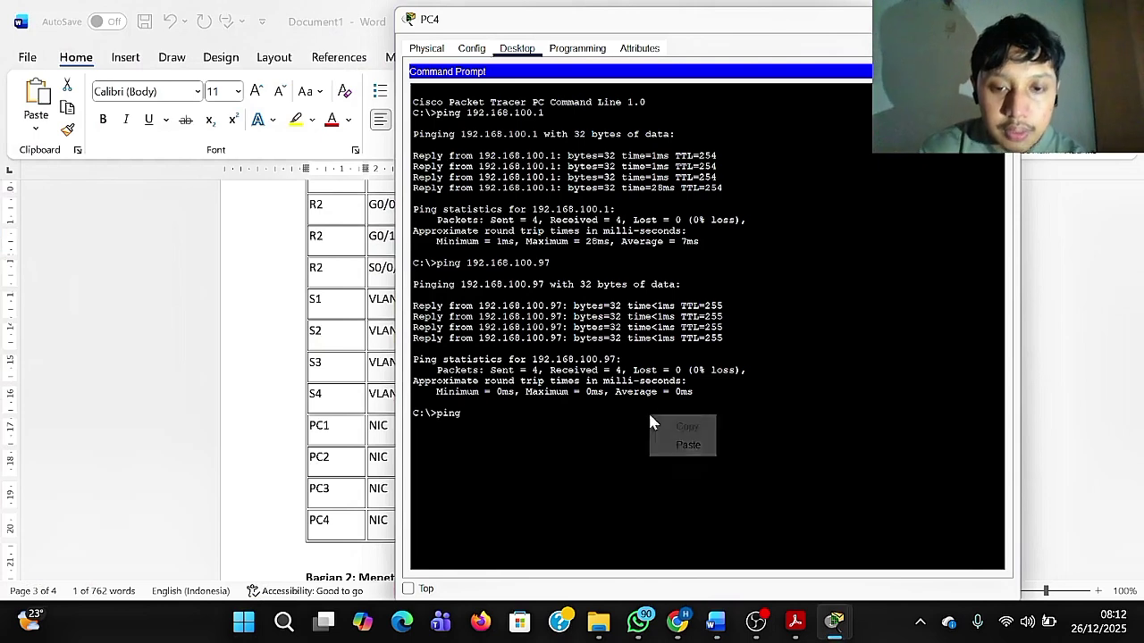
click(675, 443)
key(Return)
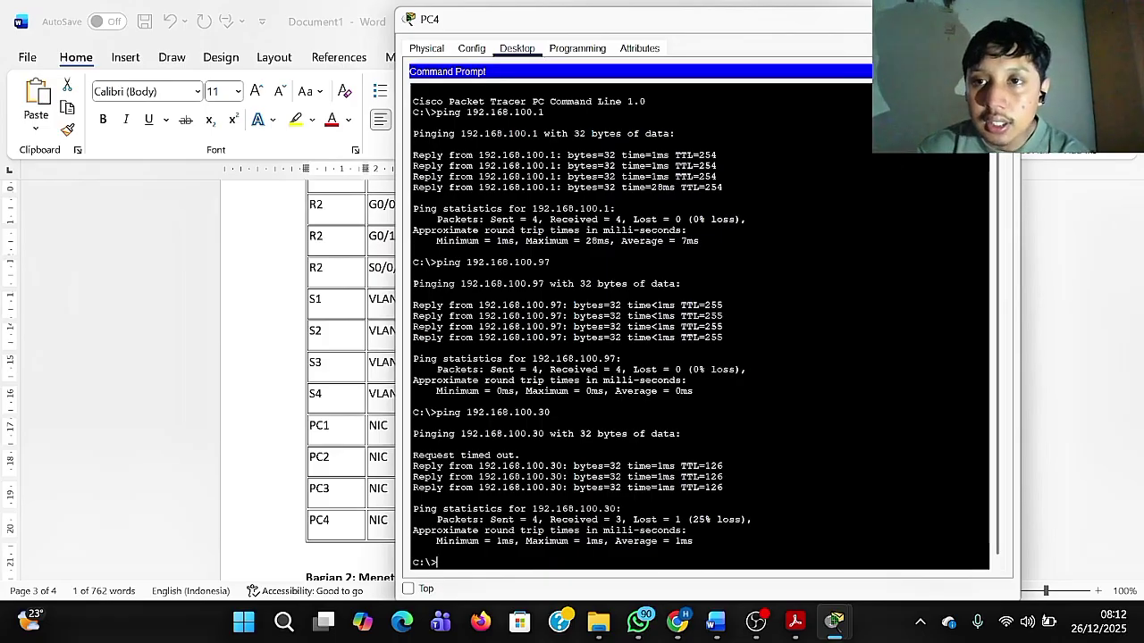
mouse_move(823, 623)
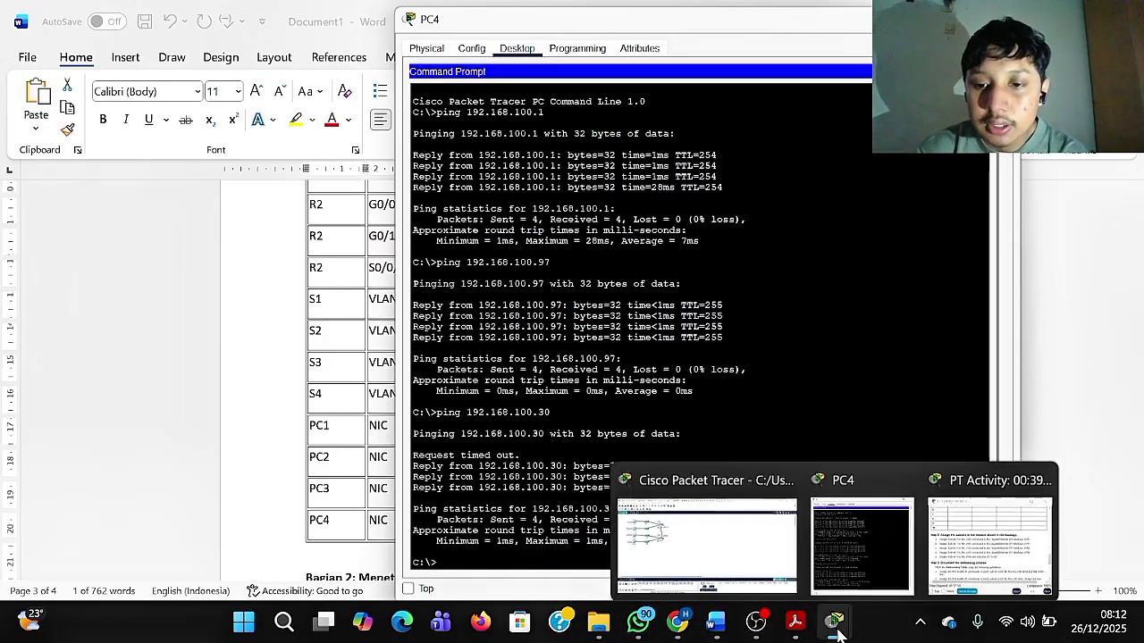
click(742, 537)
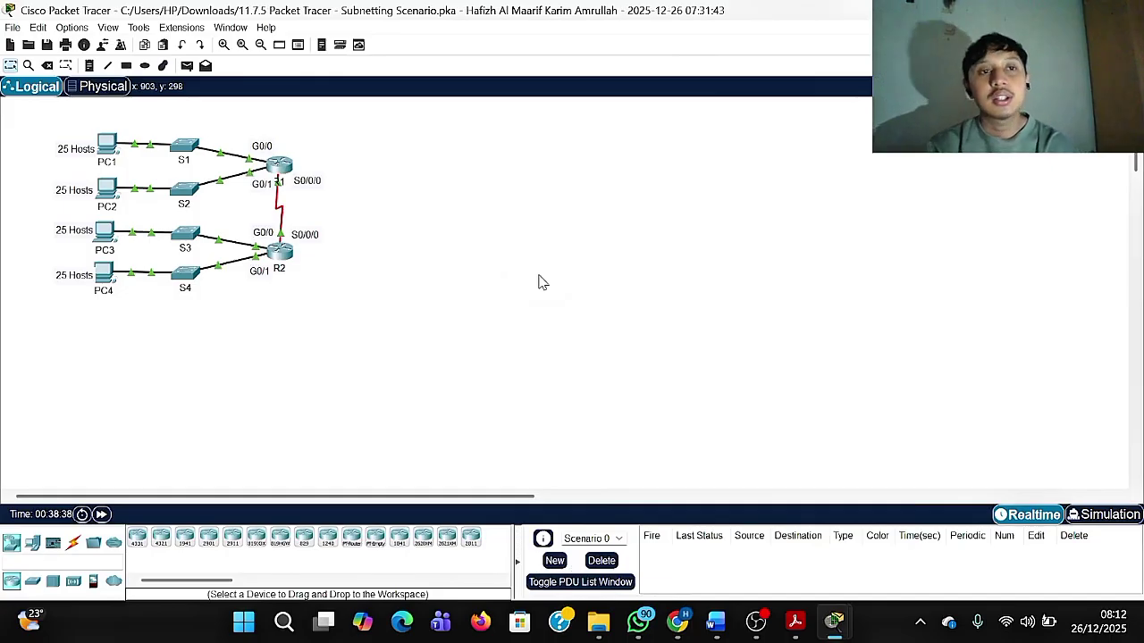